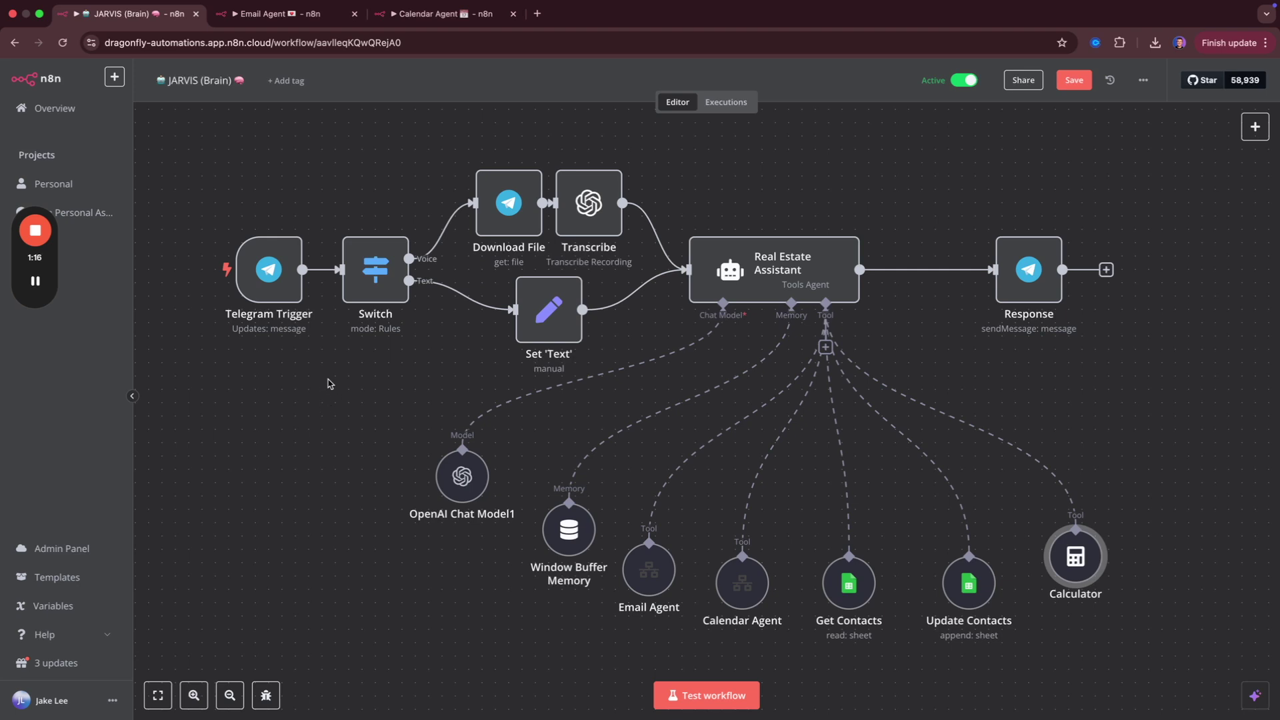
# Record and send a roughly 31-second voice request to the JARVIS bot in Telegram.
pyautogui.hotkey('ctrl', 'Left')
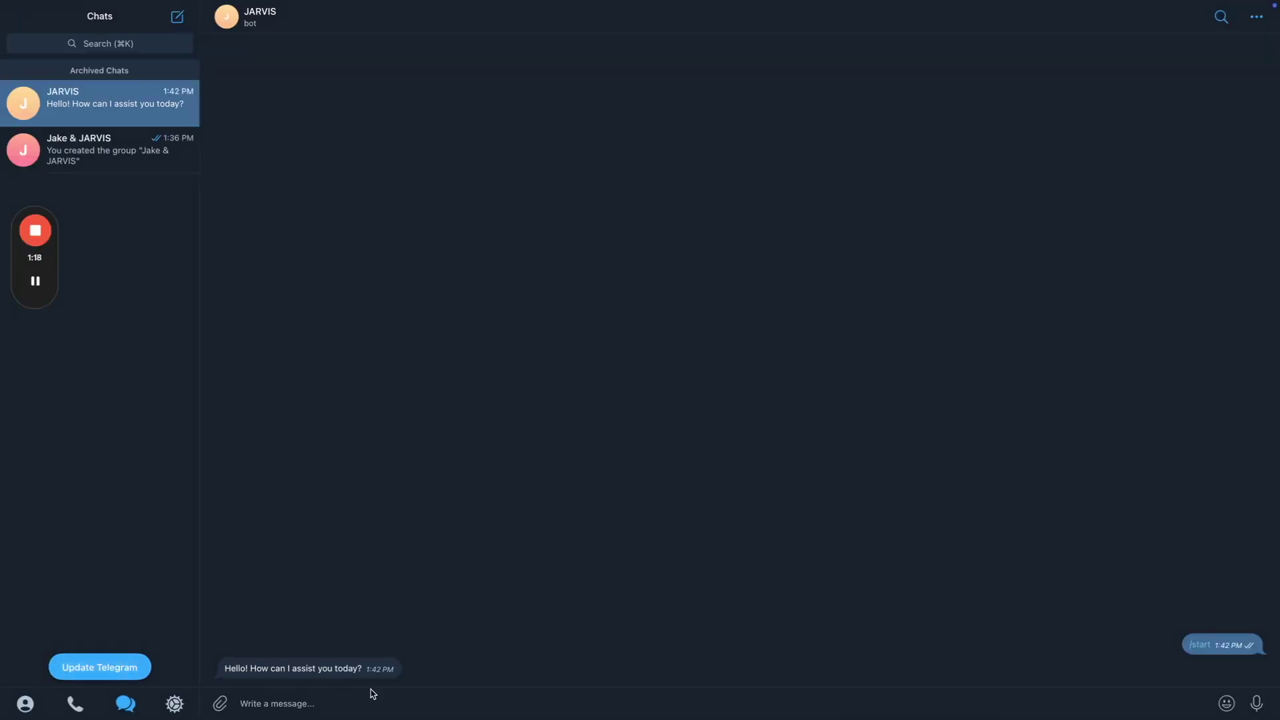
pyautogui.click(394, 707)
pyautogui.click(1258, 706)
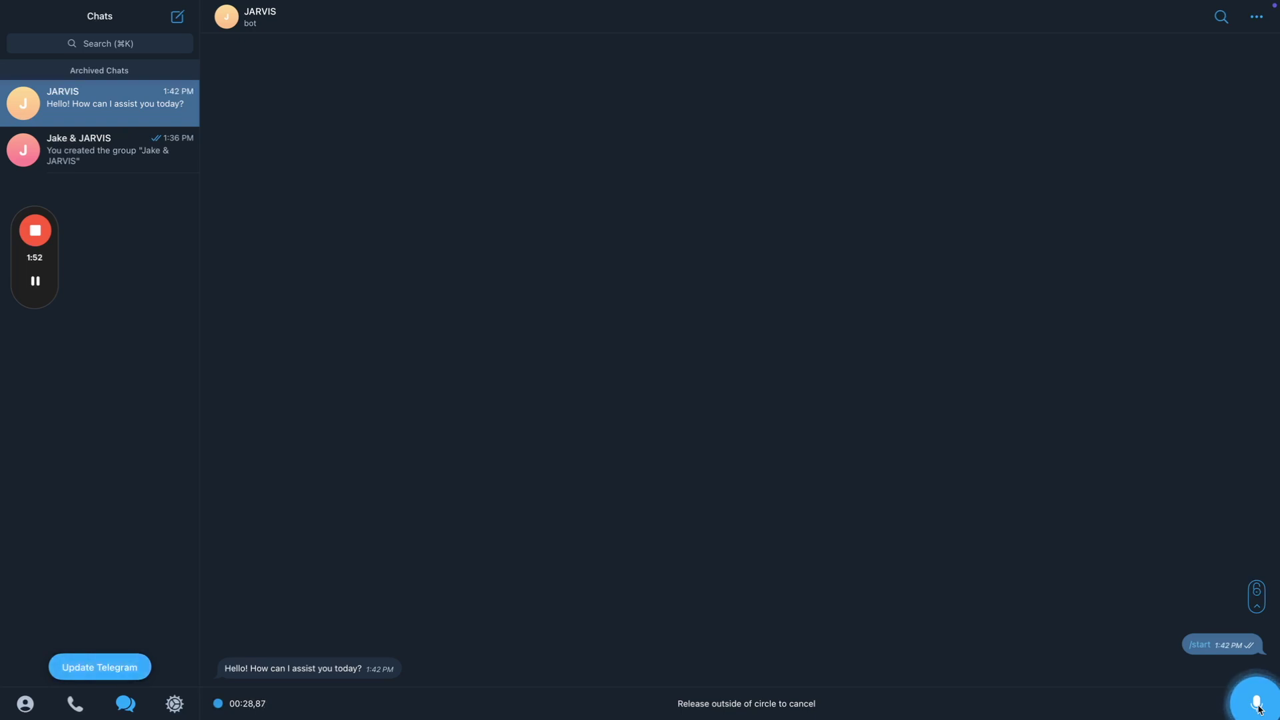
pyautogui.moveTo(1259, 708); pyautogui.dragTo(1259, 708)
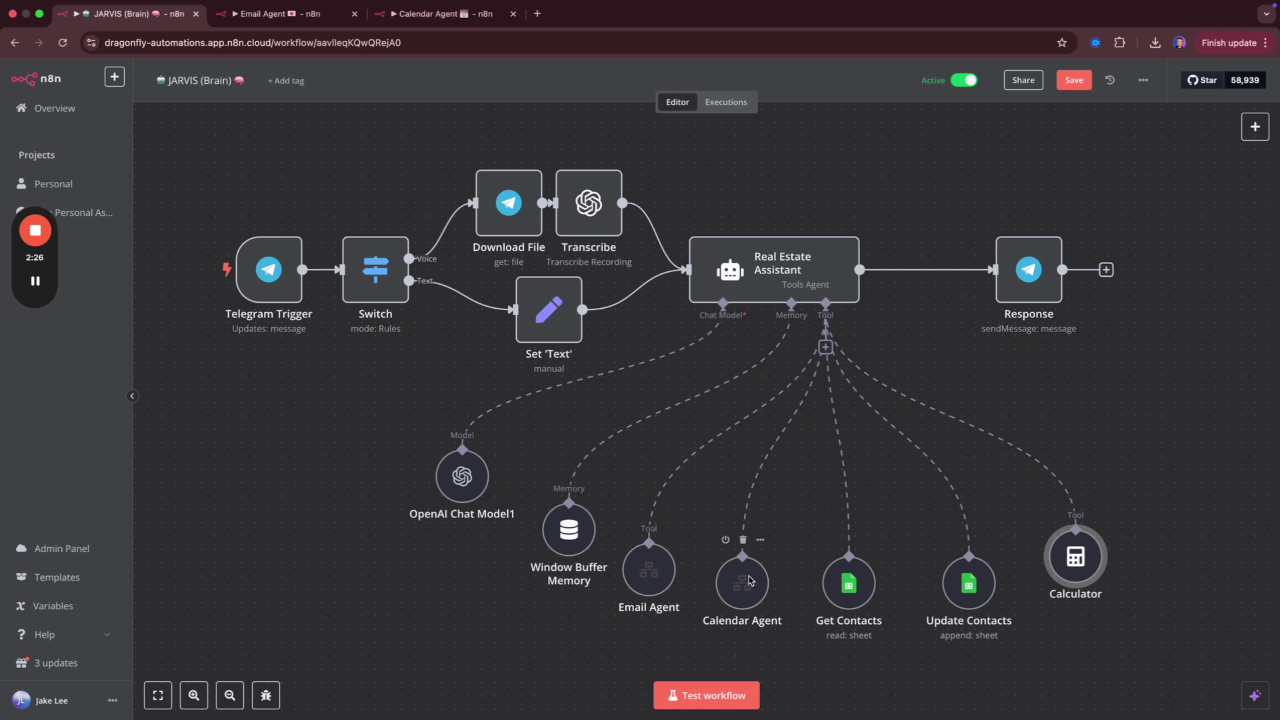
pyautogui.moveTo(769, 465)
pyautogui.moveTo(851, 590)
pyautogui.moveTo(745, 604)
pyautogui.hotkey('ctrl', 'Tab')
pyautogui.hotkey('ctrl', 'shift', 'Tab')
# Look over the Gmail nodes in the Email Agent workflow.
pyautogui.moveTo(668, 554)
pyautogui.hotkey('ctrl', 'Tab')
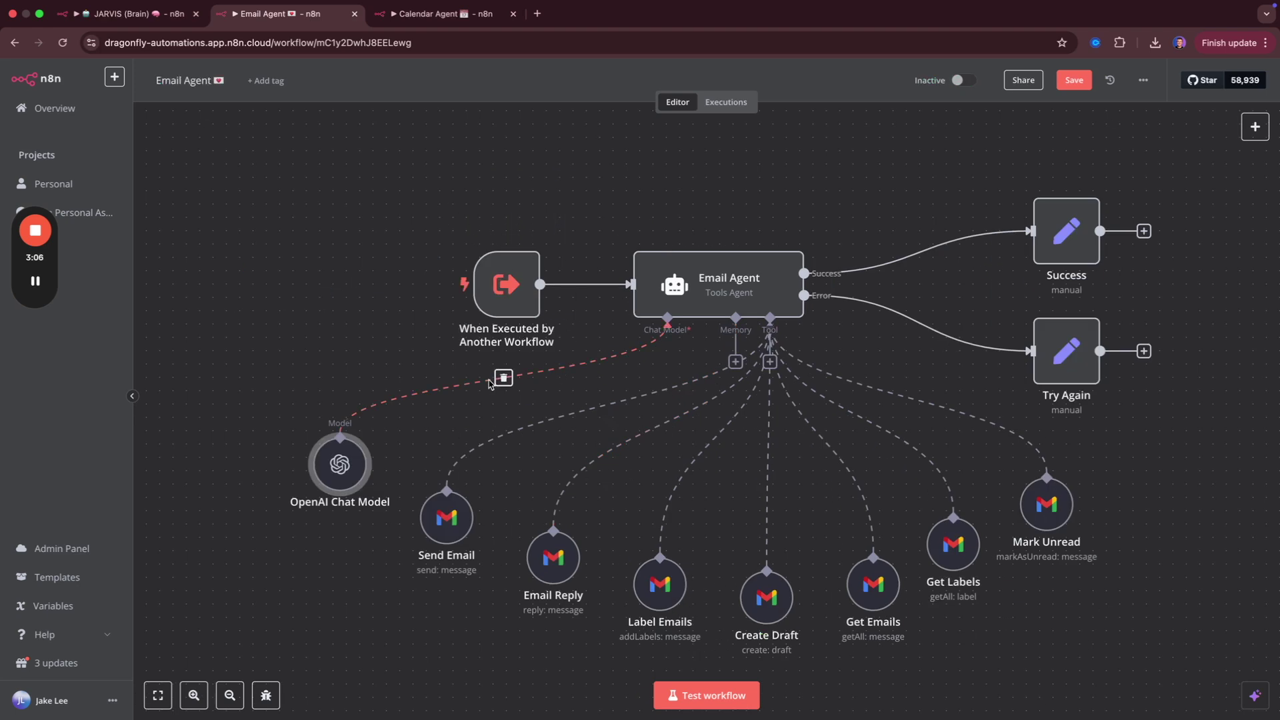
pyautogui.moveTo(554, 517)
pyautogui.moveTo(670, 598)
pyautogui.moveTo(961, 531)
pyautogui.moveTo(435, 507)
# Look over the Calendar Agent's Create Event, Create Event with Attendee and Get Events tools.
pyautogui.hotkey('ctrl', 'Tab')
pyautogui.moveTo(685, 522)
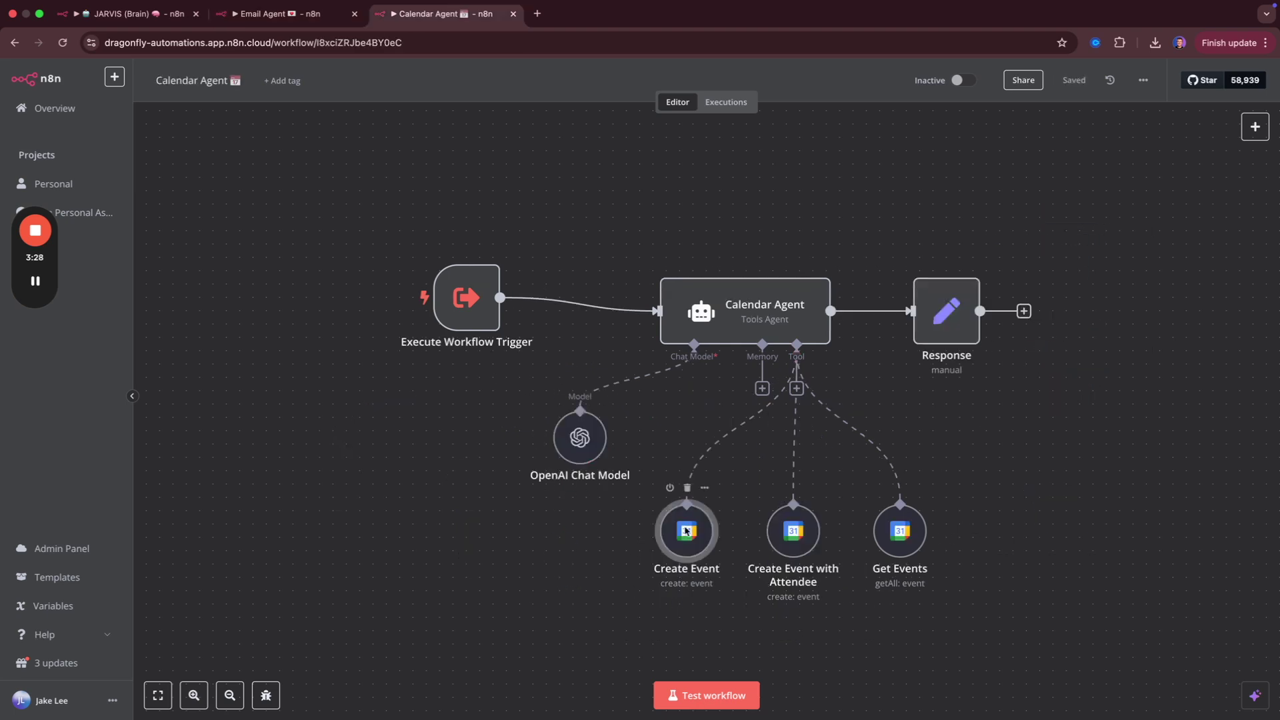
pyautogui.moveTo(793, 542)
pyautogui.press('super+Tab')
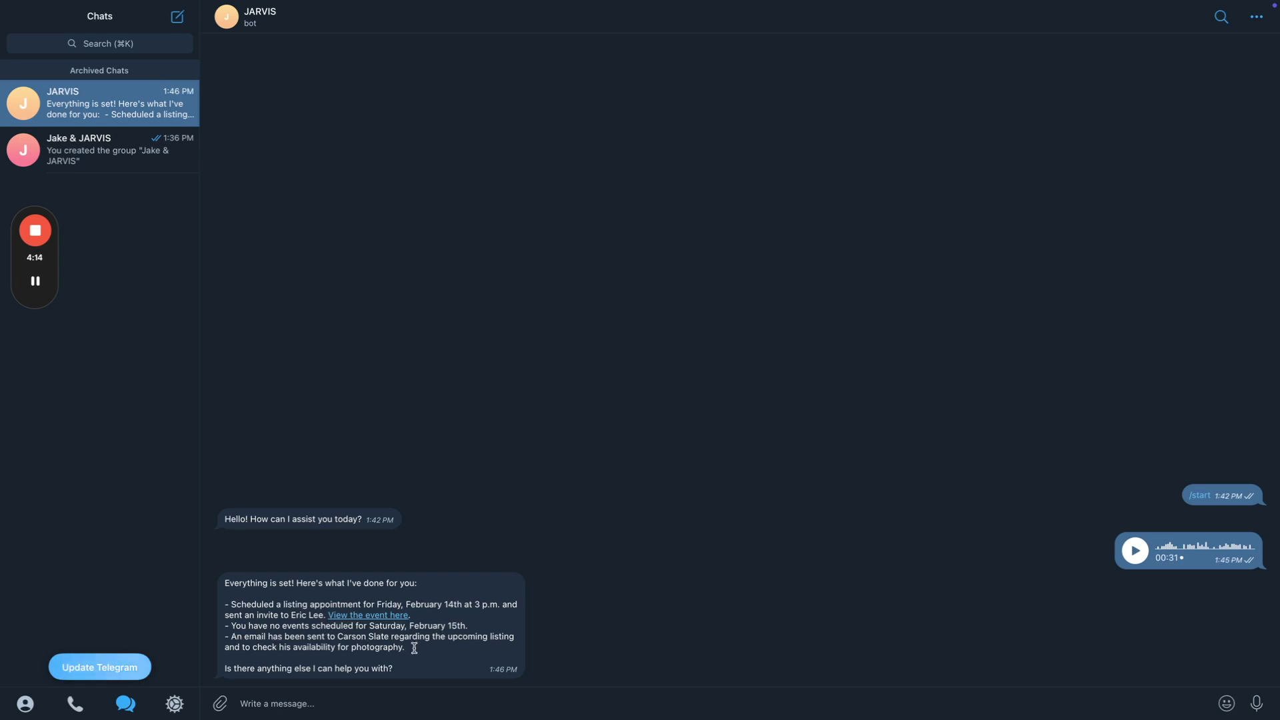
pyautogui.press('super+Tab')
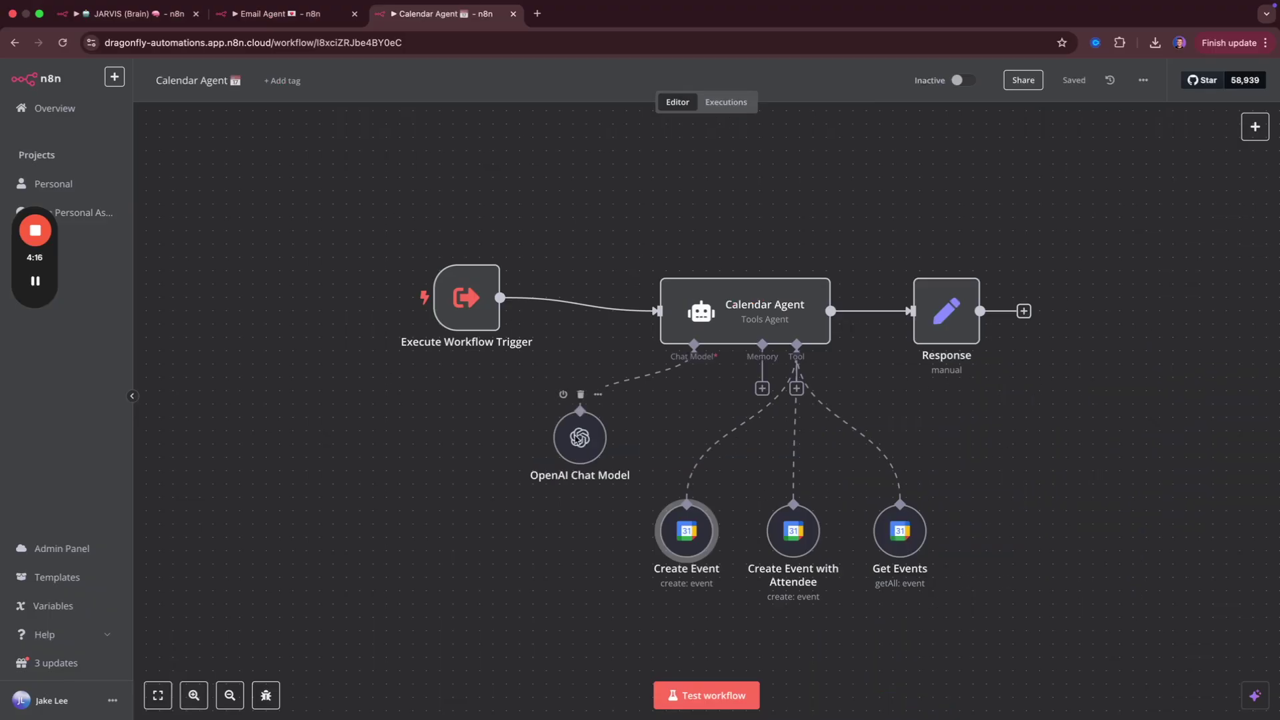
pyautogui.hotkey('ctrl', 'Right')
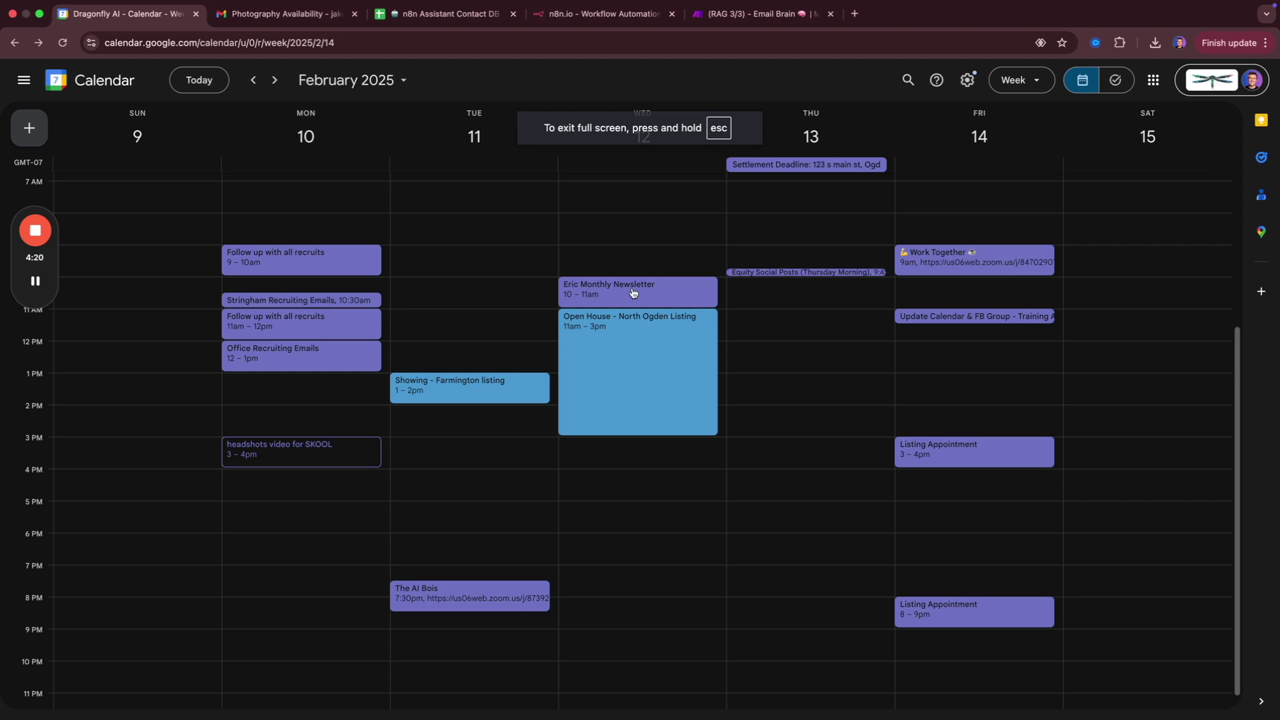
# Check the Friday 3–4 pm Listing Appointment and its invited guest's email address.
pyautogui.click(959, 447)
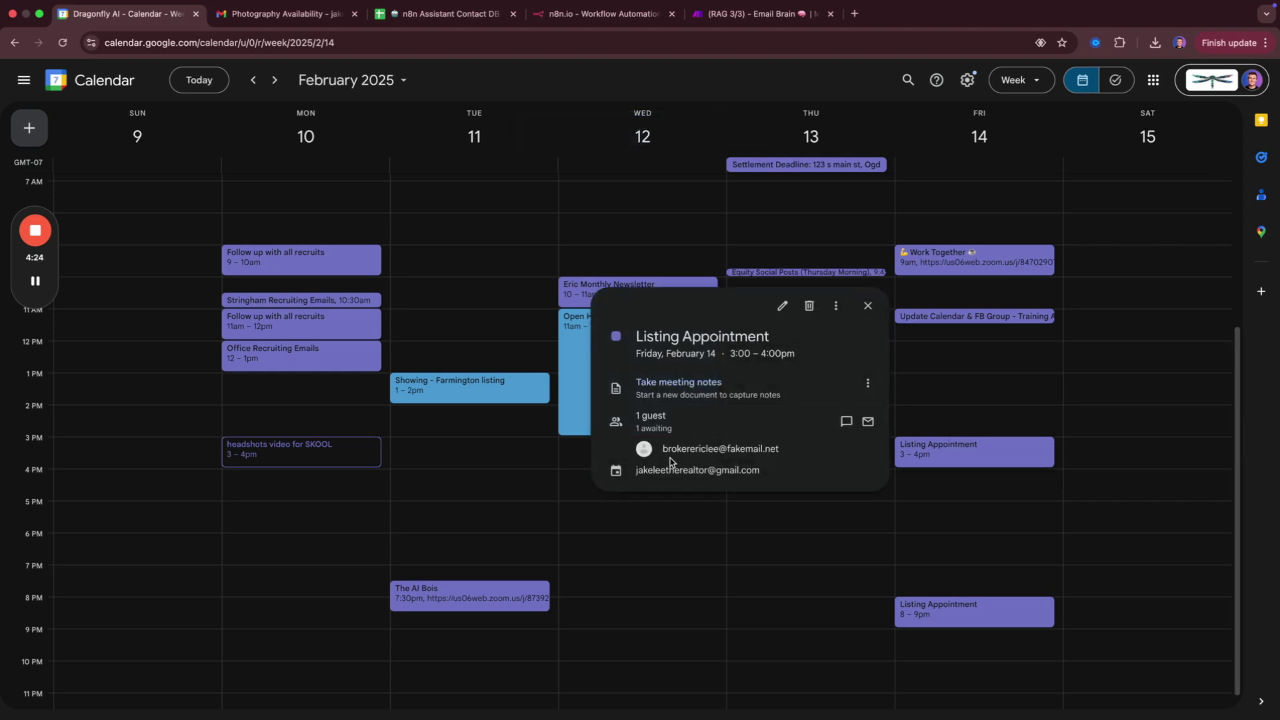
pyautogui.moveTo(664, 451); pyautogui.dragTo(781, 456)
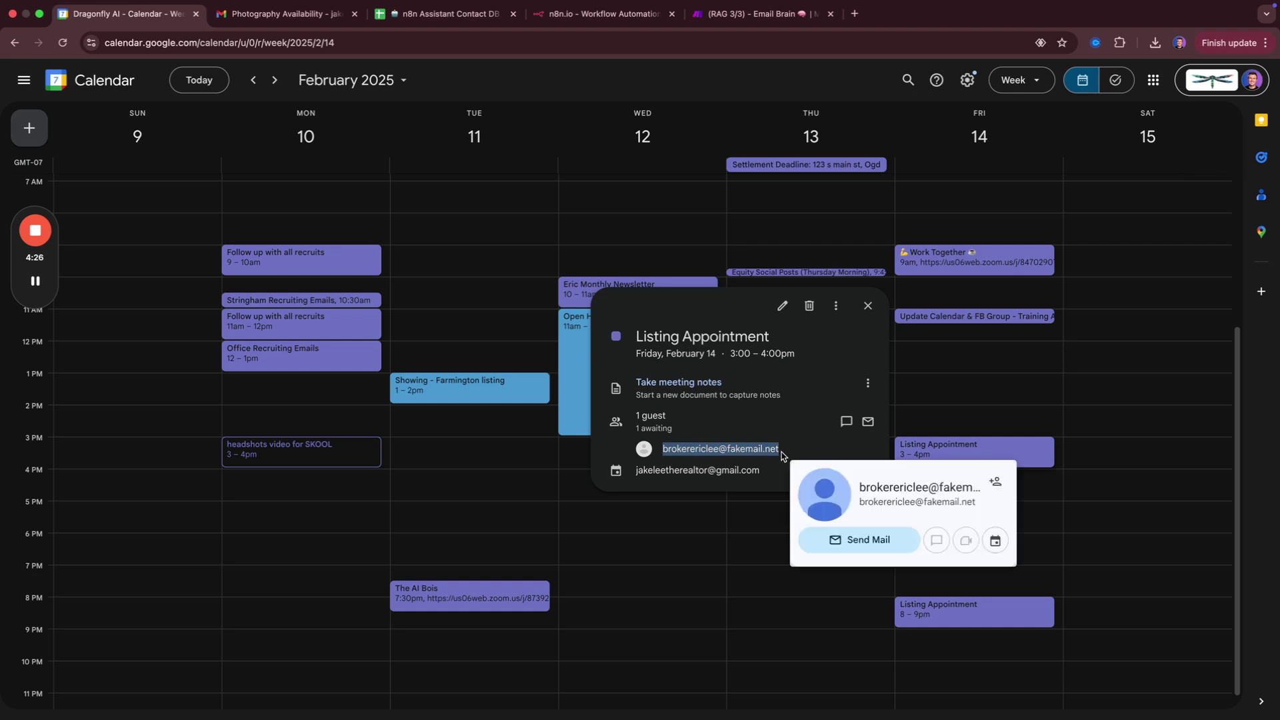
pyautogui.click(868, 306)
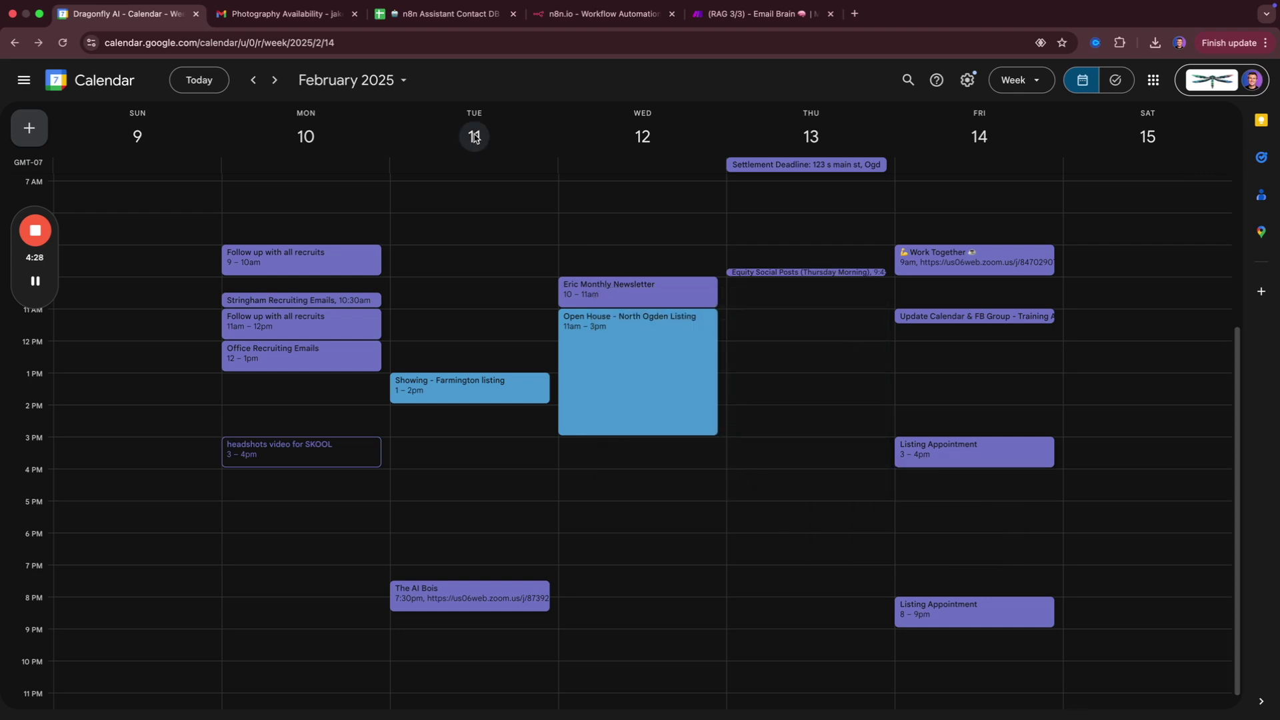
# Review the broker's name and email in row 5 of the n8n Assistant Contact DB sheet.
pyautogui.click(432, 17)
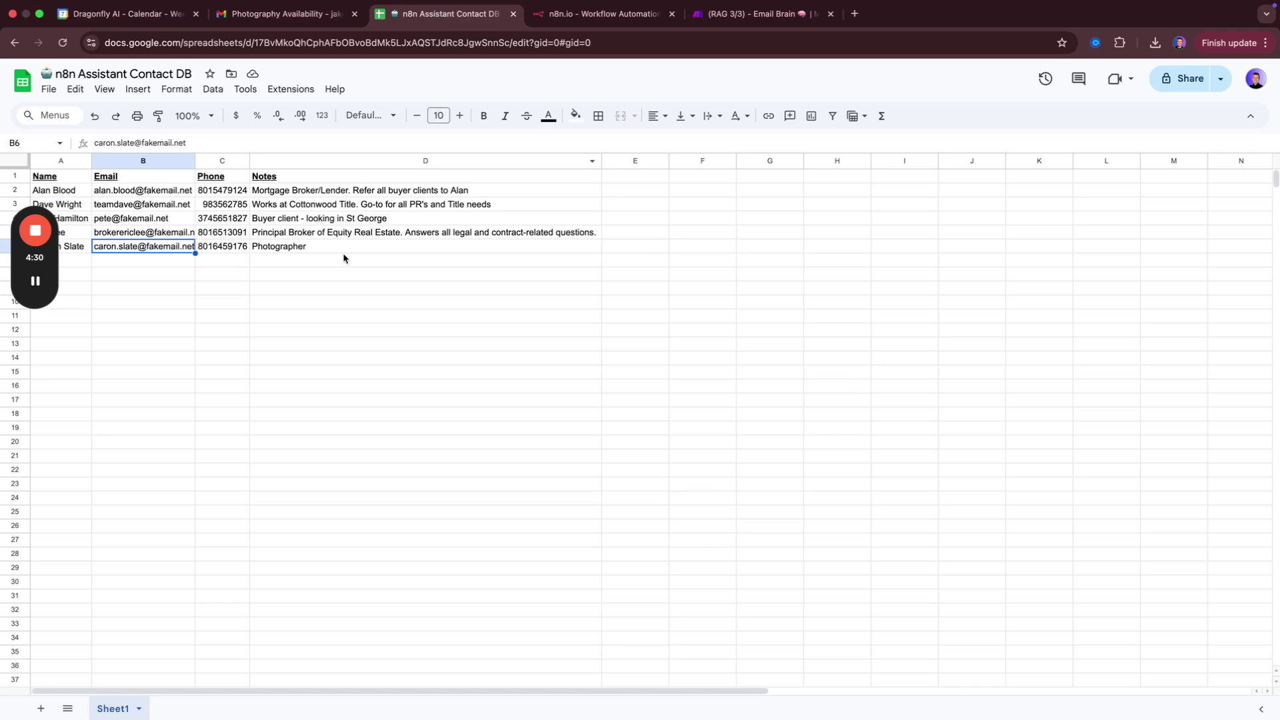
pyautogui.moveTo(40, 260); pyautogui.dragTo(34, 451)
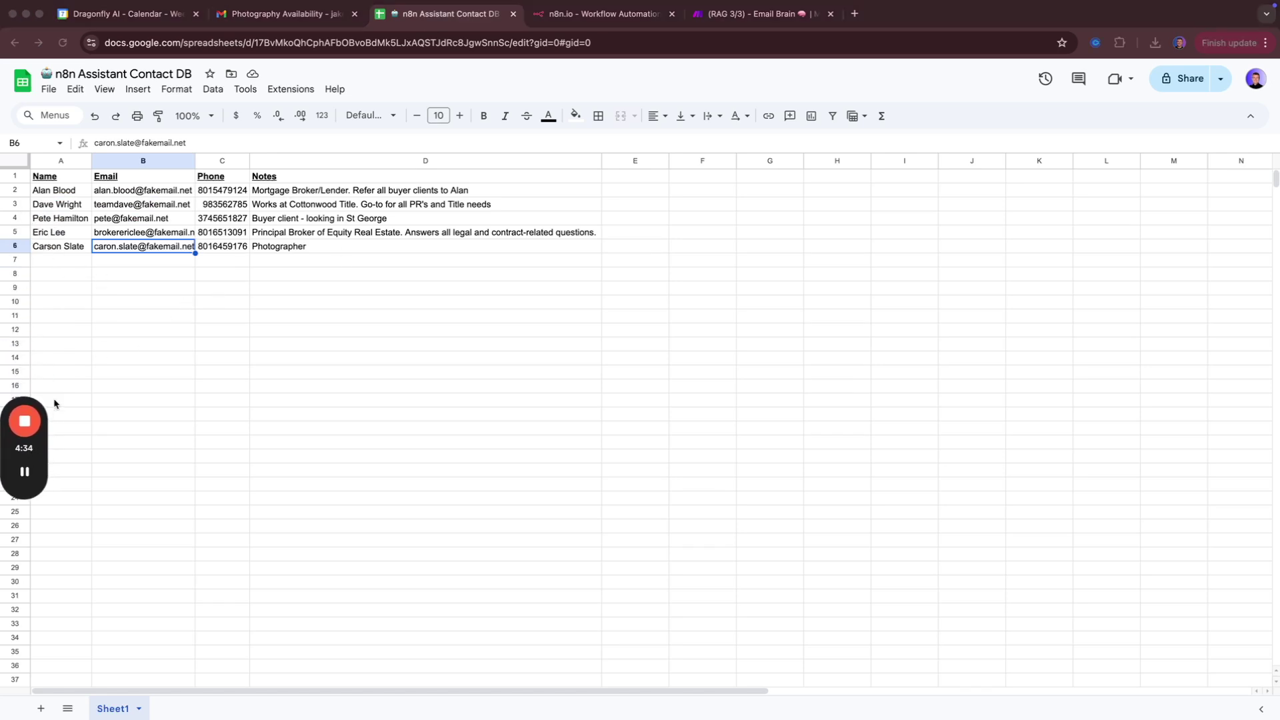
pyautogui.click(54, 233)
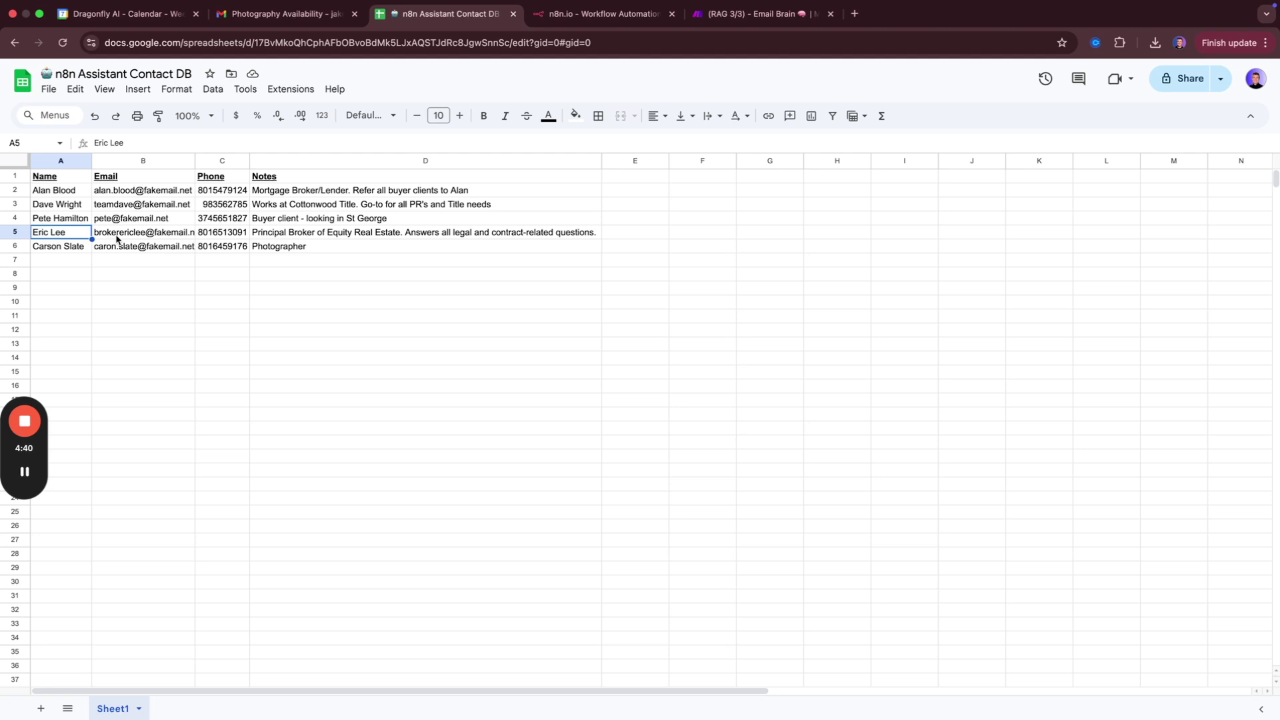
pyautogui.click(111, 233)
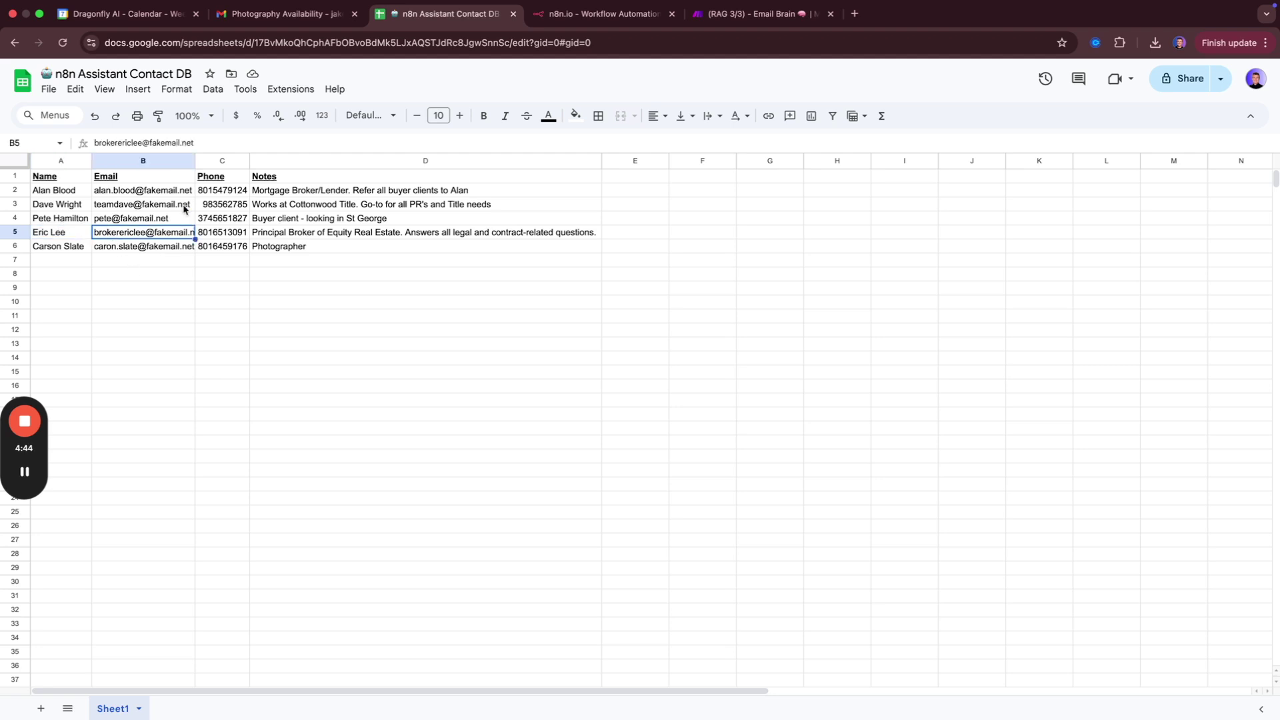
# Auto-fit column B so every email address shows in full.
pyautogui.click(24, 164)
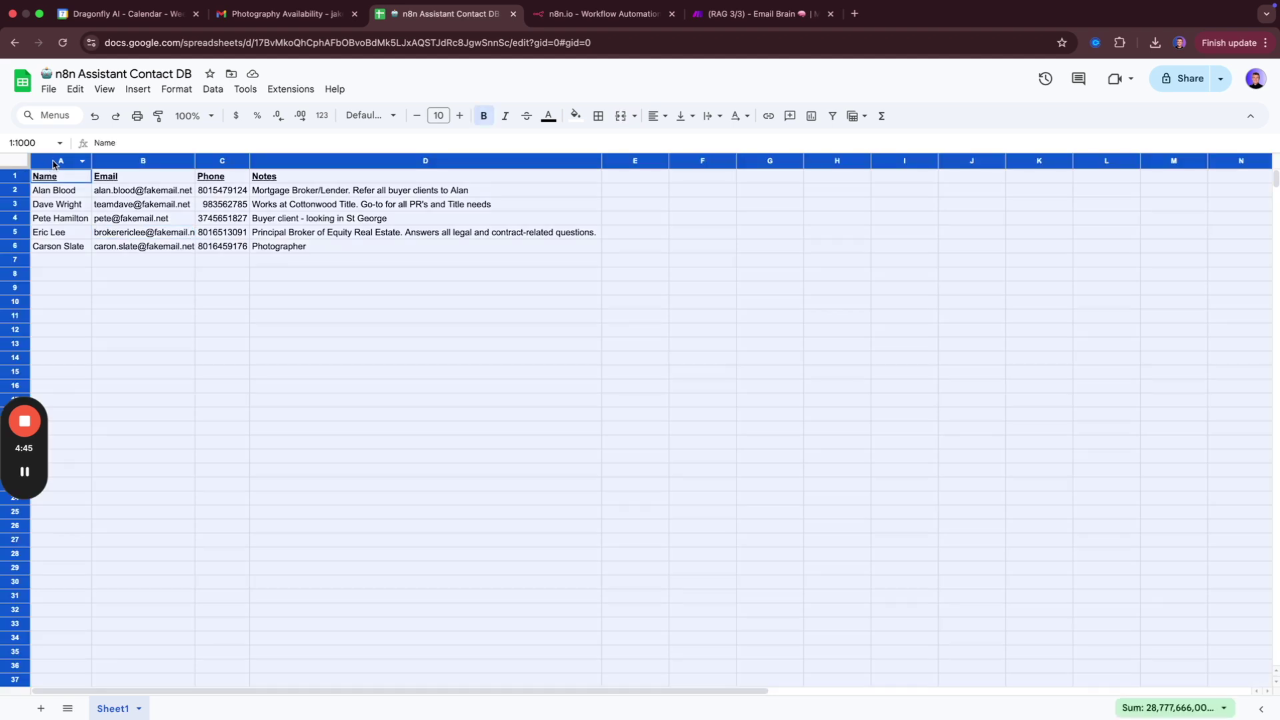
pyautogui.doubleClick(92, 165)
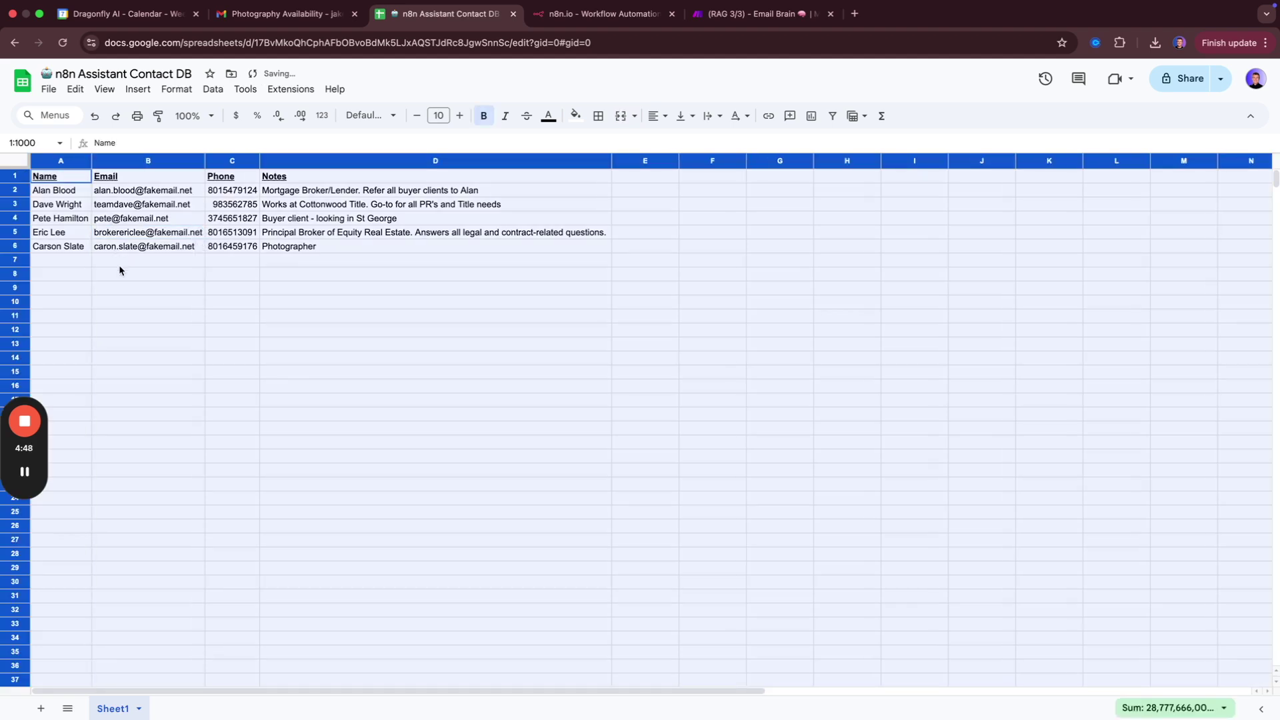
pyautogui.click(119, 292)
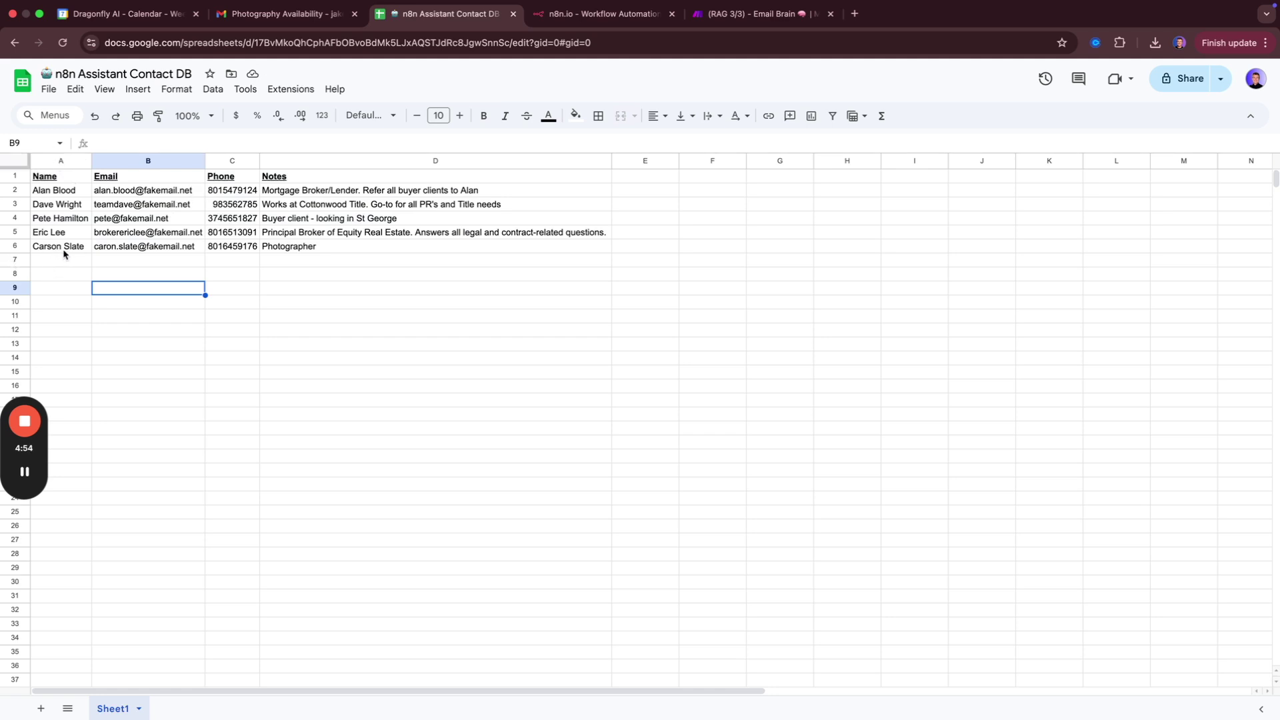
pyautogui.click(285, 23)
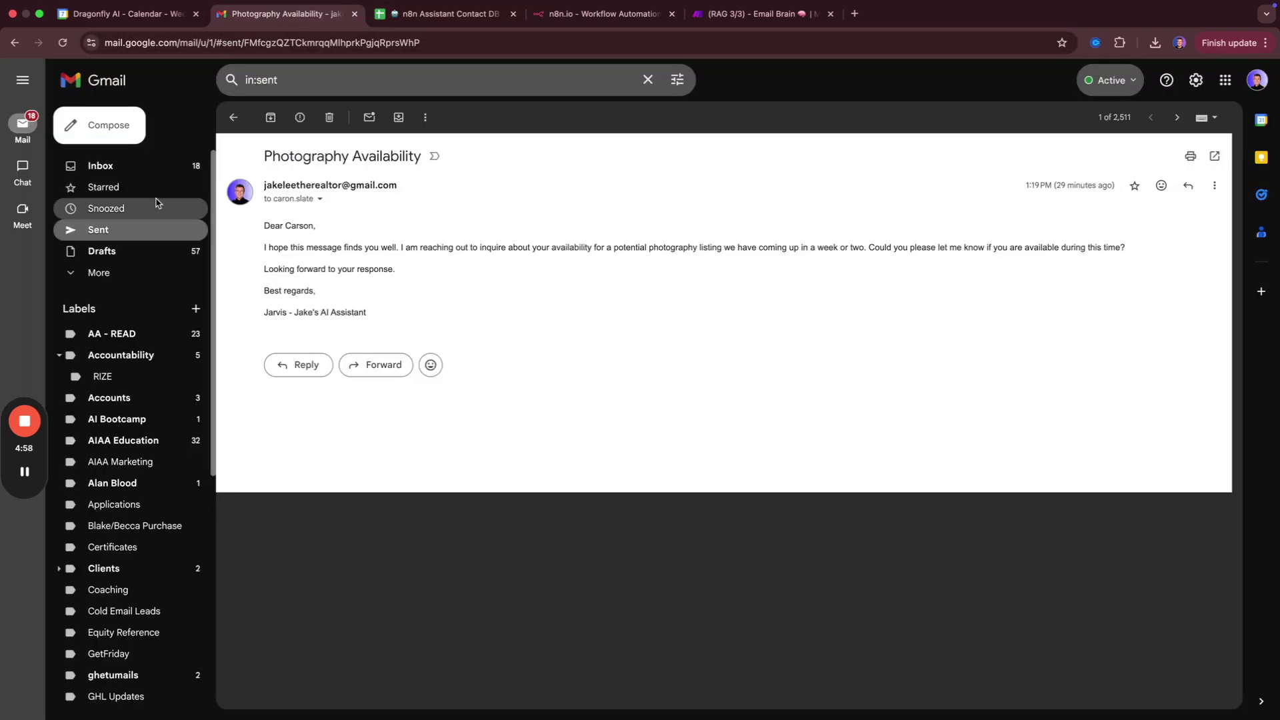
# Open the sent Upcoming Listing and Availability for Photography email and highlight its body text.
pyautogui.click(126, 241)
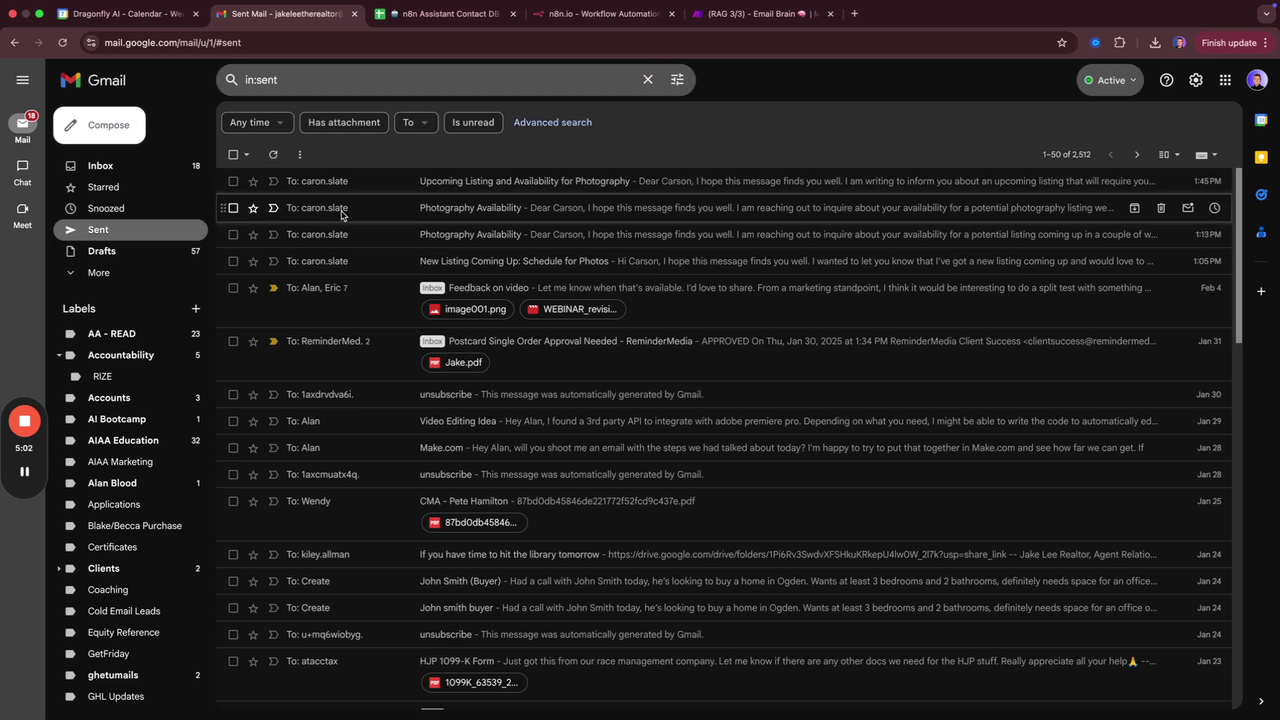
pyautogui.click(376, 183)
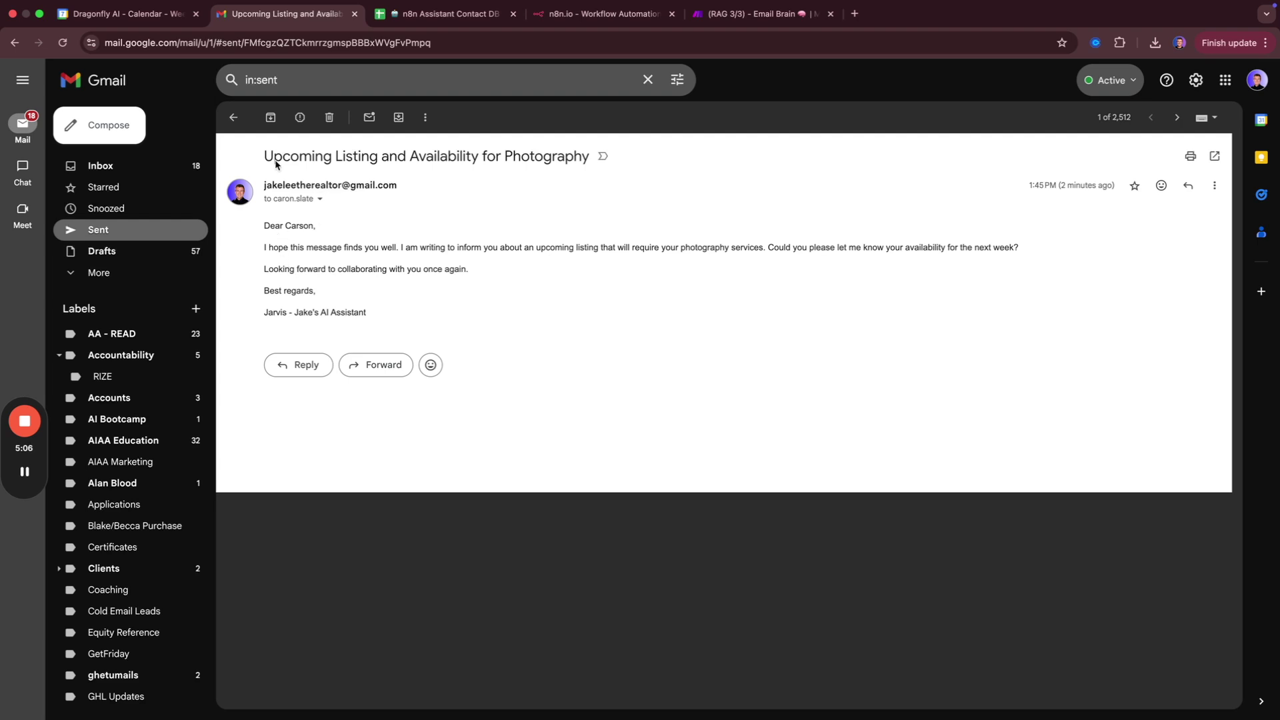
pyautogui.moveTo(270, 248); pyautogui.dragTo(611, 273)
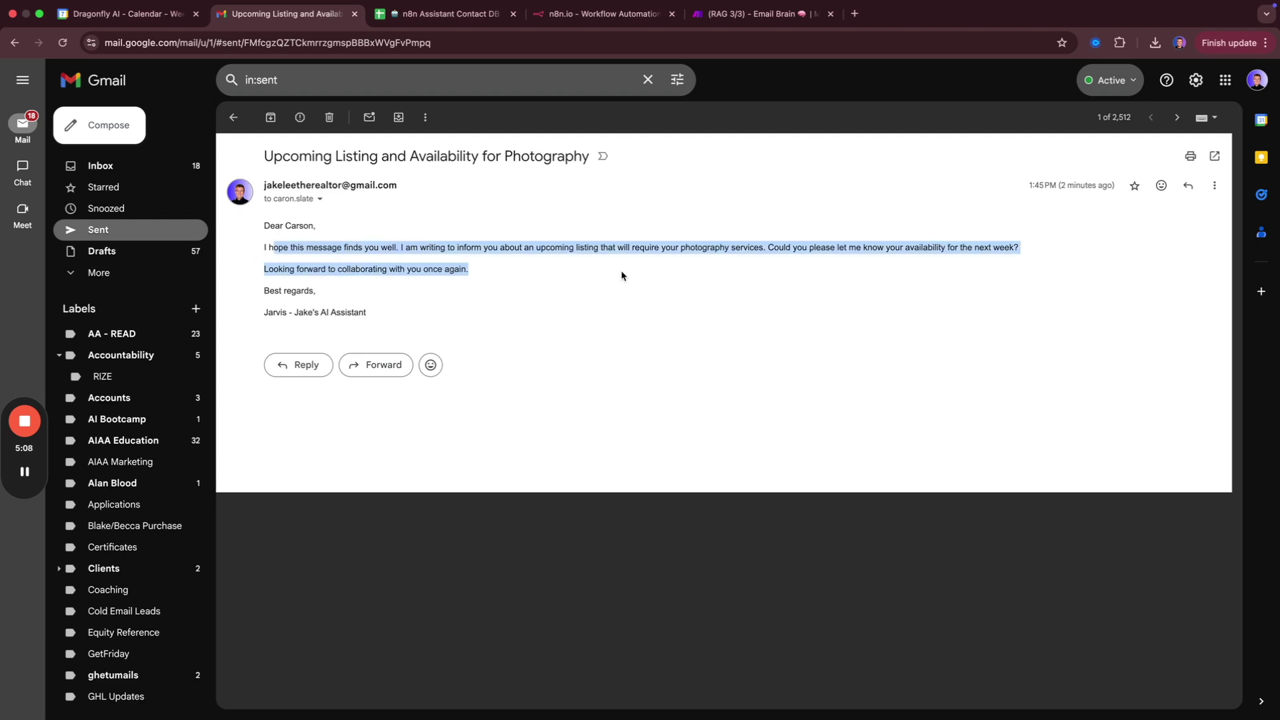
pyautogui.click(772, 262)
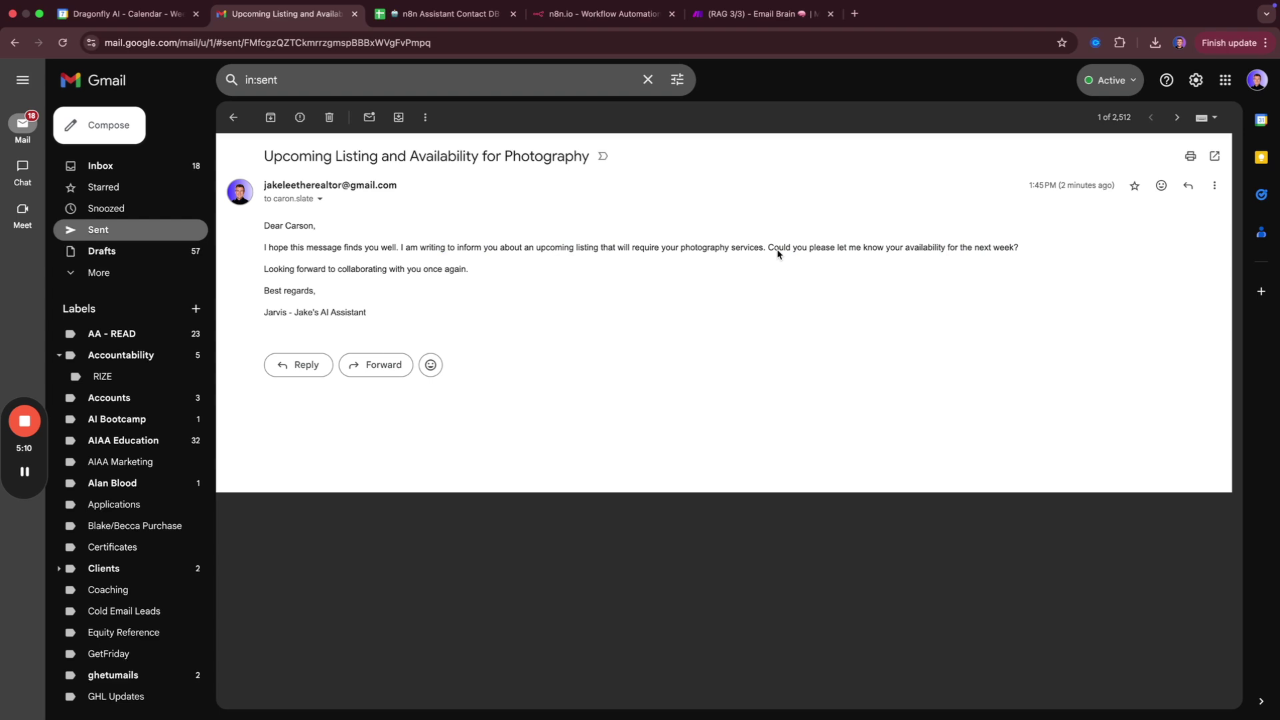
pyautogui.moveTo(769, 248); pyautogui.dragTo(912, 279)
pyautogui.click(802, 288)
# Highlight the email's second paragraph, greeting and AI assistant signature.
pyautogui.moveTo(265, 247); pyautogui.dragTo(503, 272)
pyautogui.click(502, 272)
pyautogui.moveTo(263, 312); pyautogui.dragTo(368, 313)
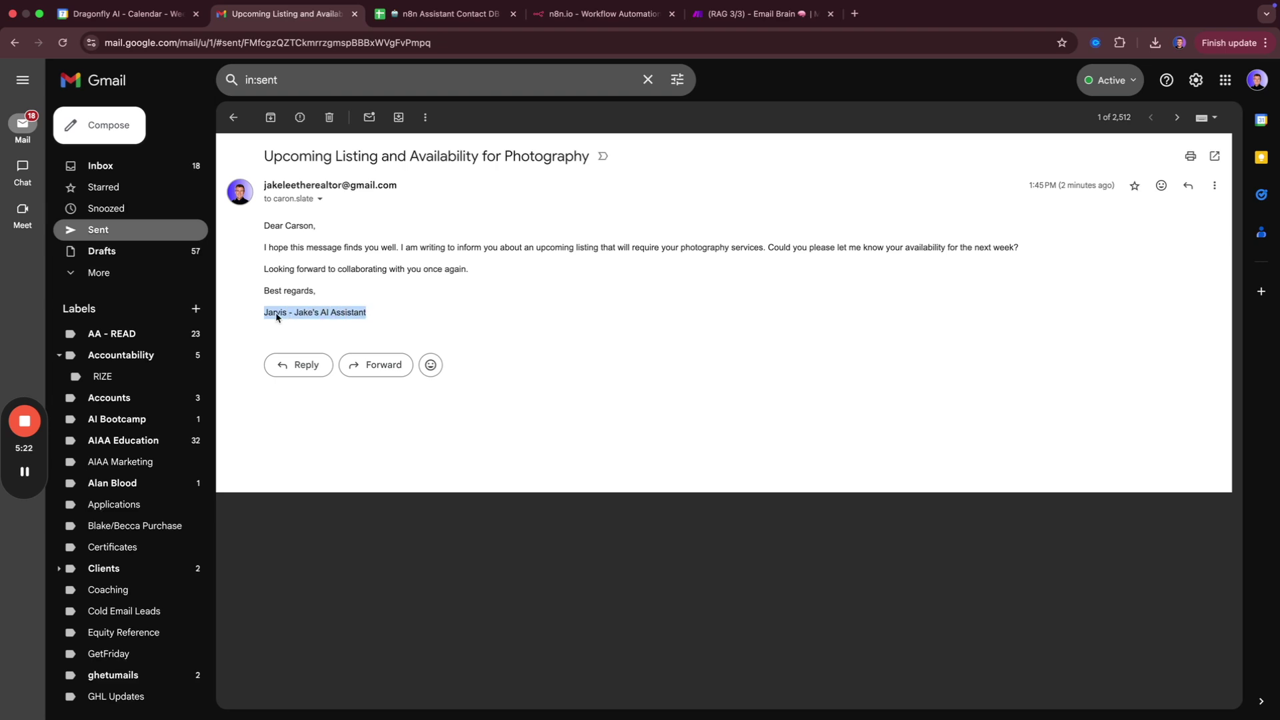
pyautogui.click(374, 314)
pyautogui.moveTo(266, 224); pyautogui.dragTo(323, 288)
pyautogui.click(324, 288)
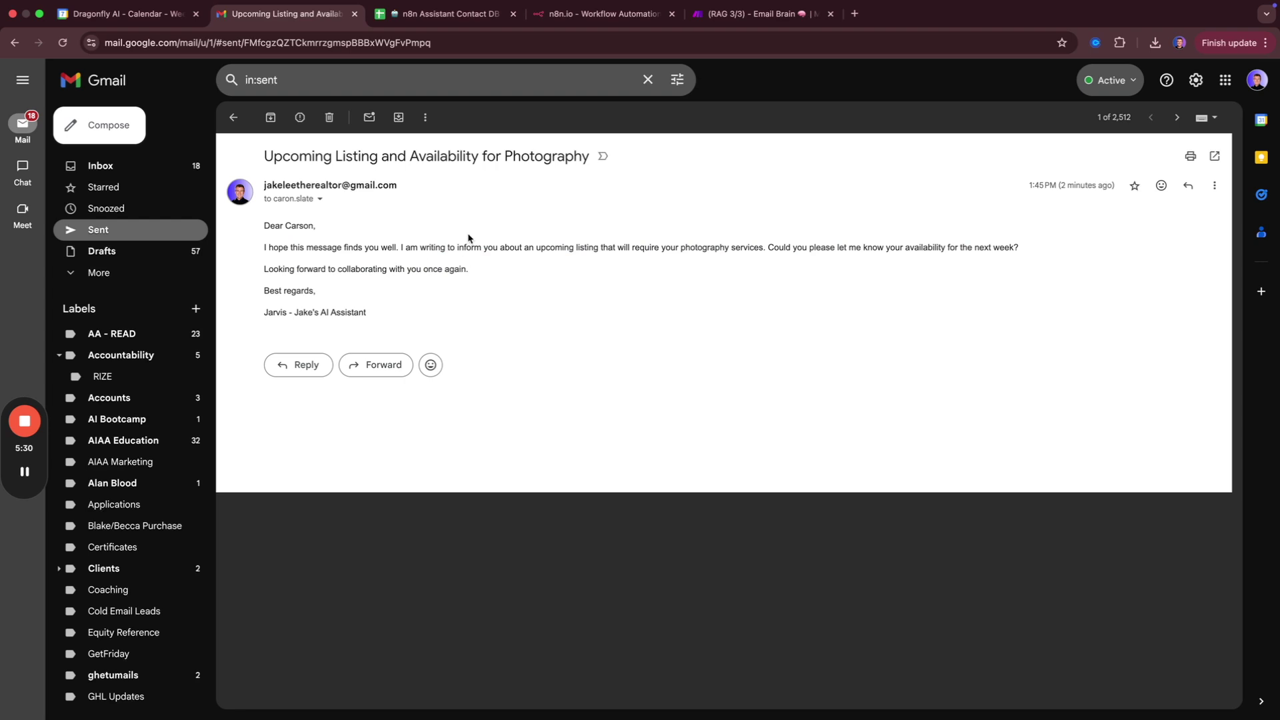
pyautogui.hotkey('ctrl', 'shift', 'Tab')
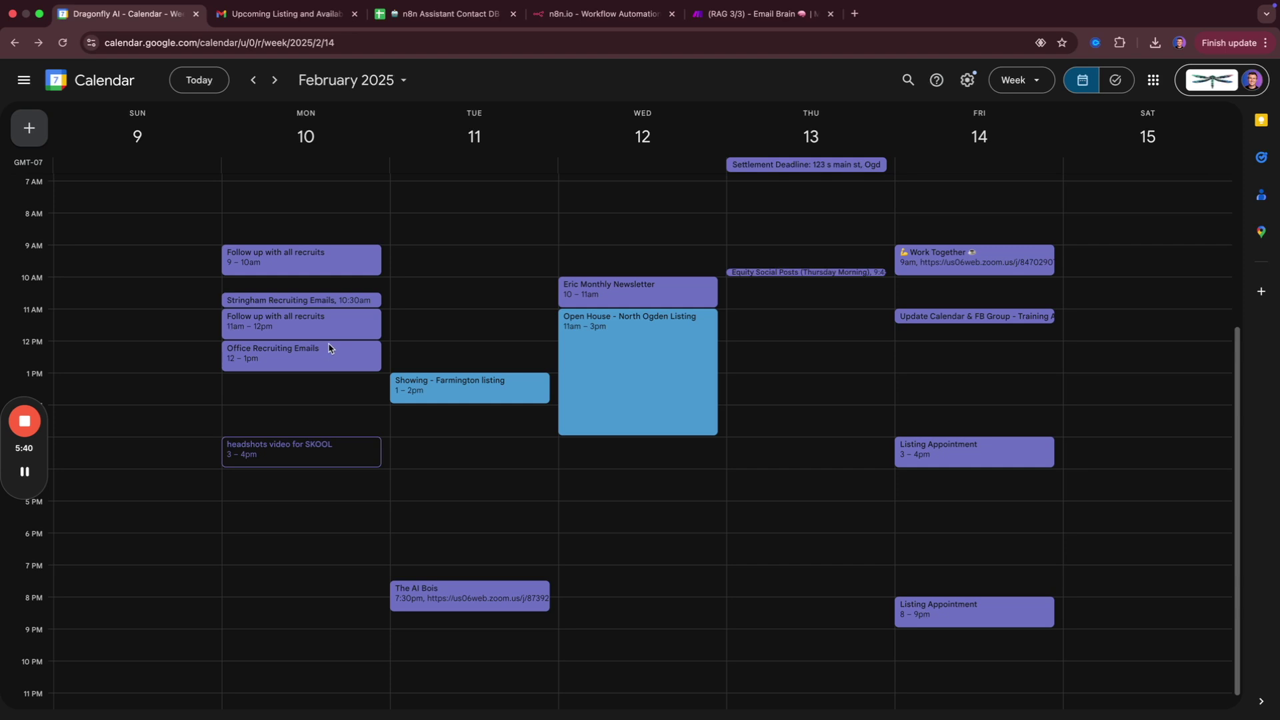
# Check the second contact in cell A3, then return to the sent email's signature line.
pyautogui.press('super+3')
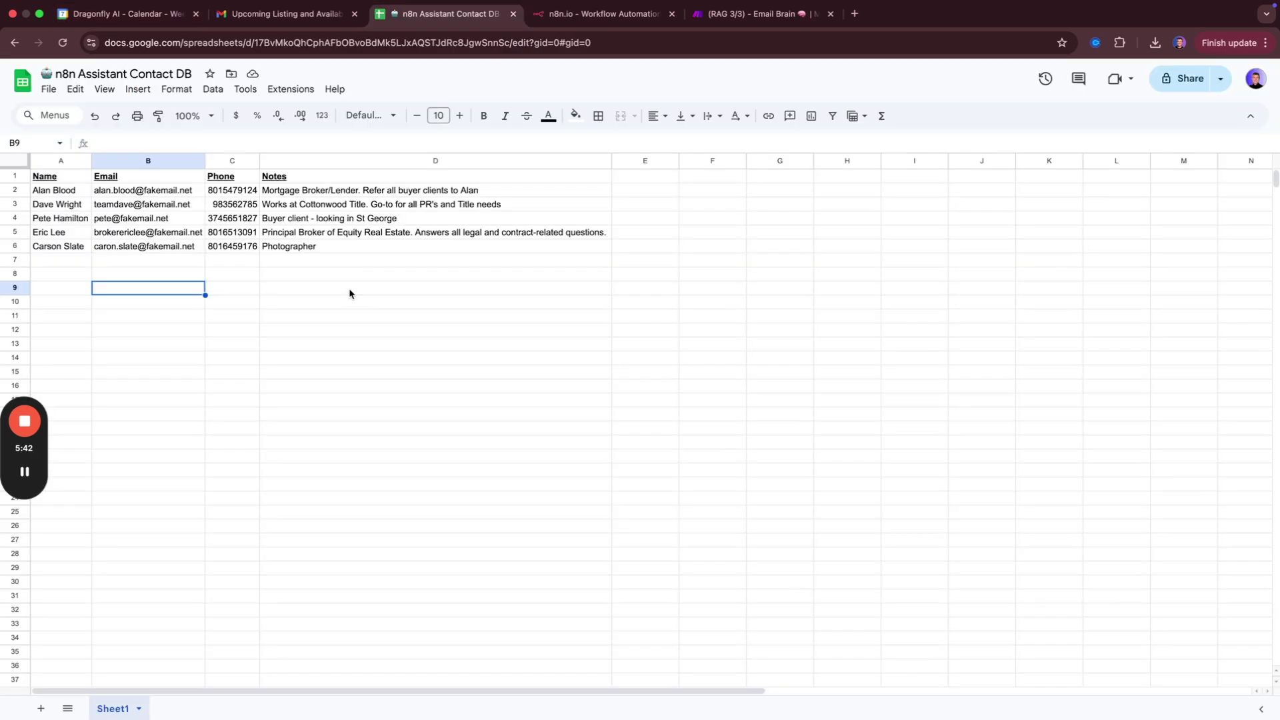
pyautogui.click(64, 206)
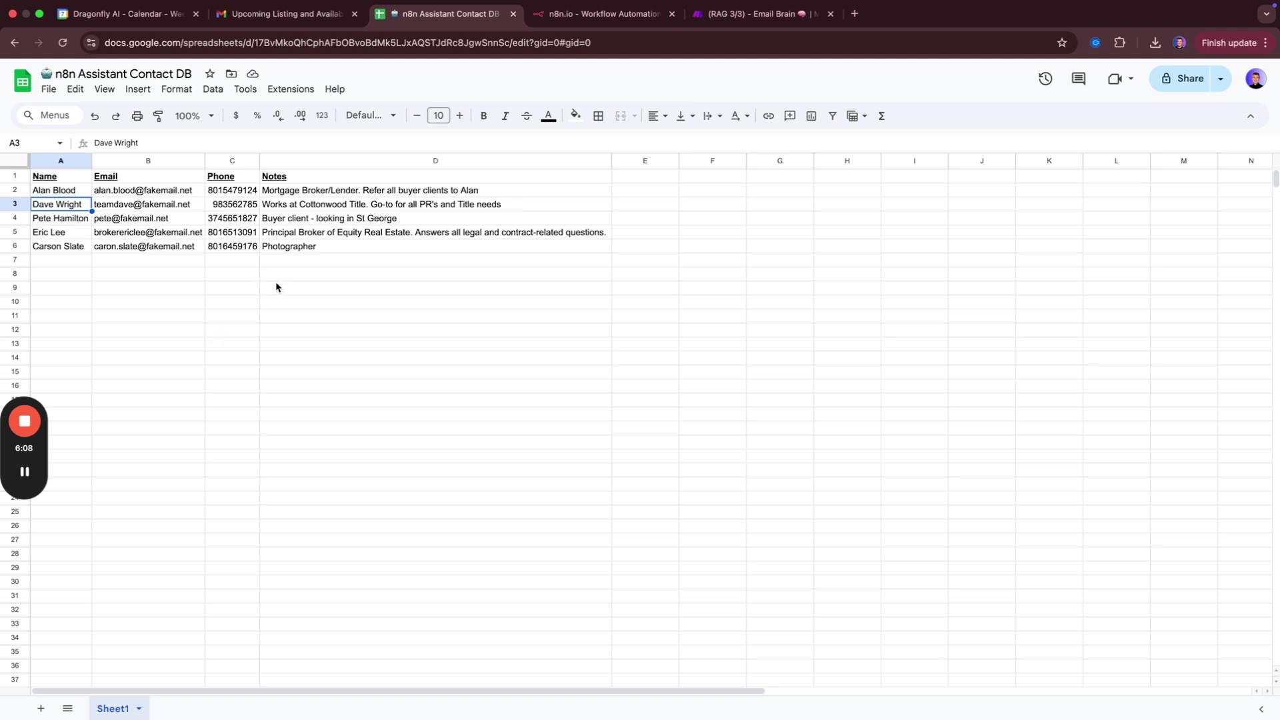
pyautogui.hotkey('ctrl', 'shift', 'Tab')
pyautogui.moveTo(263, 314); pyautogui.dragTo(405, 313)
pyautogui.click(403, 314)
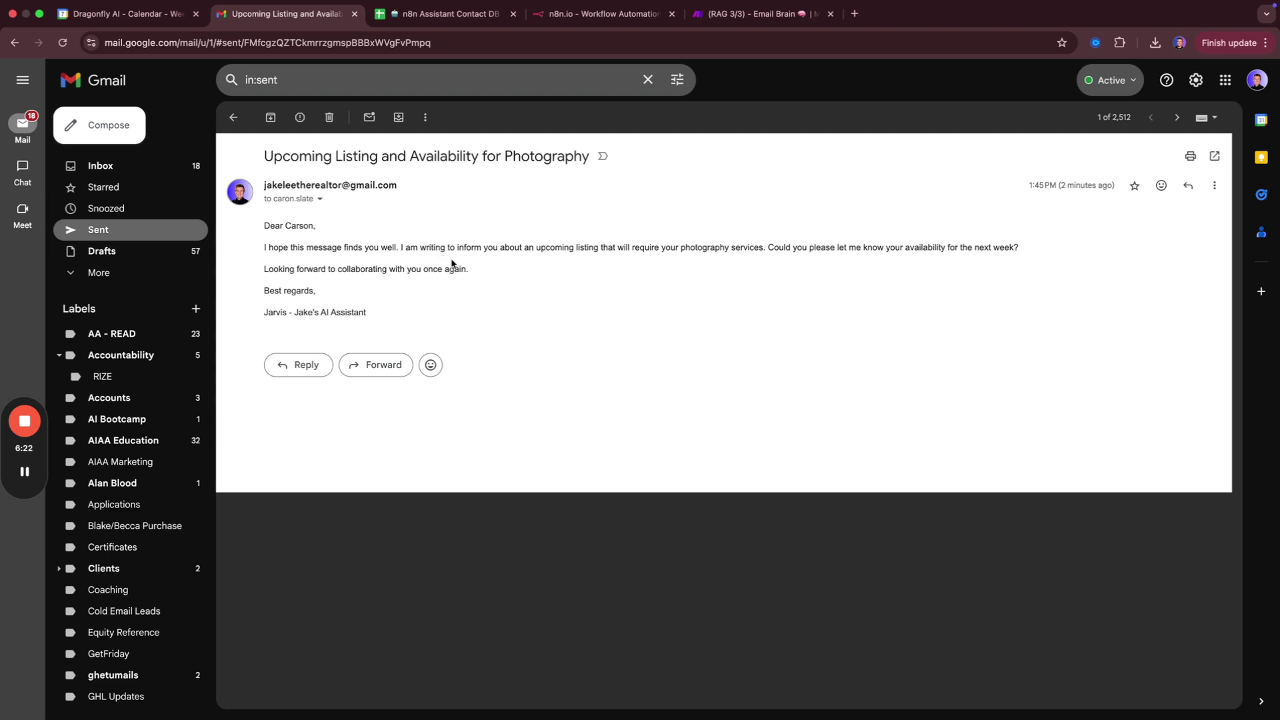
# Go to n8n's empty Personal project Workflows list, briefly opening and closing an n8n.io tab.
pyautogui.click(568, 16)
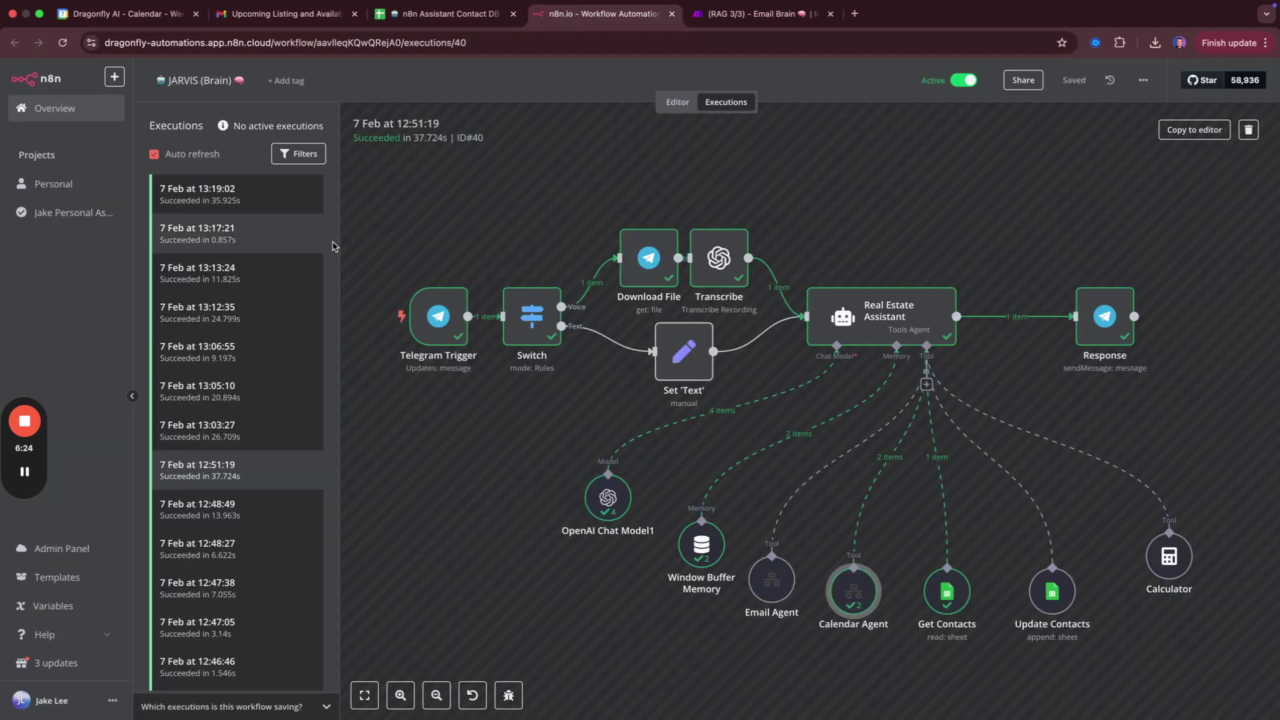
pyautogui.click(56, 182)
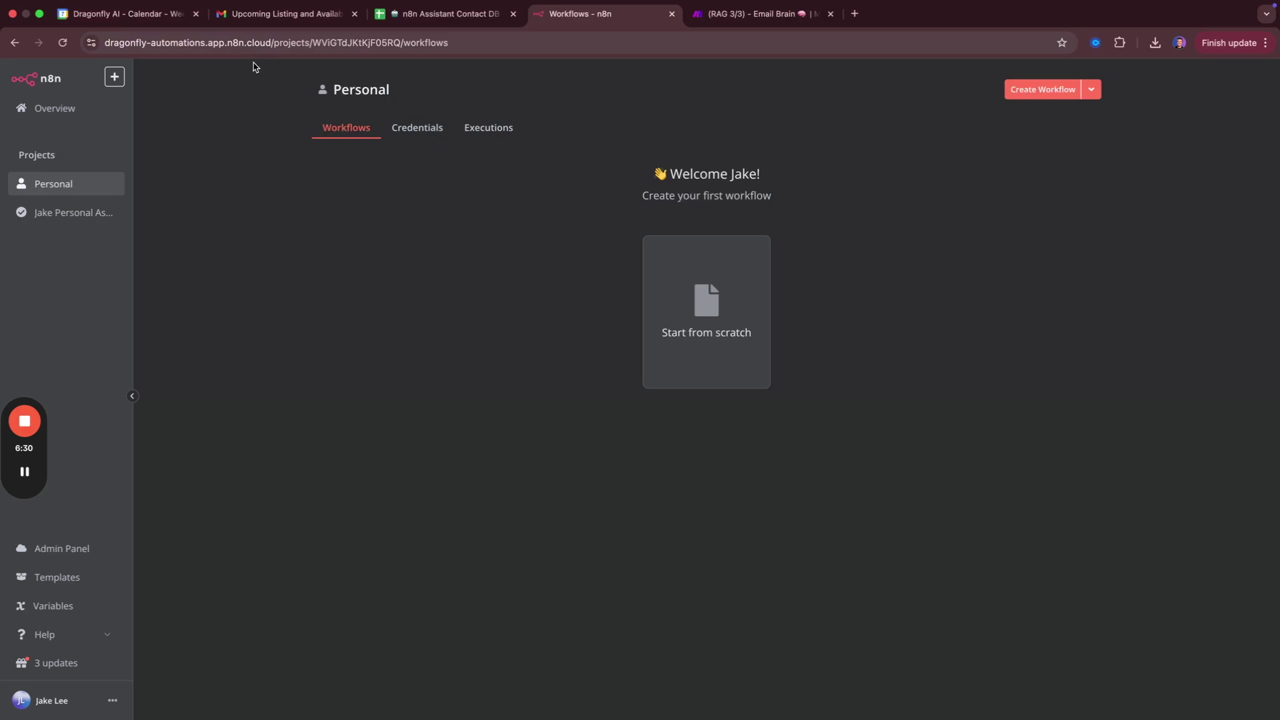
pyautogui.press('super+t')
pyautogui.write('n8n.io')
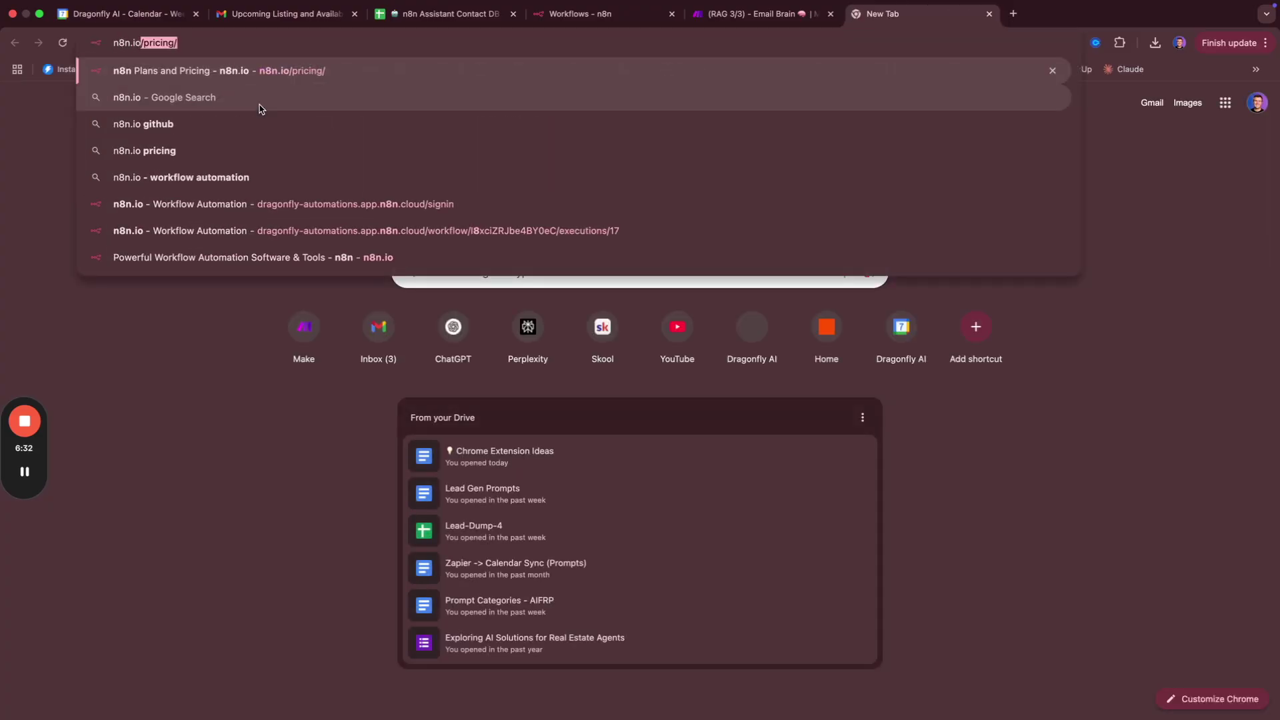
pyautogui.press('Escape')
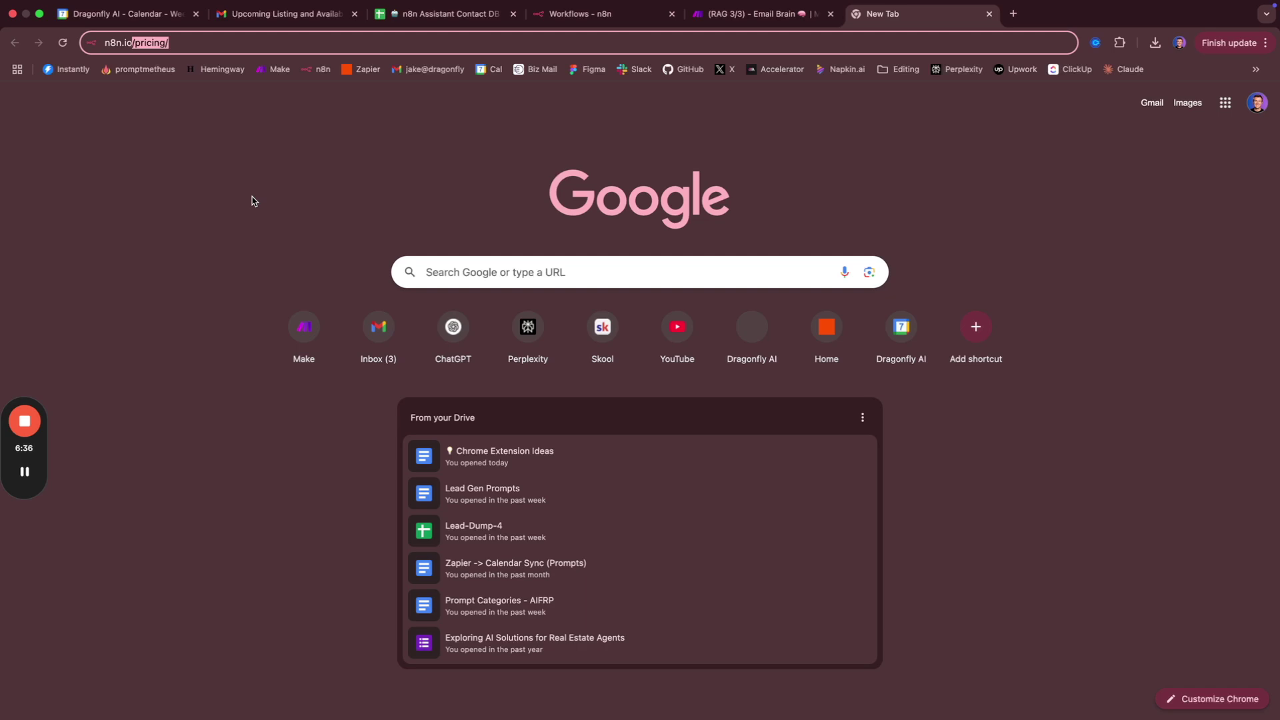
pyautogui.hotkey('ctrl', 'w')
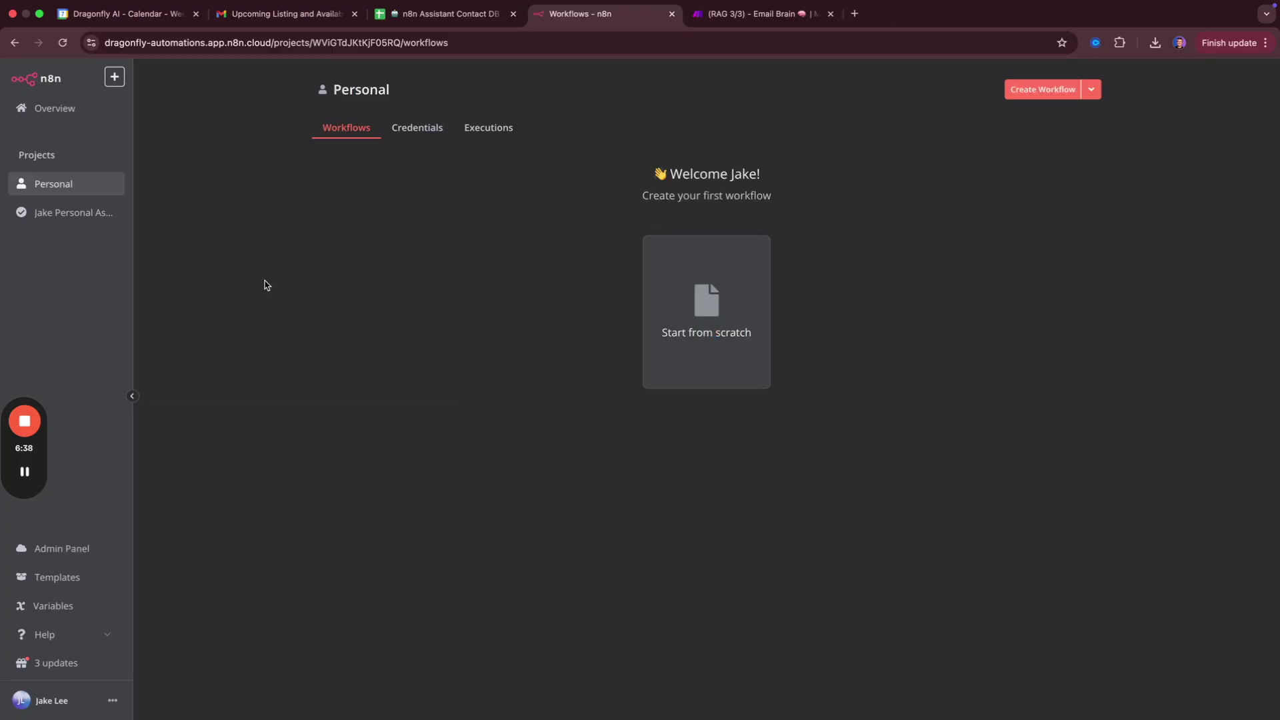
# Create a blank workflow and import the JARVIS Brain JSON from Desktop › n8n personal assistant.
pyautogui.click(711, 313)
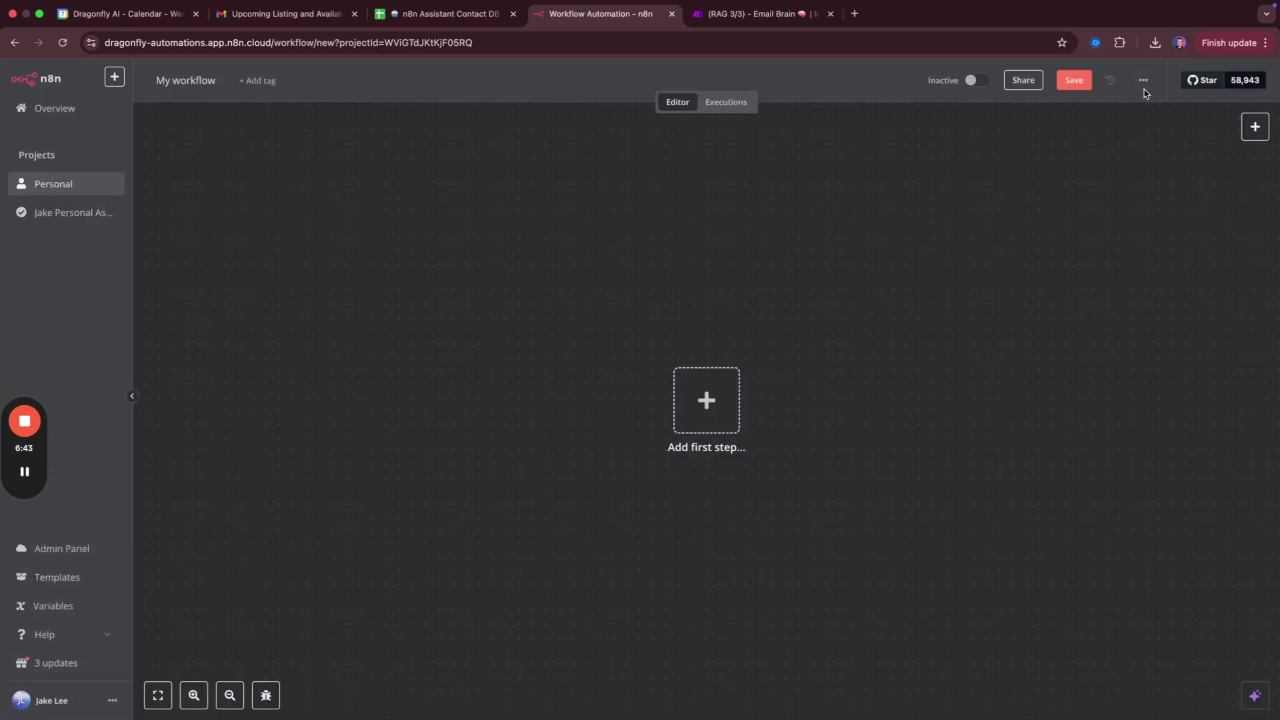
pyautogui.click(1144, 80)
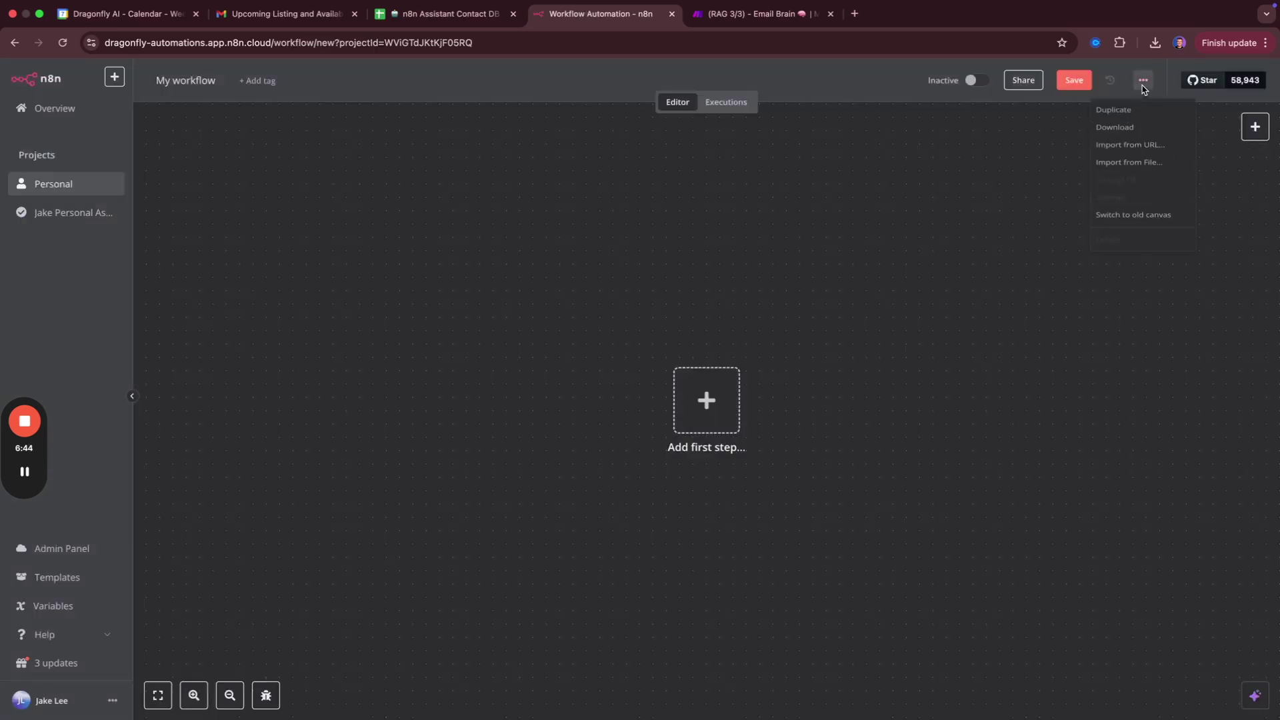
pyautogui.click(1142, 172)
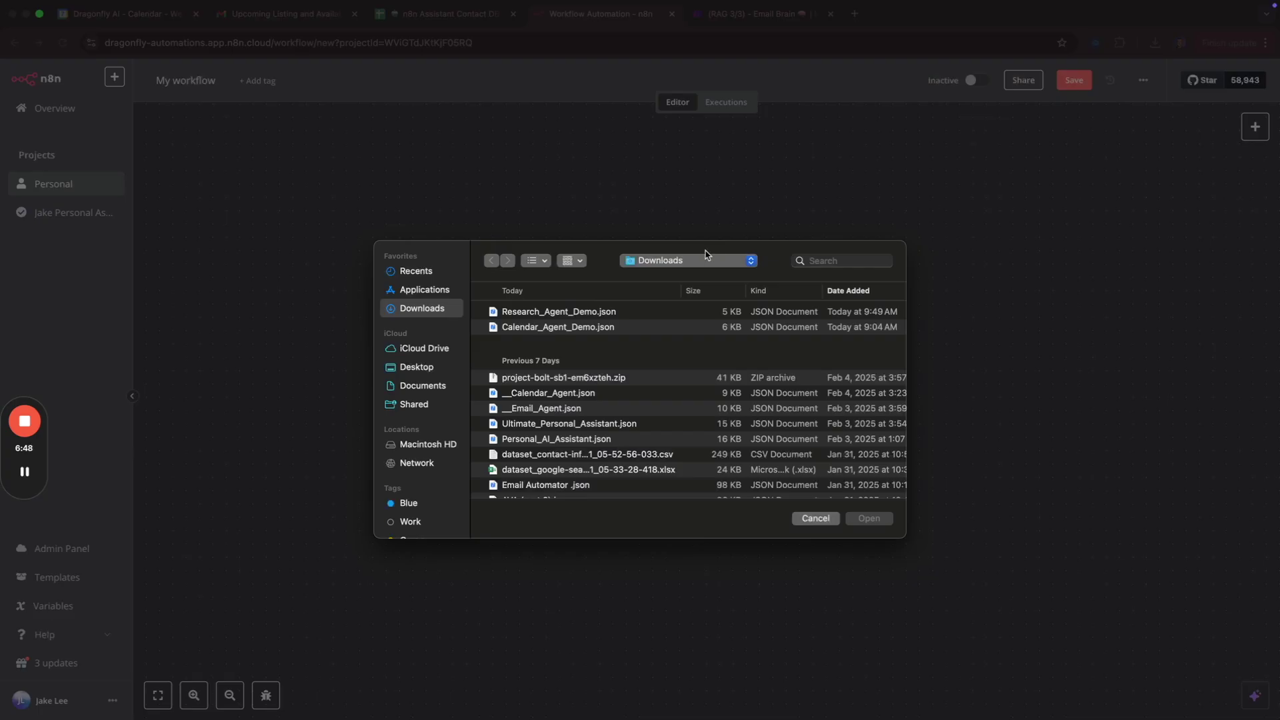
pyautogui.scroll(-1, 574, 361)
pyautogui.click(417, 368)
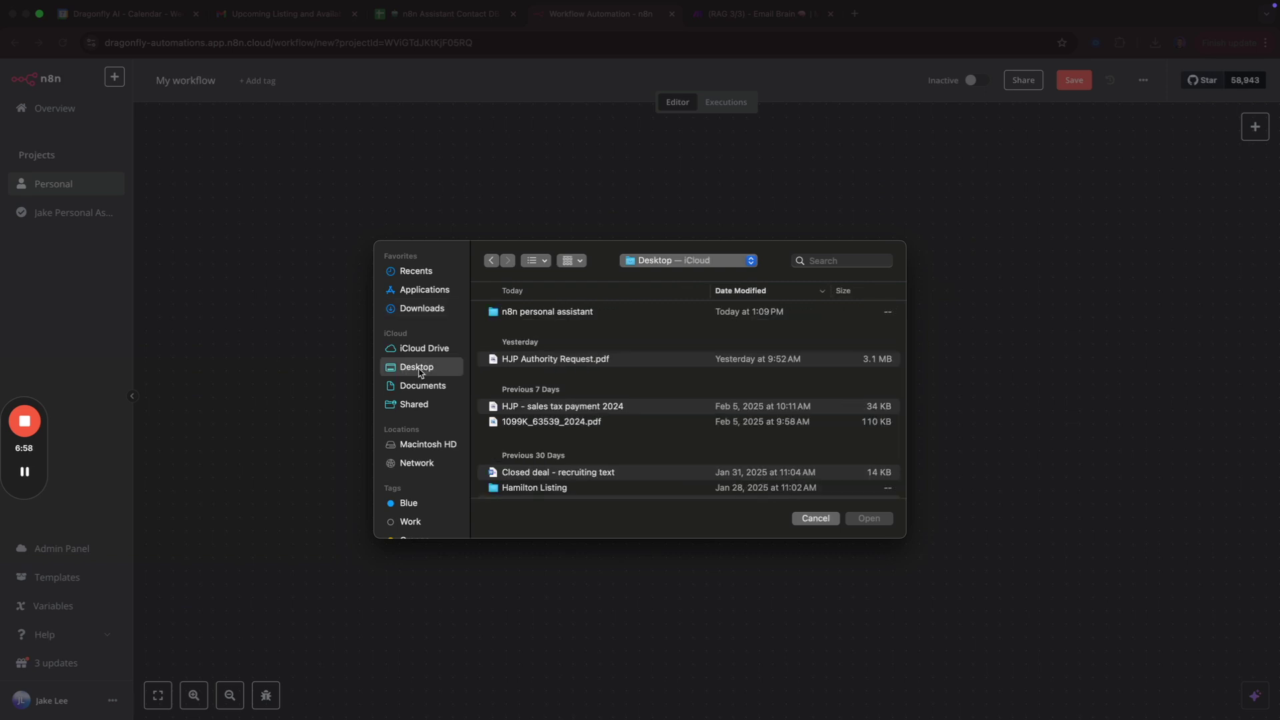
pyautogui.doubleClick(585, 313)
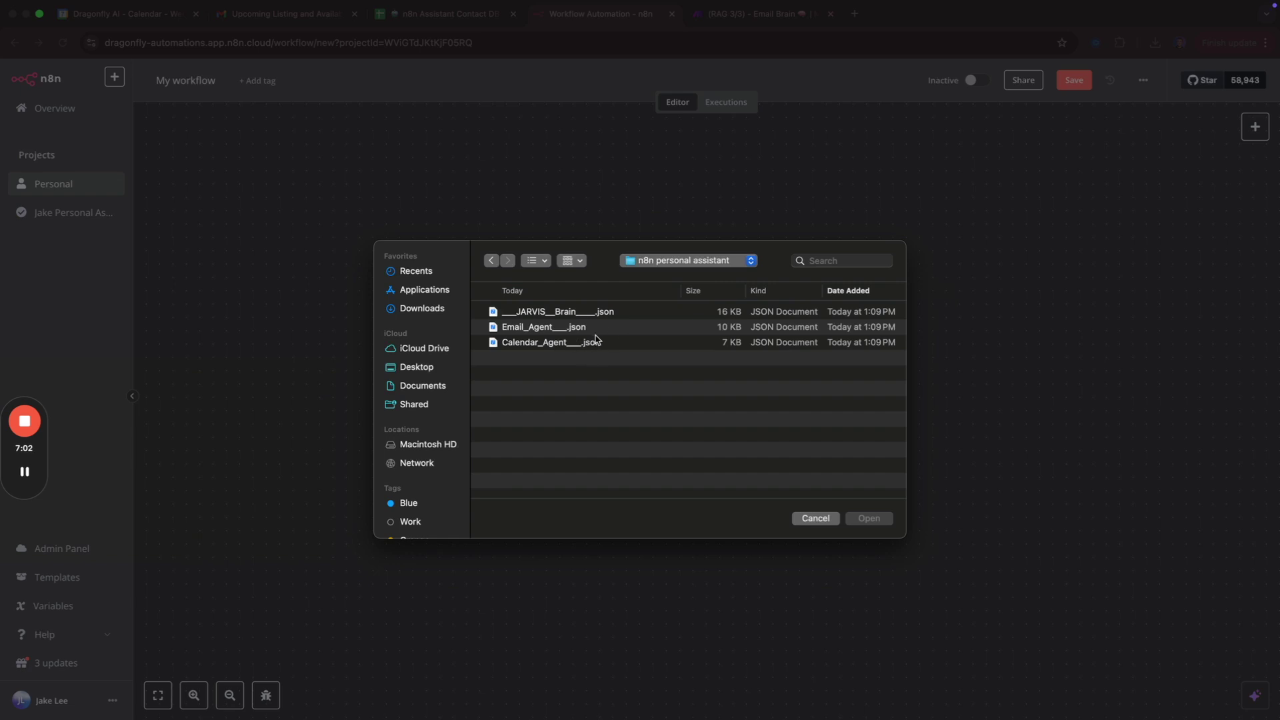
pyautogui.click(615, 316)
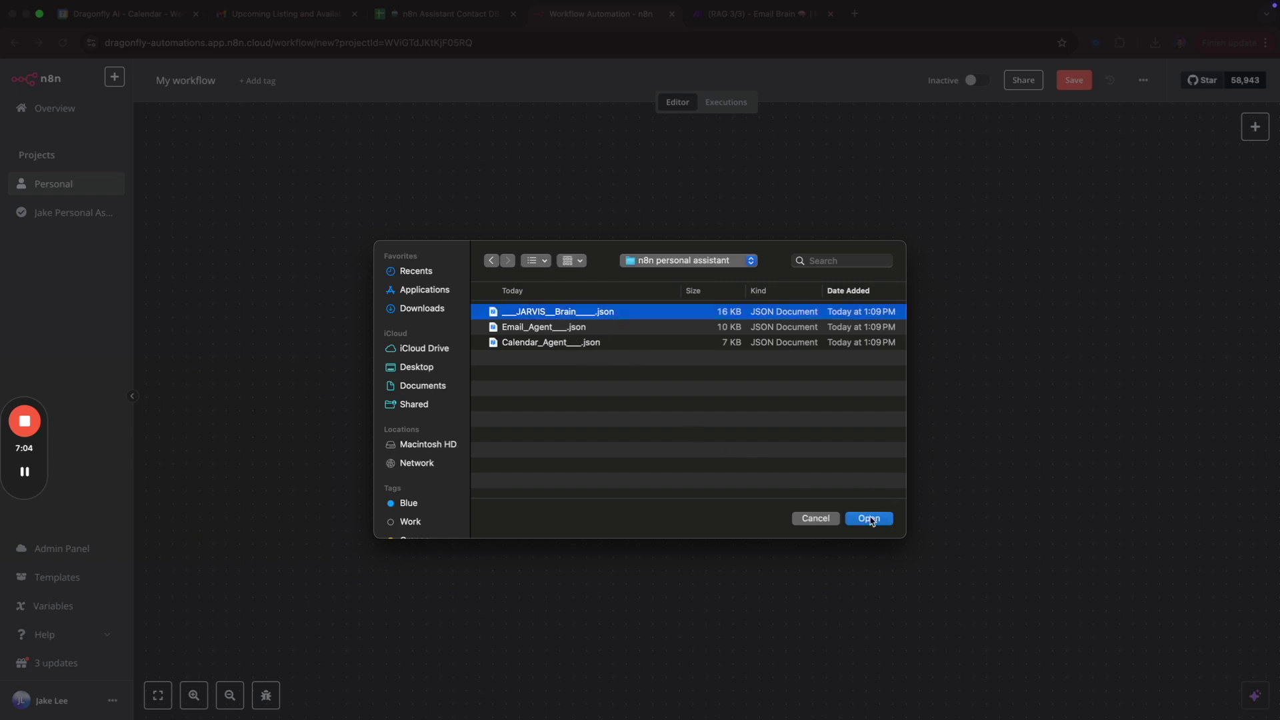
pyautogui.click(870, 519)
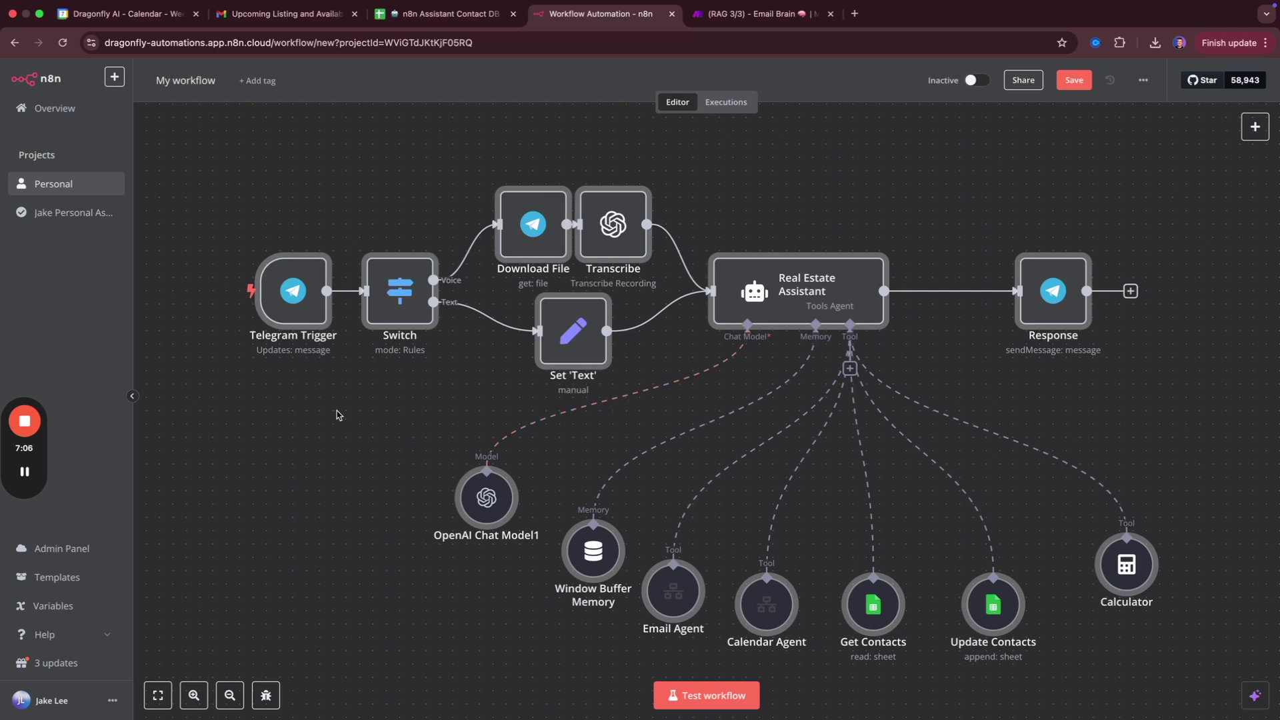
pyautogui.scroll(-1, 407, 446)
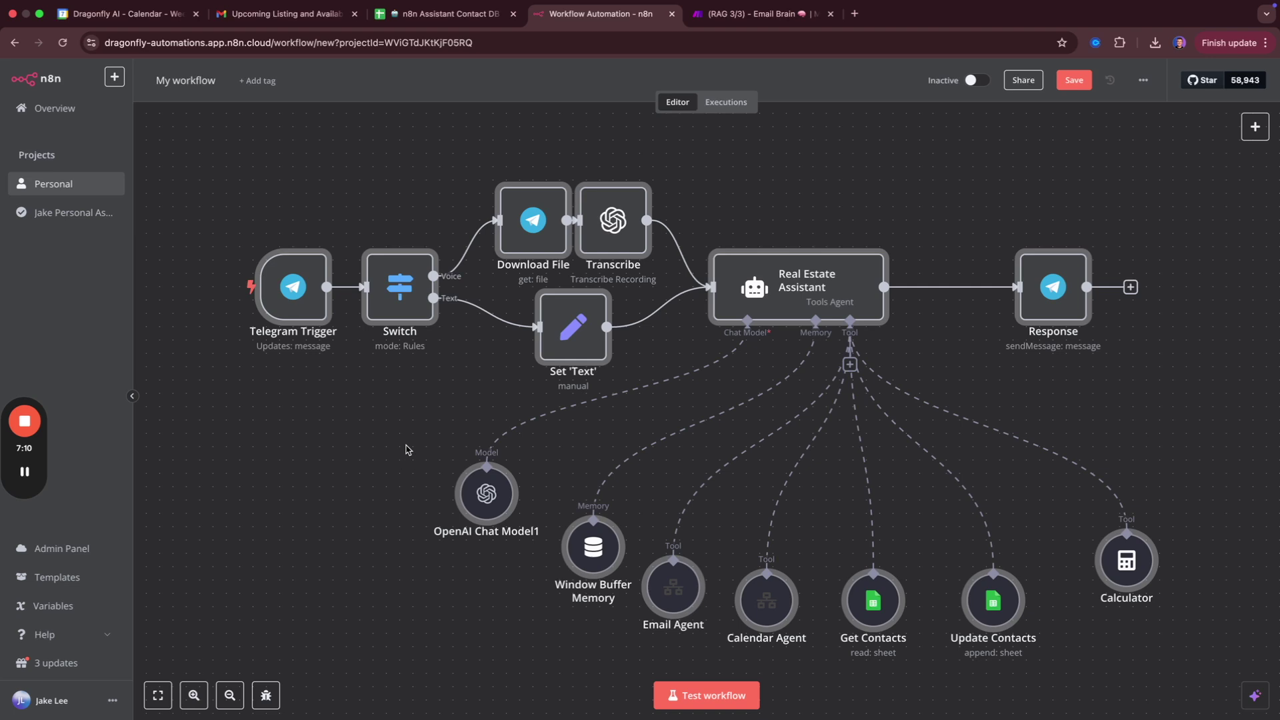
pyautogui.moveTo(493, 491)
pyautogui.doubleClick(487, 499)
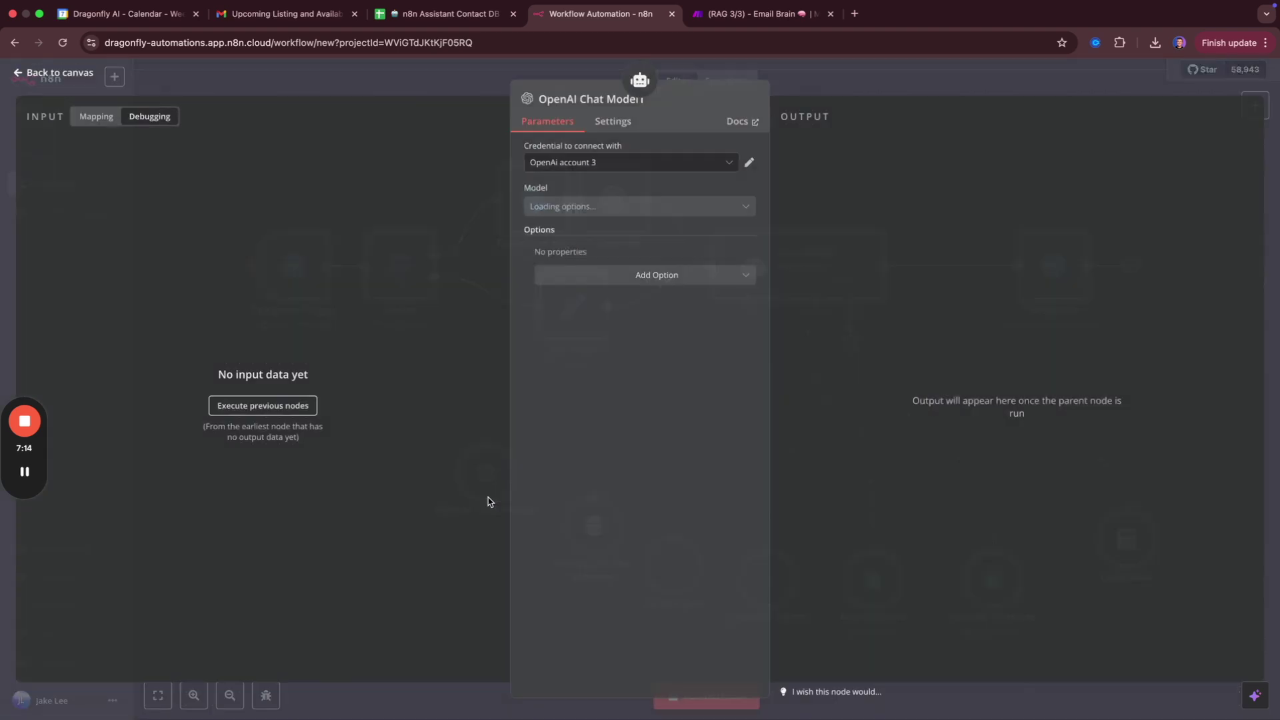
pyautogui.click(643, 168)
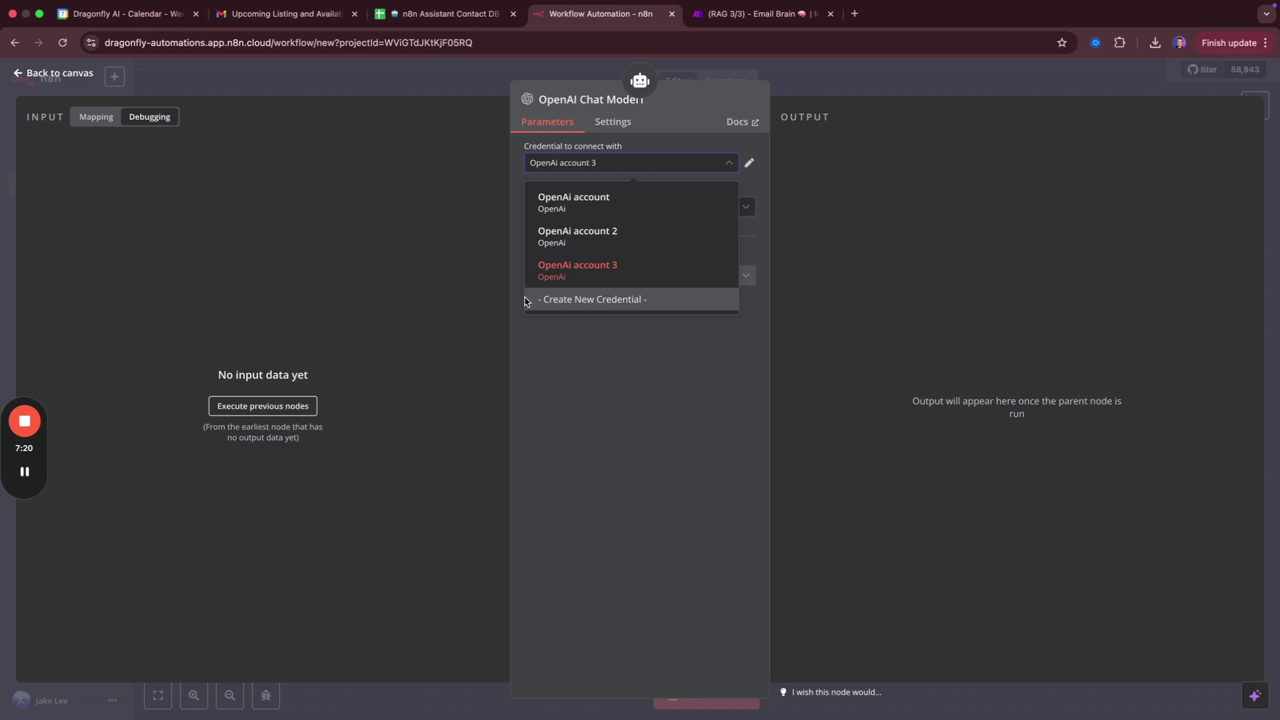
# Go to platform.openai.com in a new browser tab.
pyautogui.click(420, 73)
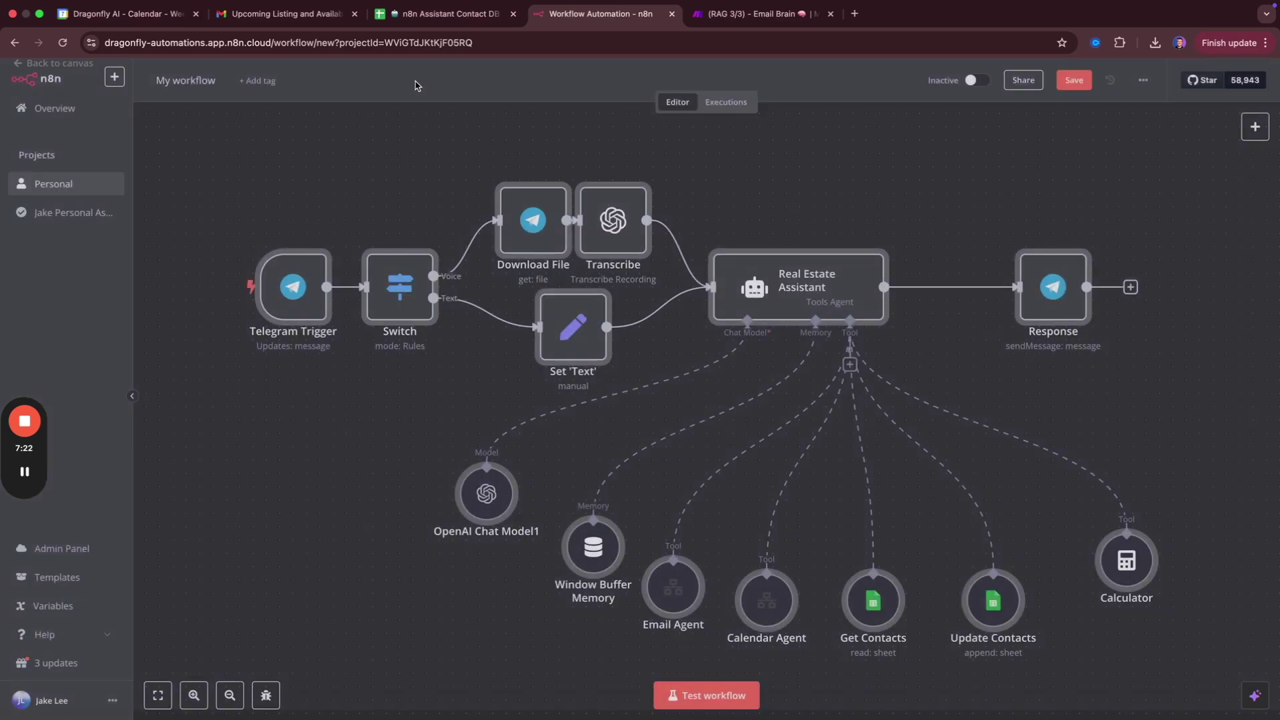
pyautogui.press('super+t')
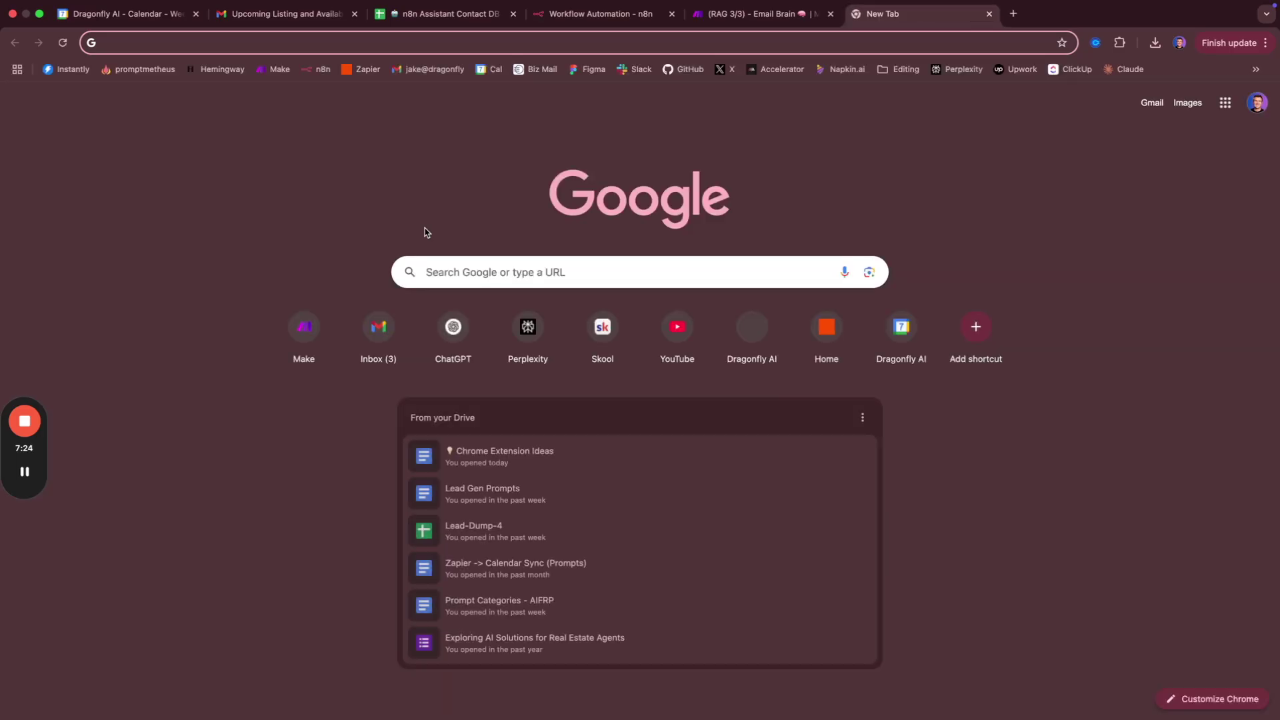
pyautogui.write('plato')
pyautogui.press('BackSpace')
pyautogui.write('form.openai.com')
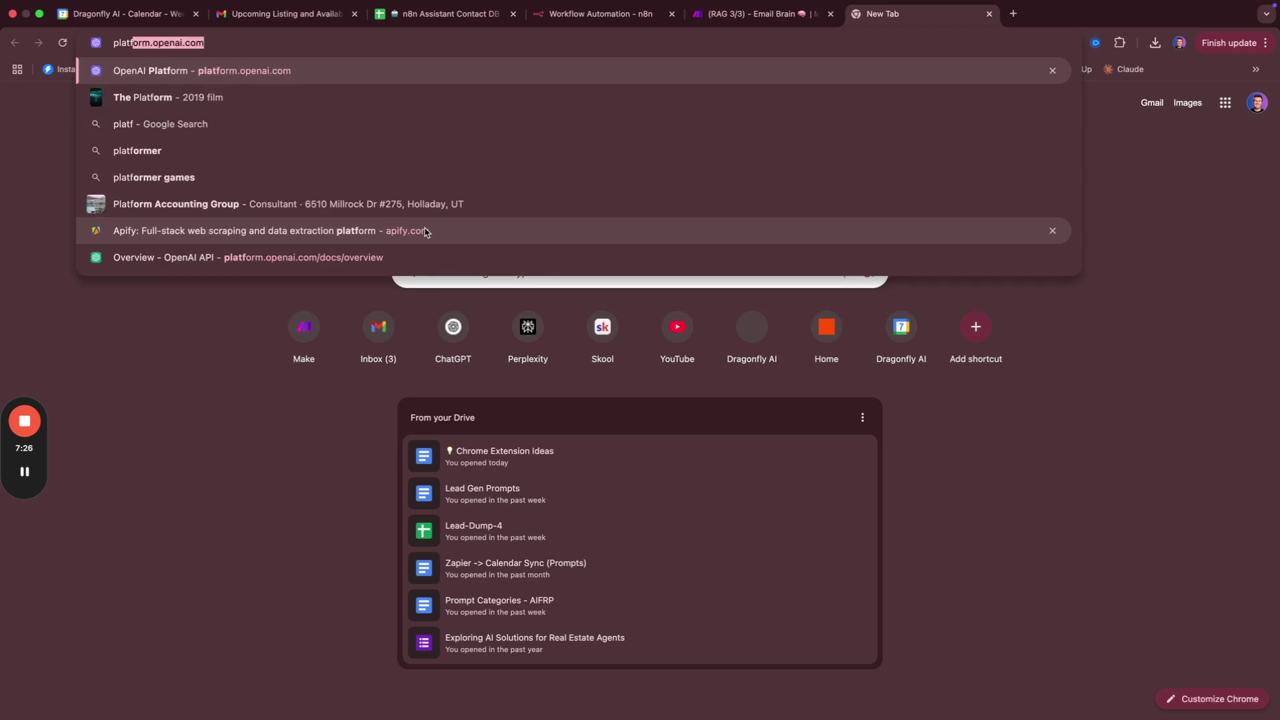
pyautogui.click(384, 74)
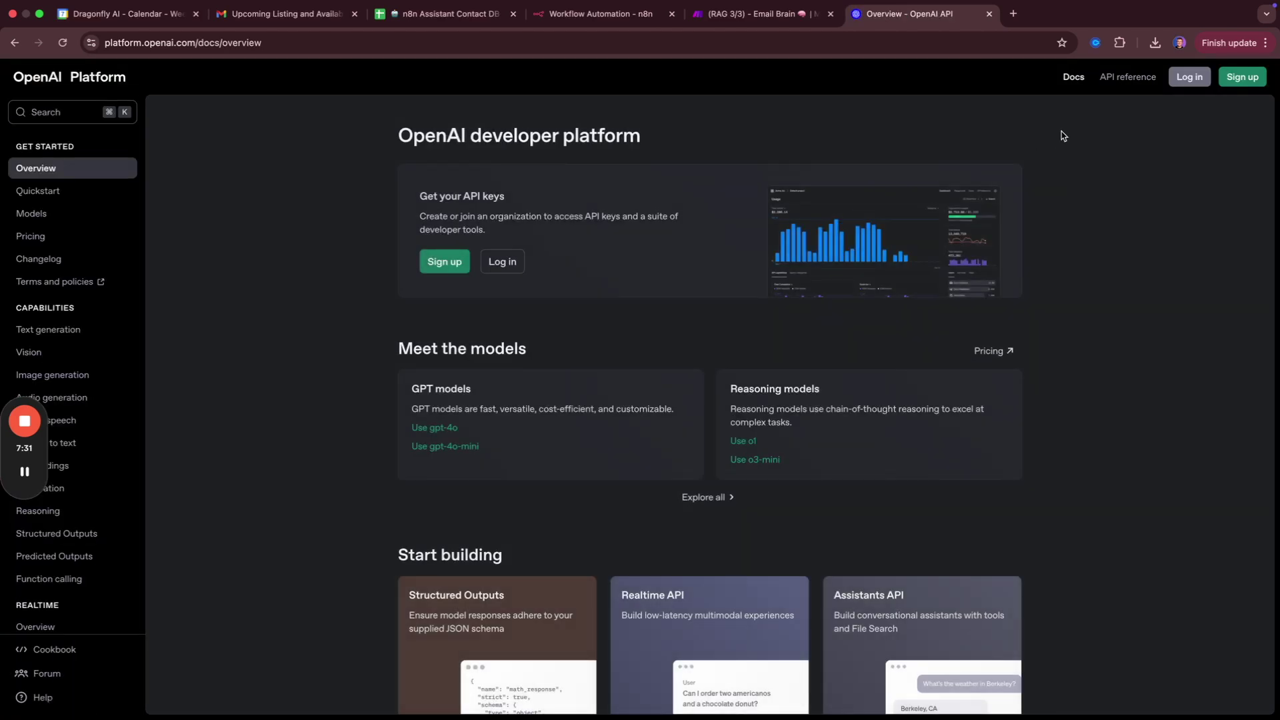
# Sign in to OpenAI Platform with Google, check the API keys, then close the tab.
pyautogui.click(1193, 84)
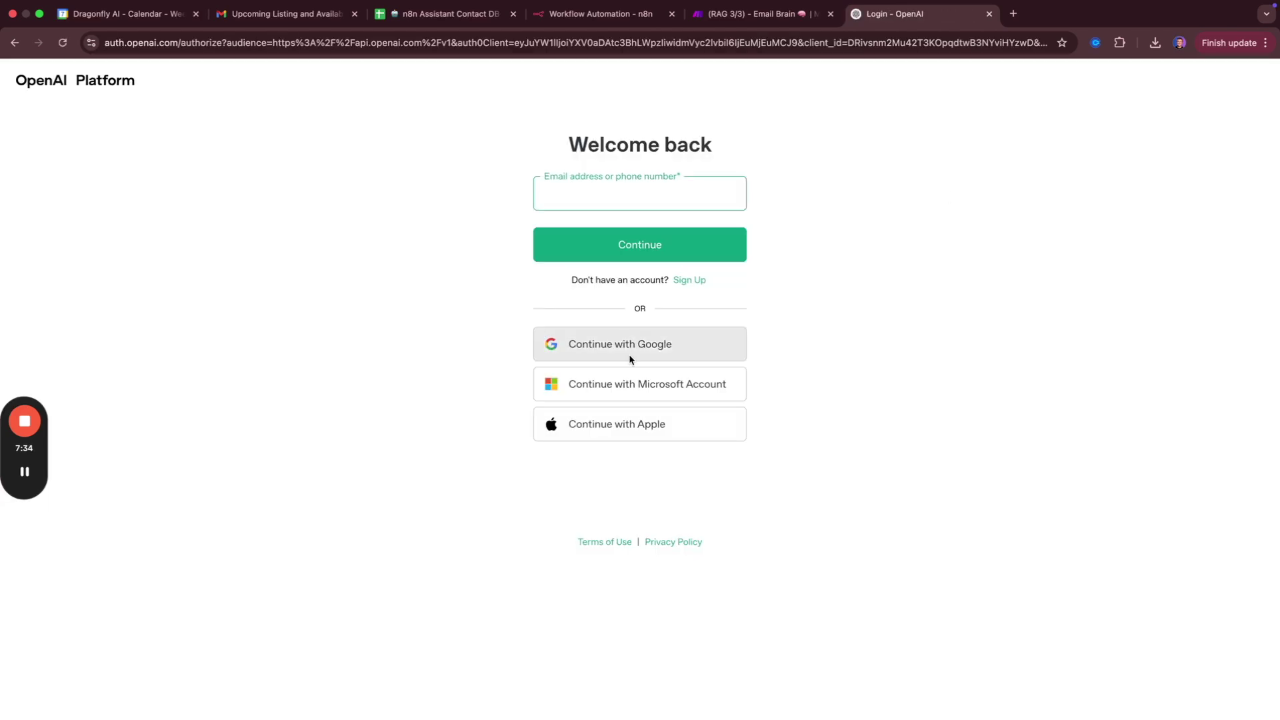
pyautogui.click(635, 350)
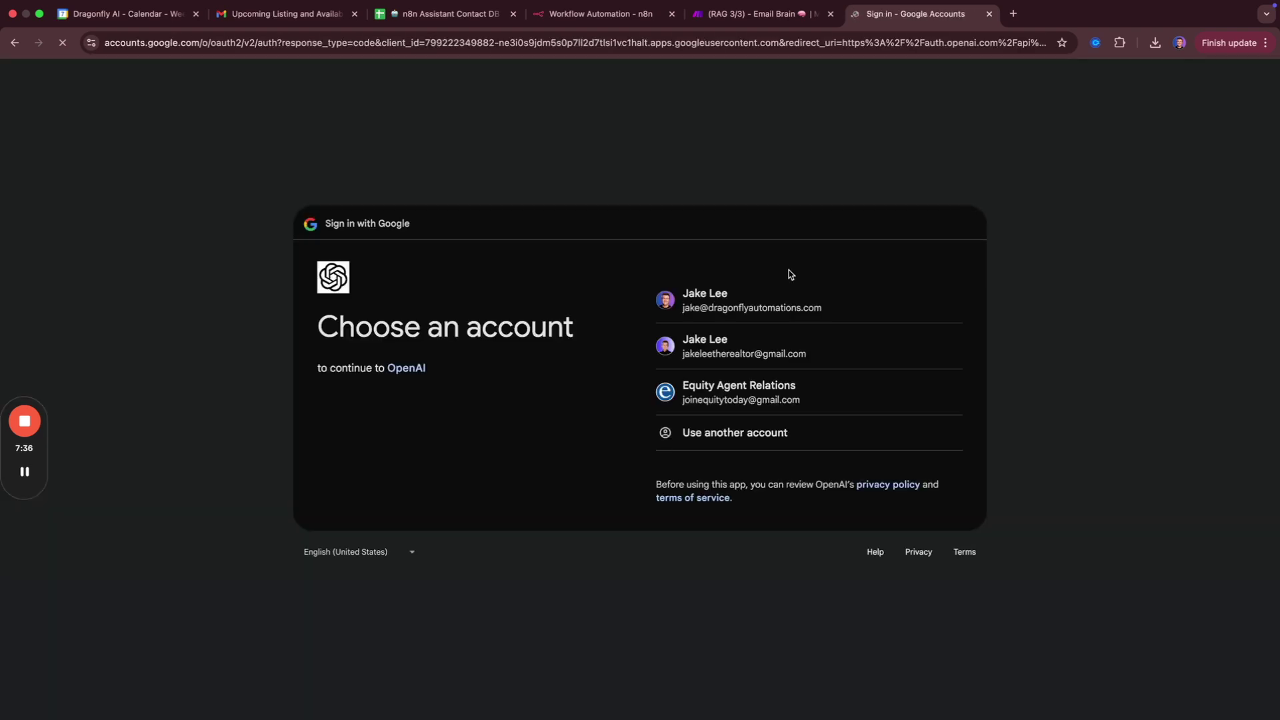
pyautogui.click(758, 333)
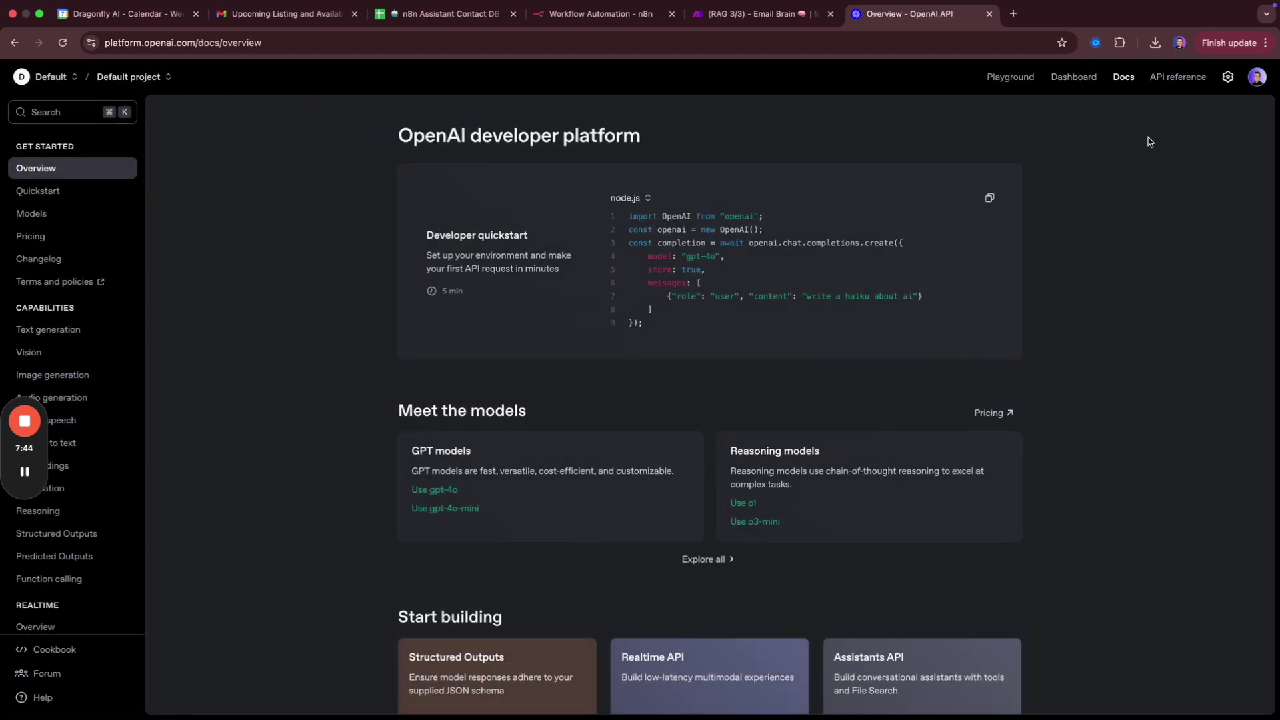
pyautogui.click(1083, 85)
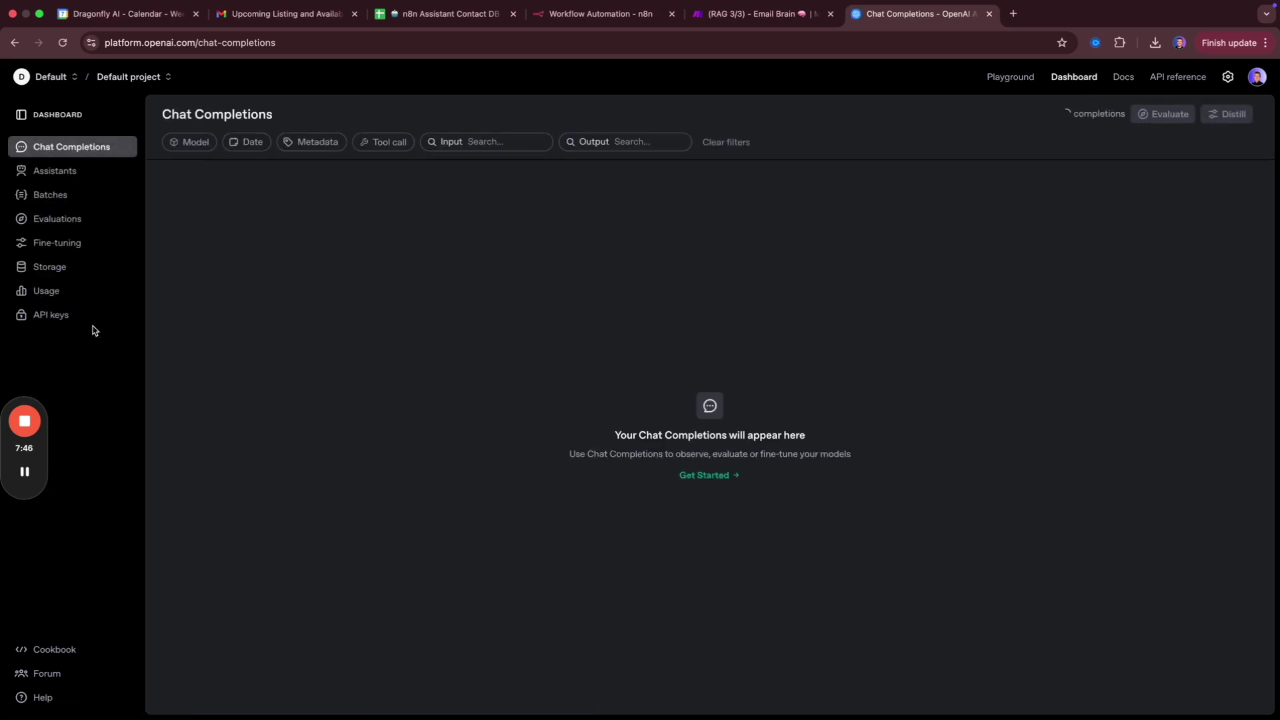
pyautogui.click(70, 322)
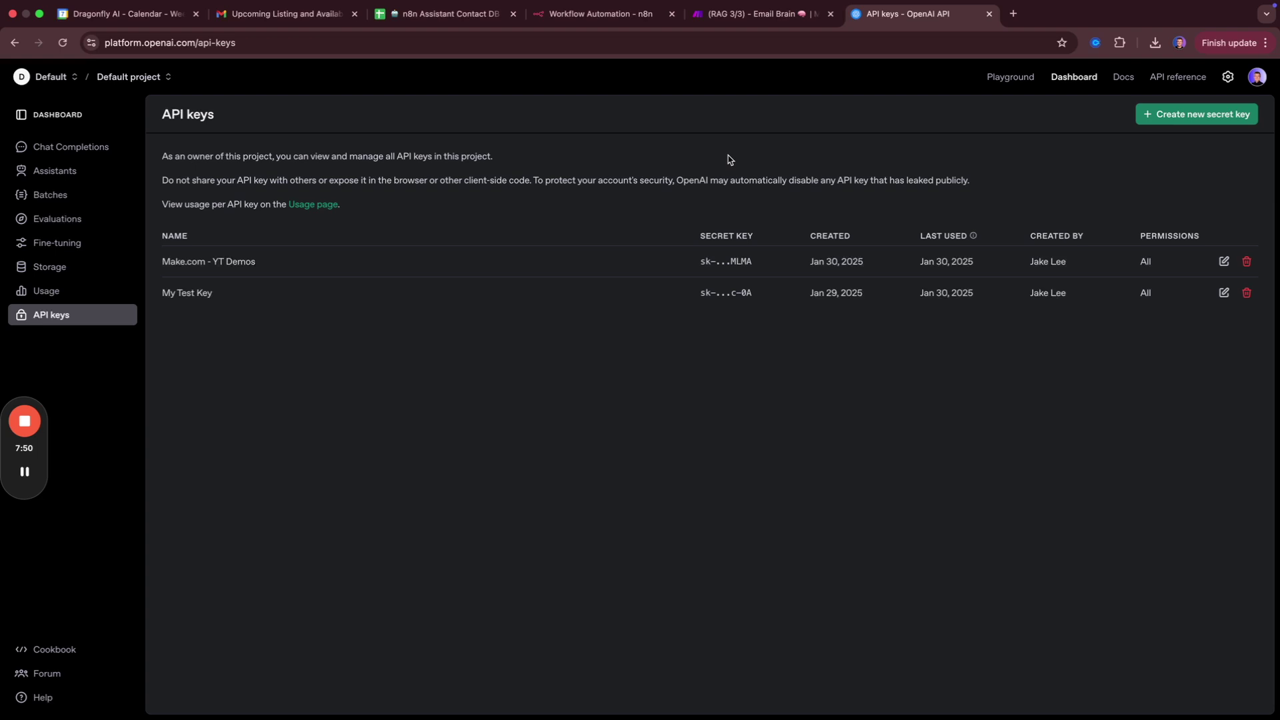
pyautogui.press('super+w')
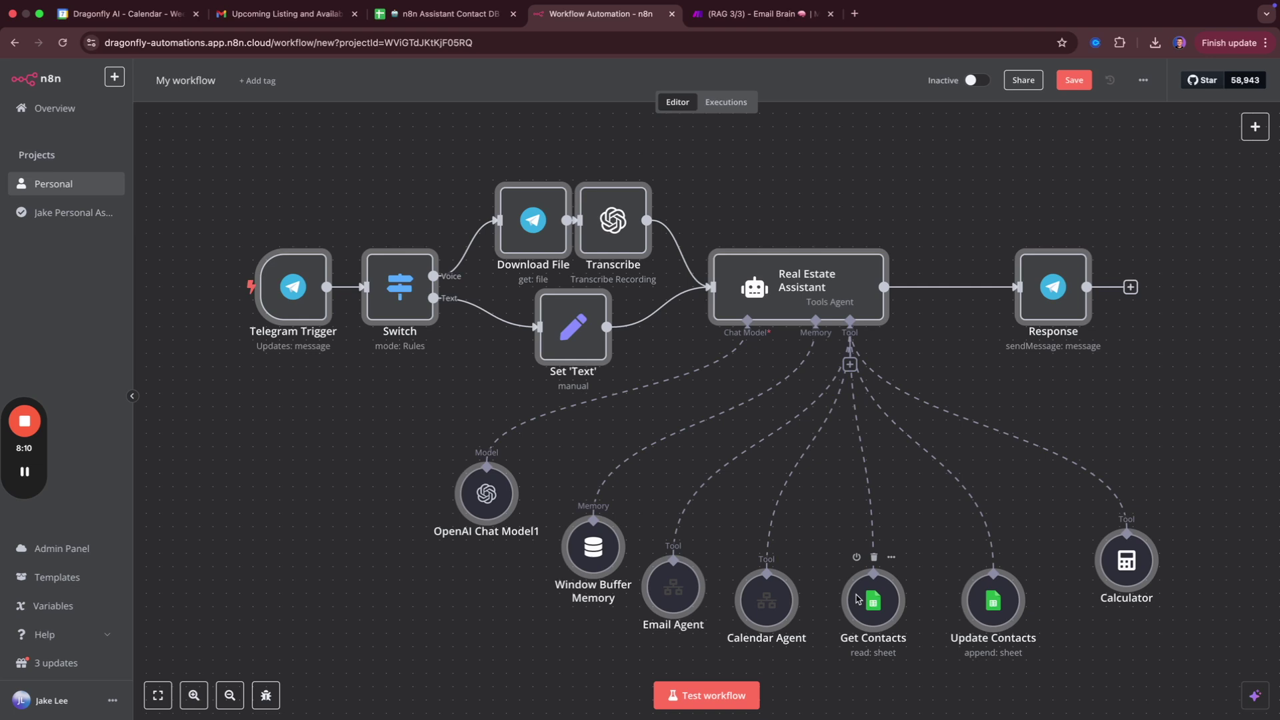
# Inspect the Get Contacts node's Contact DB sheet source, then move to the Calendar Agent window.
pyautogui.doubleClick(856, 595)
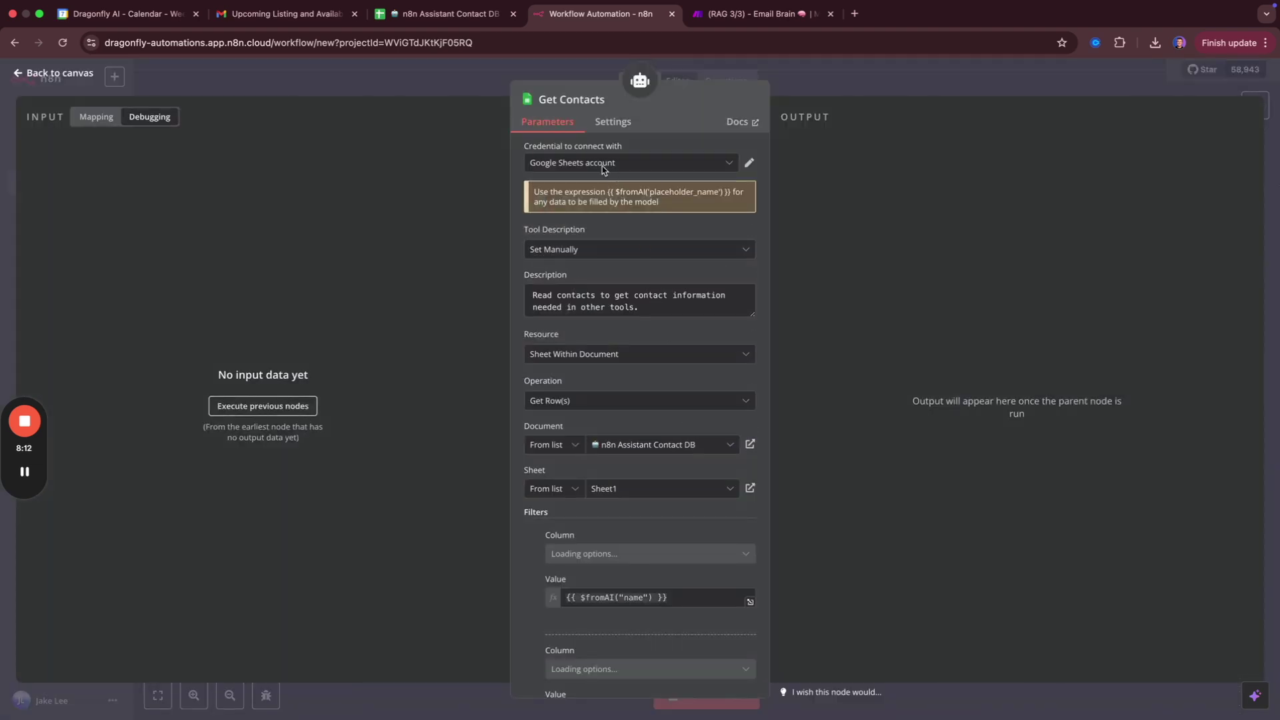
pyautogui.click(412, 83)
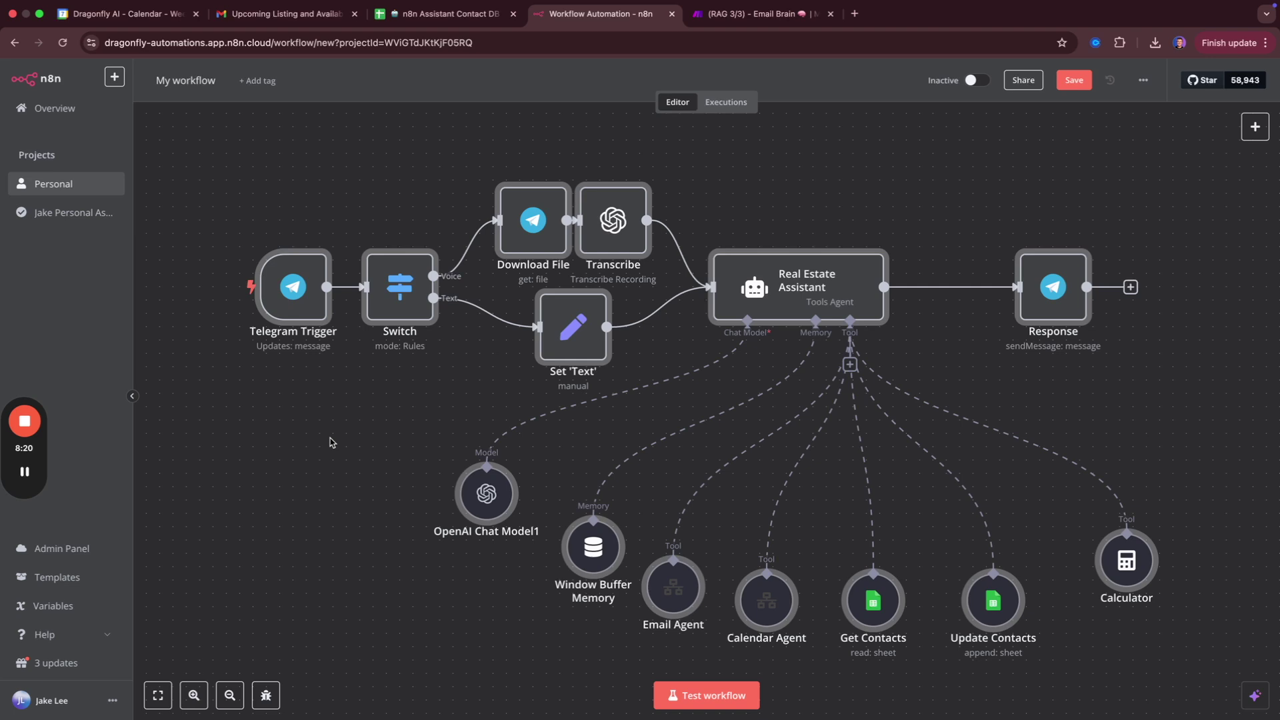
pyautogui.hotkey('ctrl', 'Left')
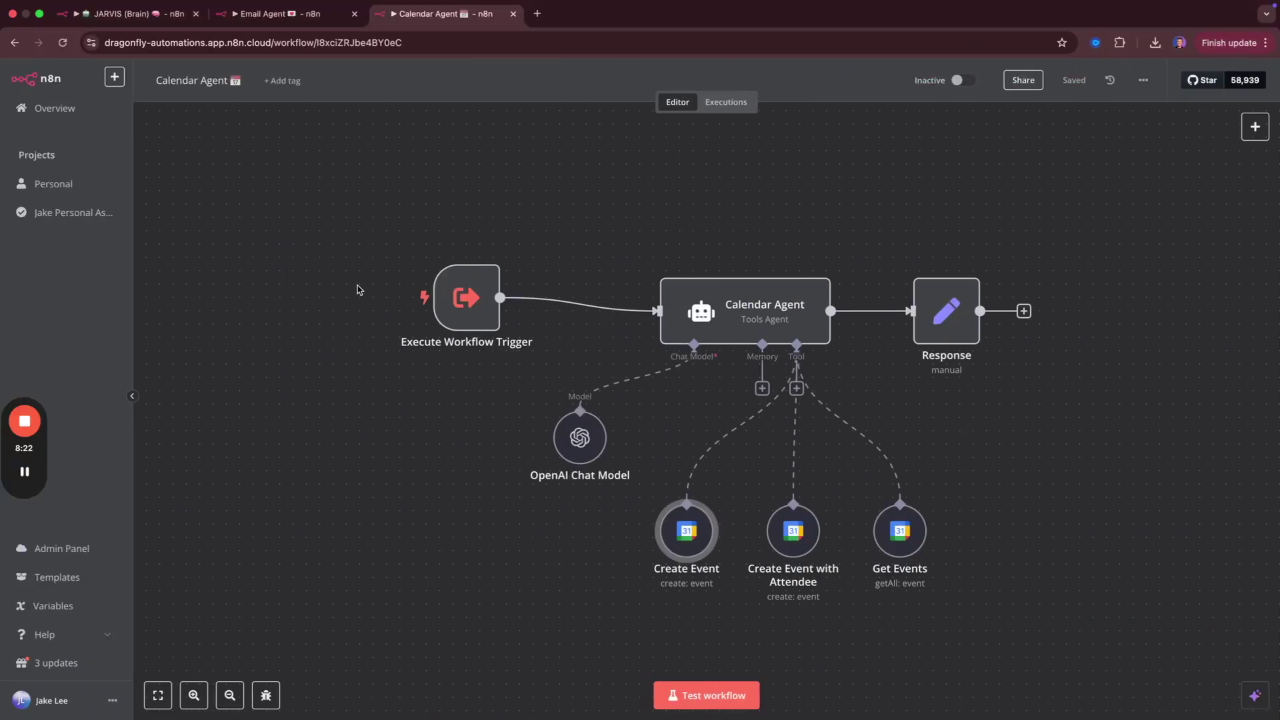
# Find BotFather by searching 'botf' in Telegram and start a conversation with it.
pyautogui.press('super+Tab')
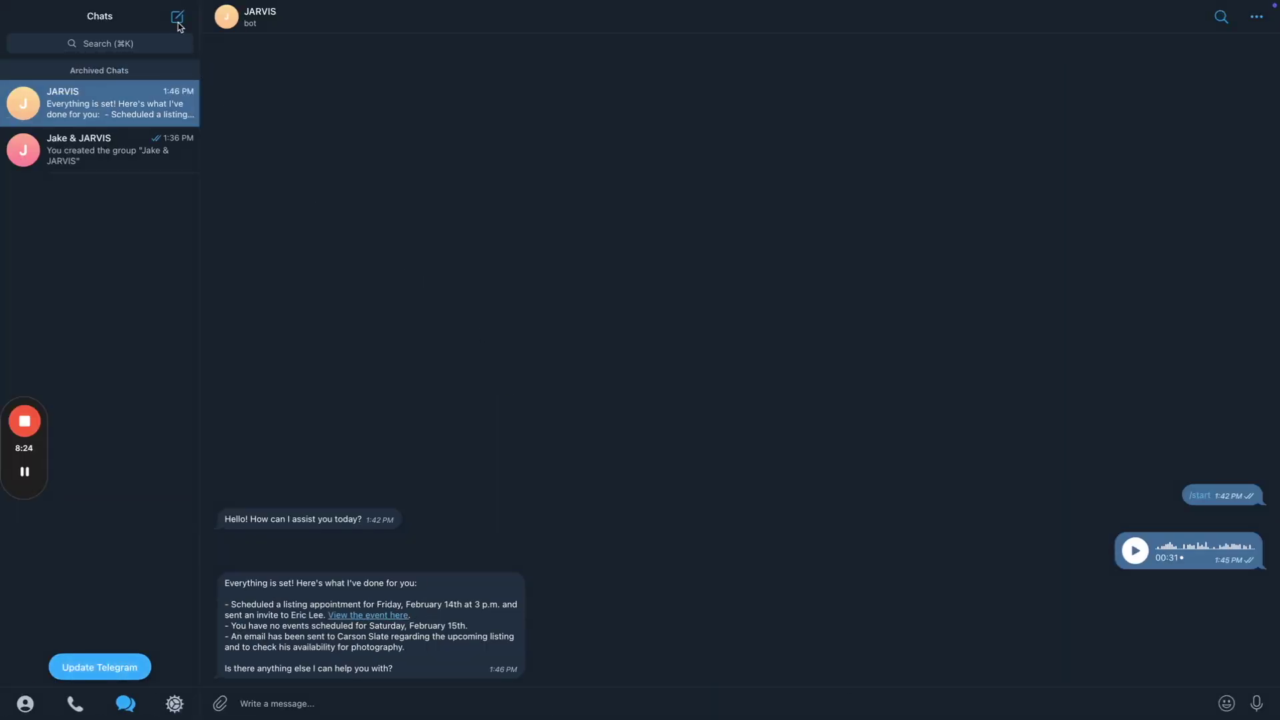
pyautogui.click(178, 20)
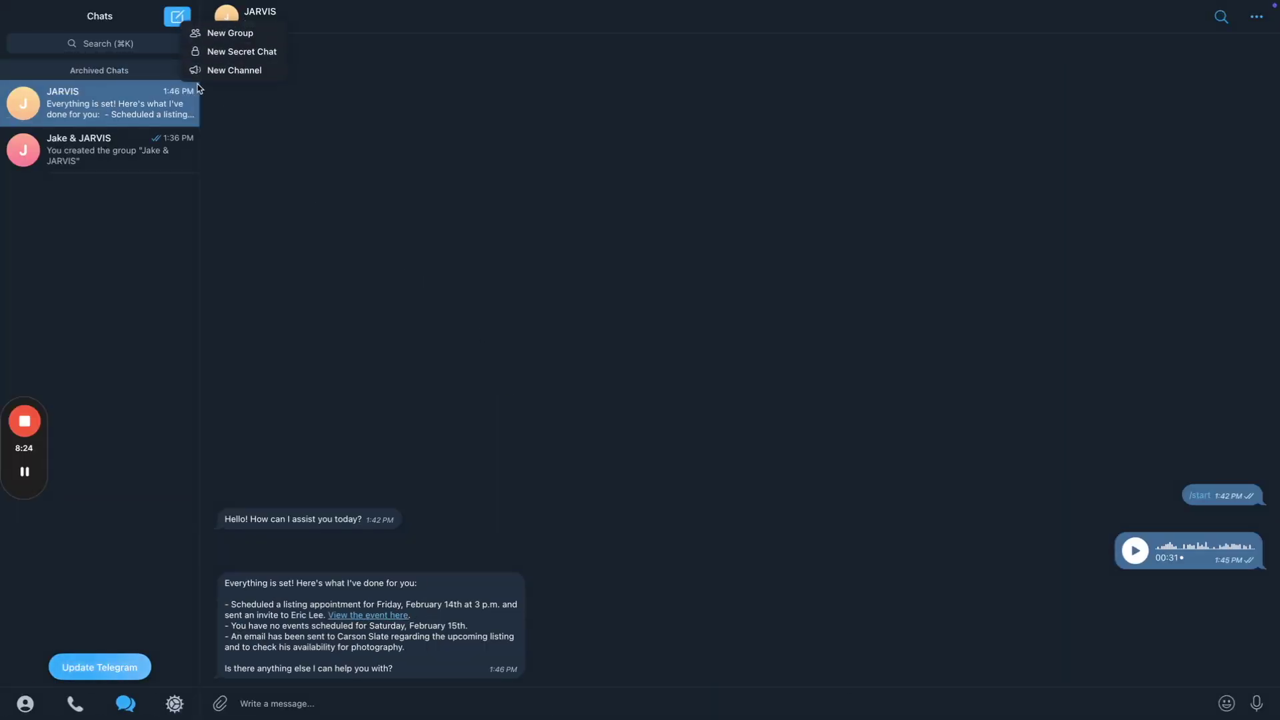
pyautogui.click(206, 52)
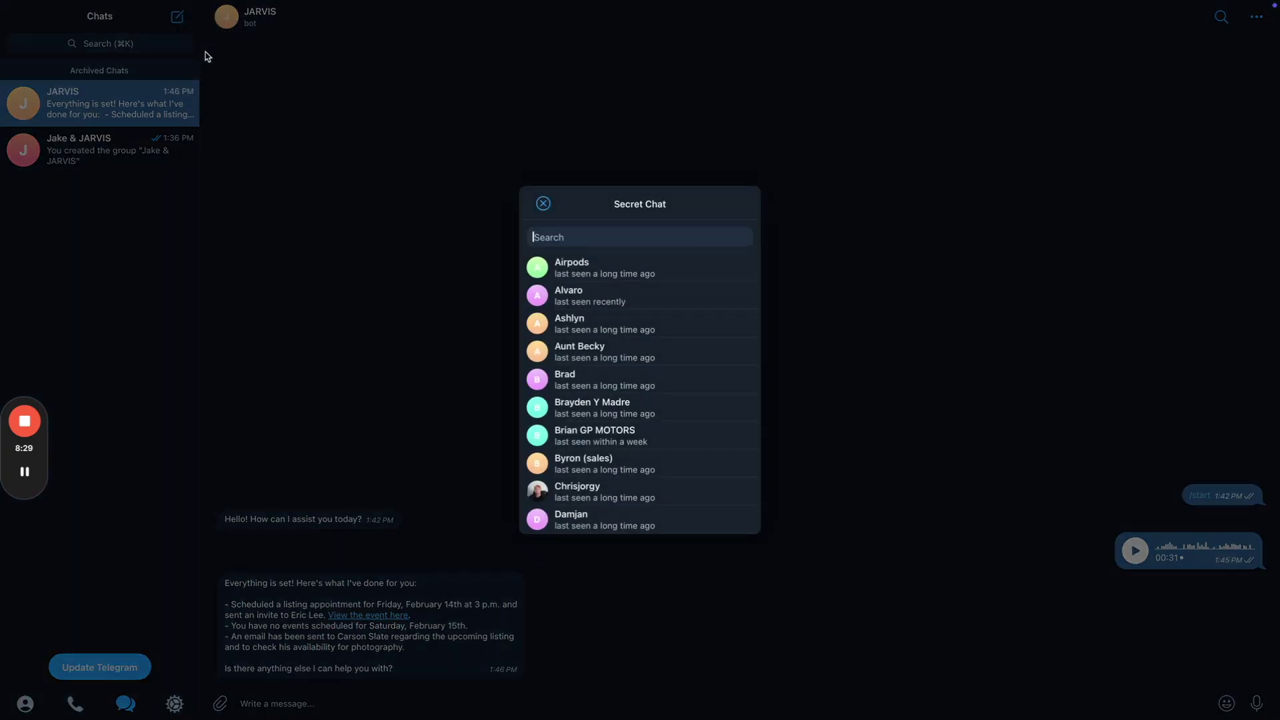
pyautogui.click(120, 48)
pyautogui.click(104, 44)
pyautogui.write('botf')
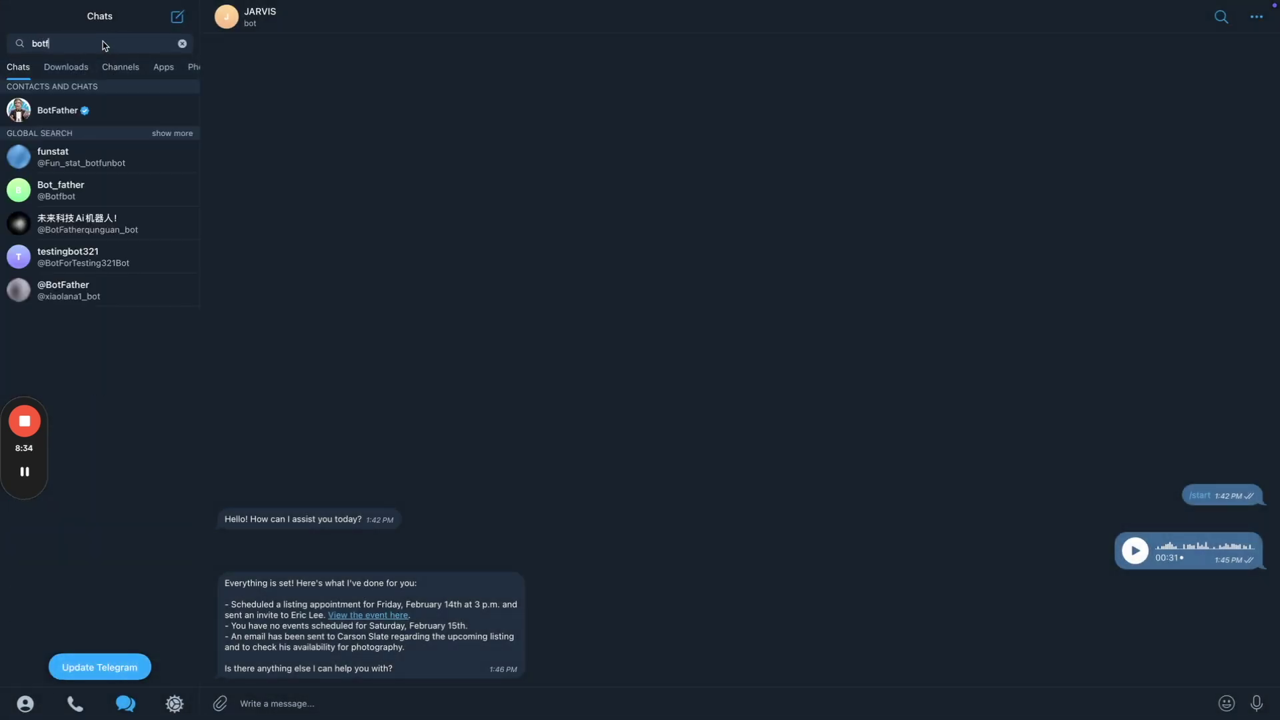
pyautogui.click(100, 113)
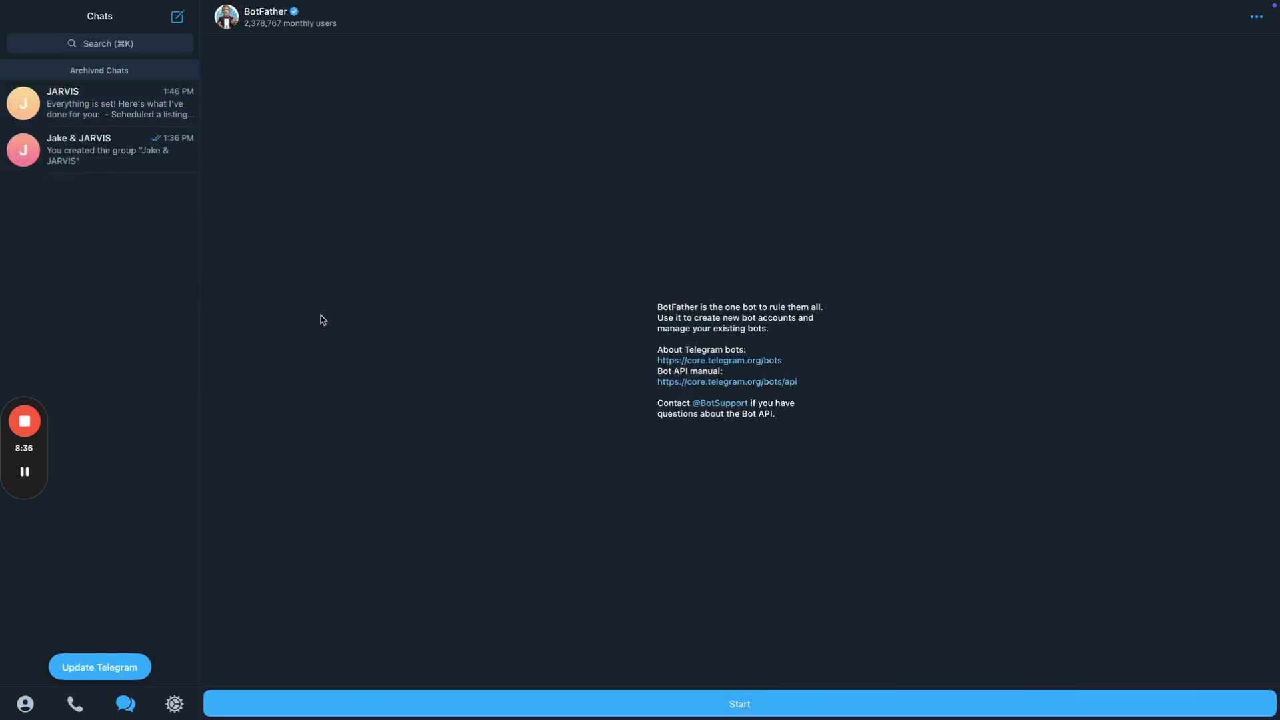
pyautogui.click(588, 708)
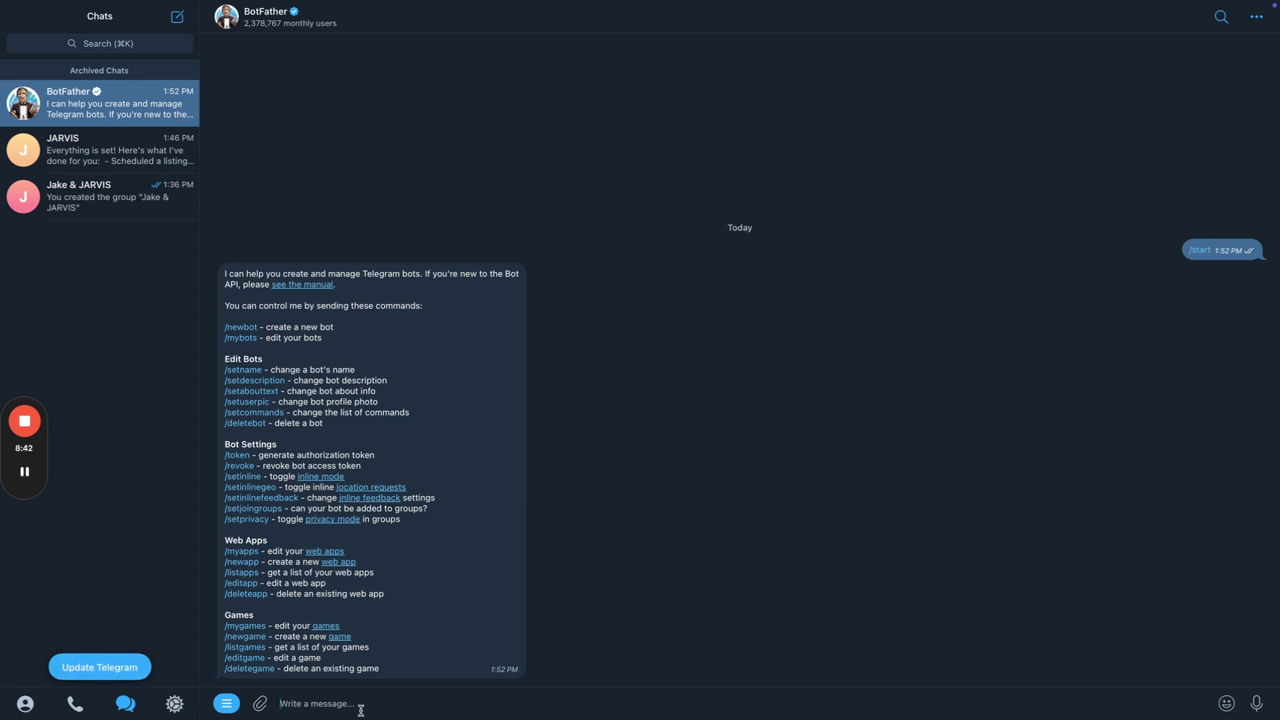
# Create a new bot via /newbot named 'Sarah - Real Estate Assistant' with username sarah_re_bot.
pyautogui.write('/newbot')
pyautogui.moveTo(302, 693)
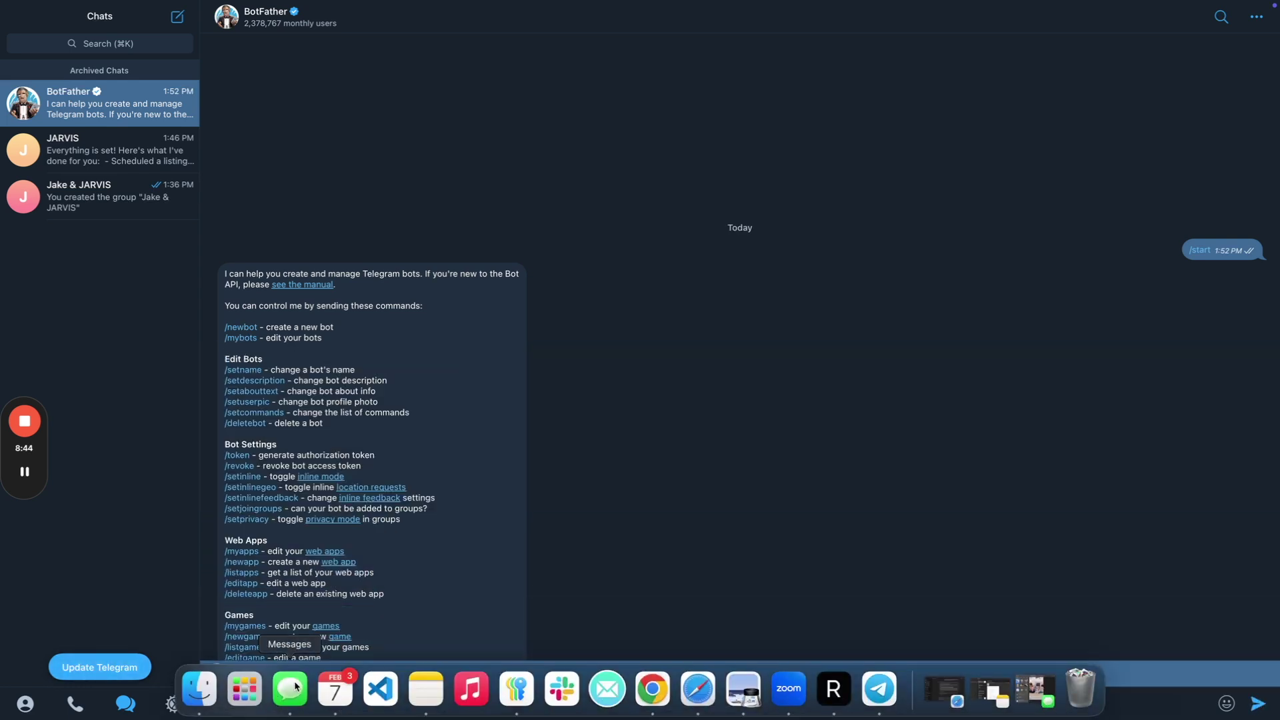
pyautogui.press('Return')
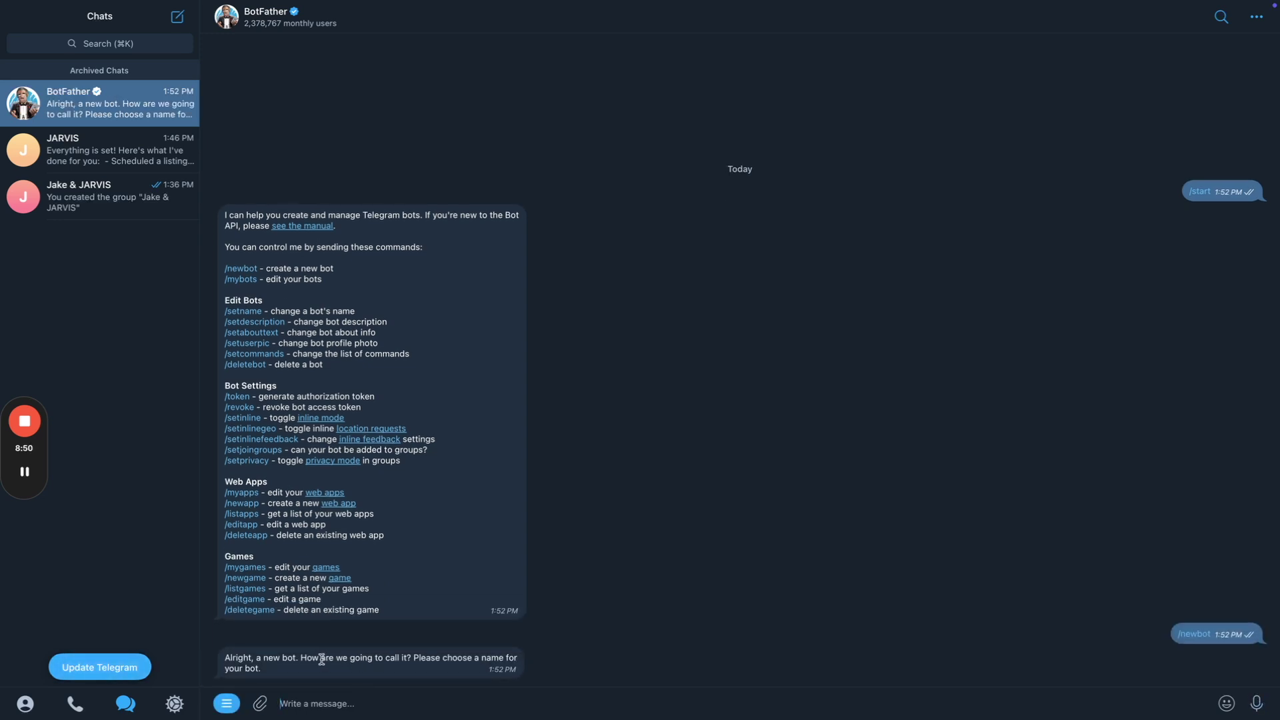
pyautogui.write('sarah Real Estate Assist')
pyautogui.press('Right')
pyautogui.press('Right')
pyautogui.press('Right')
pyautogui.press('Right')
pyautogui.press('Right')
pyautogui.write('-')
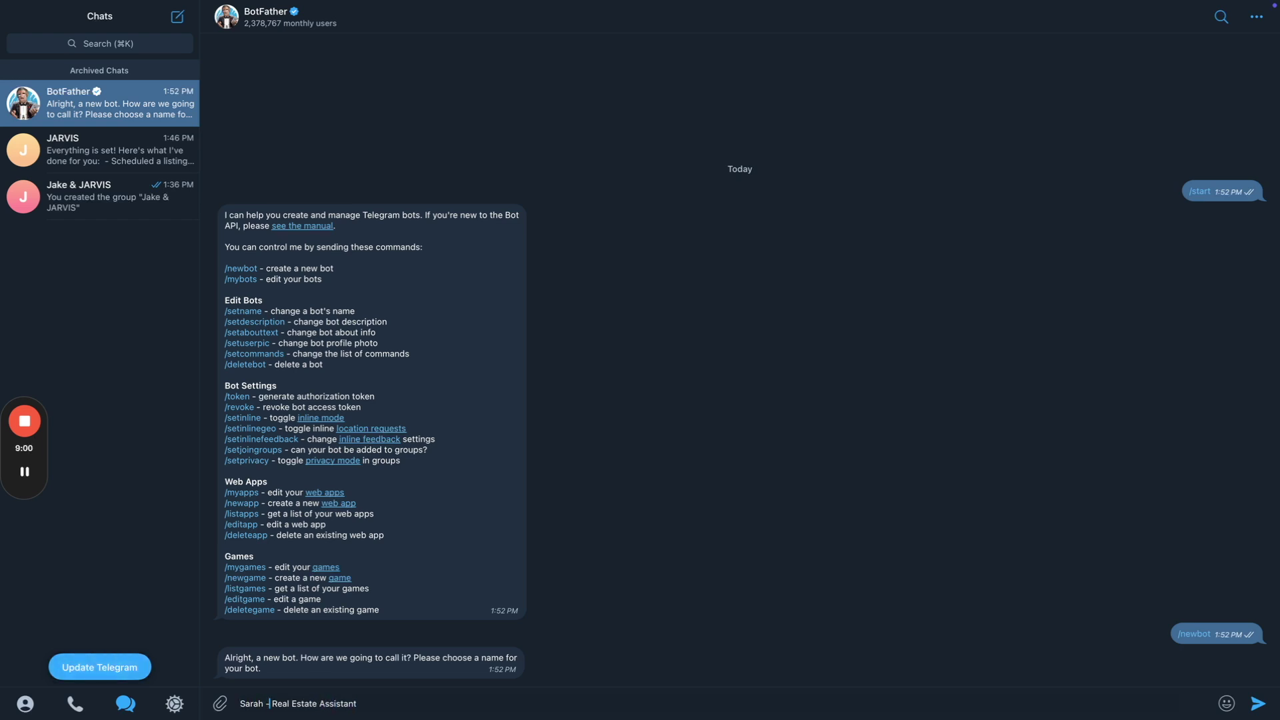
pyautogui.press('Return')
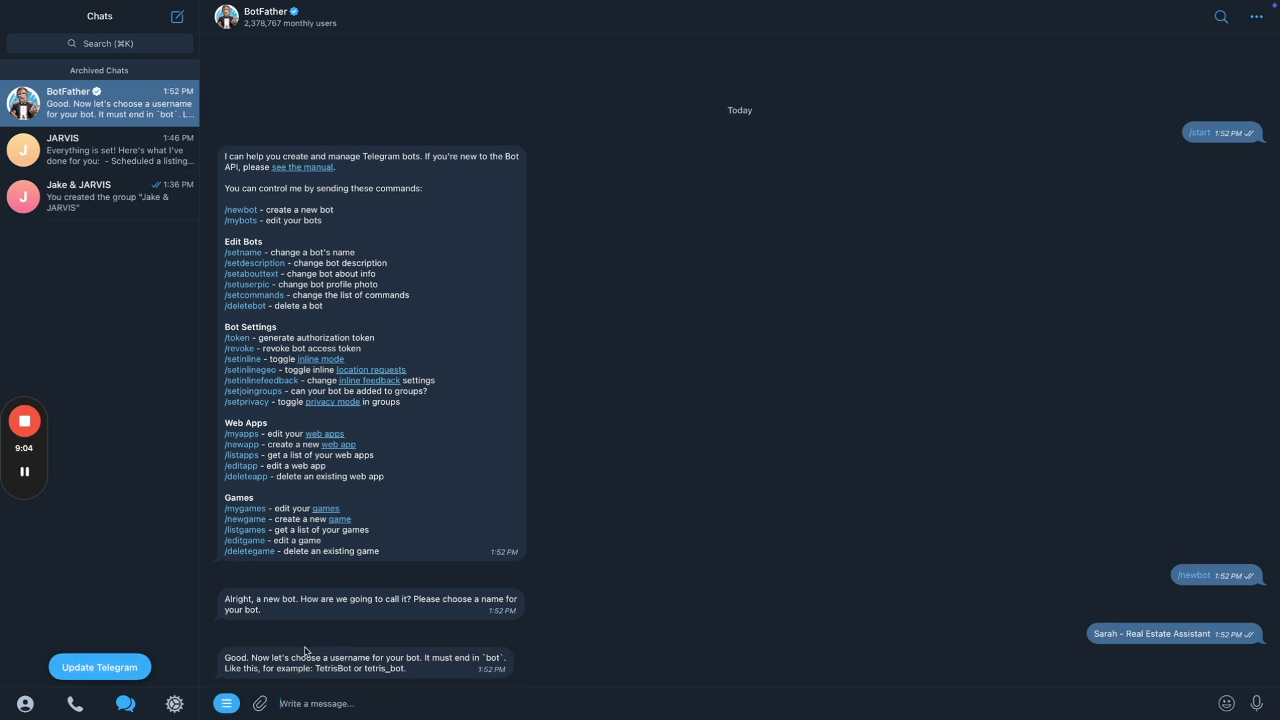
pyautogui.write('sarah')
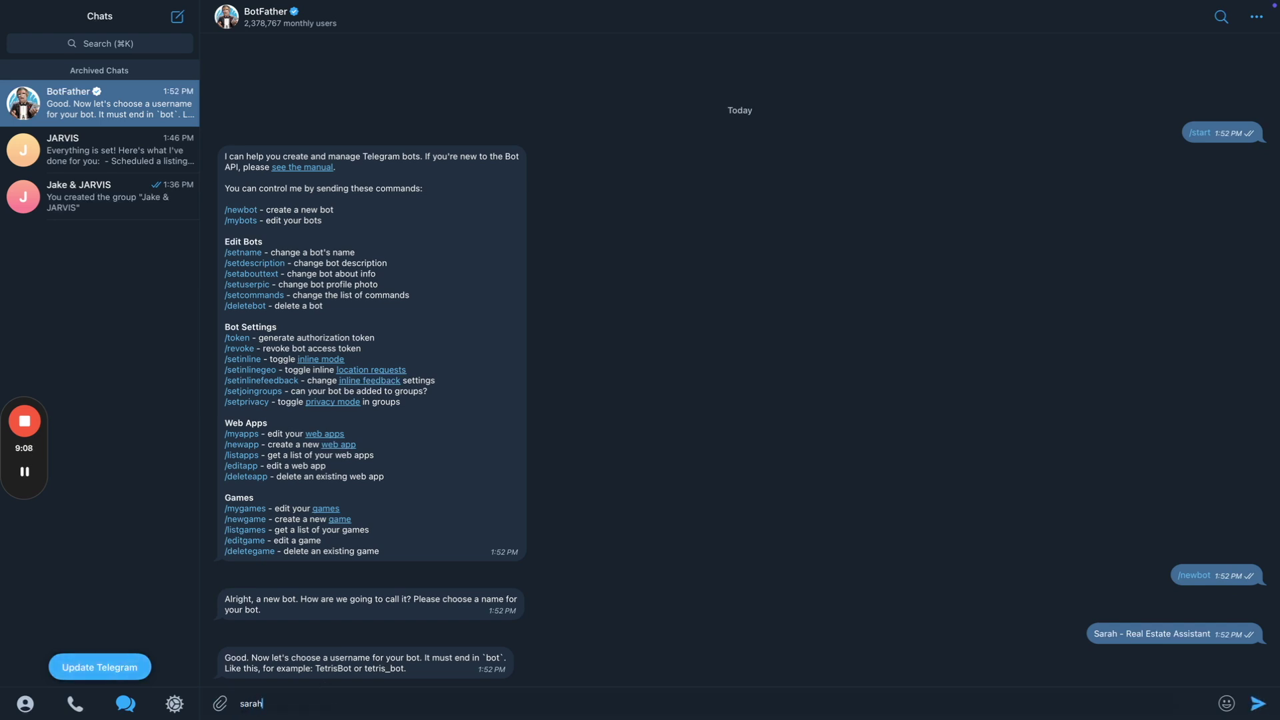
pyautogui.write('_re_bot')
pyautogui.press('Return')
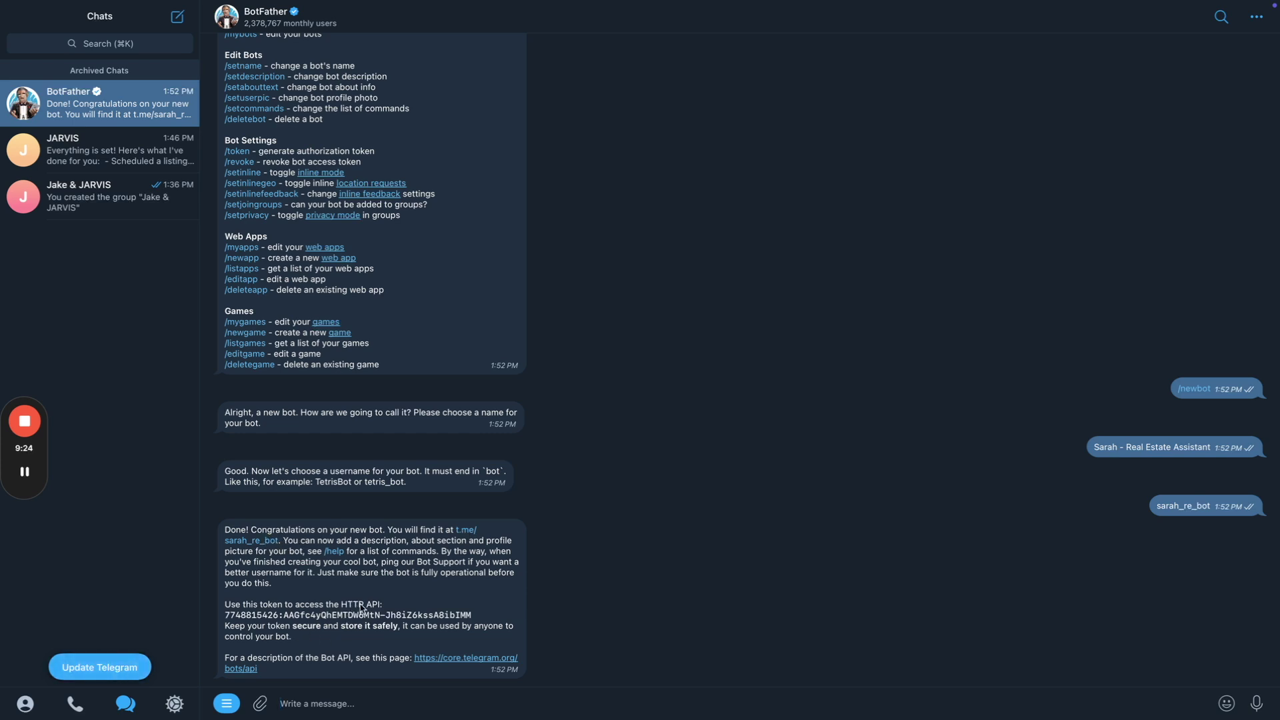
# Select the new bot's access token in BotFather's reply.
pyautogui.moveTo(366, 605); pyautogui.dragTo(387, 642)
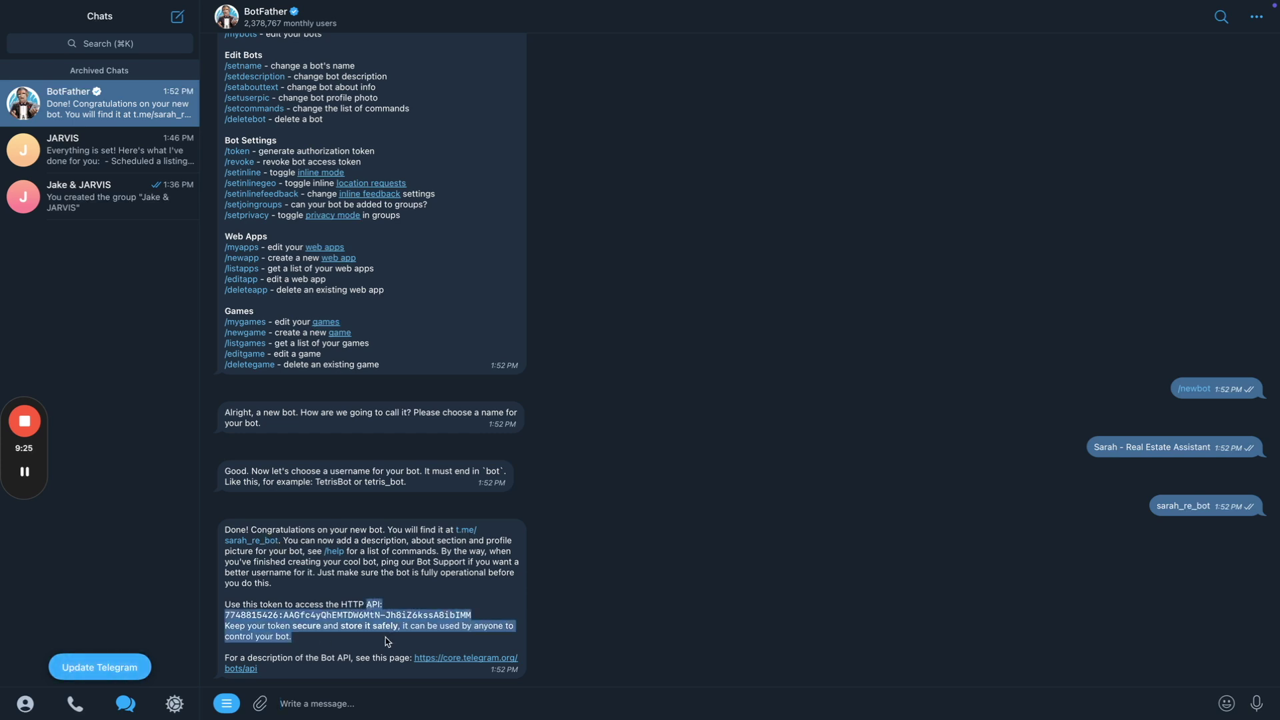
pyautogui.click(312, 642)
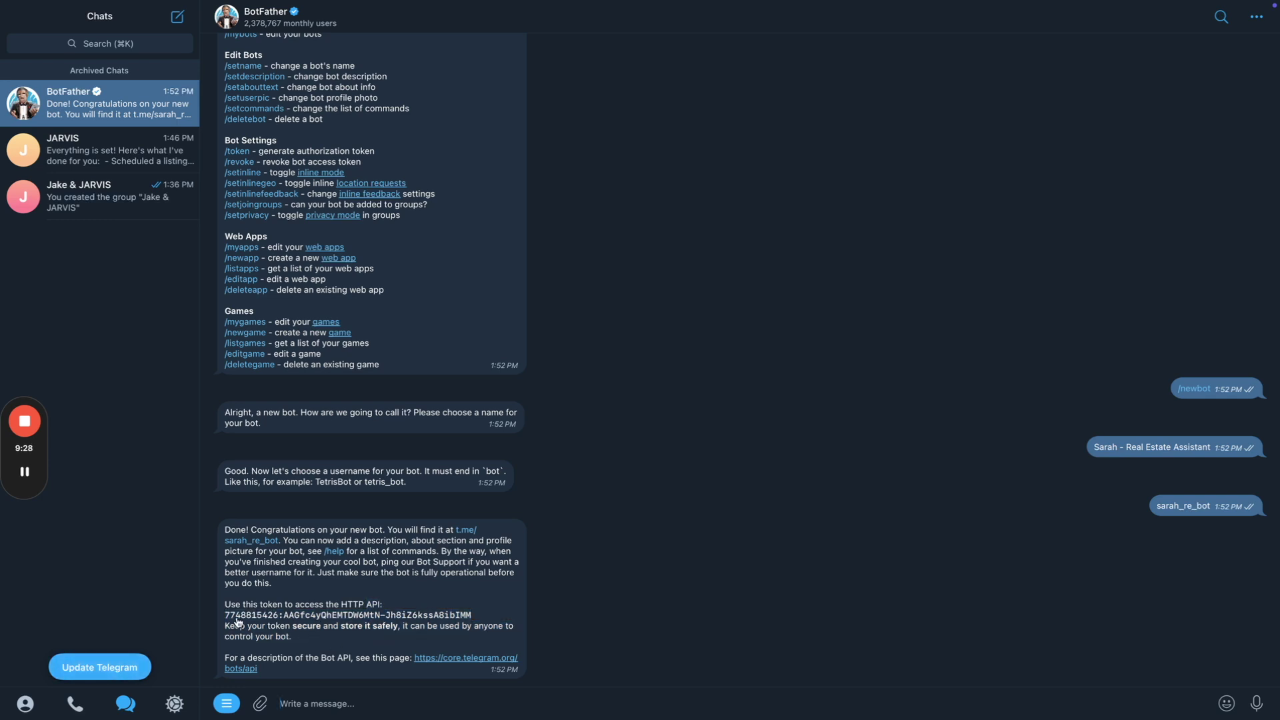
pyautogui.moveTo(224, 621); pyautogui.dragTo(492, 616)
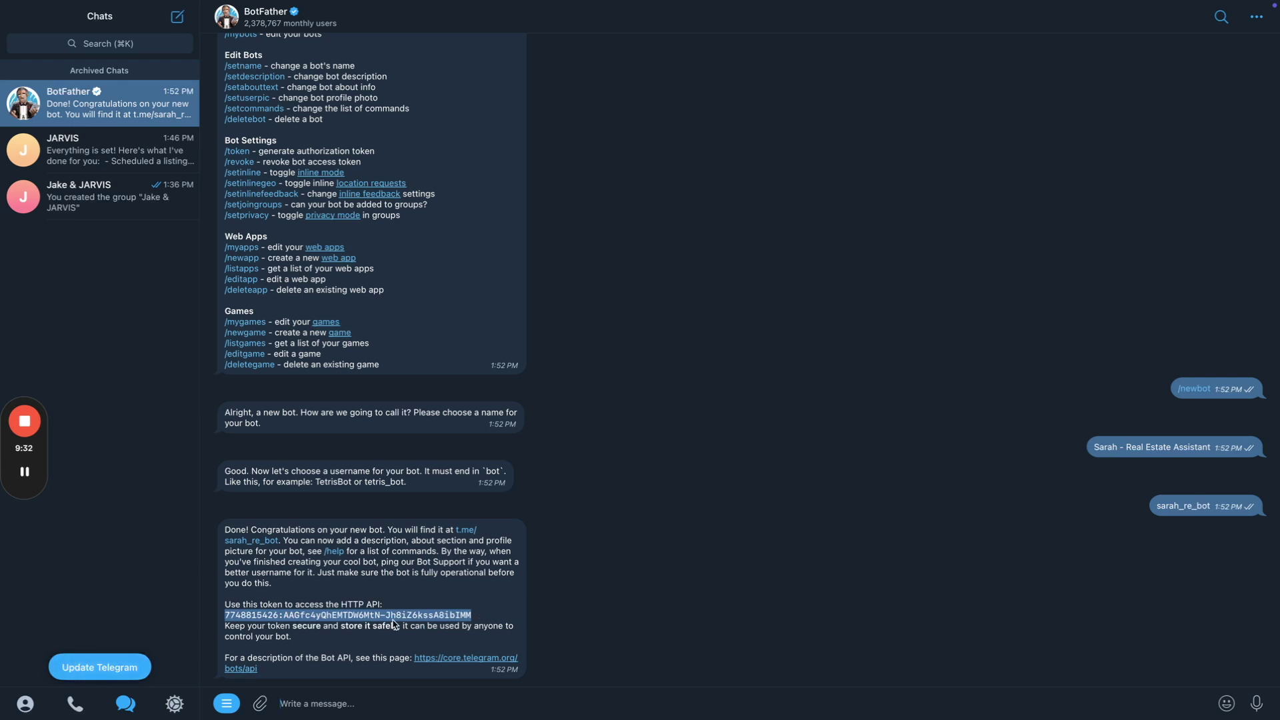
pyautogui.press('super+Tab')
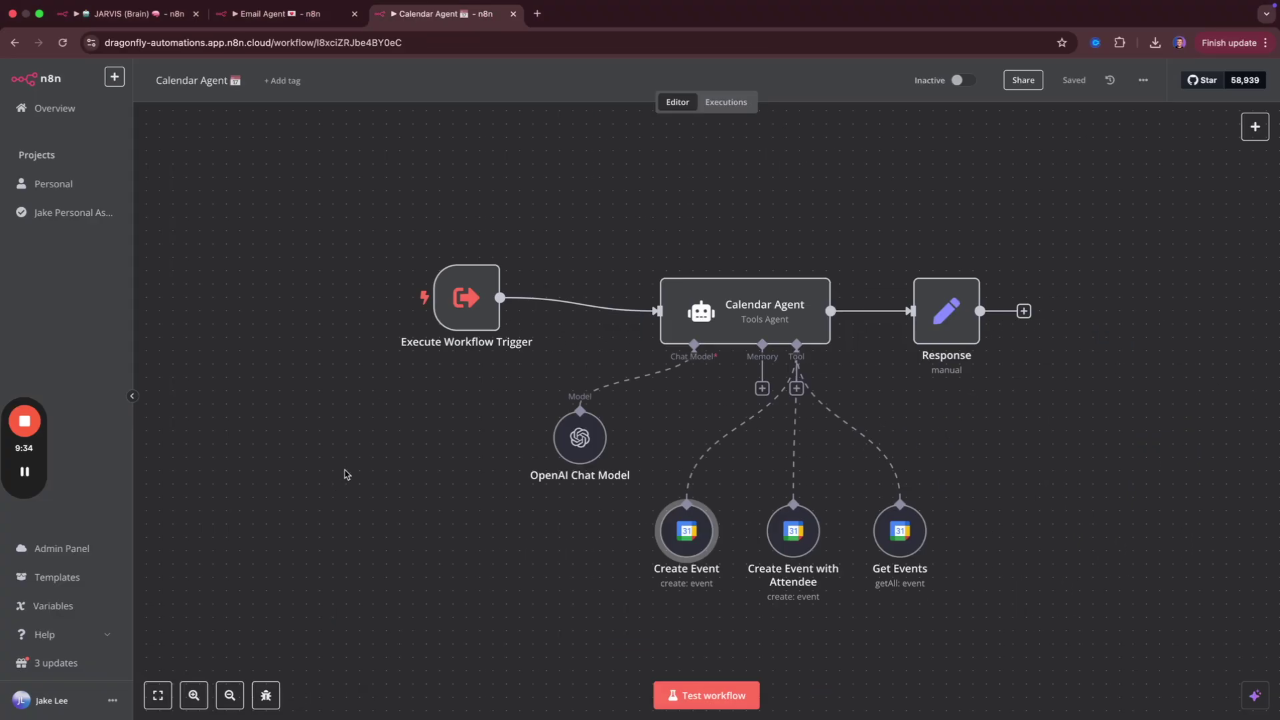
# In the workflow copy, open the Telegram Trigger and begin creating a new Telegram credential.
pyautogui.hotkey('ctrl', 'Left')
pyautogui.hotkey('ctrl', 'Right')
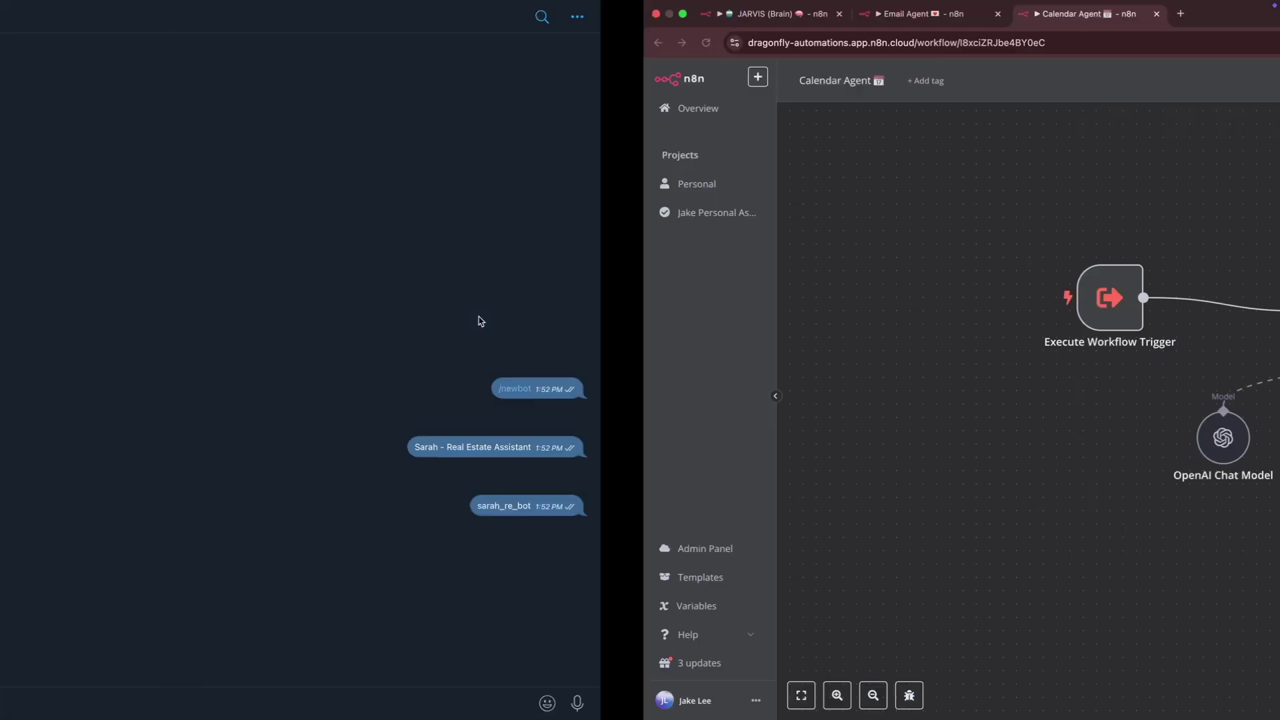
pyautogui.press('super+1')
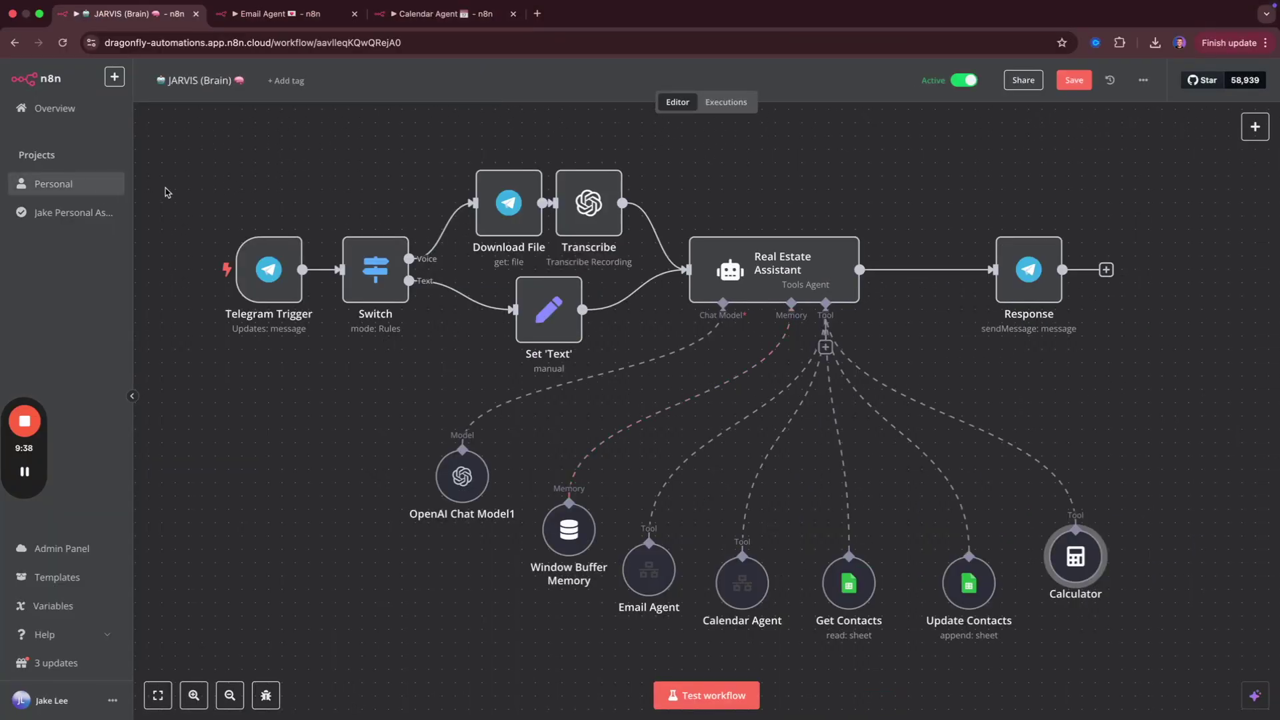
pyautogui.hotkey('ctrl', 'Right')
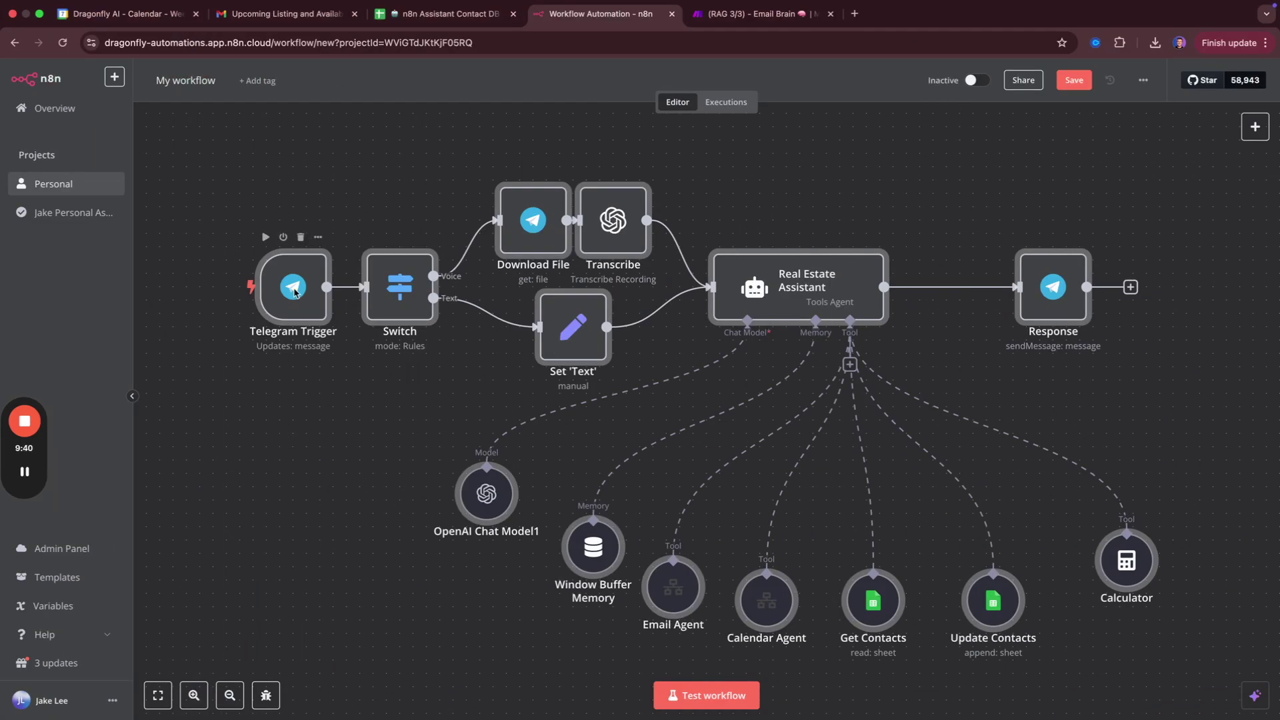
pyautogui.doubleClick(294, 291)
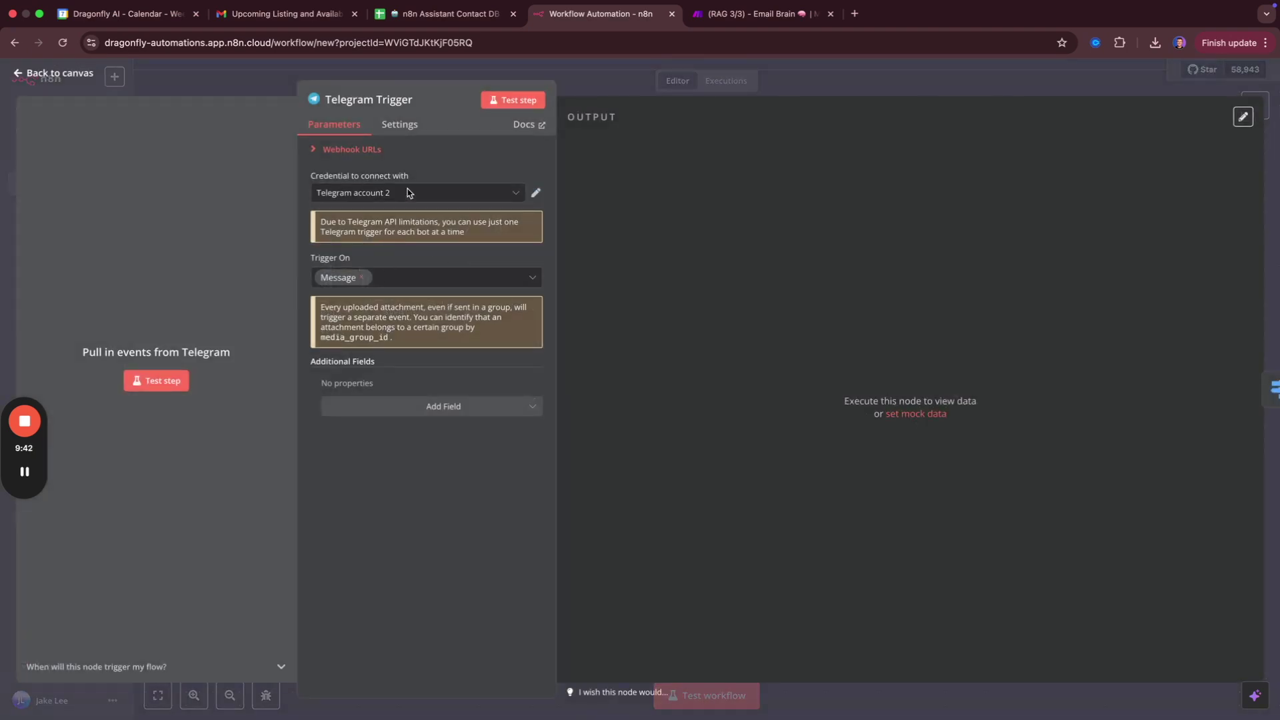
pyautogui.click(409, 193)
pyautogui.click(379, 294)
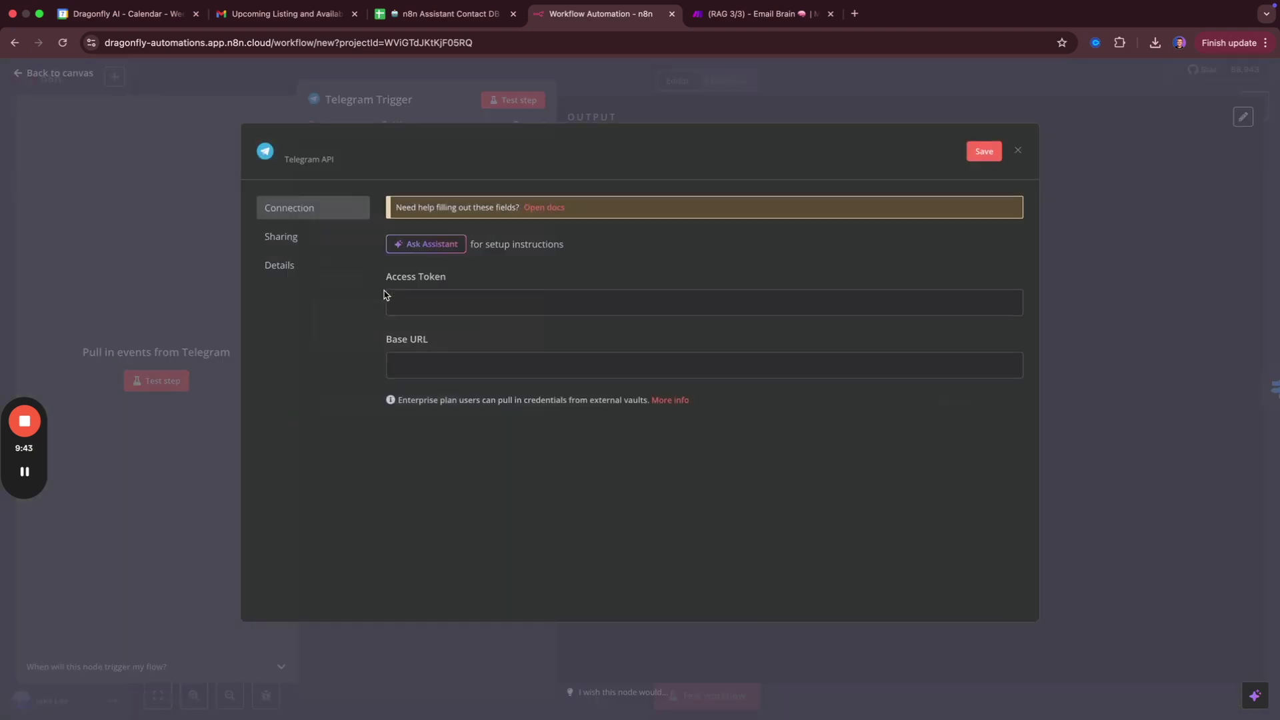
pyautogui.click(466, 298)
# Abandon the new credential, keeping Telegram account 2 on the trigger, and save the workflow.
pyautogui.hotkey('ctrl', 'Left')
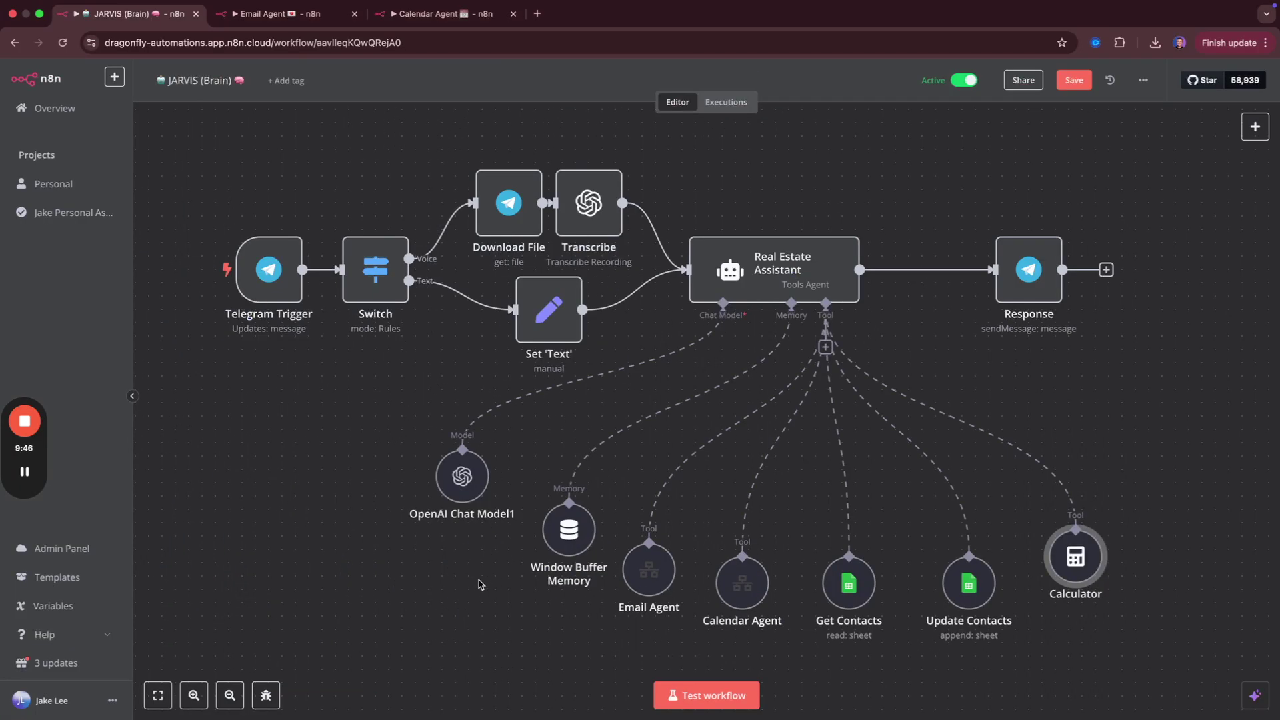
pyautogui.hotkey('ctrl', 'Left')
pyautogui.hotkey('ctrl', 'Right')
pyautogui.hotkey('ctrl', 'Right')
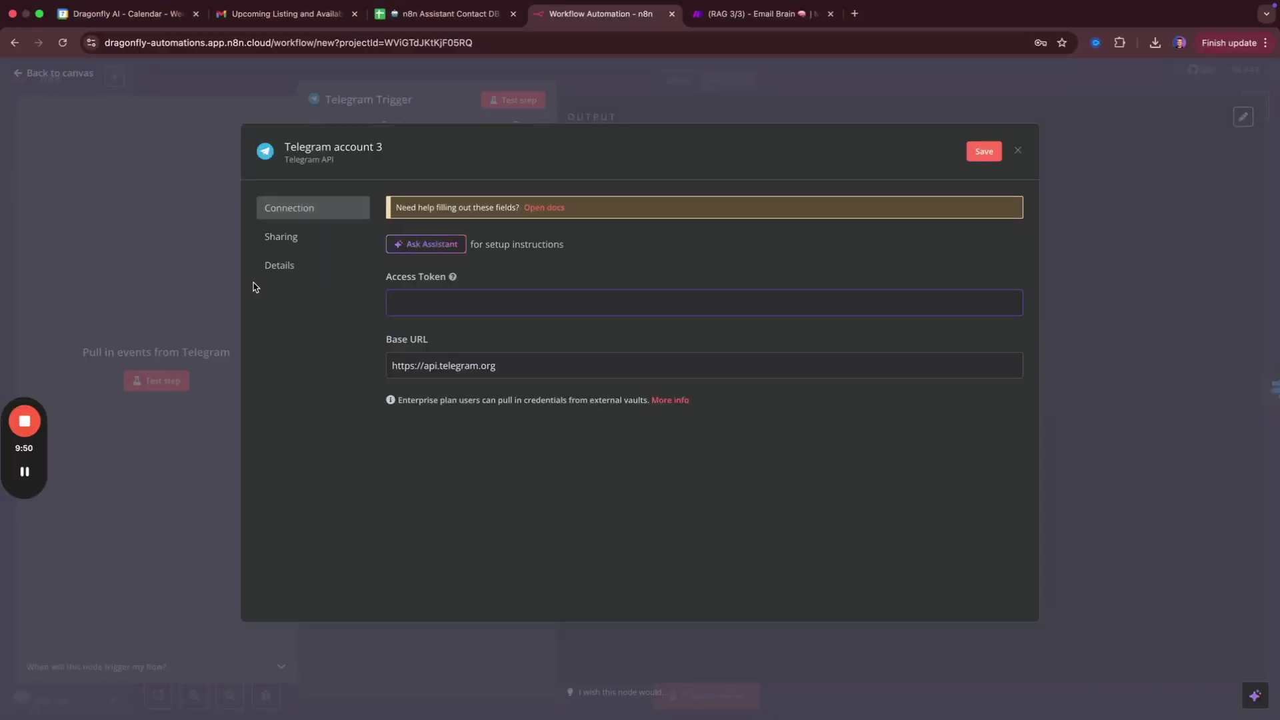
pyautogui.click(173, 229)
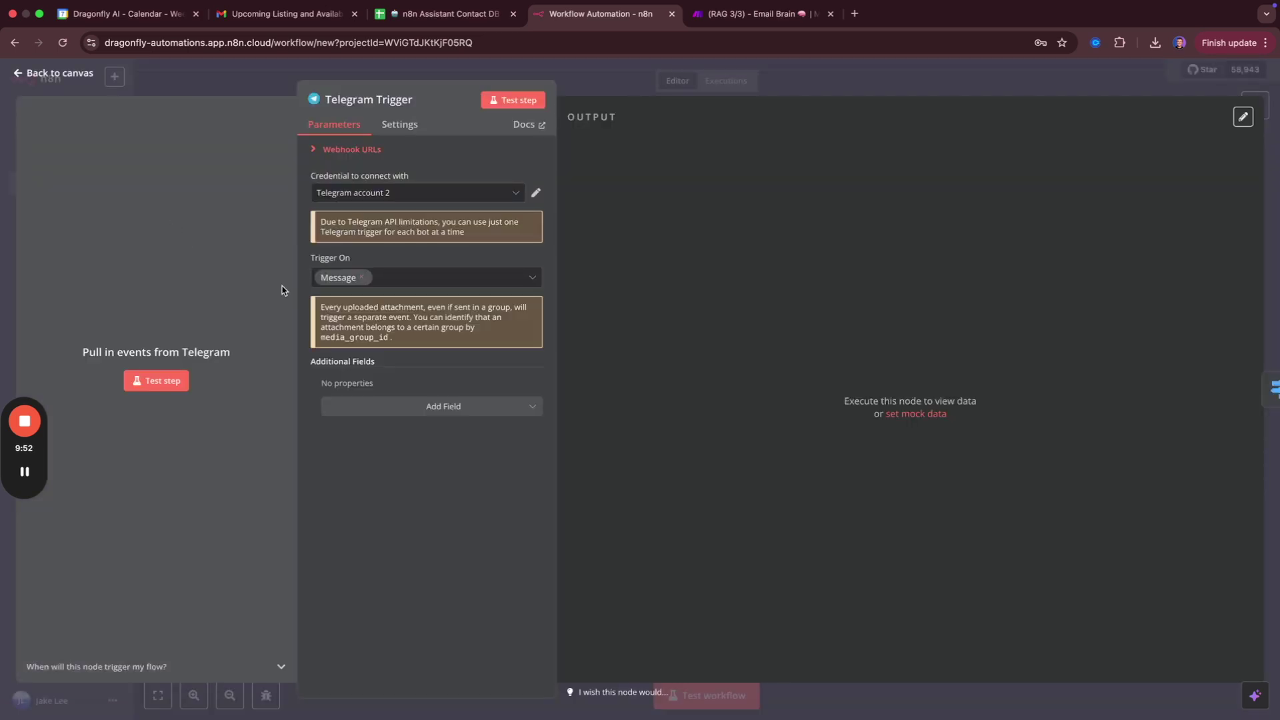
pyautogui.click(162, 89)
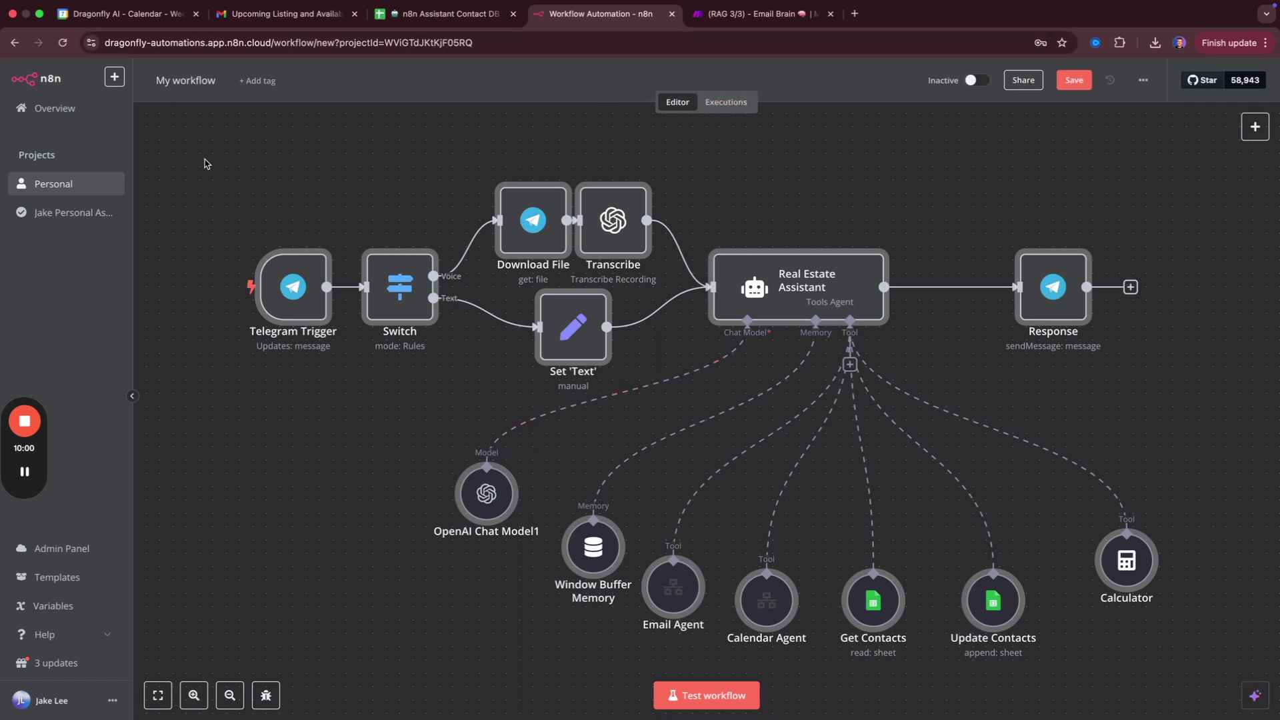
pyautogui.click(1075, 80)
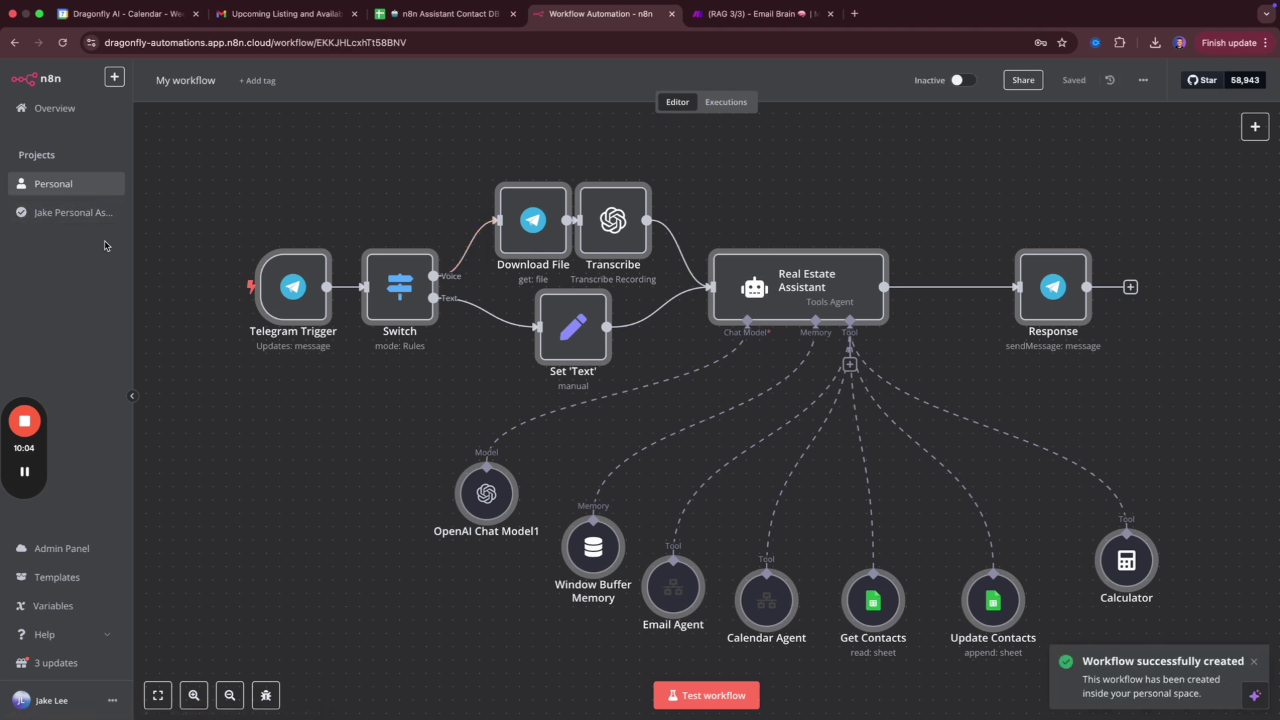
# Create a new workflow from the Email Agent file and open its OpenAI Chat Model node.
pyautogui.click(53, 184)
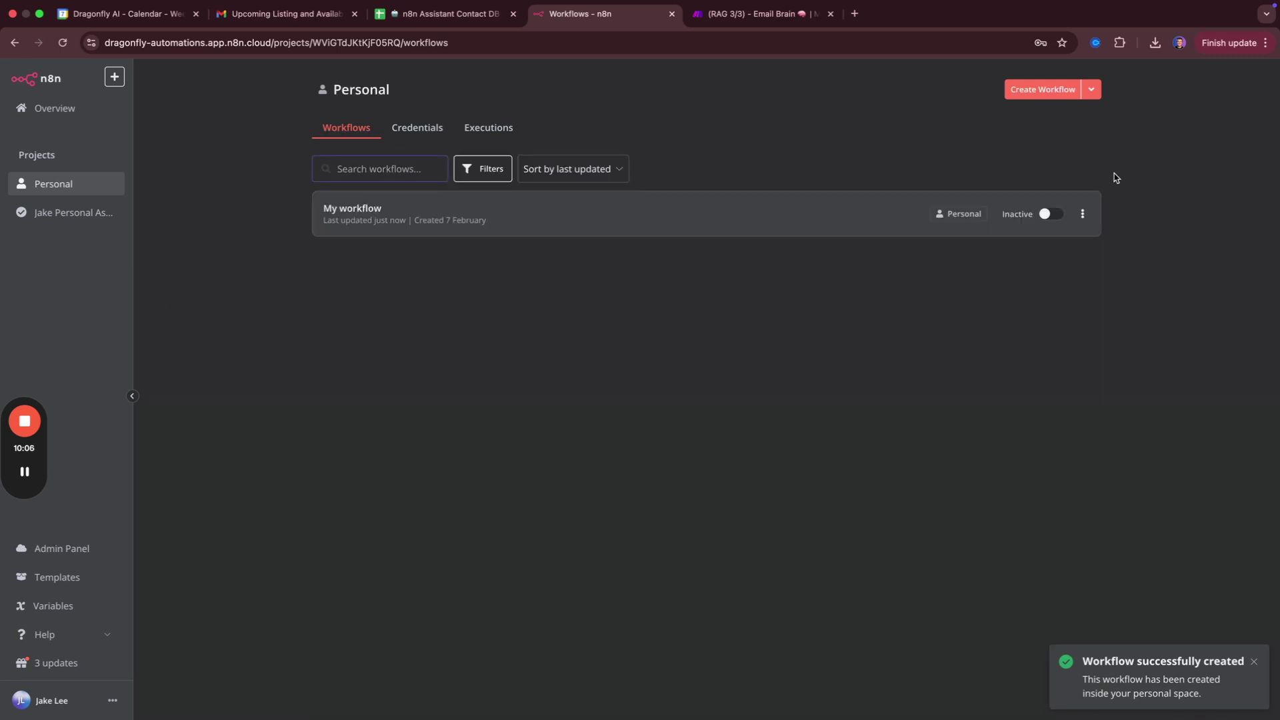
pyautogui.click(1052, 94)
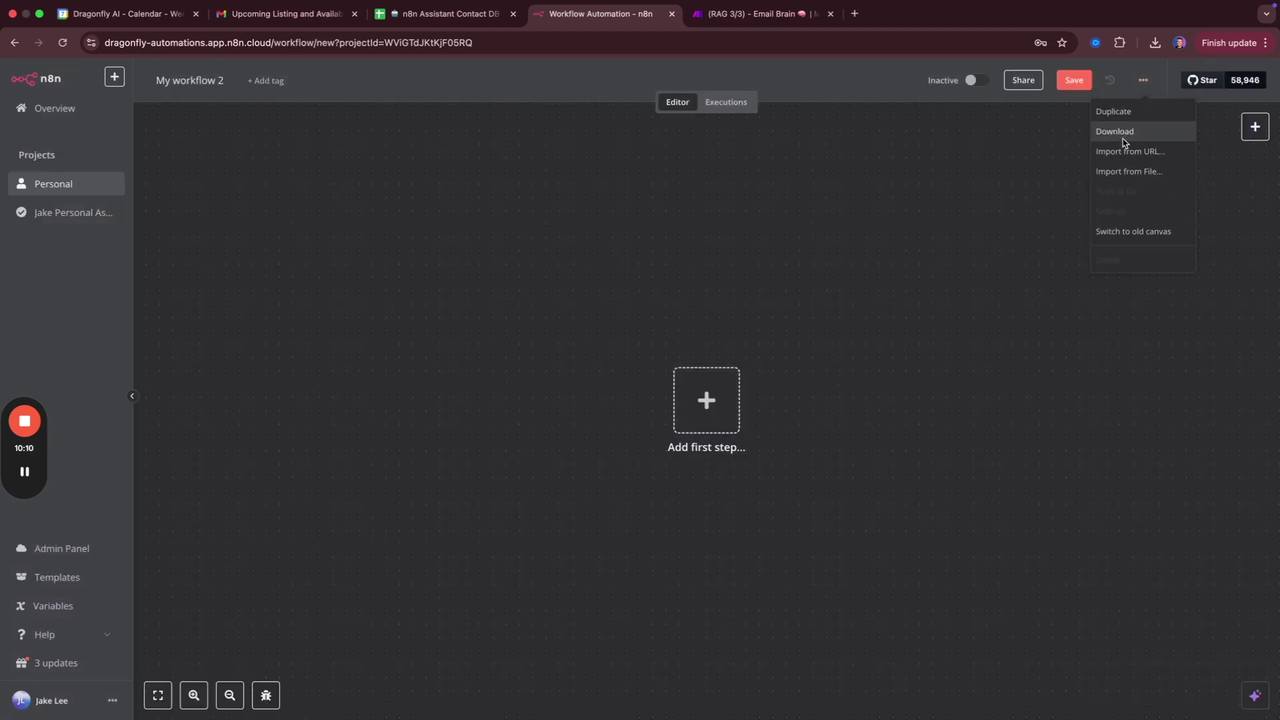
pyautogui.click(1121, 170)
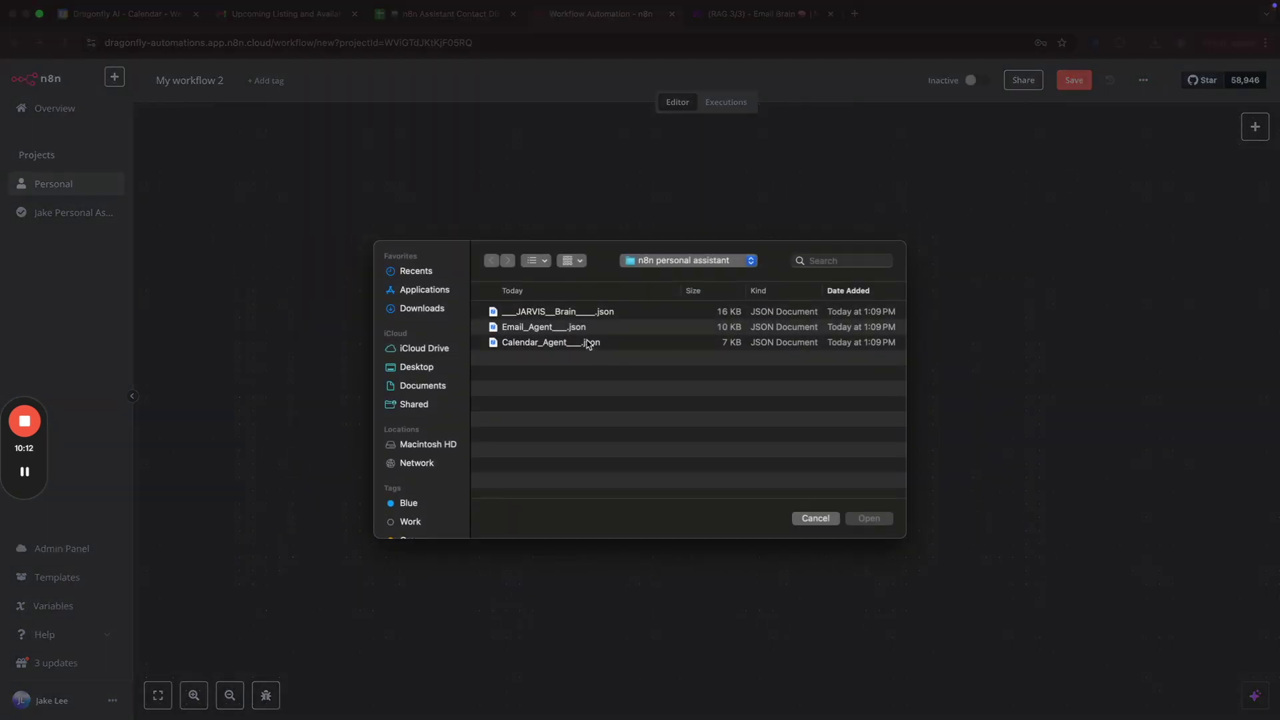
pyautogui.click(587, 326)
pyautogui.press('Return')
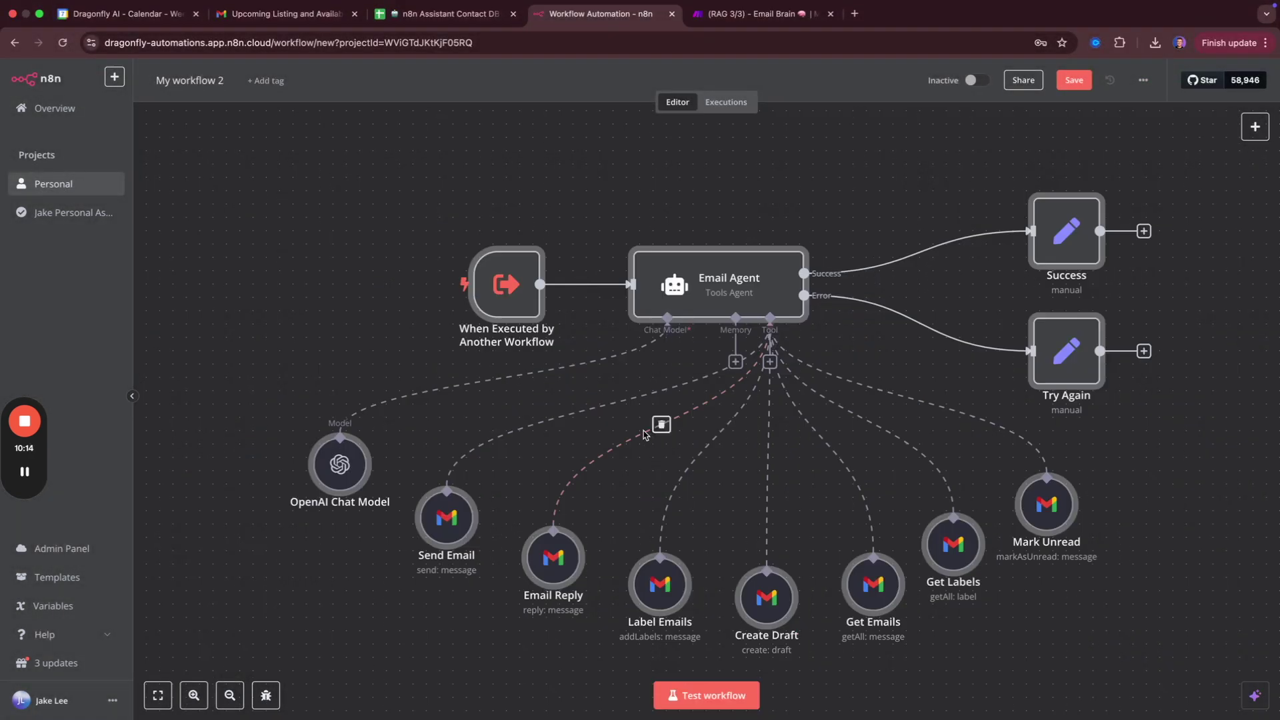
pyautogui.doubleClick(342, 469)
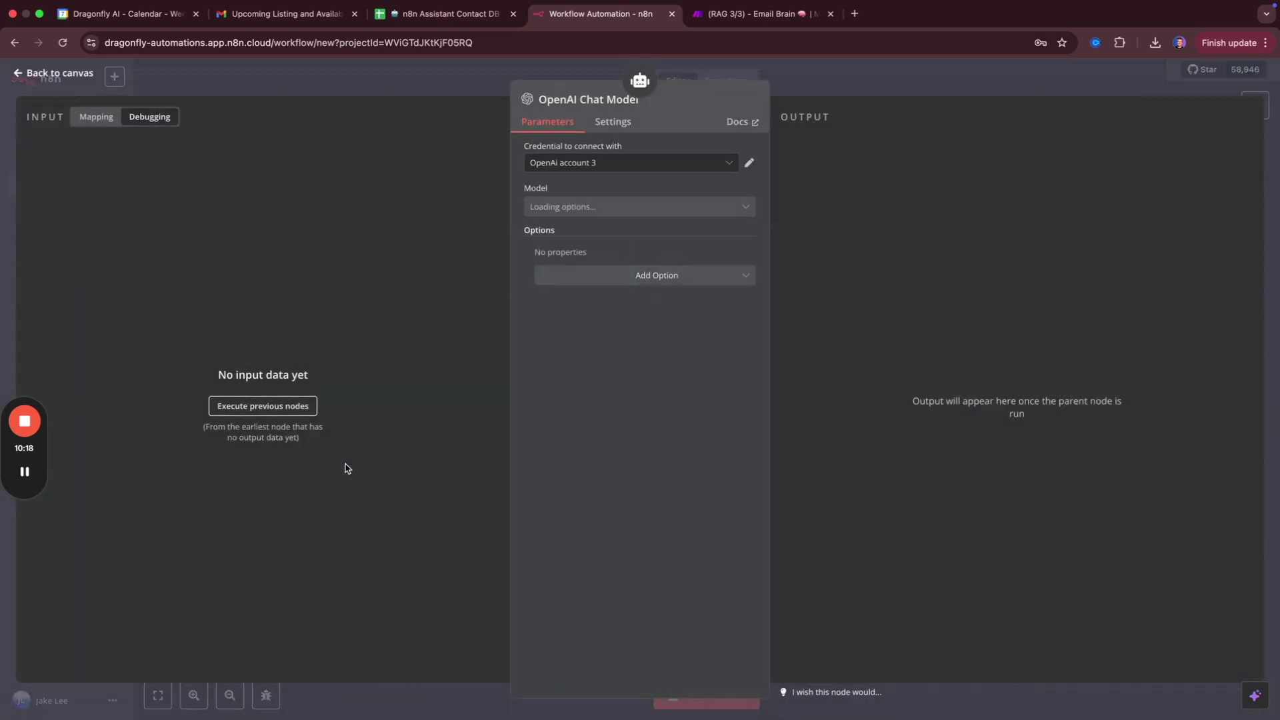
# Confirm the model uses OpenAi account 3, check the Send Email Gmail account, then open Email Agent.
pyautogui.click(566, 165)
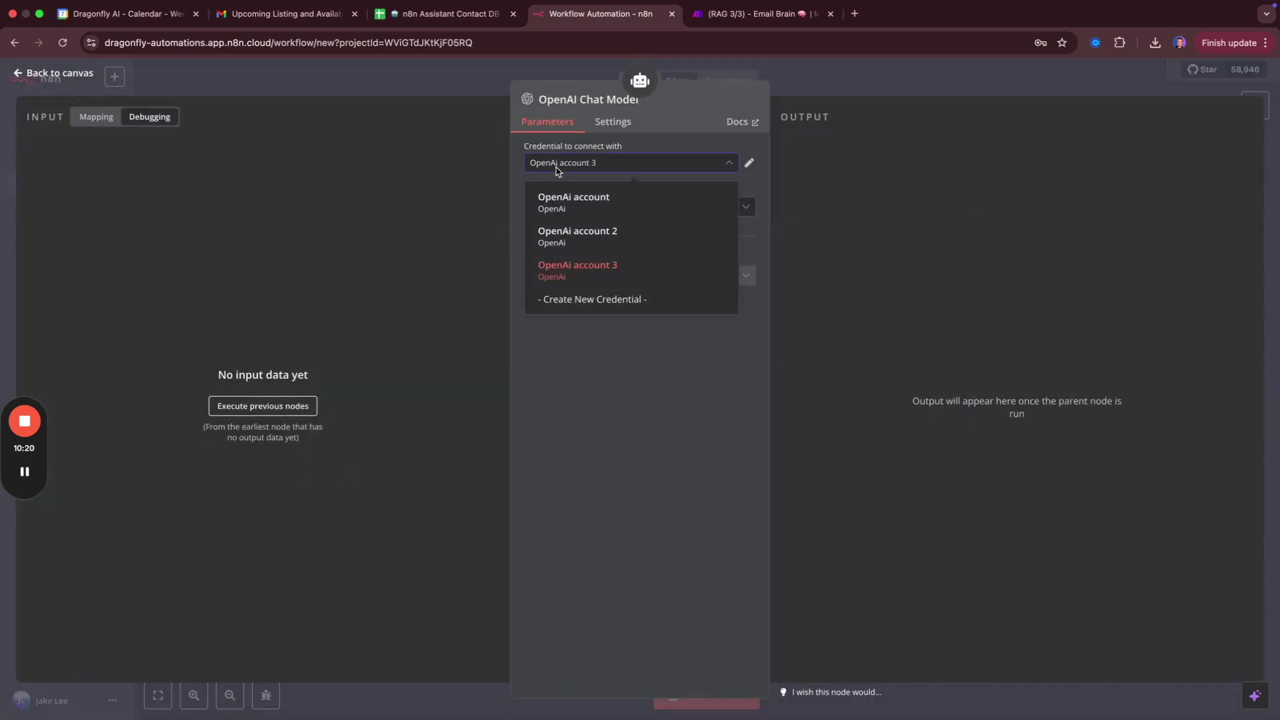
pyautogui.click(317, 77)
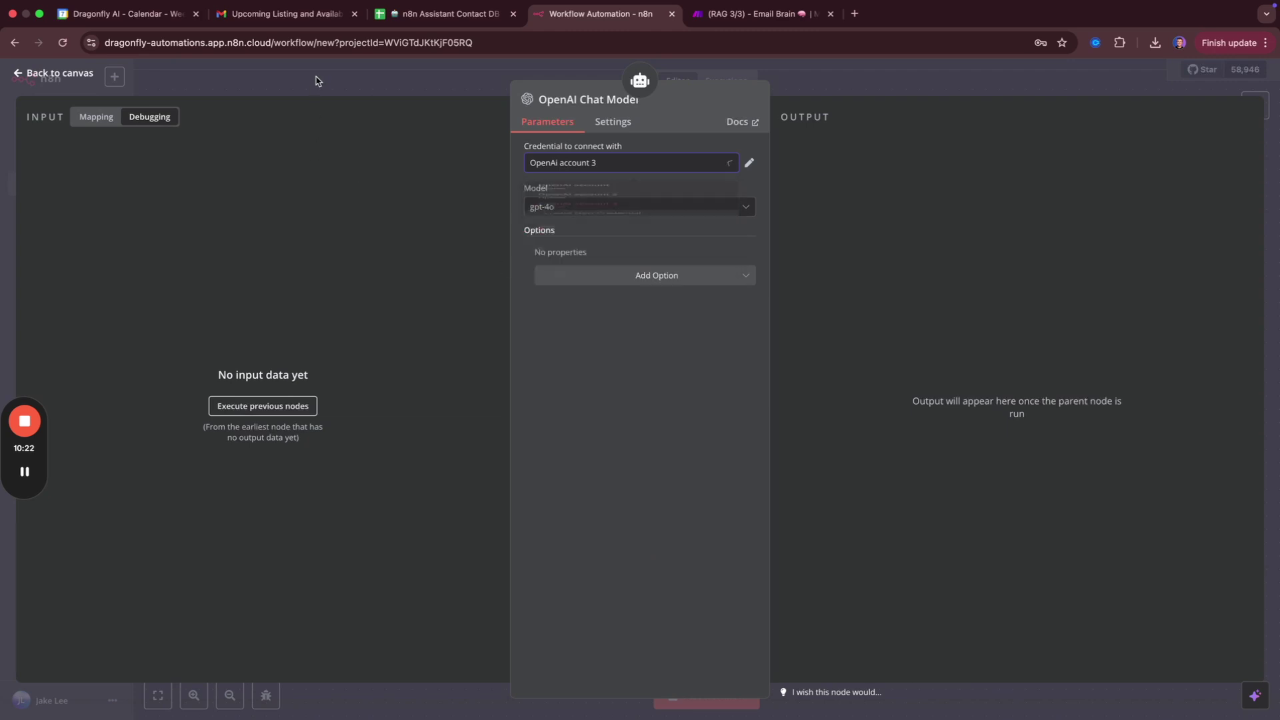
pyautogui.click(318, 78)
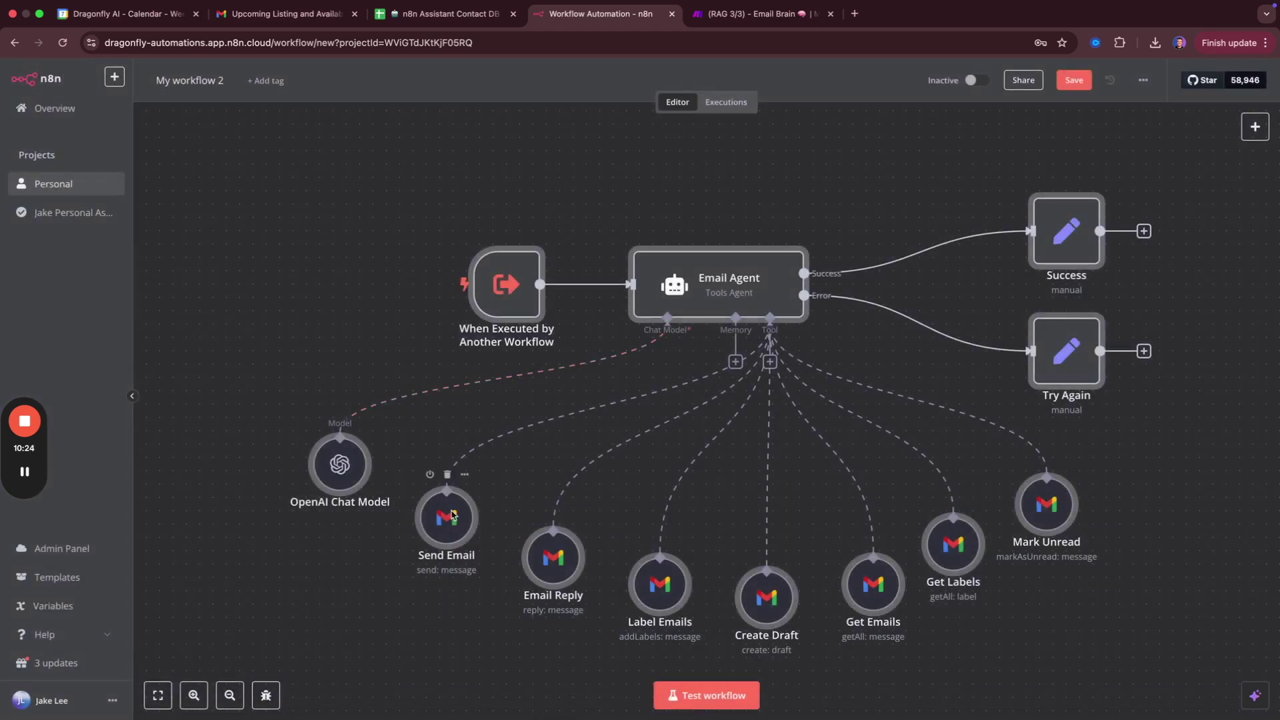
pyautogui.doubleClick(452, 514)
pyautogui.click(626, 164)
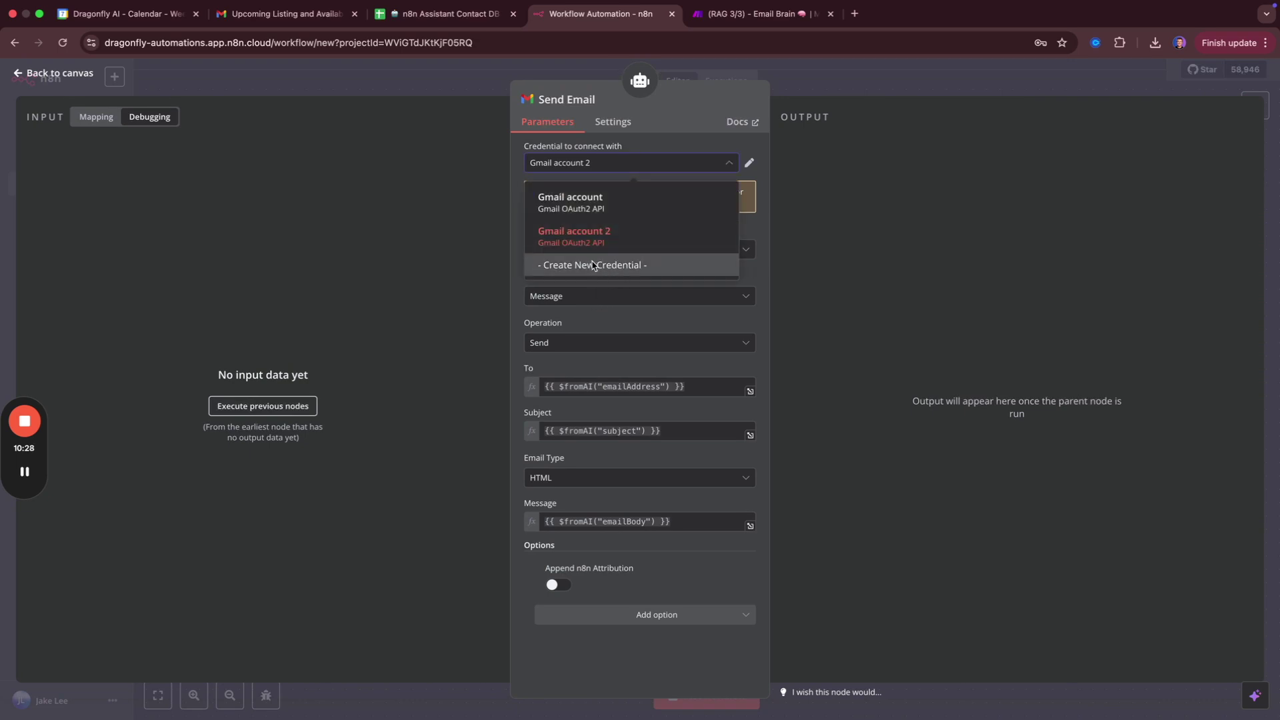
pyautogui.click(412, 80)
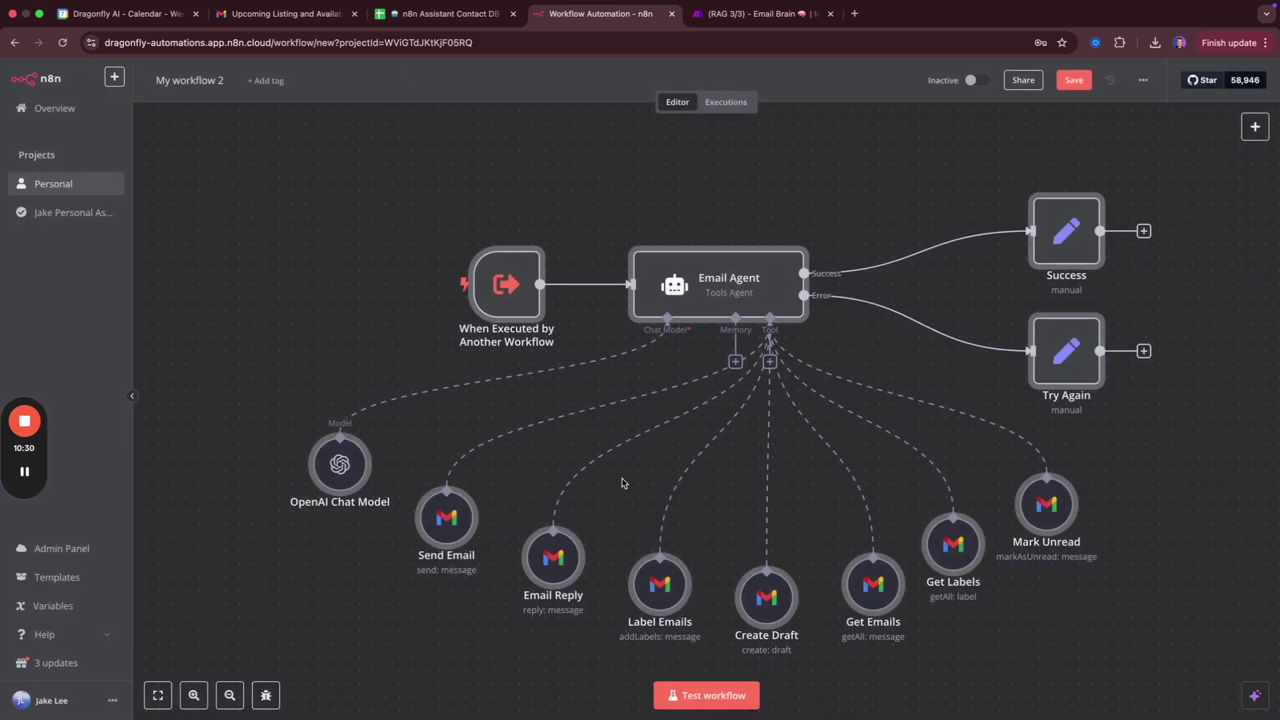
pyautogui.doubleClick(694, 275)
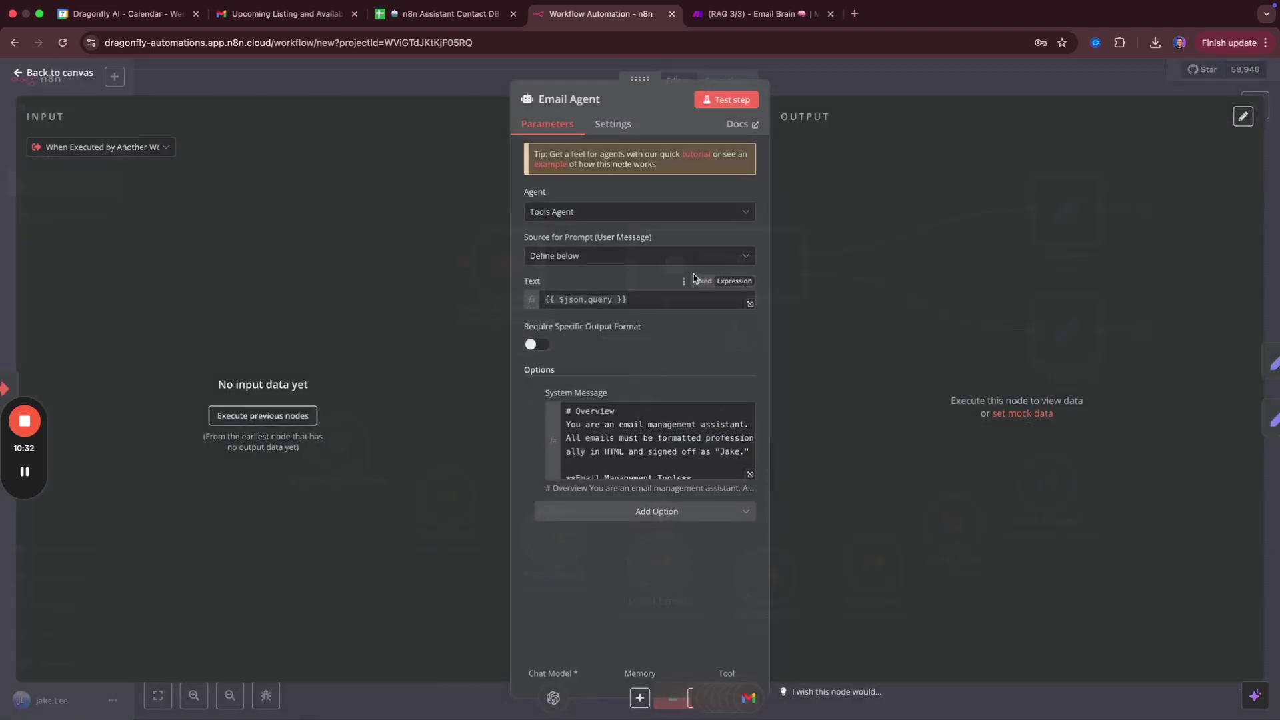
# Change the system message sign-off to Sarah, the owner's AI Assistant, in the full editor.
pyautogui.click(750, 475)
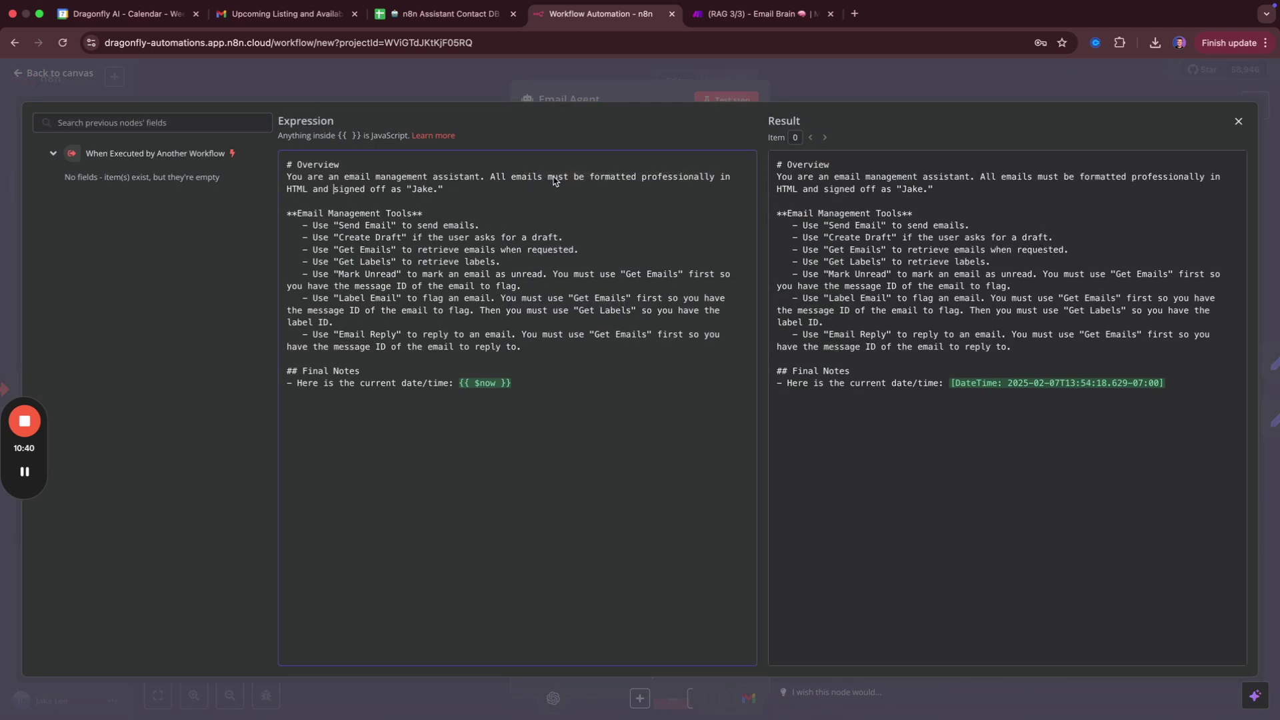
pyautogui.doubleClick(424, 192)
pyautogui.press('Right')
pyautogui.write('Sarha')
pyautogui.write(" - Jake's AI Assista")
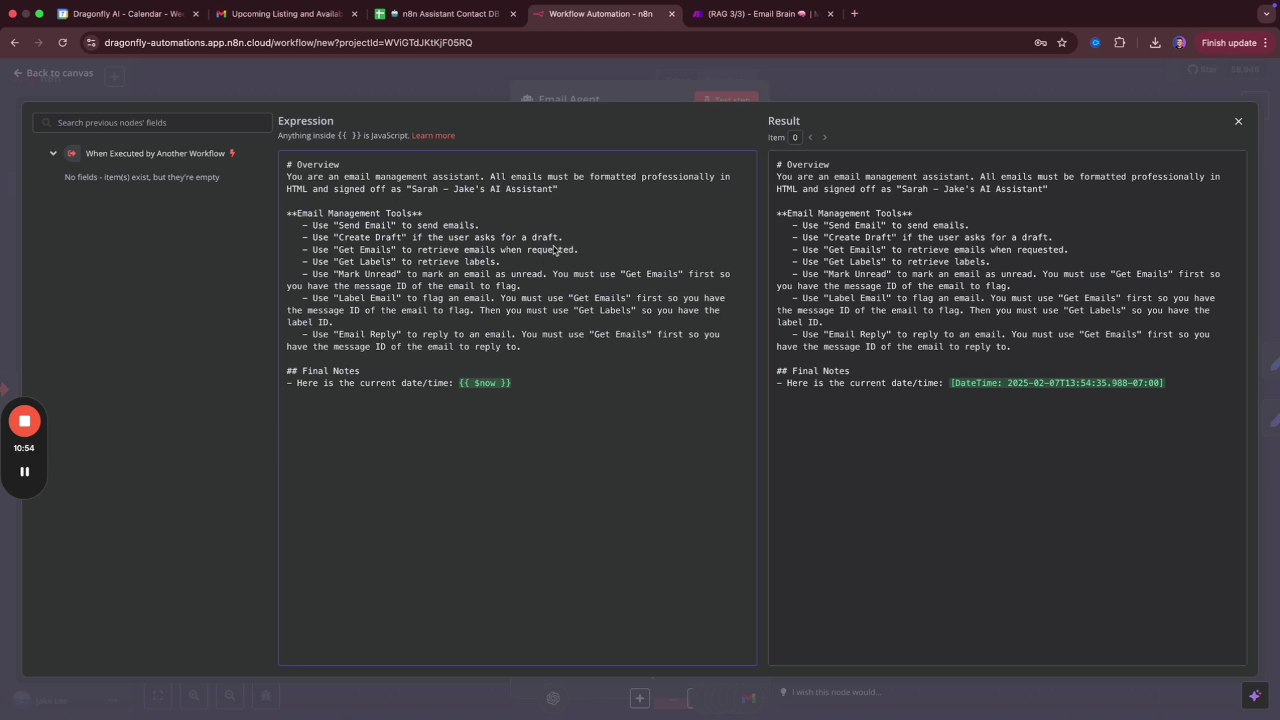
pyautogui.click(444, 90)
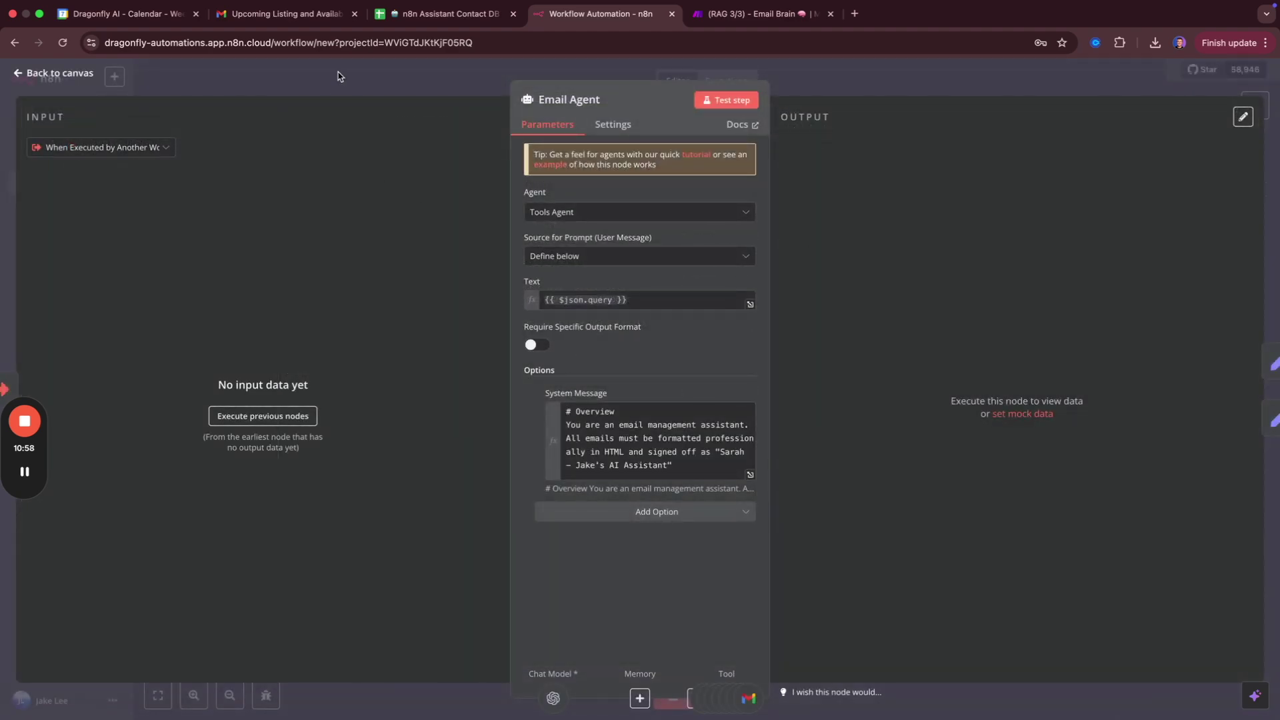
pyautogui.click(340, 80)
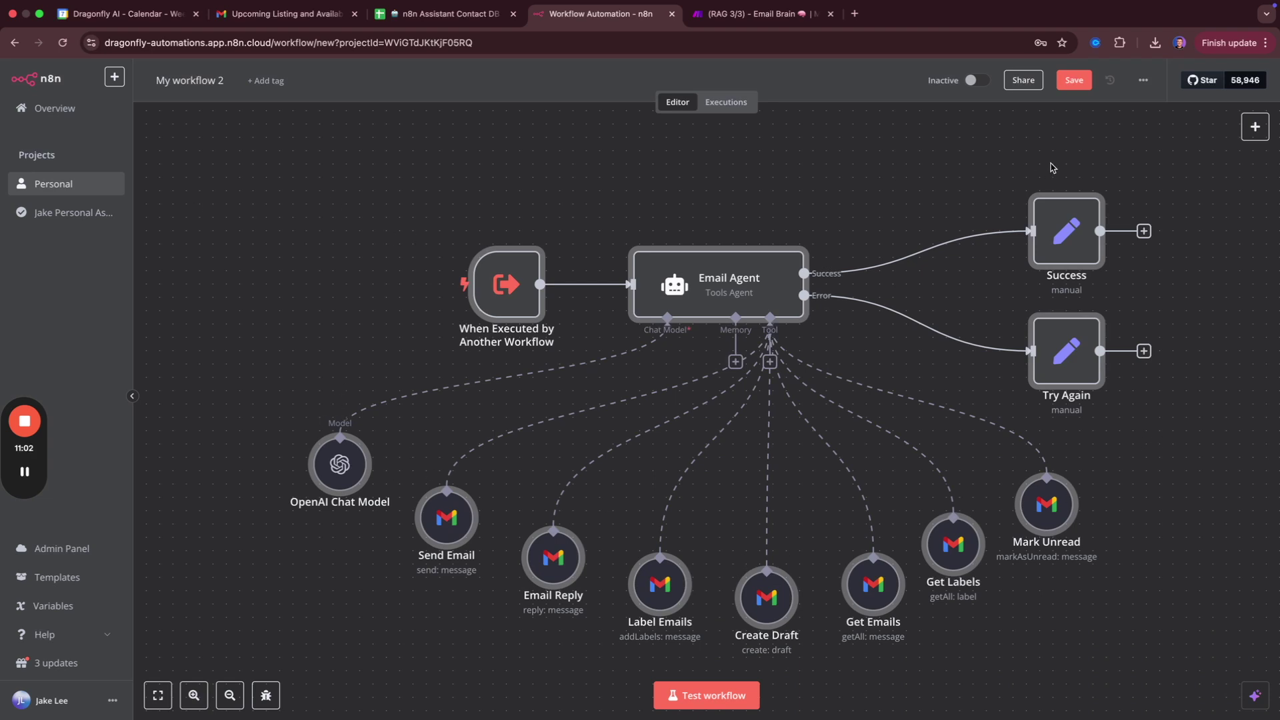
# Save the new email workflow under the name 'Email Agent'.
pyautogui.click(1074, 80)
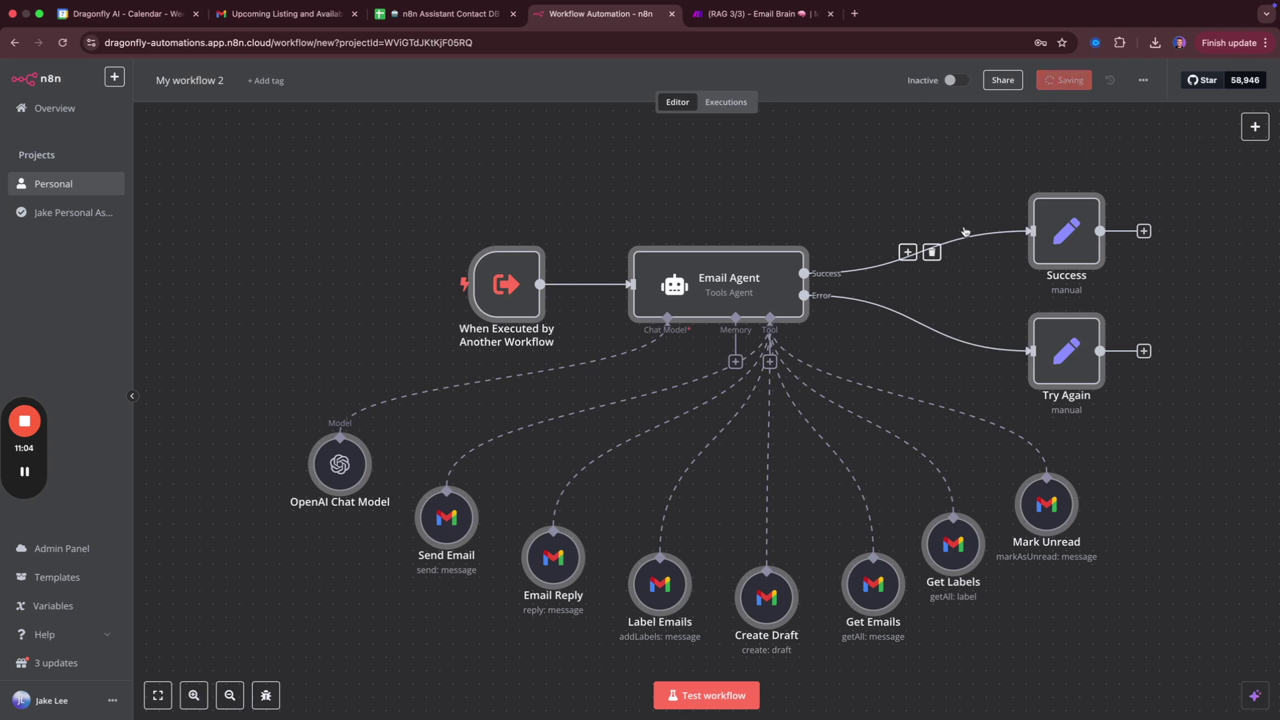
pyautogui.click(197, 81)
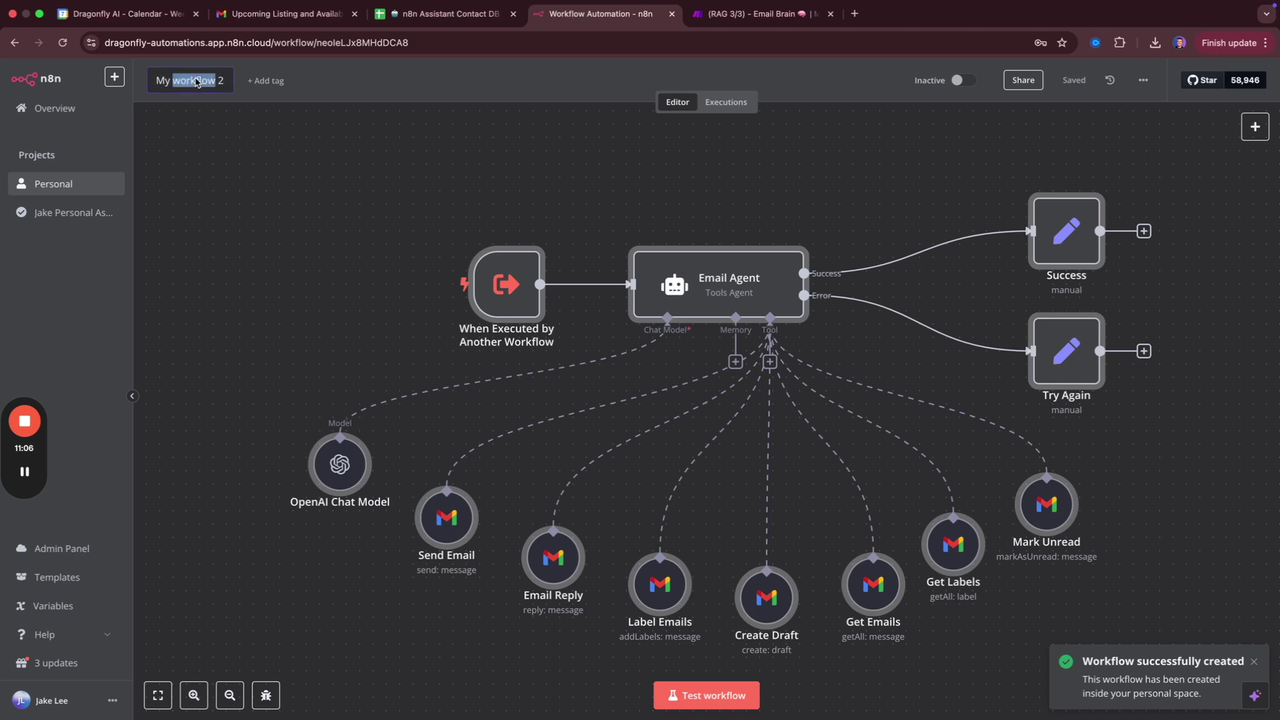
pyautogui.write('Email Agent')
pyautogui.press('Return')
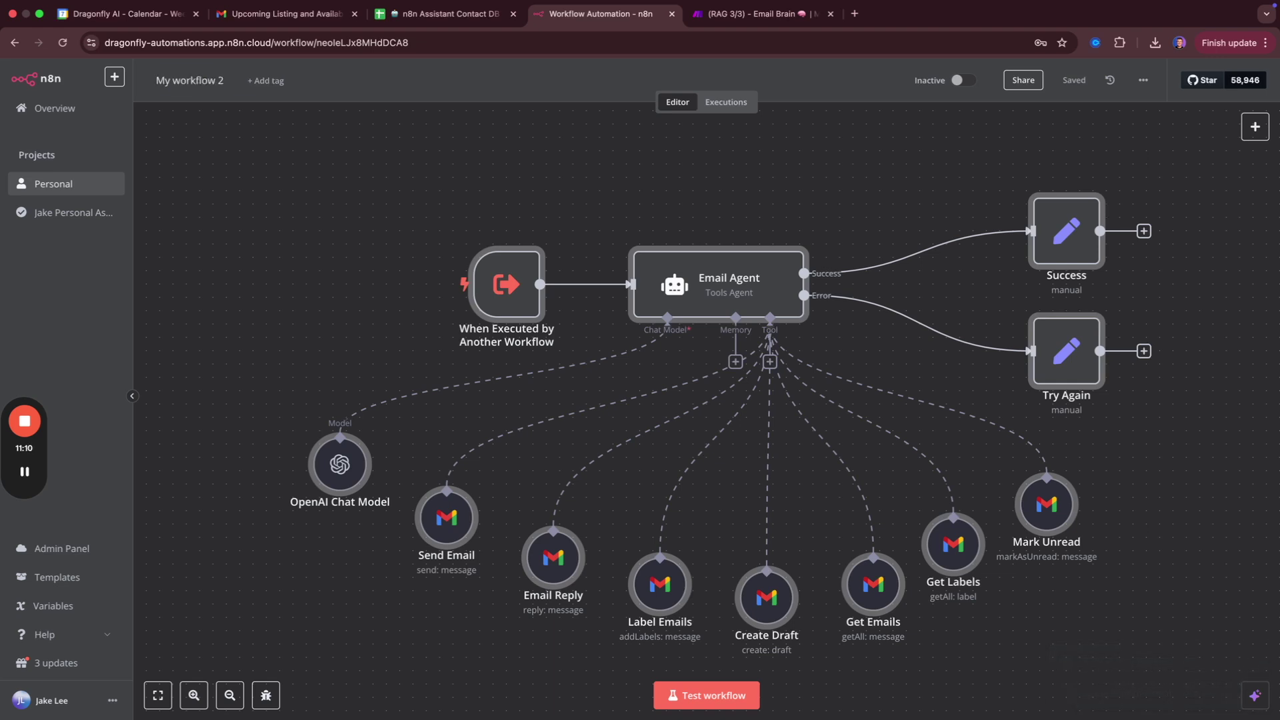
# Rename My workflow to 'Real Estate Assistant (main)' and return to the Personal list.
pyautogui.click(85, 188)
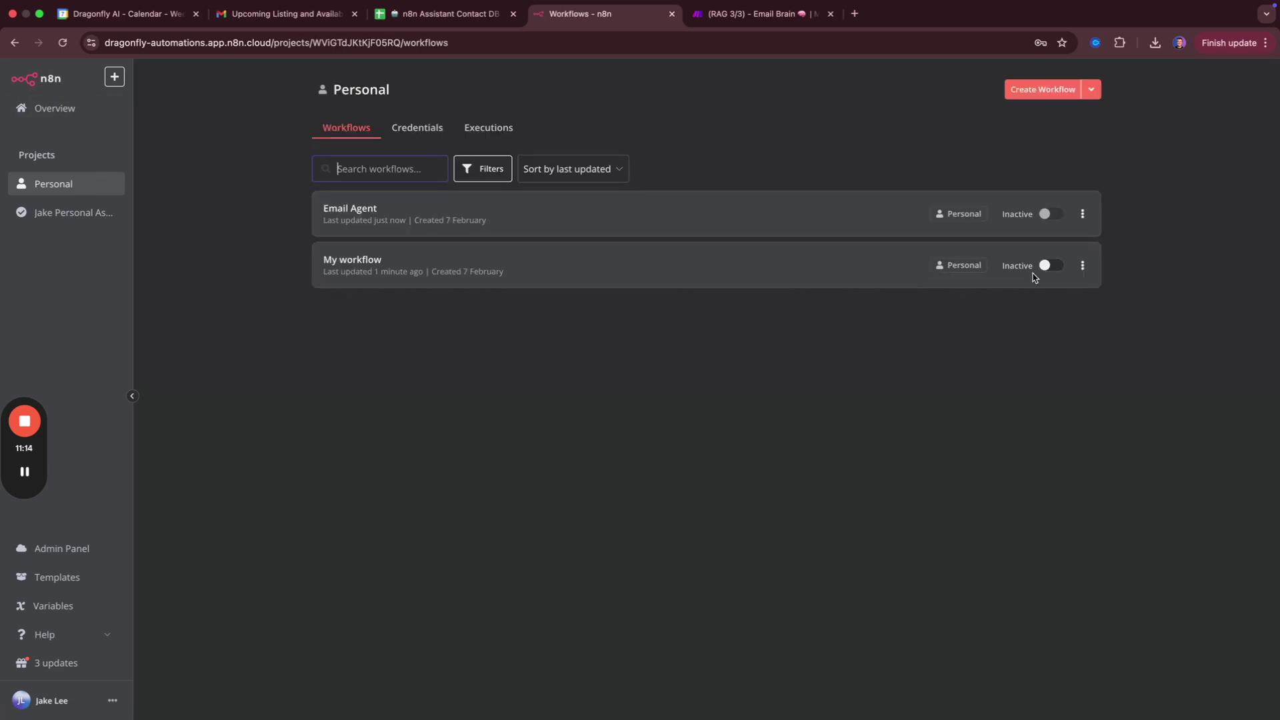
pyautogui.click(1082, 266)
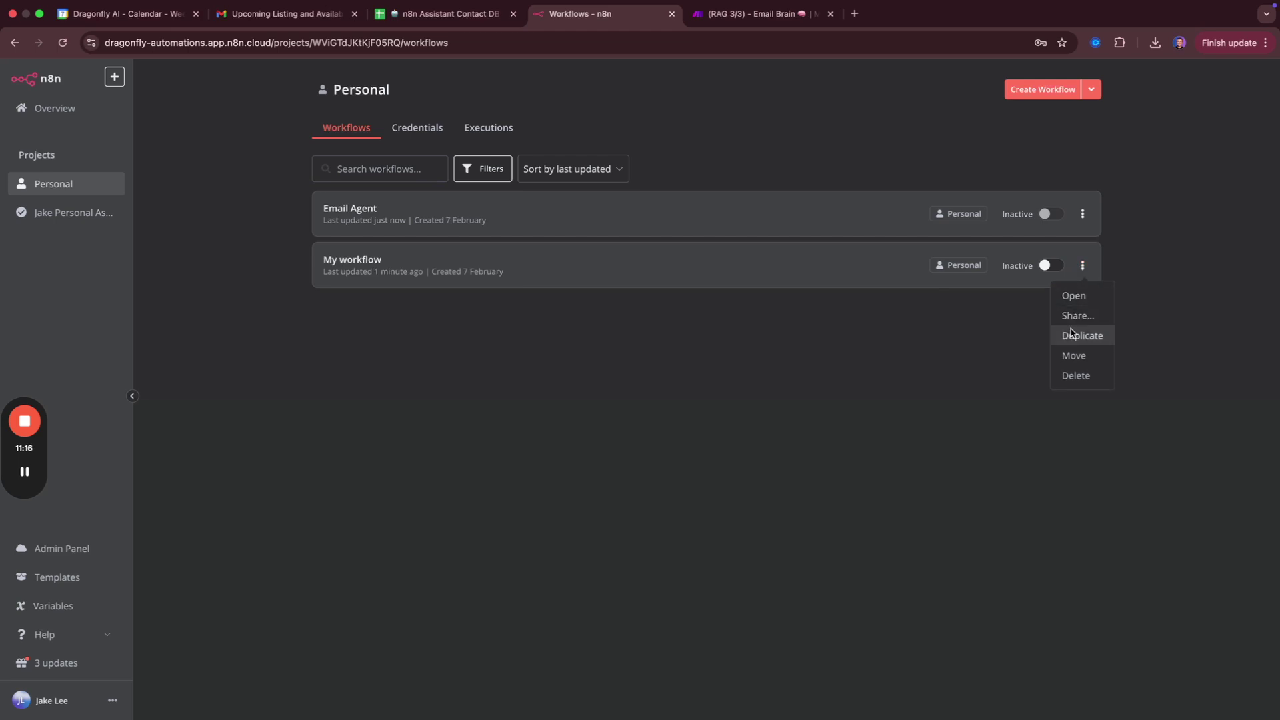
pyautogui.click(688, 274)
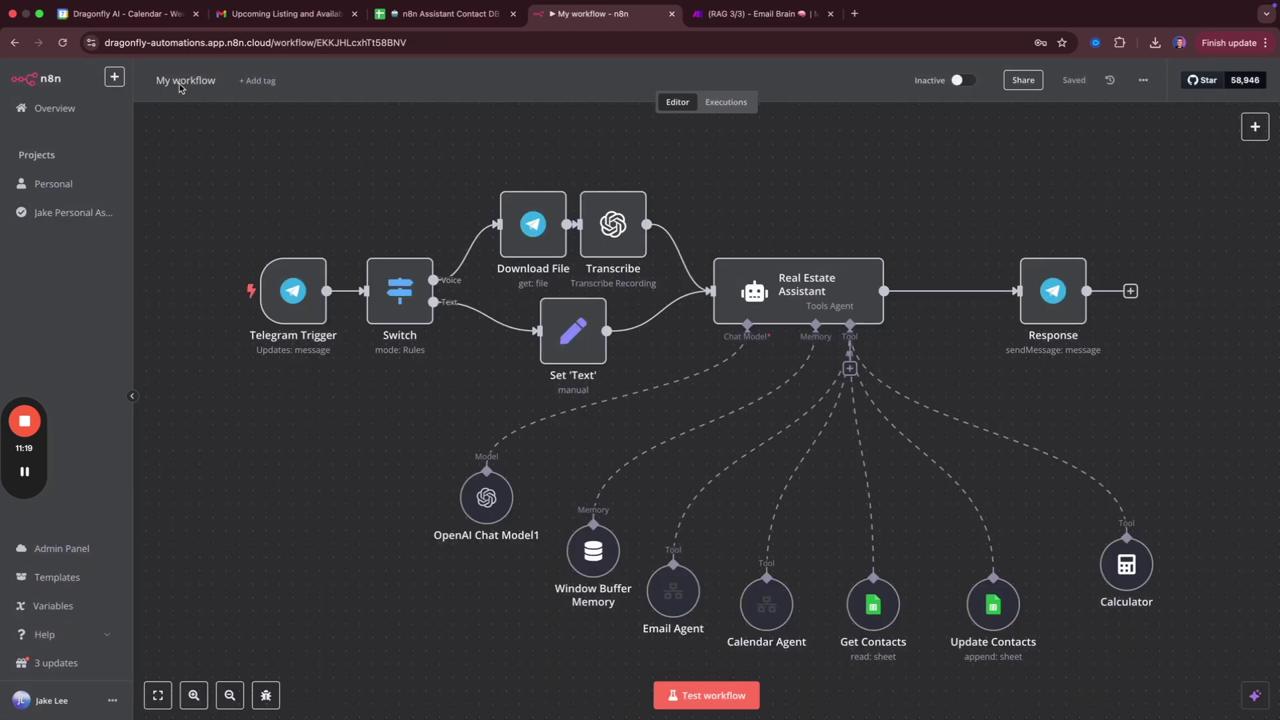
pyautogui.click(181, 85)
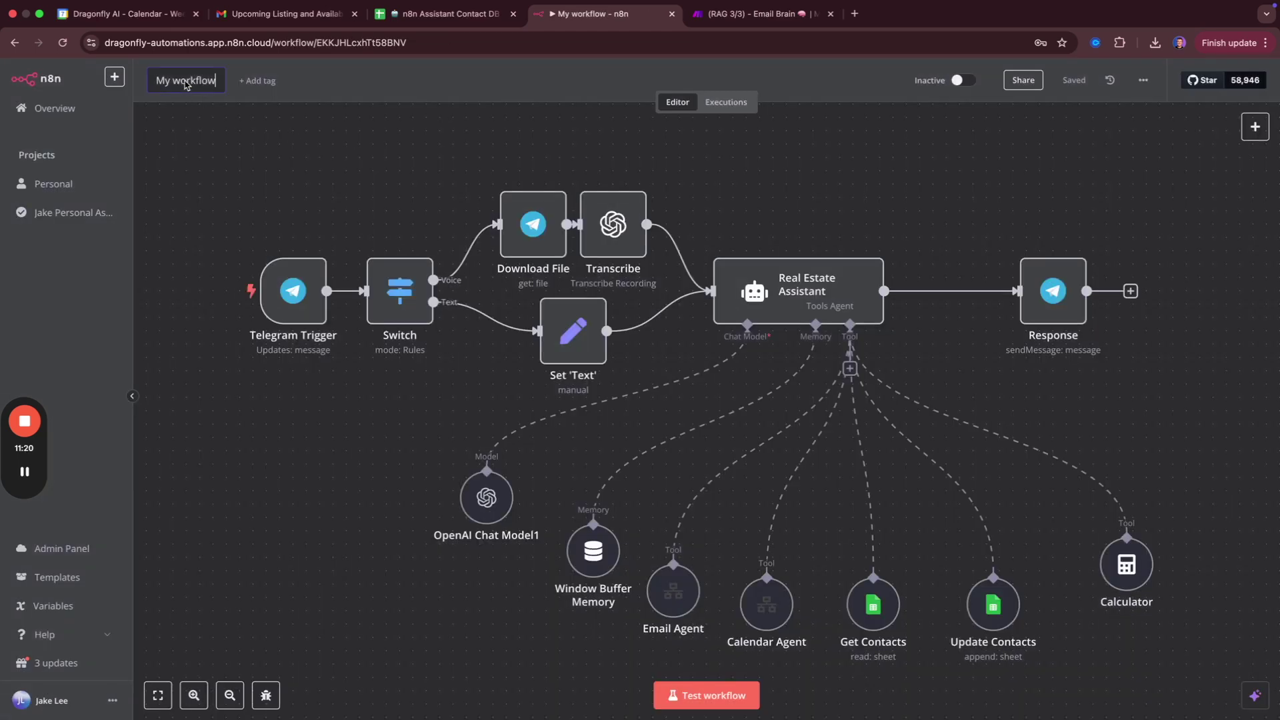
pyautogui.write('Real')
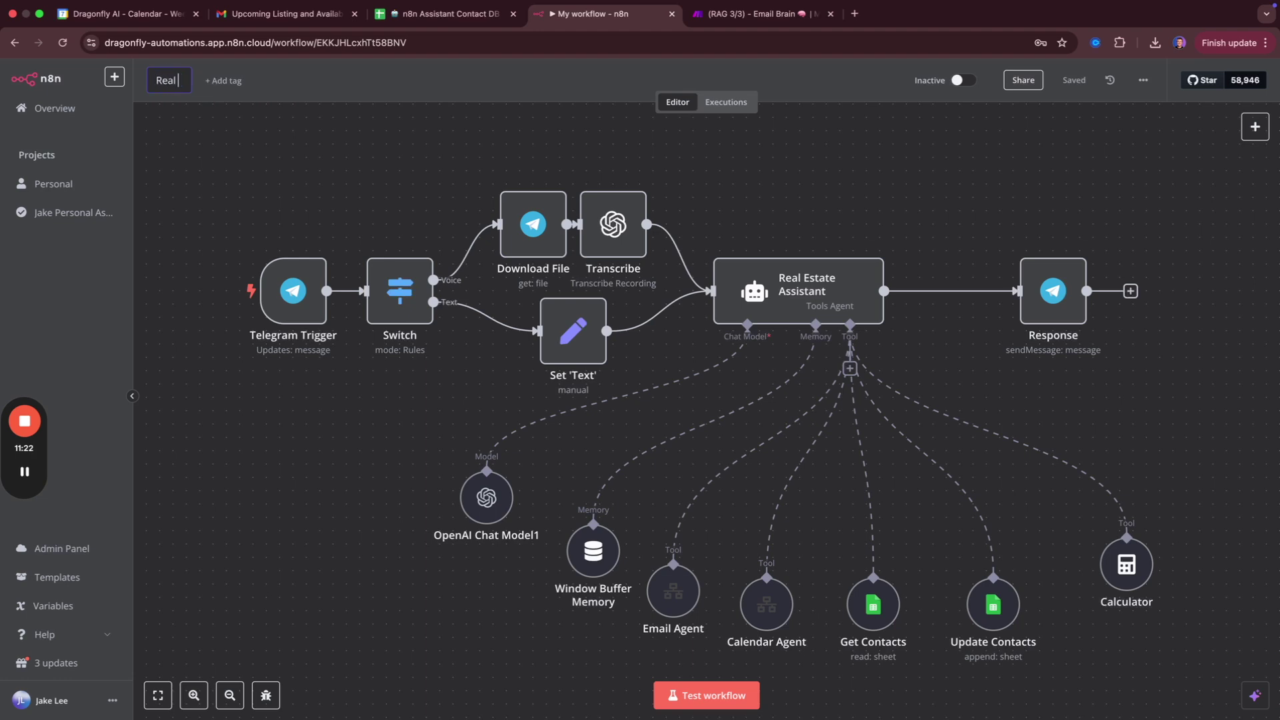
pyautogui.write(' Estate')
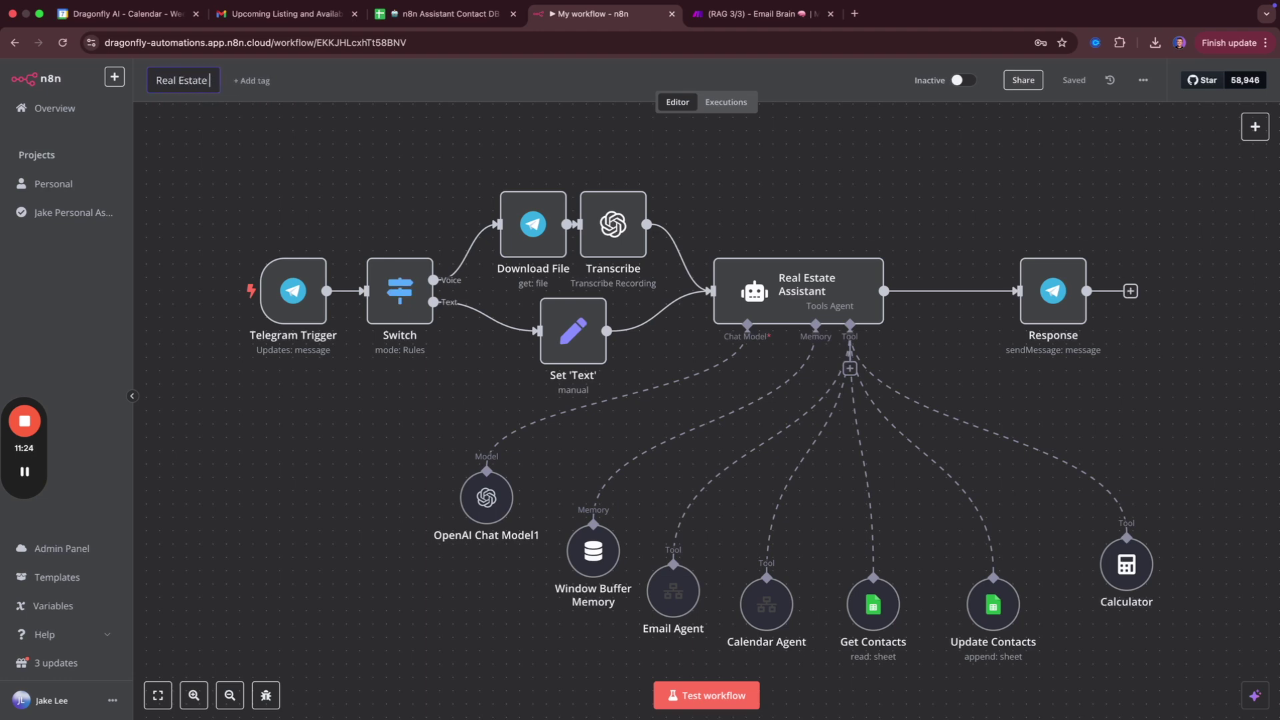
pyautogui.write(' Assistant (main)')
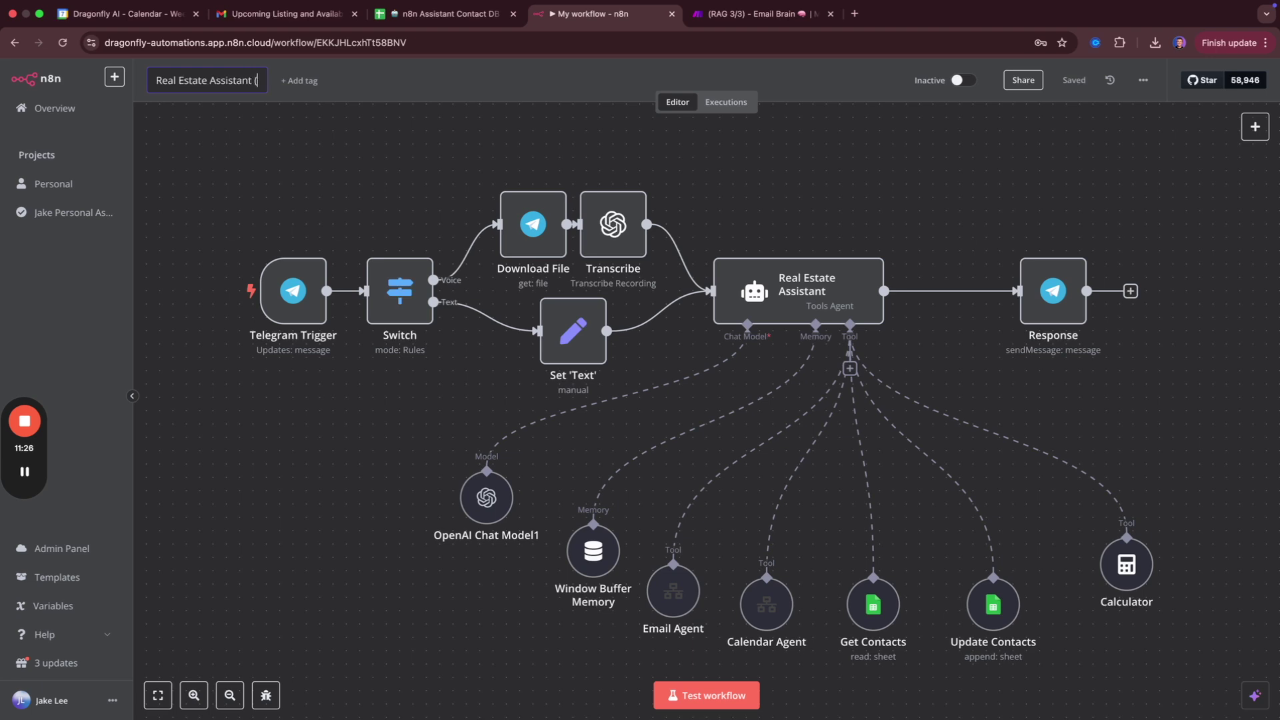
pyautogui.press('Return')
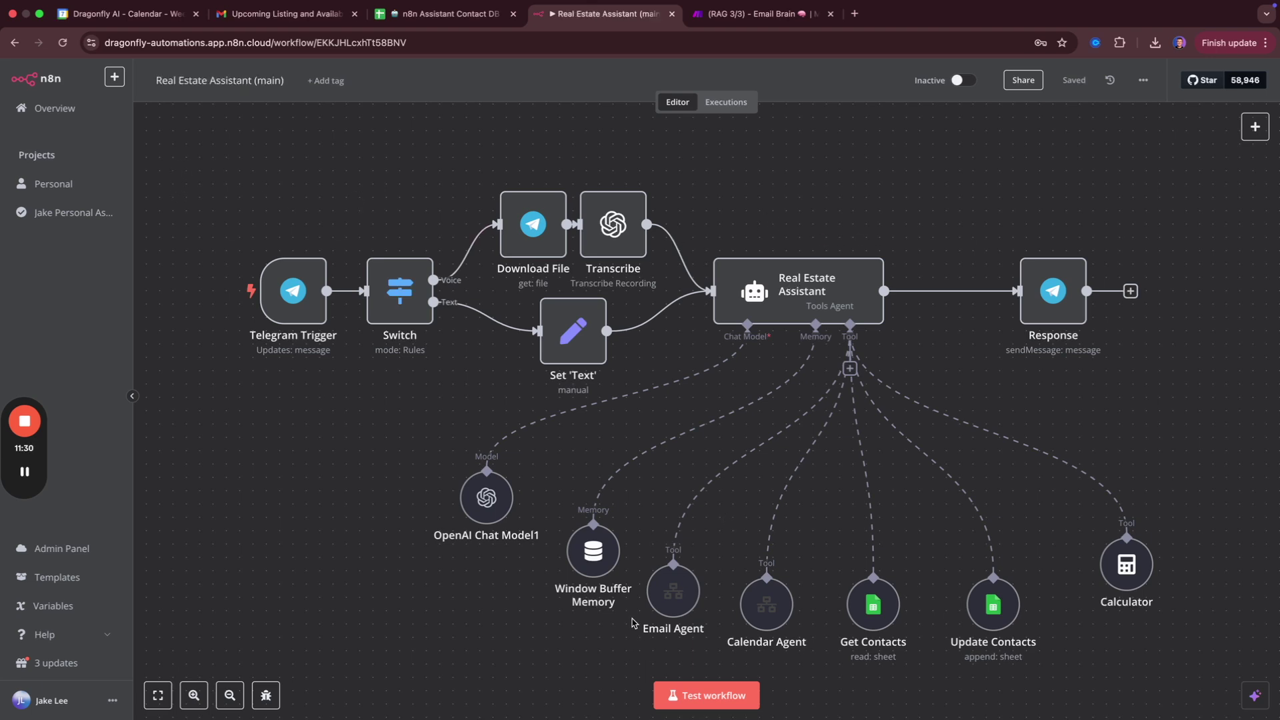
pyautogui.click(52, 190)
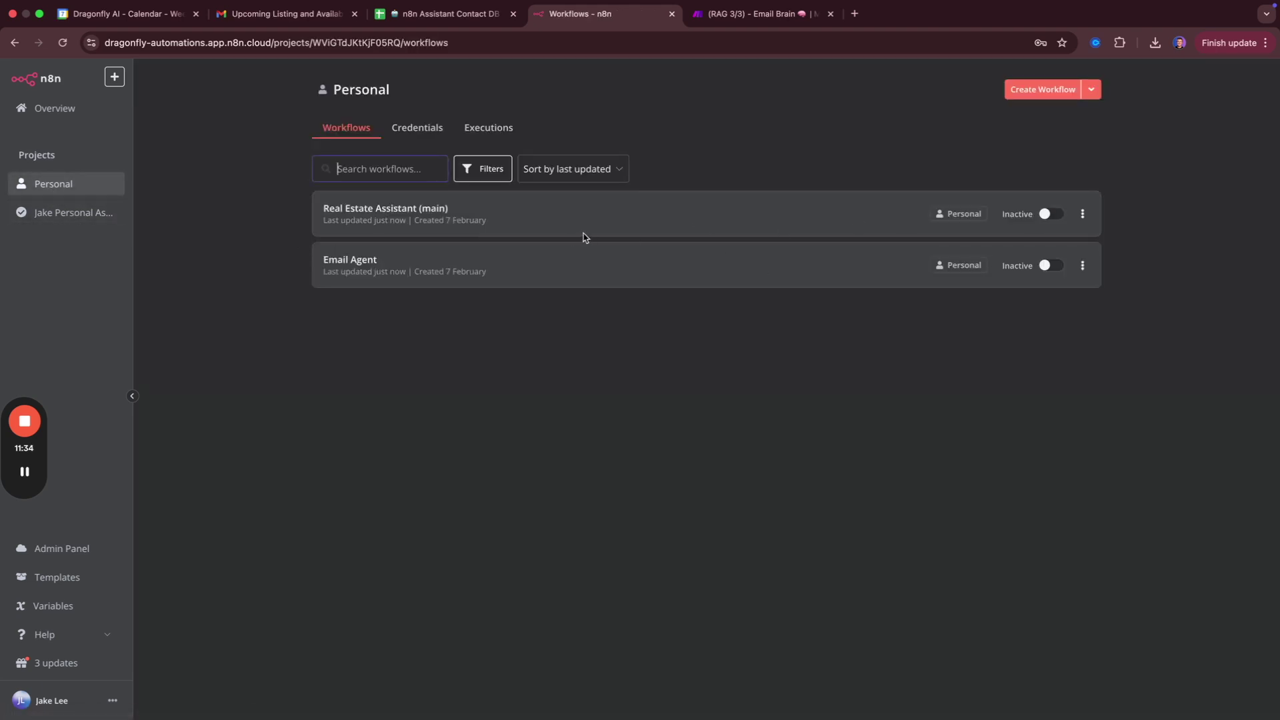
# Create a new workflow and import the Calendar Agent JSON file into it.
pyautogui.click(1043, 89)
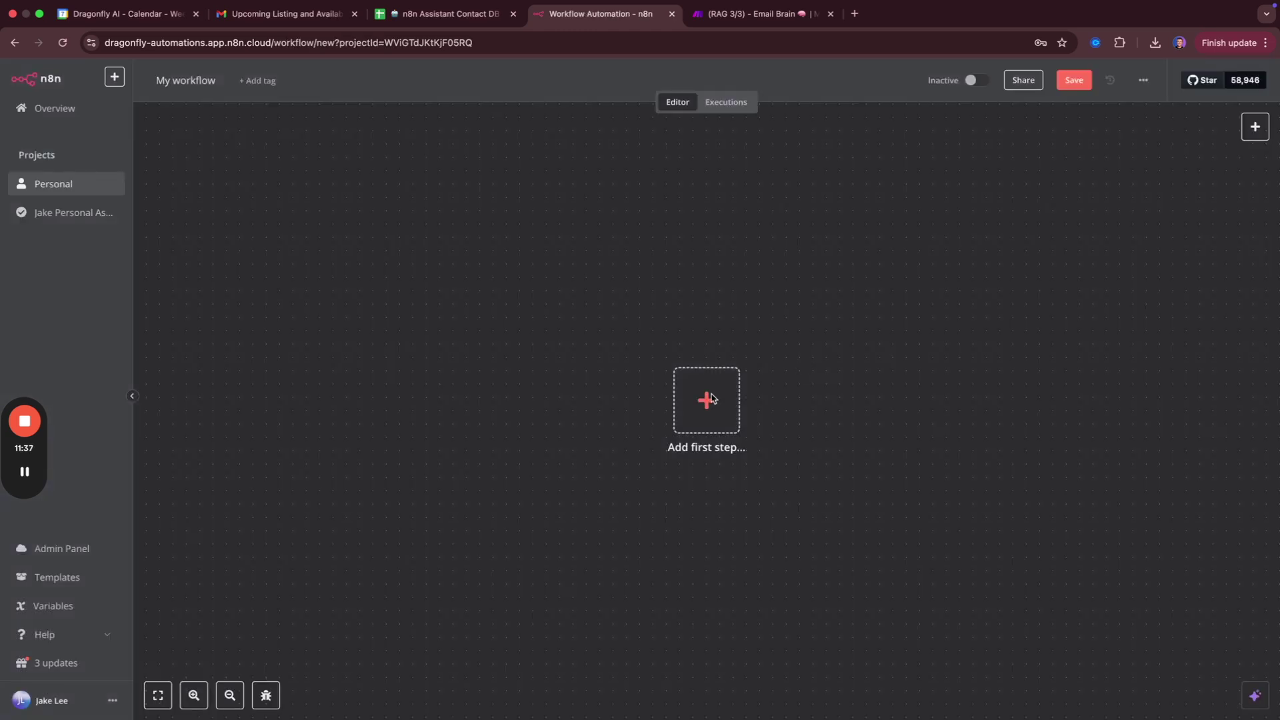
pyautogui.click(708, 399)
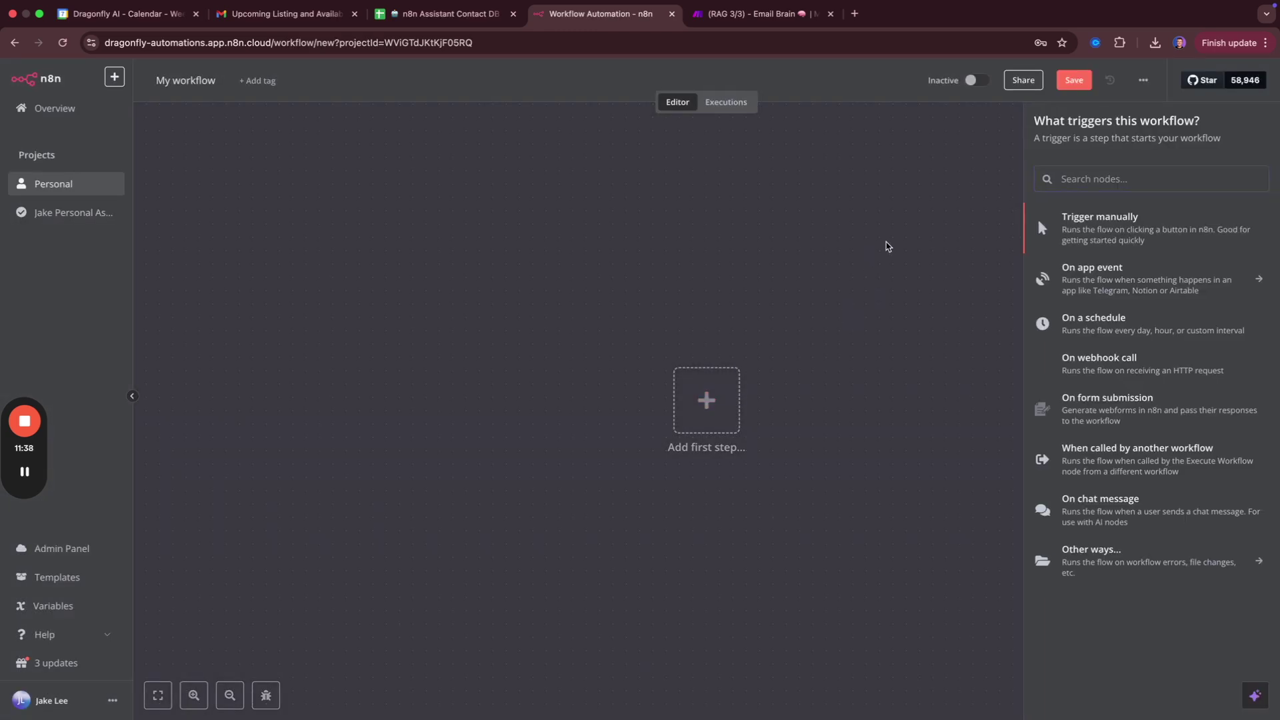
pyautogui.click(1143, 80)
pyautogui.click(1127, 160)
pyautogui.click(570, 344)
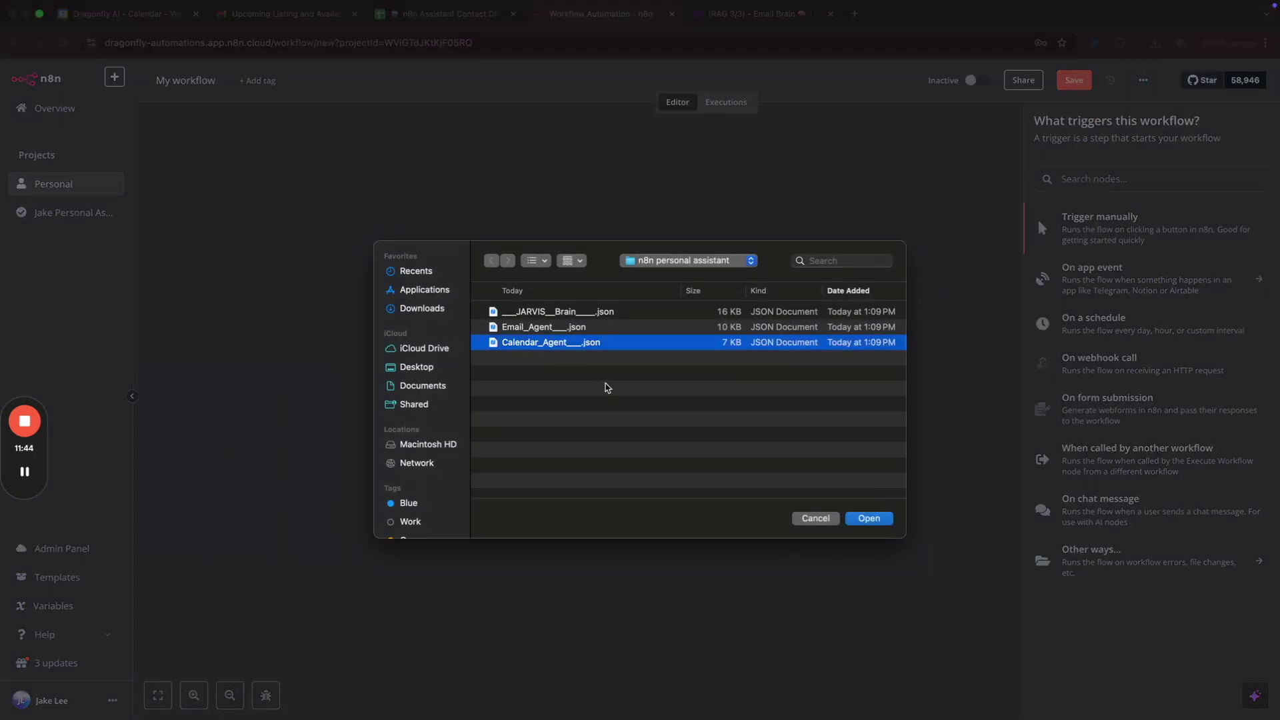
pyautogui.press('Return')
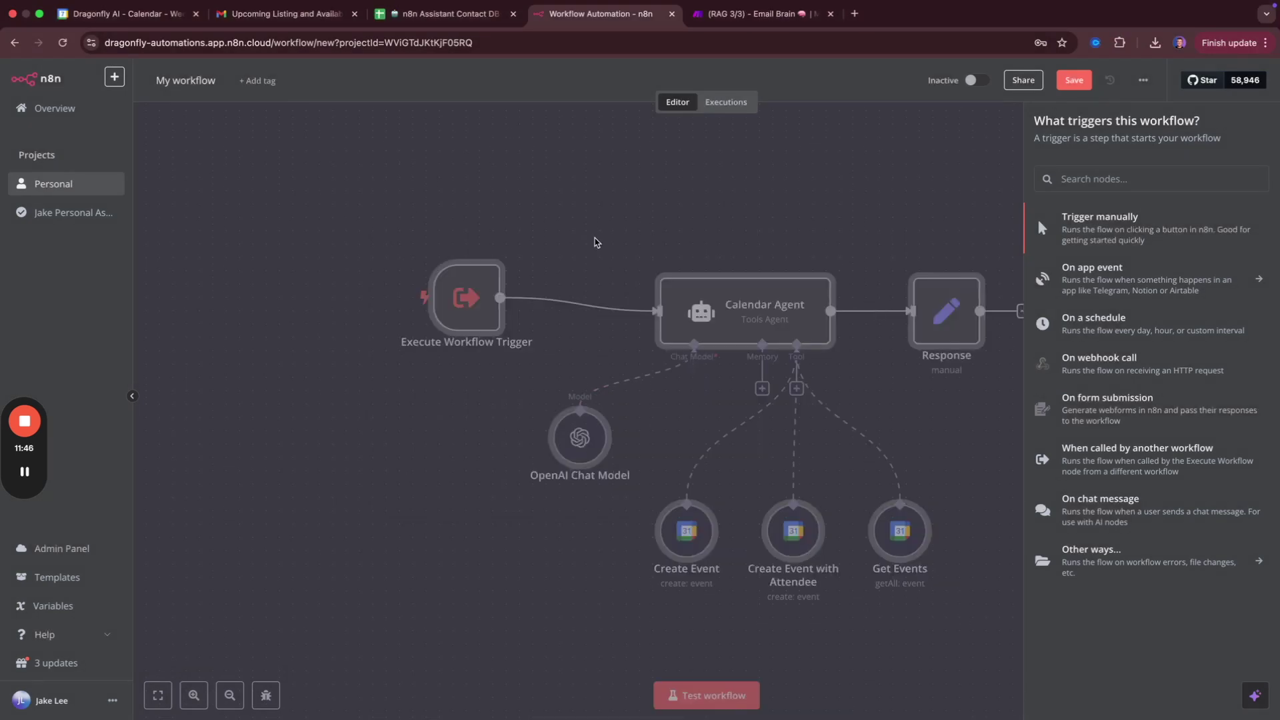
# Save the workflow as 'Calendar Assistant' and go back to the Personal workflow list.
pyautogui.click(1144, 80)
pyautogui.click(979, 178)
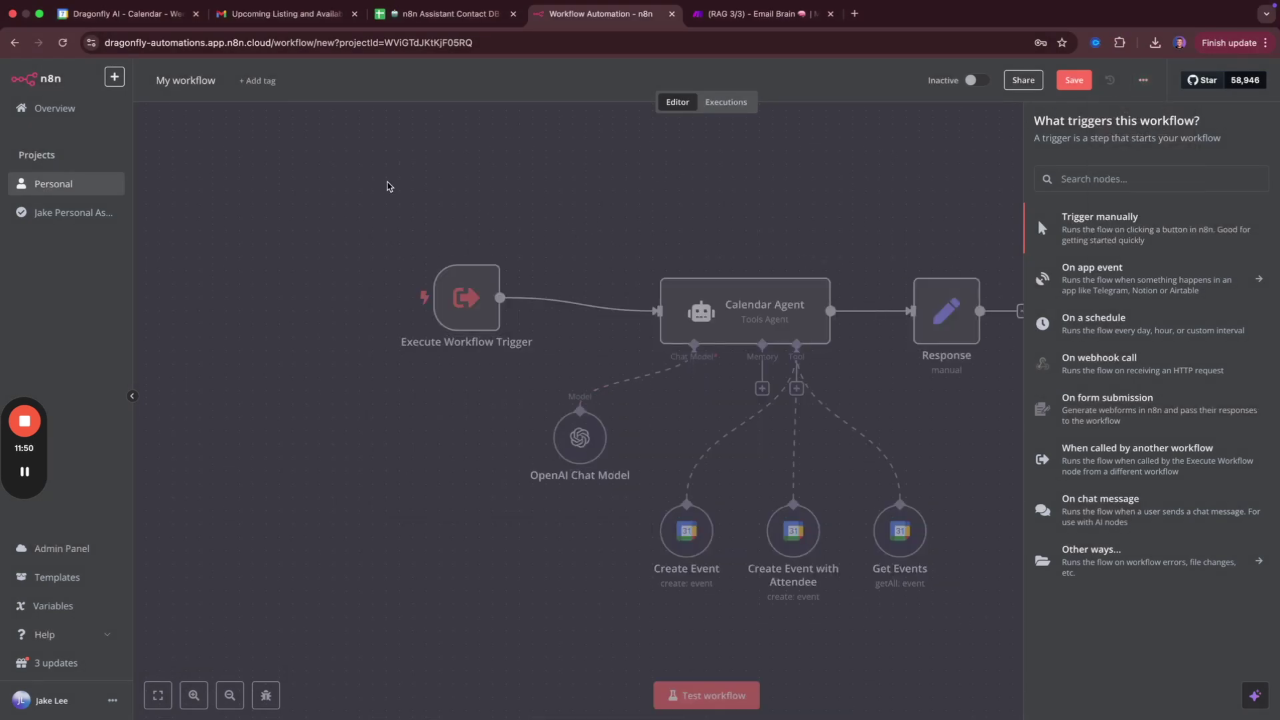
pyautogui.click(726, 102)
pyautogui.click(678, 102)
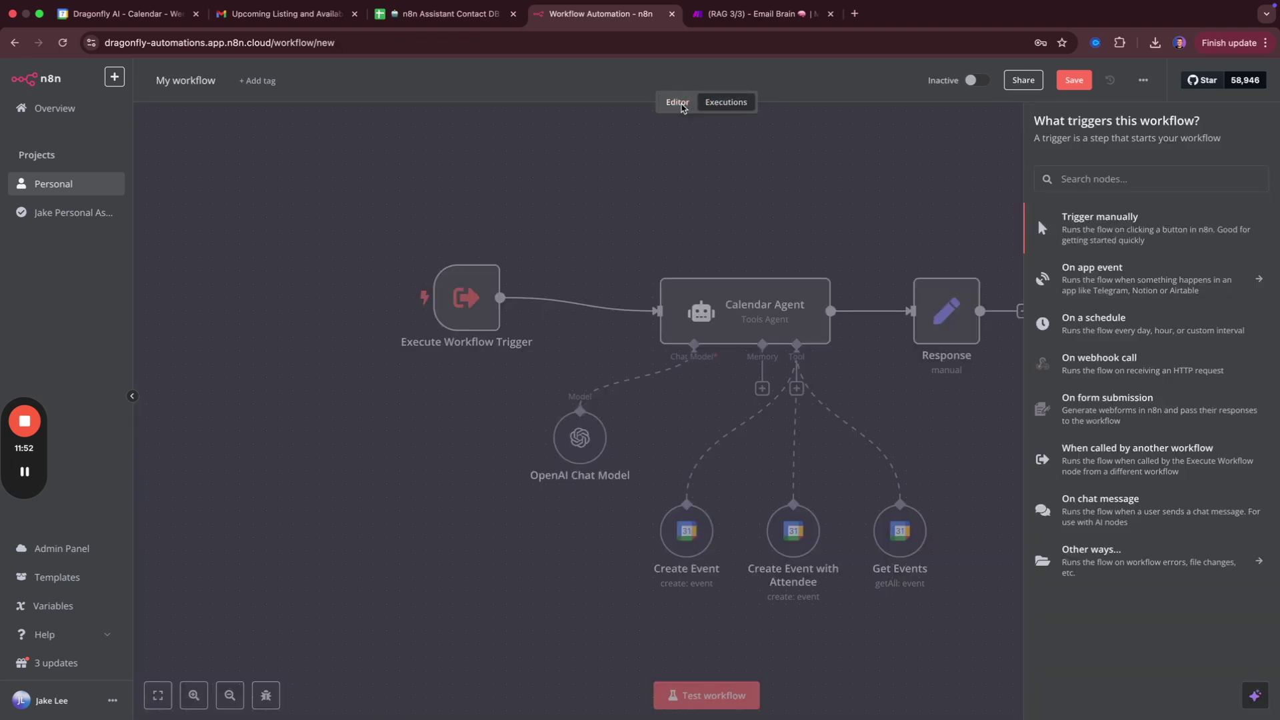
pyautogui.click(825, 192)
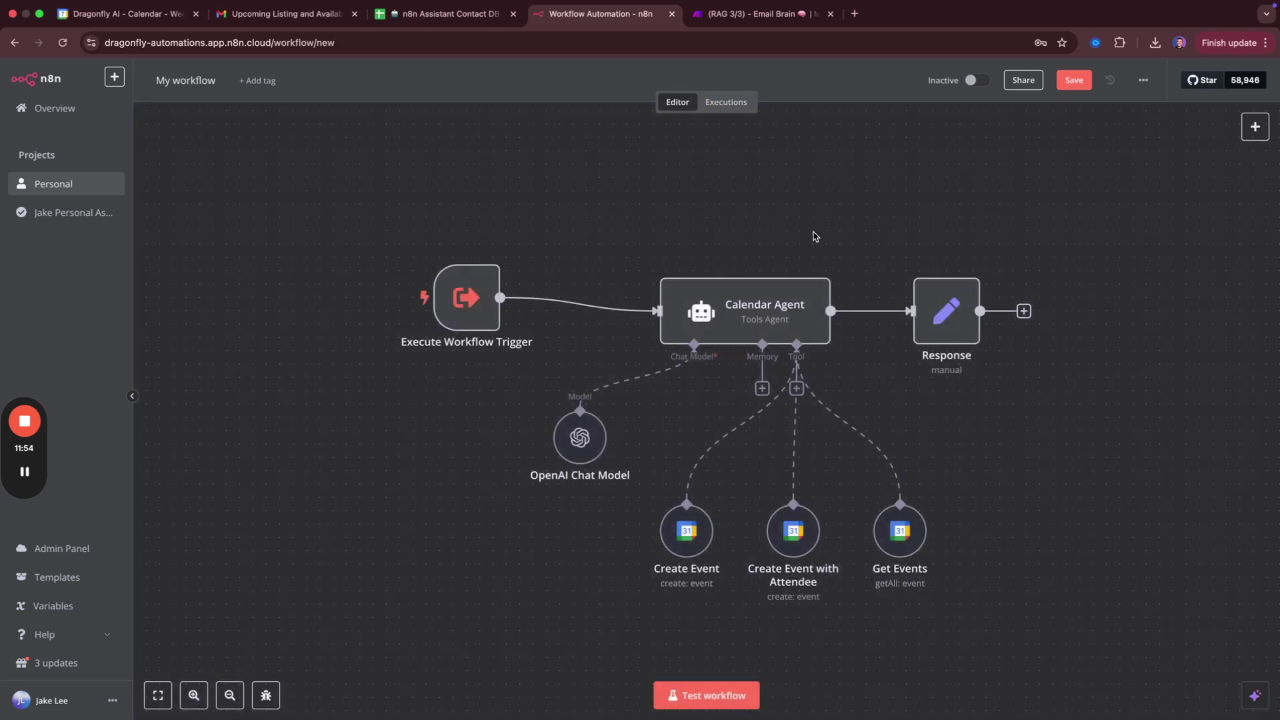
pyautogui.click(204, 92)
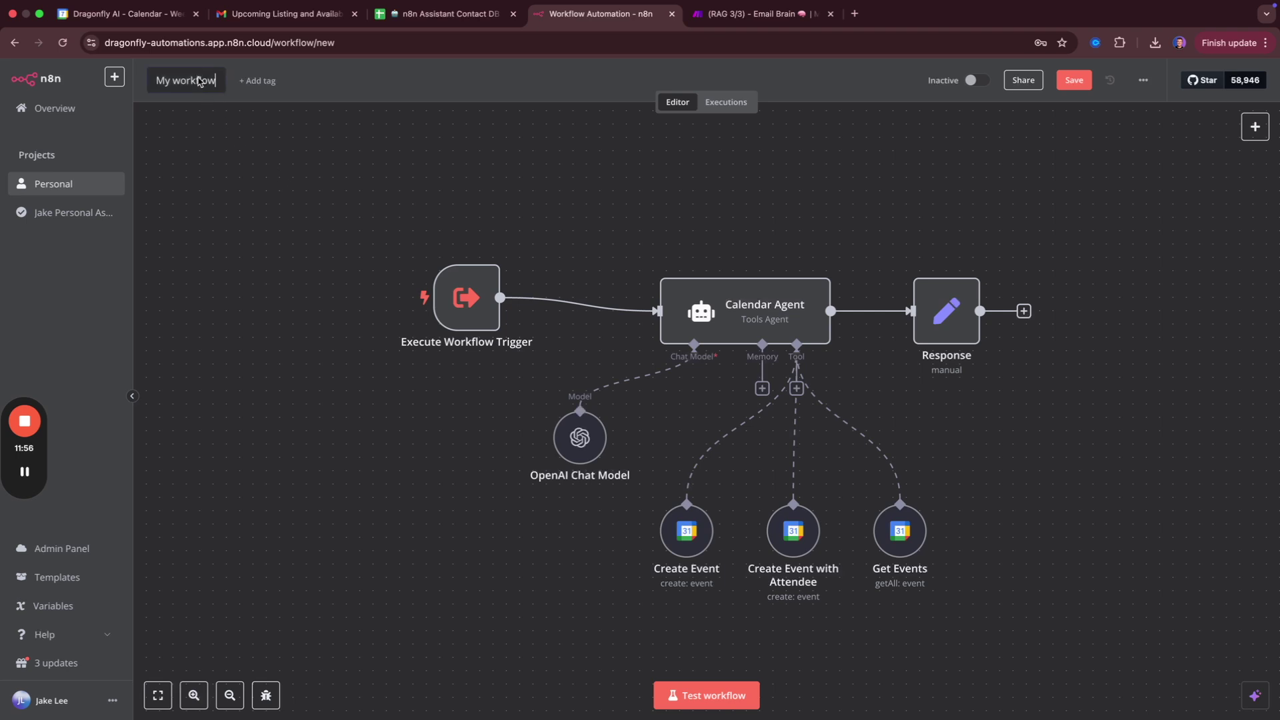
pyautogui.write('Calendar')
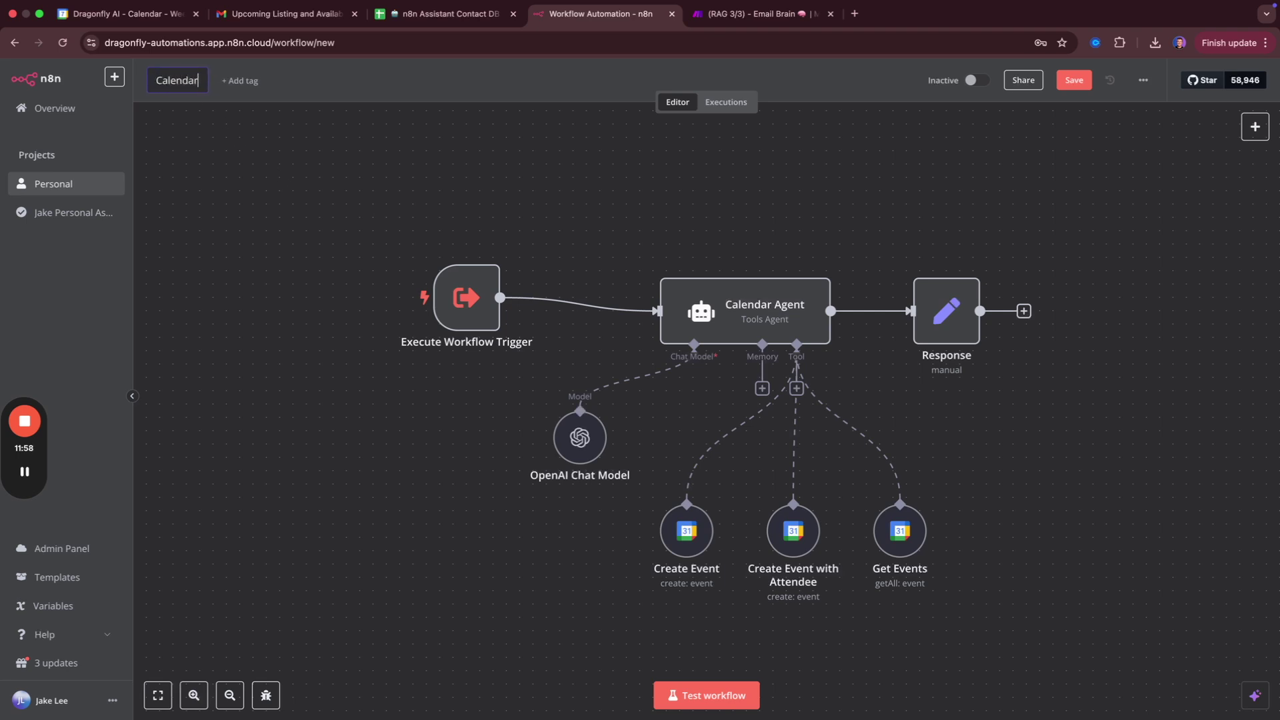
pyautogui.write(' Assistant')
pyautogui.press('Return')
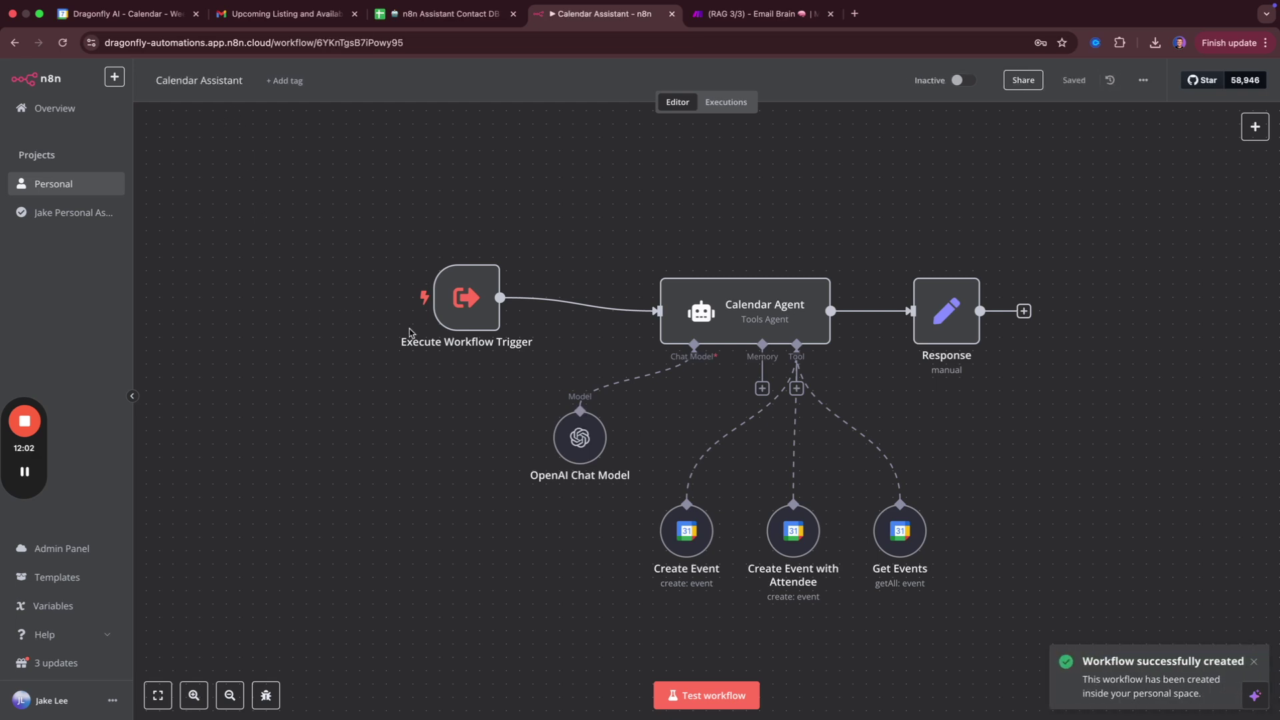
pyautogui.moveTo(588, 457)
pyautogui.moveTo(675, 530)
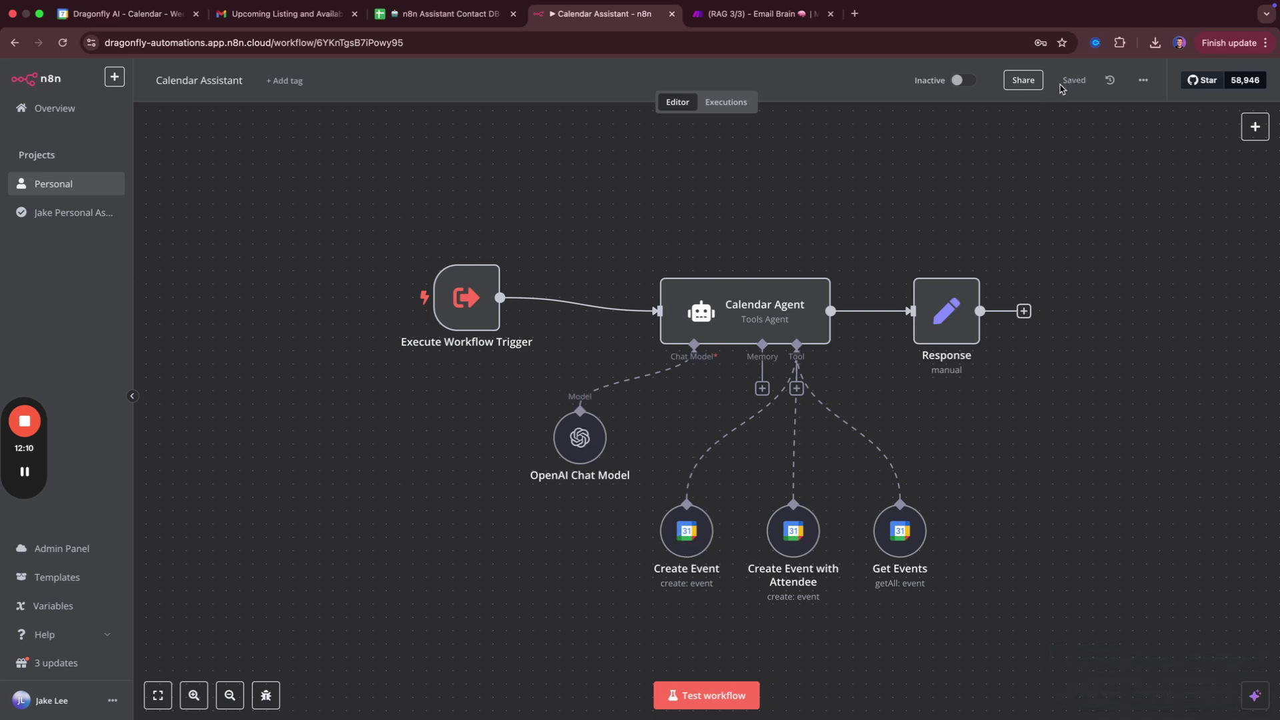
pyautogui.click(88, 183)
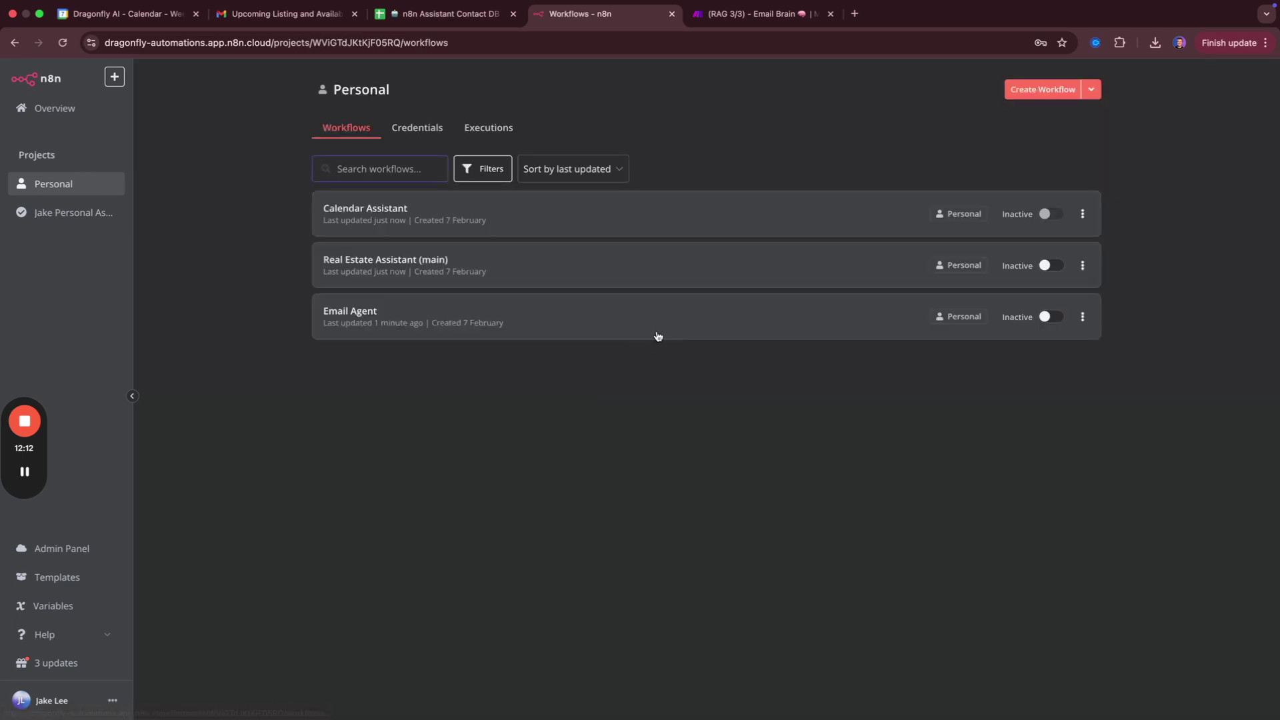
# In Real Estate Assistant (main), point the Email Agent tool at the Email Agent workflow.
pyautogui.click(545, 280)
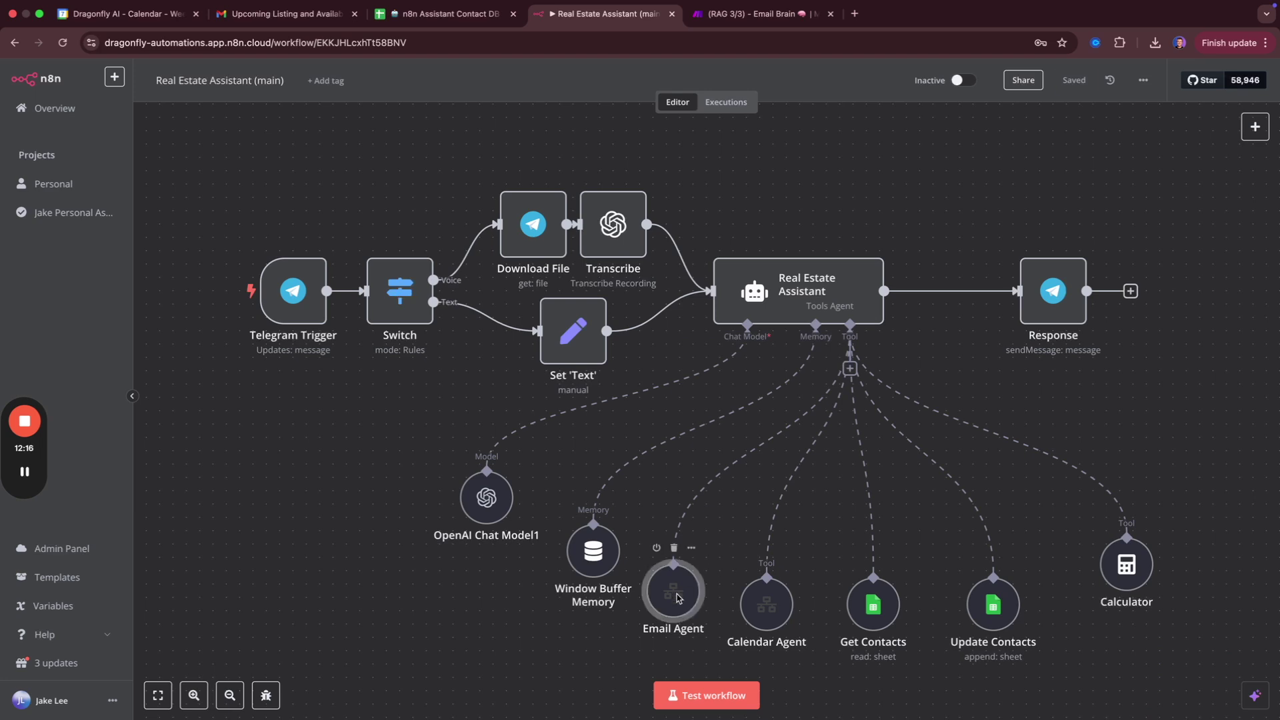
pyautogui.doubleClick(675, 590)
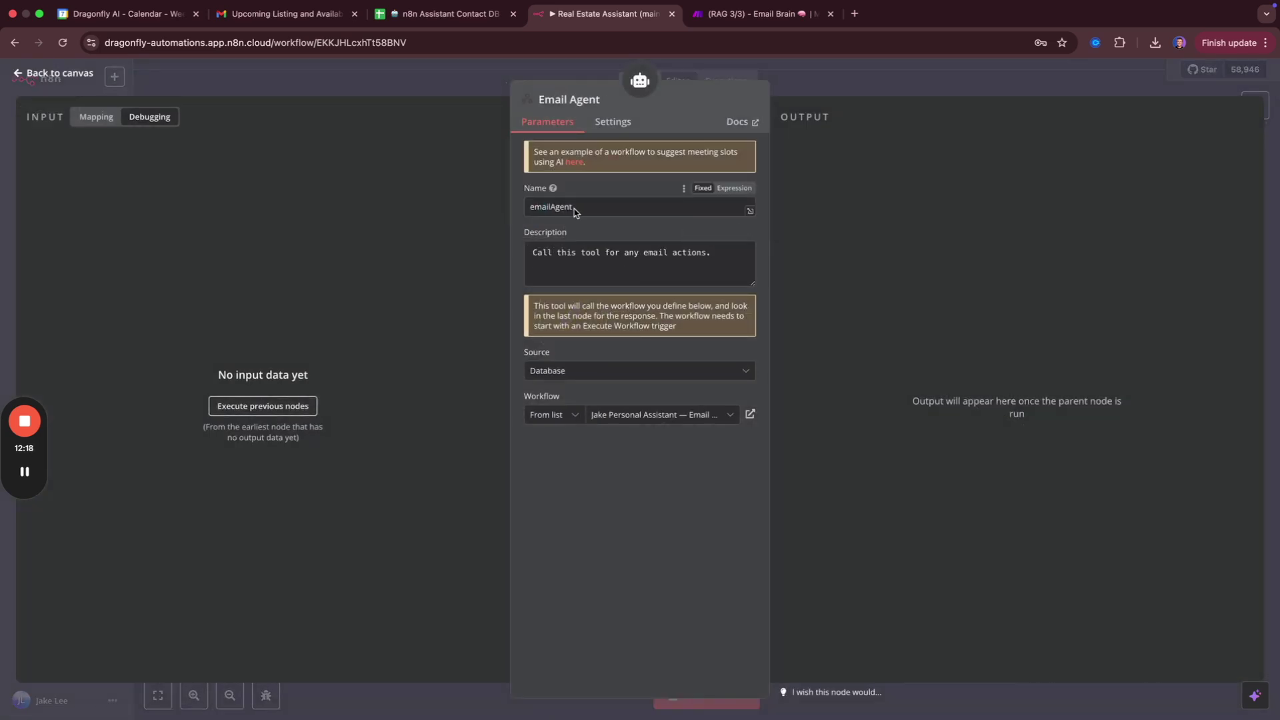
pyautogui.click(590, 370)
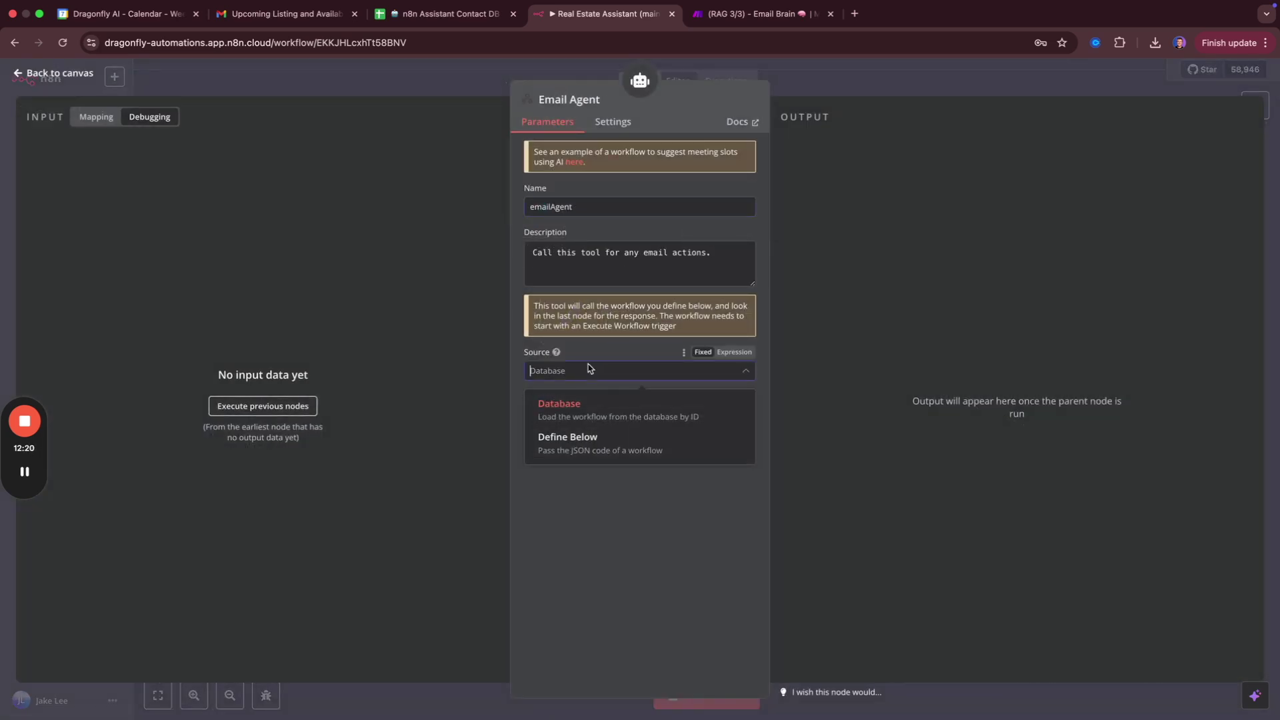
pyautogui.click(595, 343)
pyautogui.click(575, 419)
pyautogui.click(641, 418)
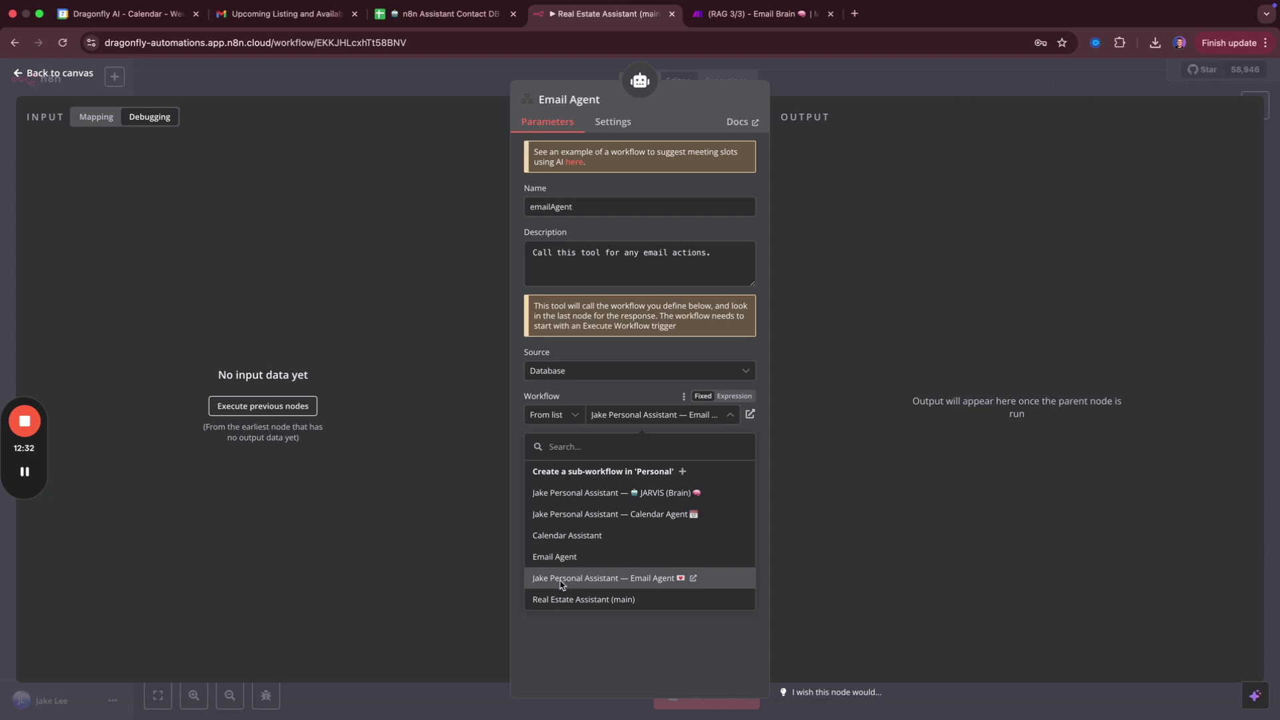
pyautogui.click(576, 578)
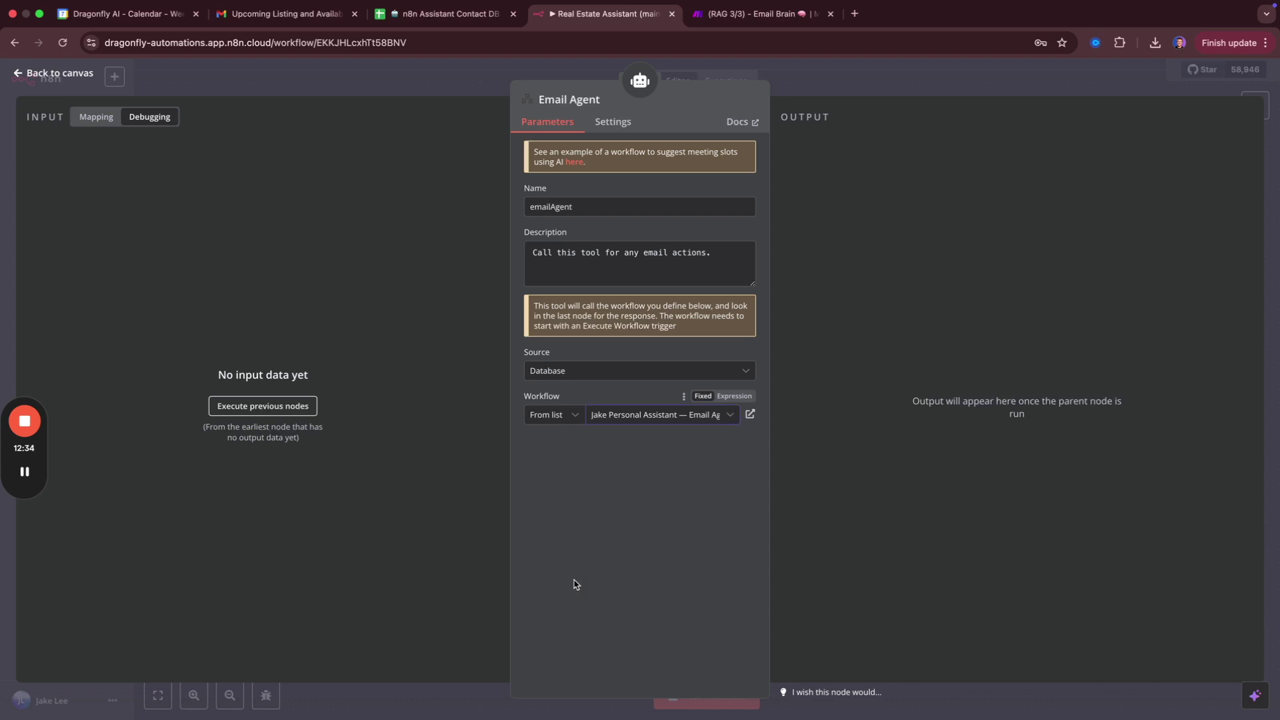
pyautogui.click(645, 427)
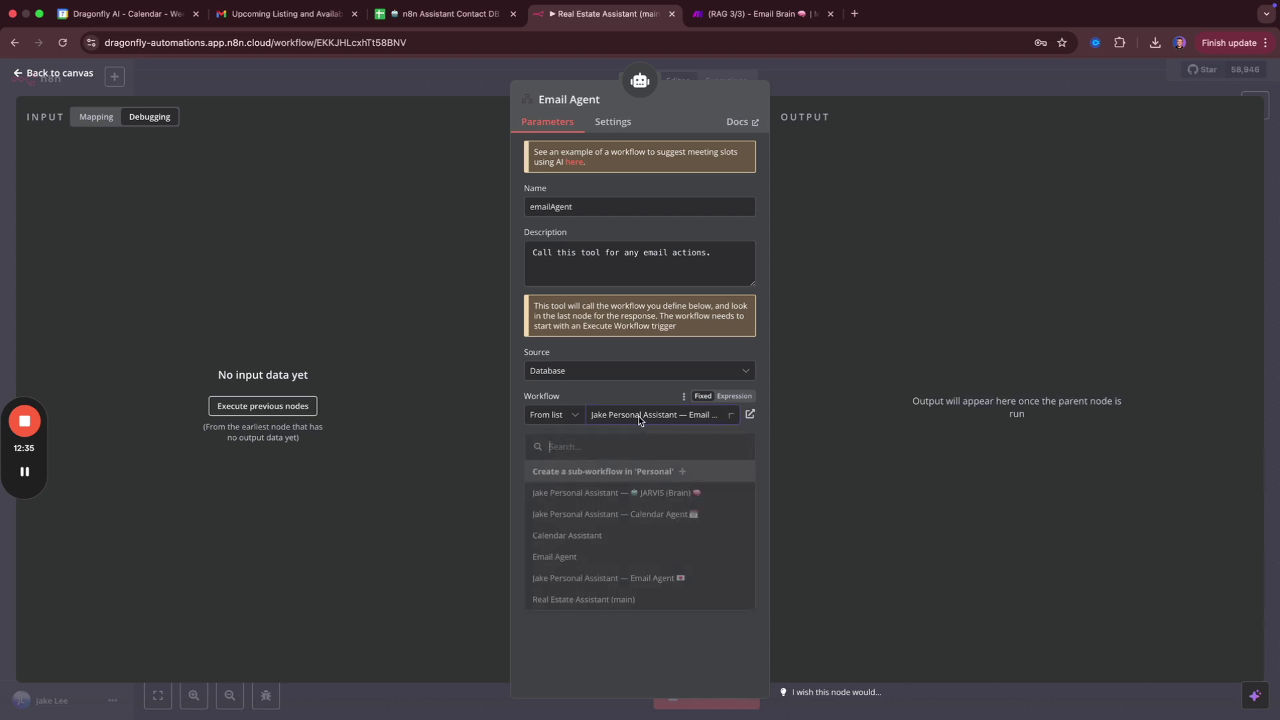
pyautogui.click(580, 552)
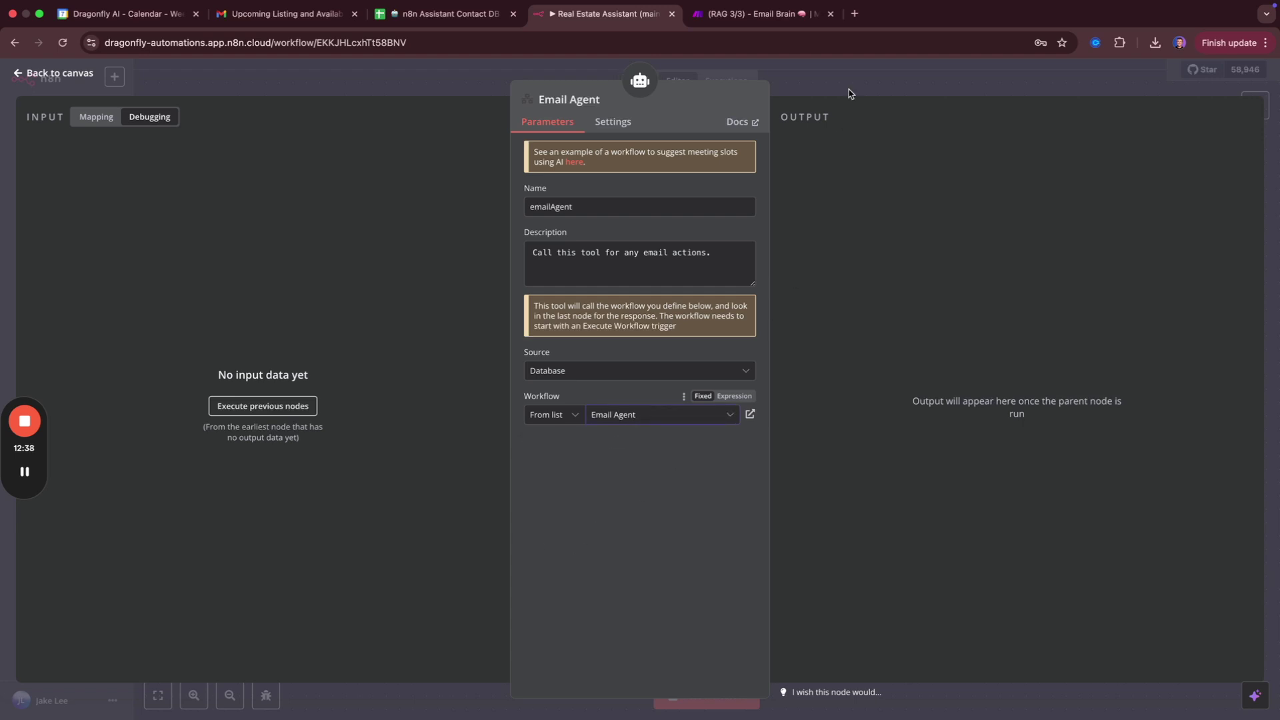
pyautogui.click(849, 96)
# Point the Calendar Agent tool at the Calendar Assistant workflow and save.
pyautogui.doubleClick(769, 617)
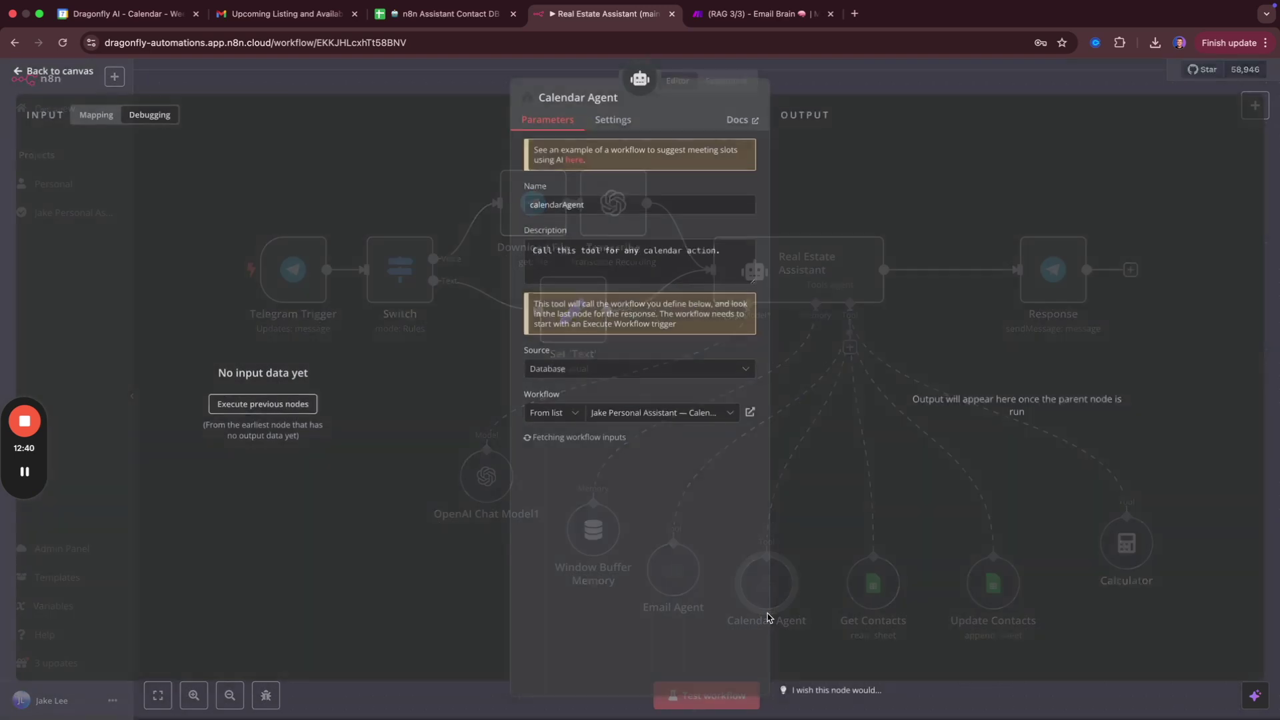
pyautogui.click(634, 414)
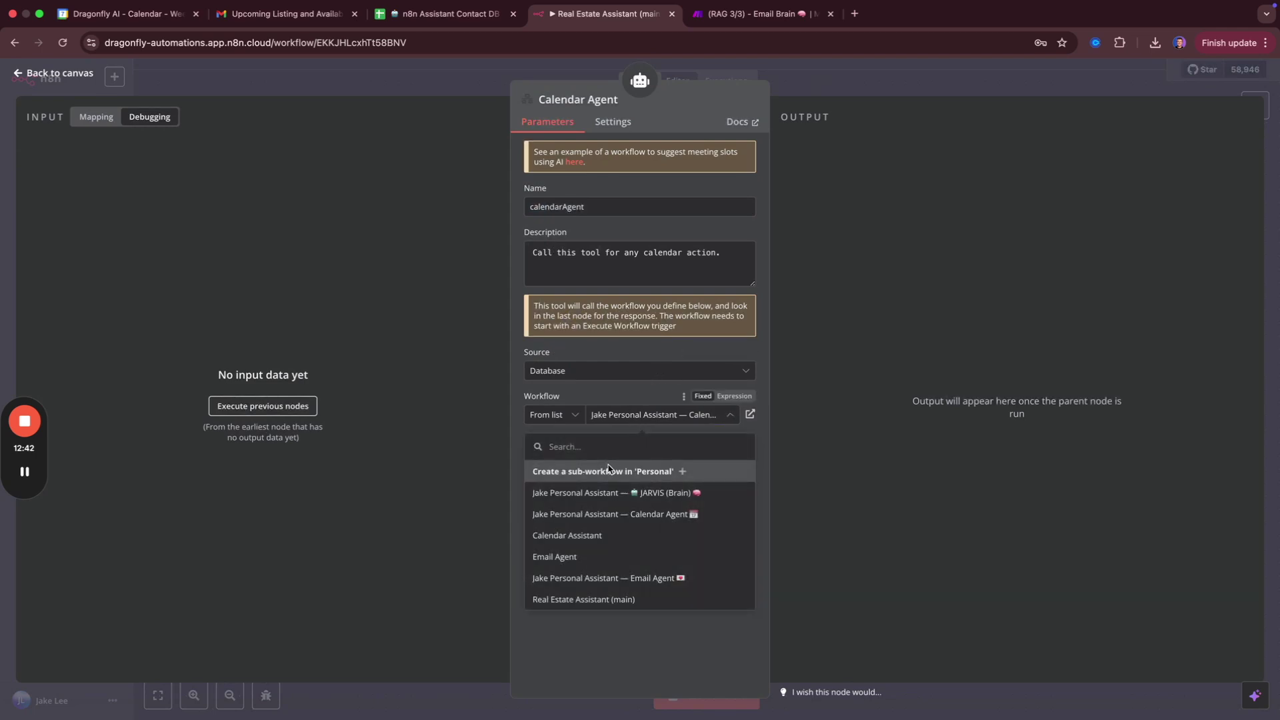
pyautogui.click(578, 537)
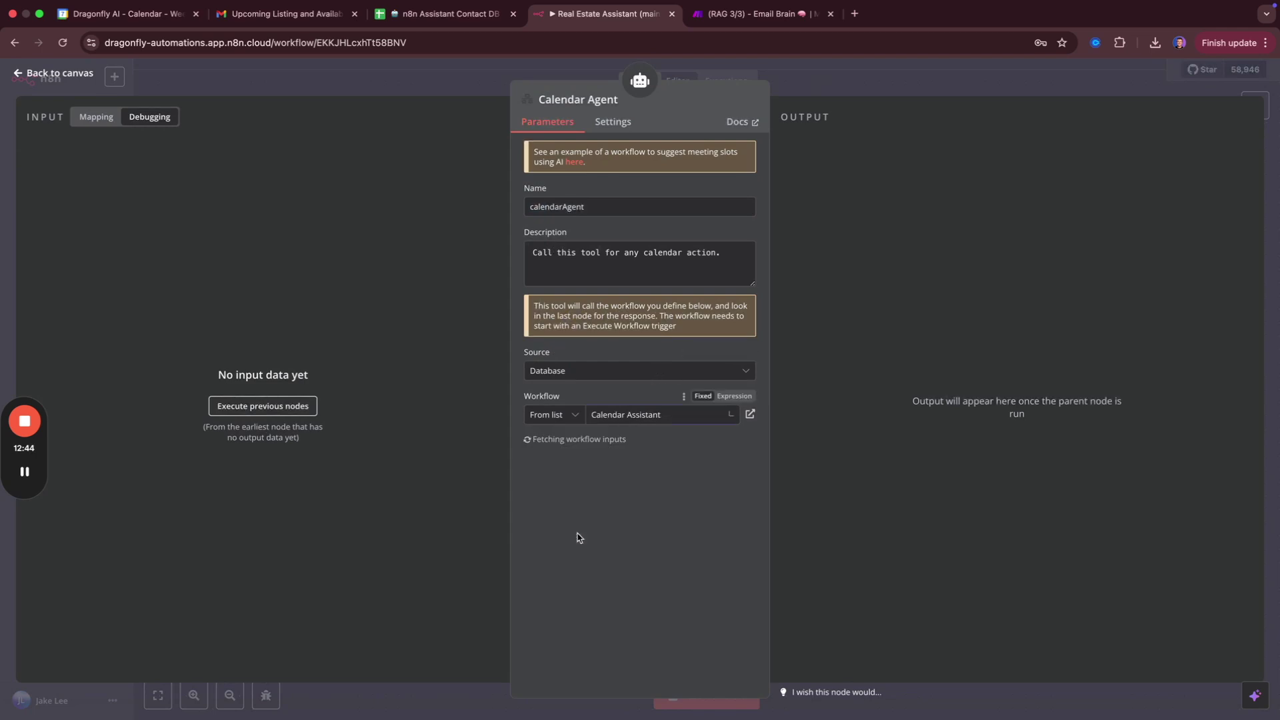
pyautogui.click(893, 89)
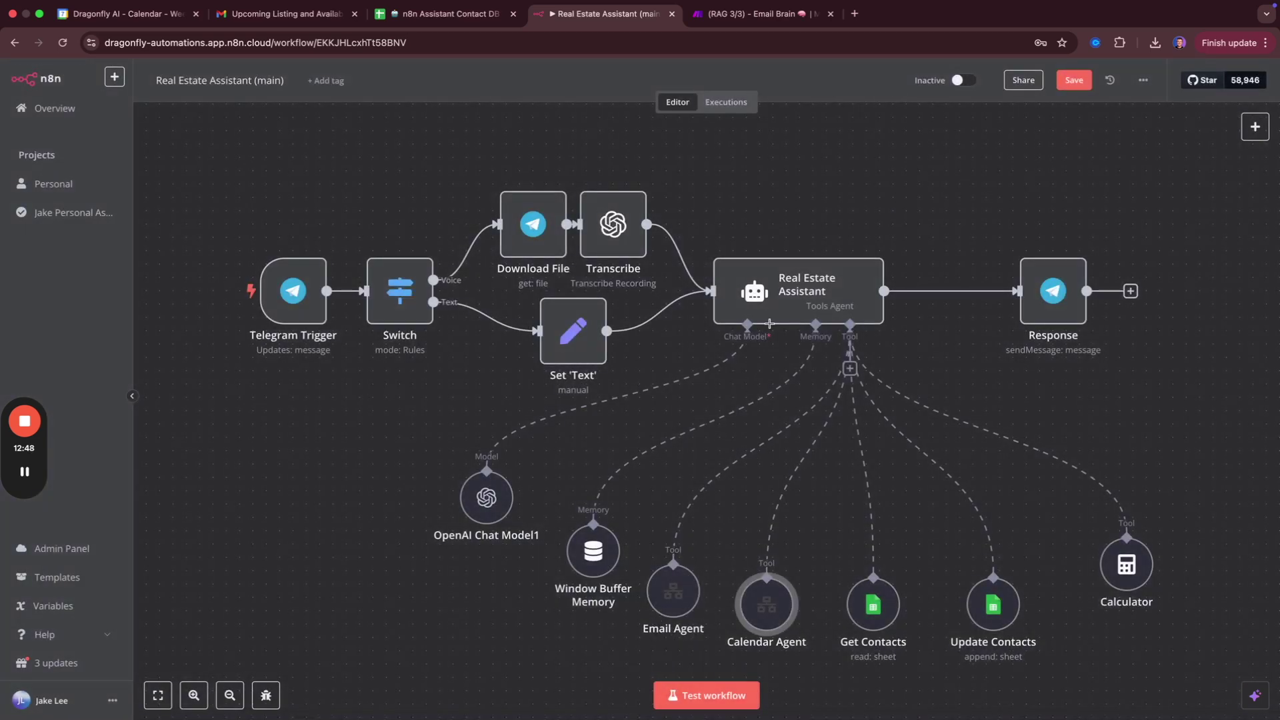
pyautogui.scroll(-1, 734, 490)
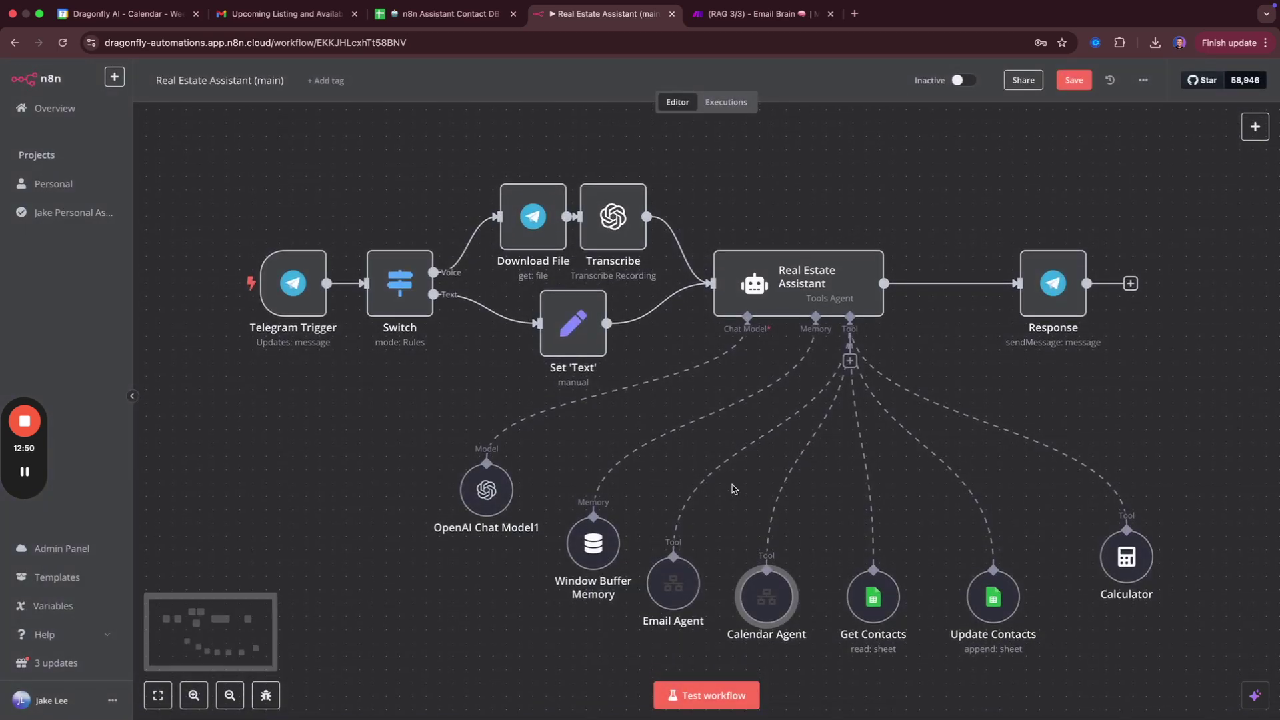
pyautogui.click(1075, 80)
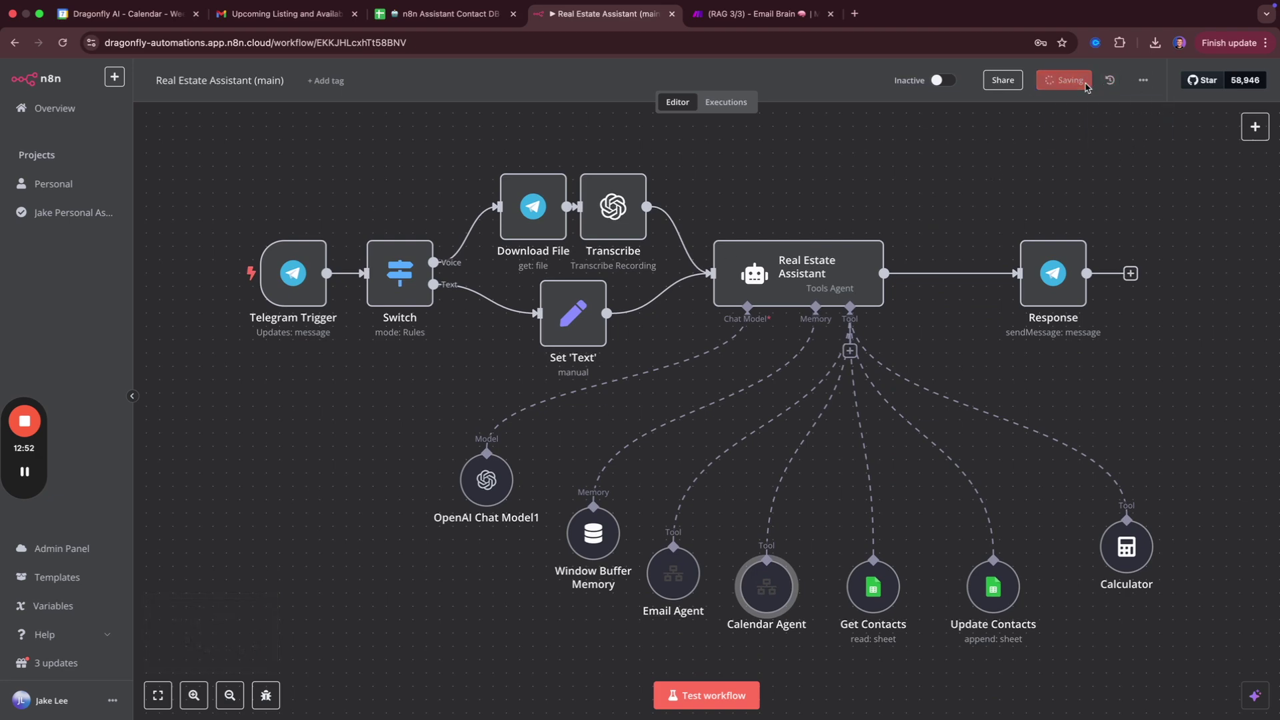
pyautogui.hotkey('ctrl', 'Left')
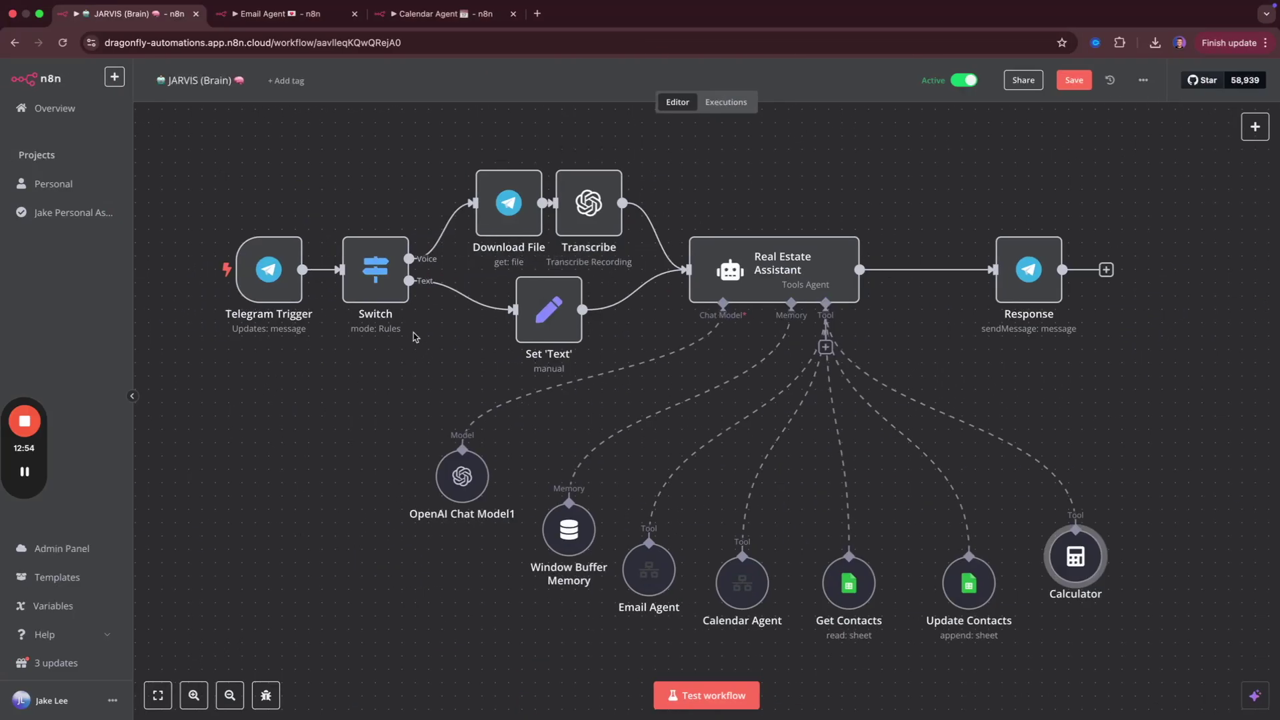
# Open the new Sarah bot's chat via BotFather's t.me link, found by searching 'sarah', and start it.
pyautogui.hotkey('ctrl', 'Left')
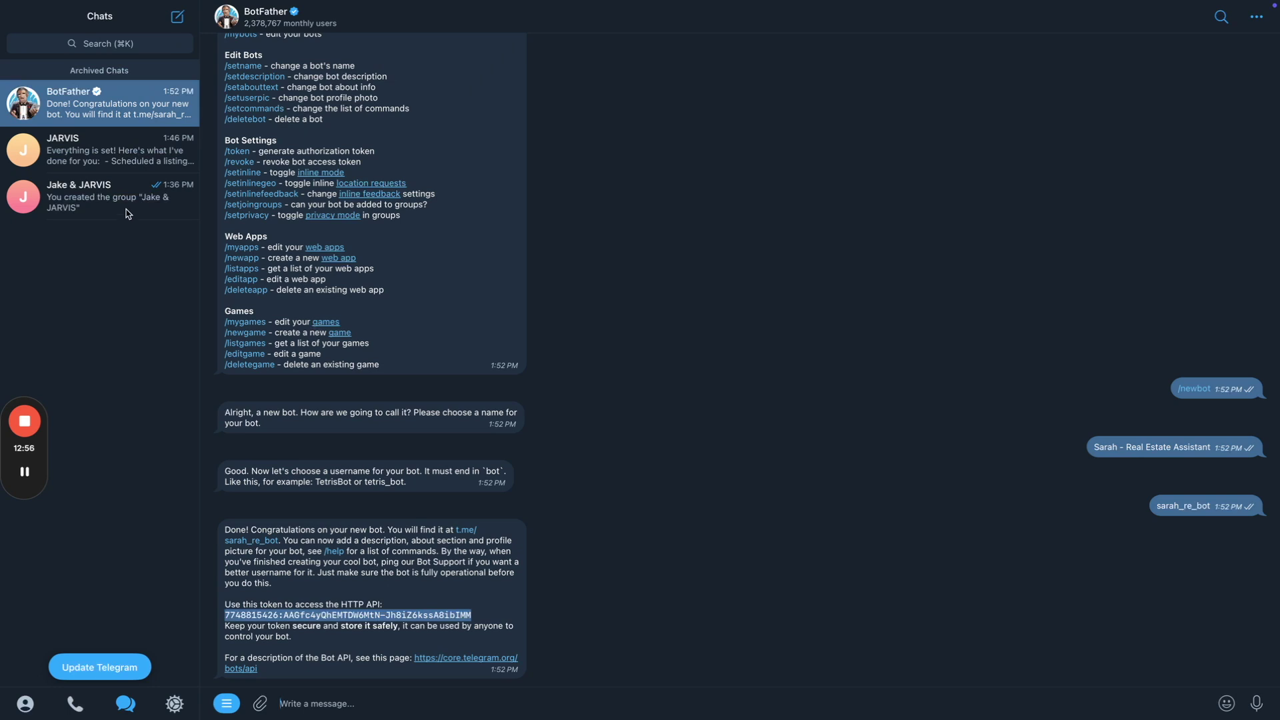
pyautogui.click(130, 44)
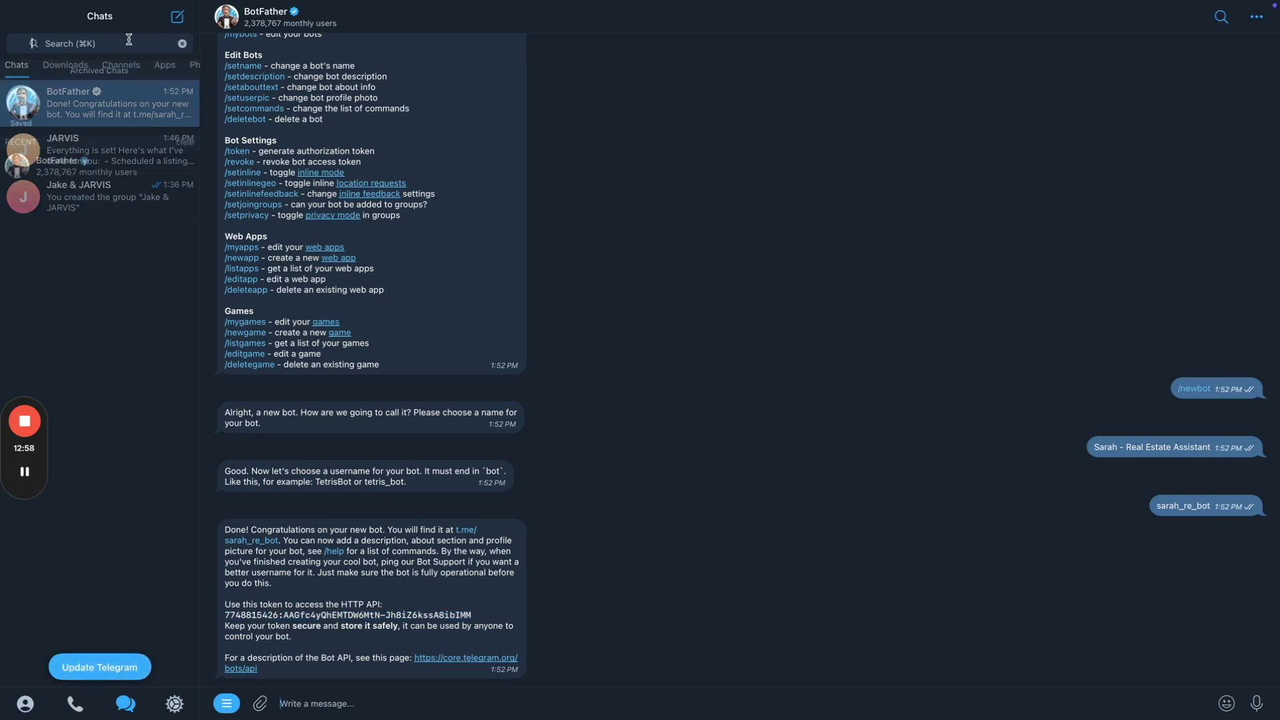
pyautogui.write('sarah')
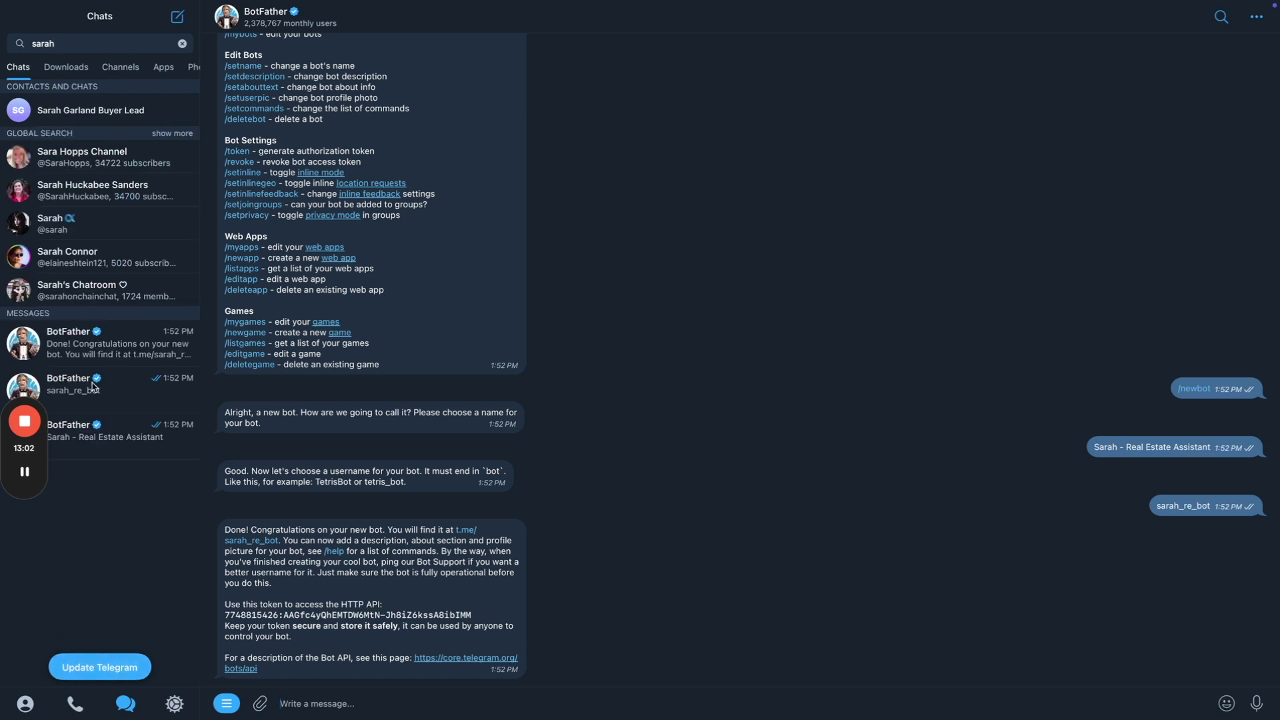
pyautogui.click(146, 450)
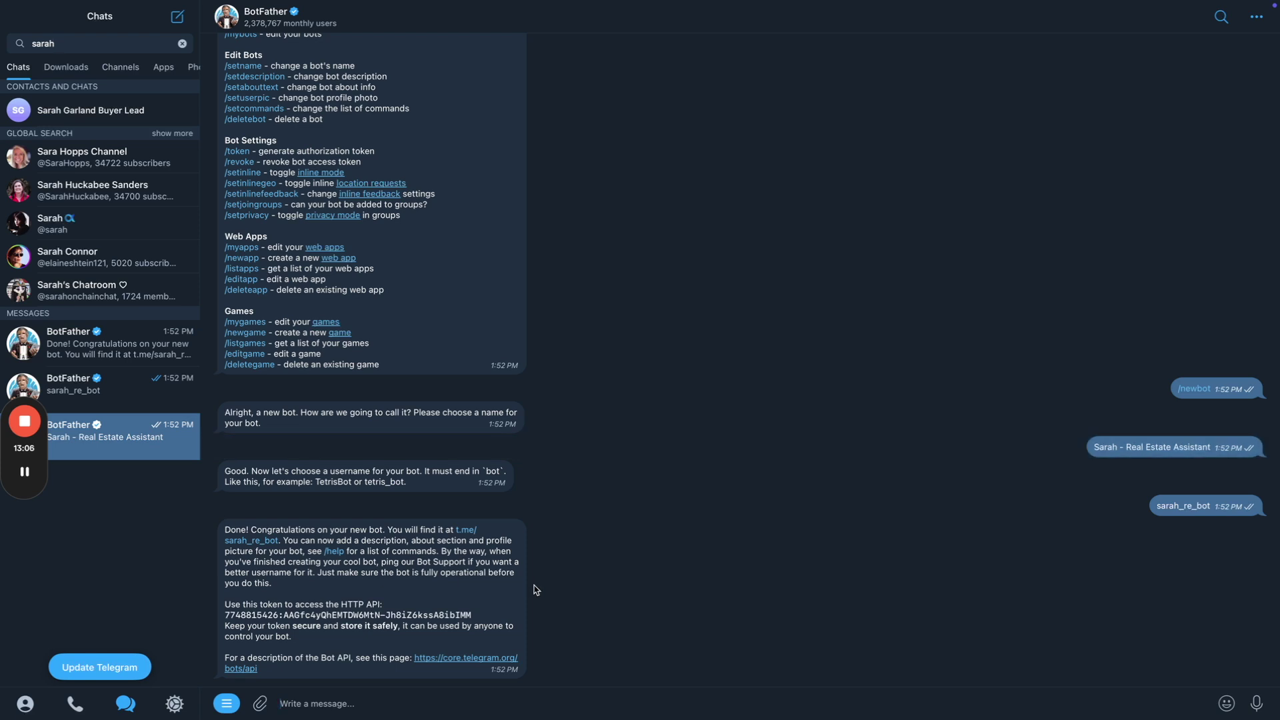
pyautogui.click(466, 531)
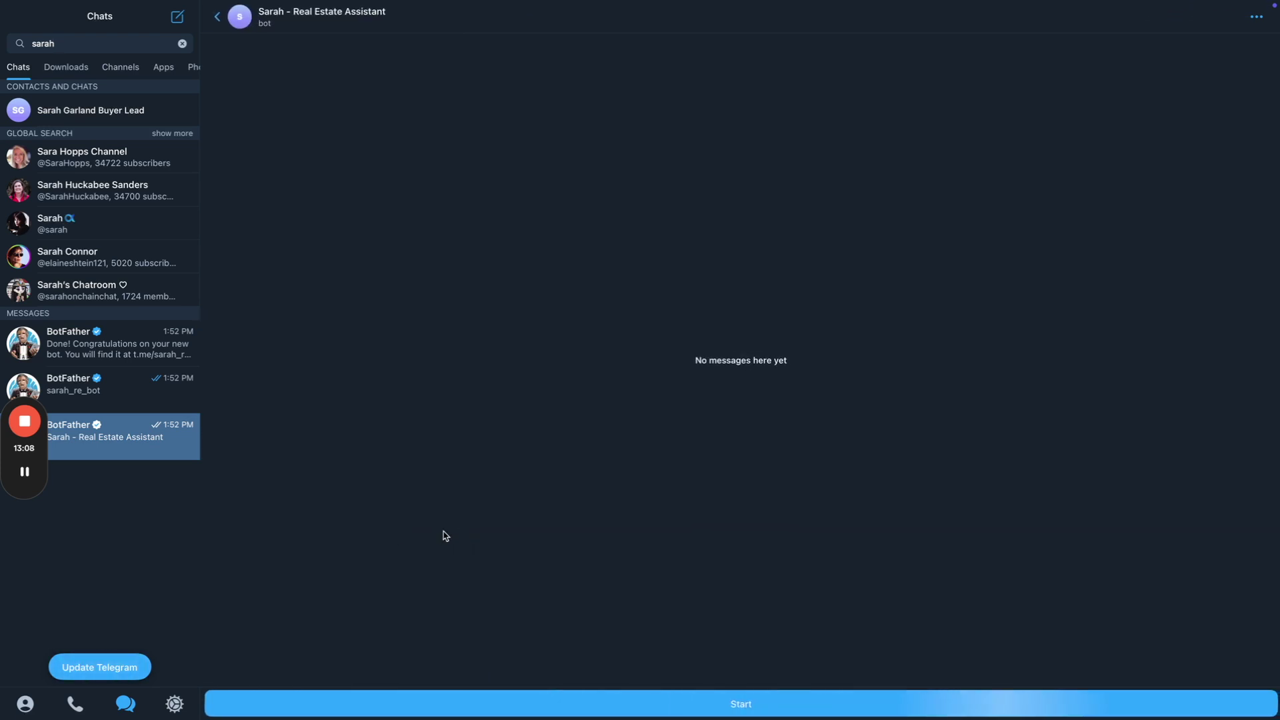
pyautogui.click(182, 43)
pyautogui.click(419, 705)
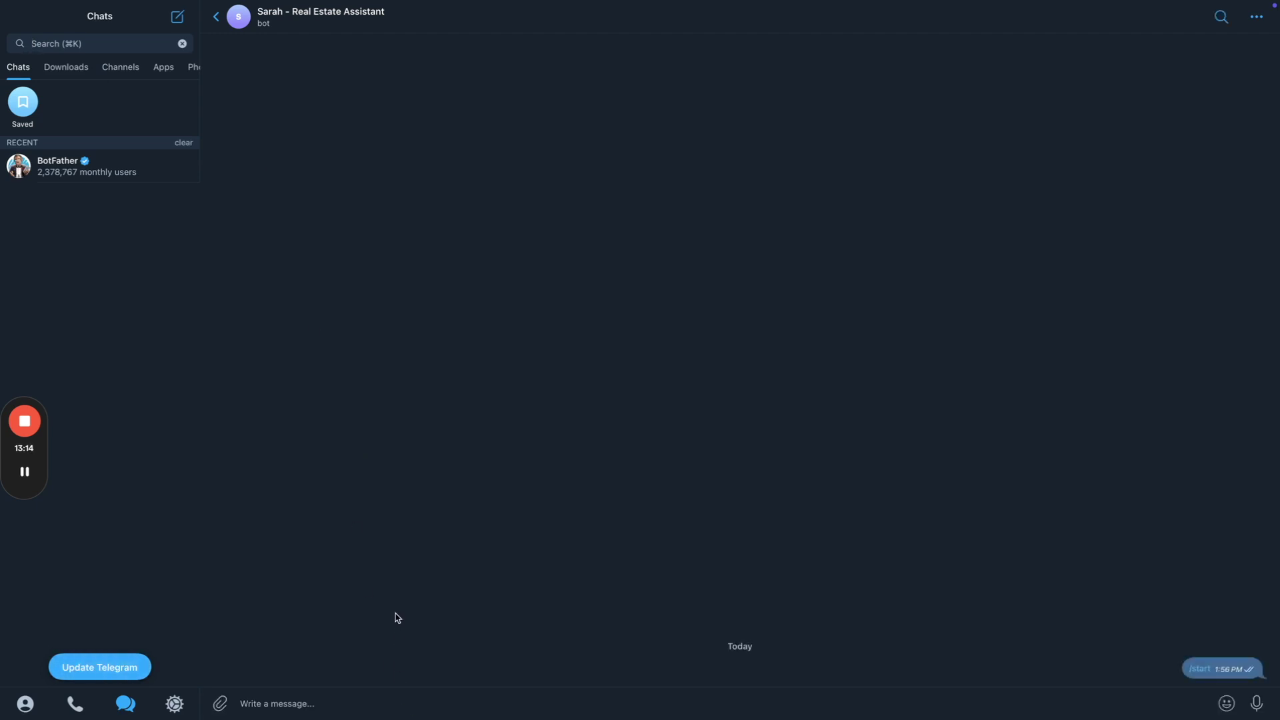
# Send the bot the test message 'hello are you there?'.
pyautogui.click(350, 705)
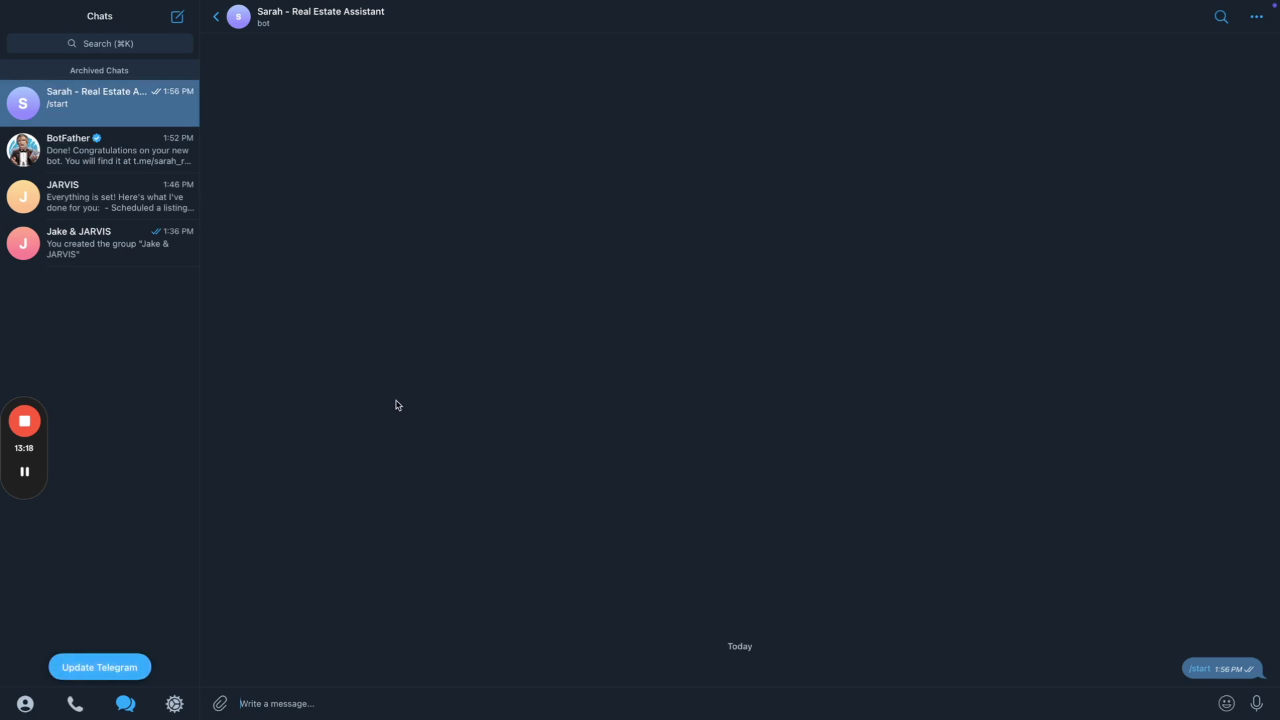
pyautogui.write('hel')
pyautogui.press('BackSpace')
pyautogui.press('BackSpace')
pyautogui.press('BackSpace')
pyautogui.write('hello are you there?')
pyautogui.press('Return')
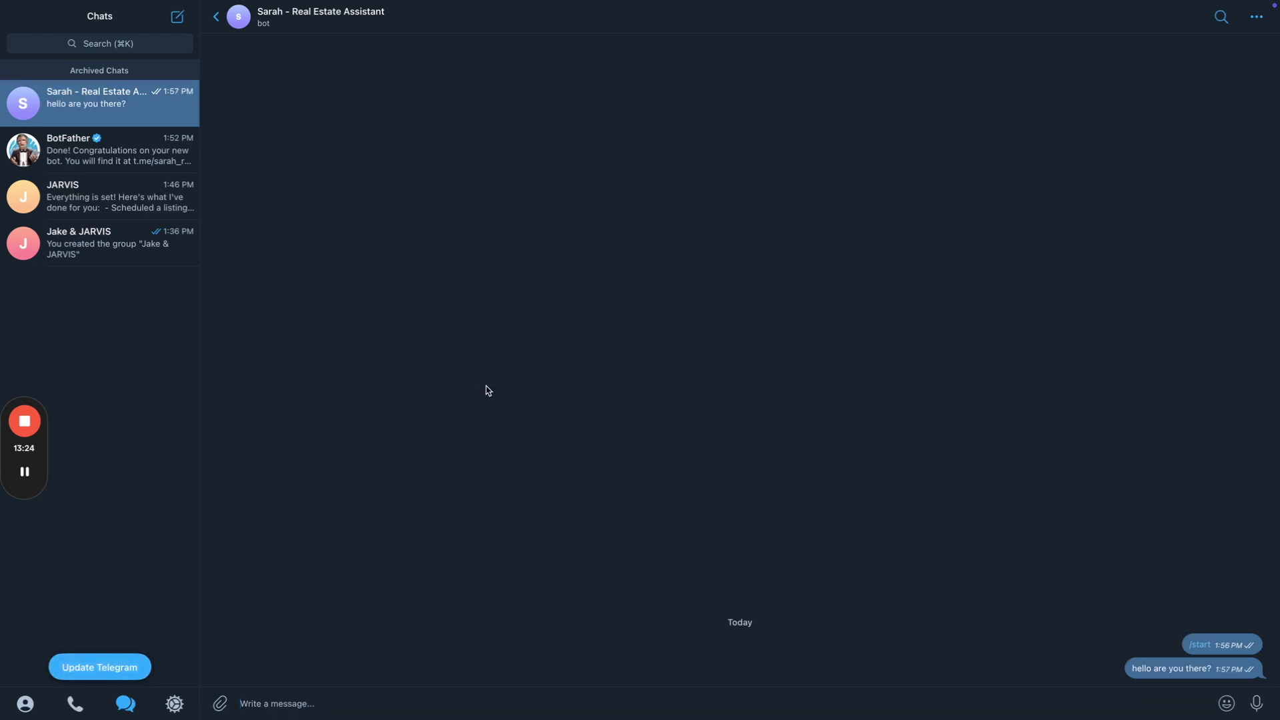
pyautogui.press('super+Tab')
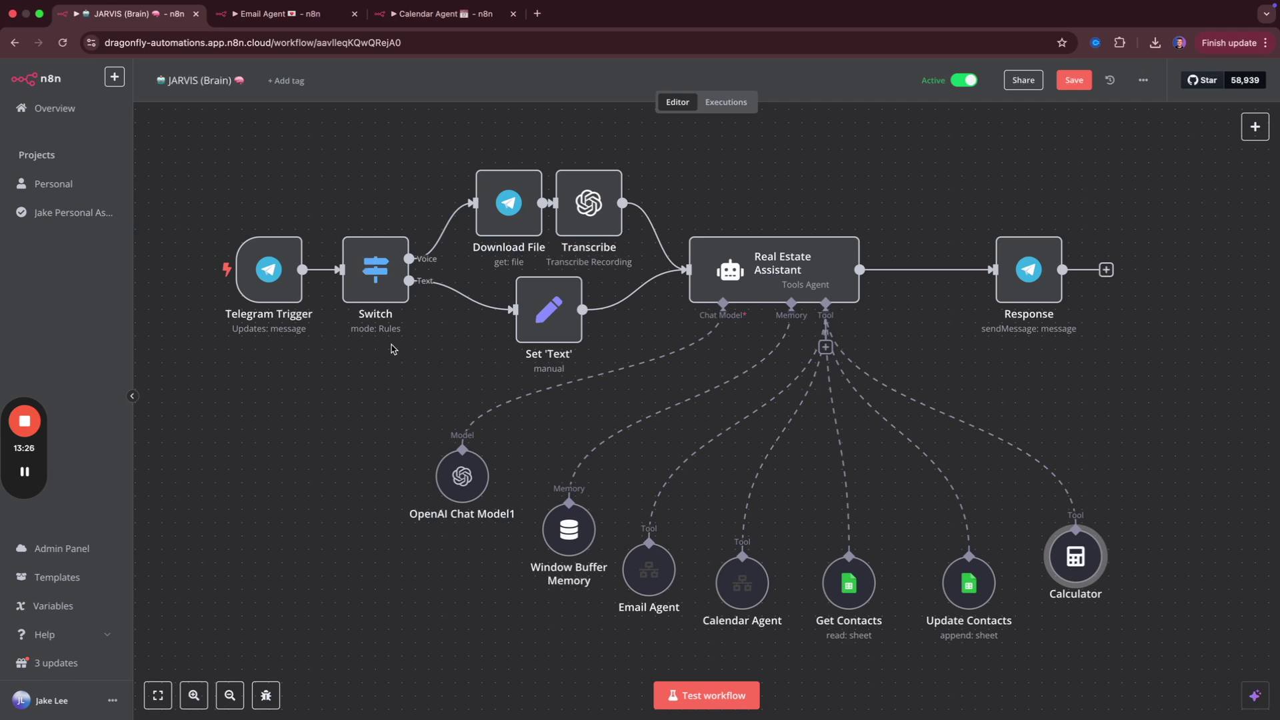
# Move the Calculator node up and right, nudge Update Contacts, and bring Telegram forward.
pyautogui.moveTo(291, 301)
pyautogui.hotkey('ctrl', 'Left')
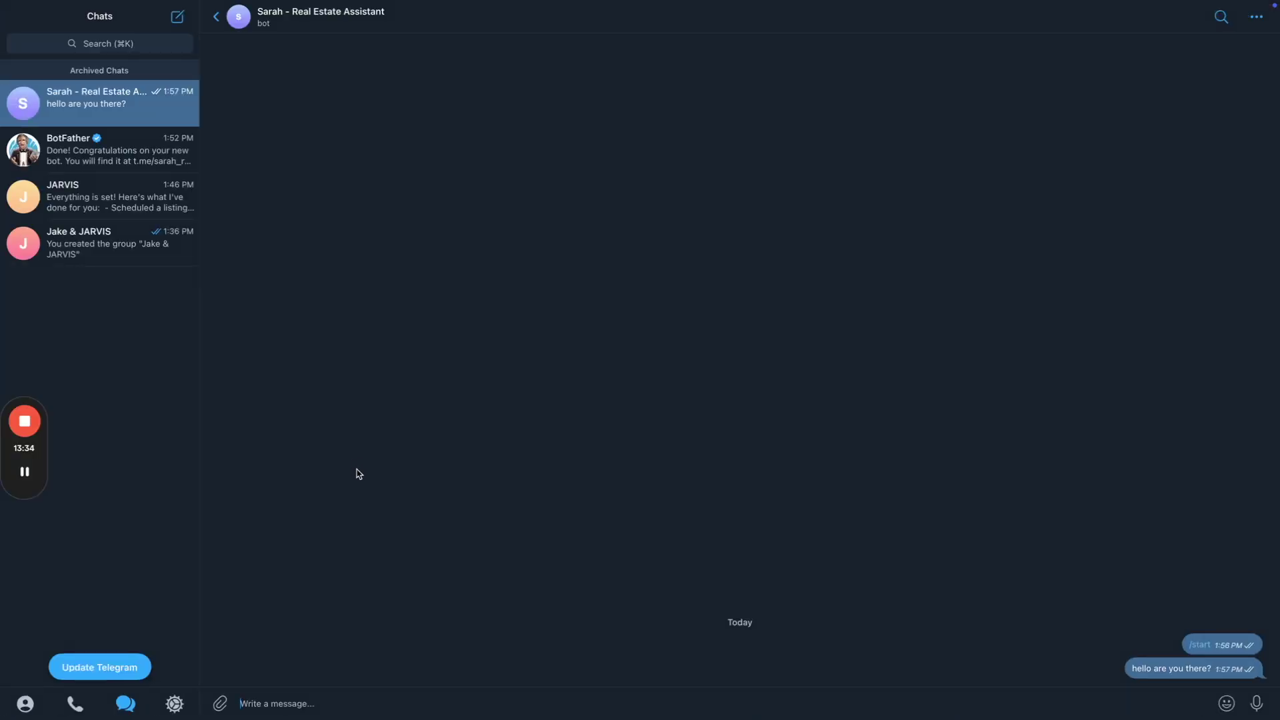
pyautogui.hotkey('ctrl', 'Right')
pyautogui.moveTo(847, 432)
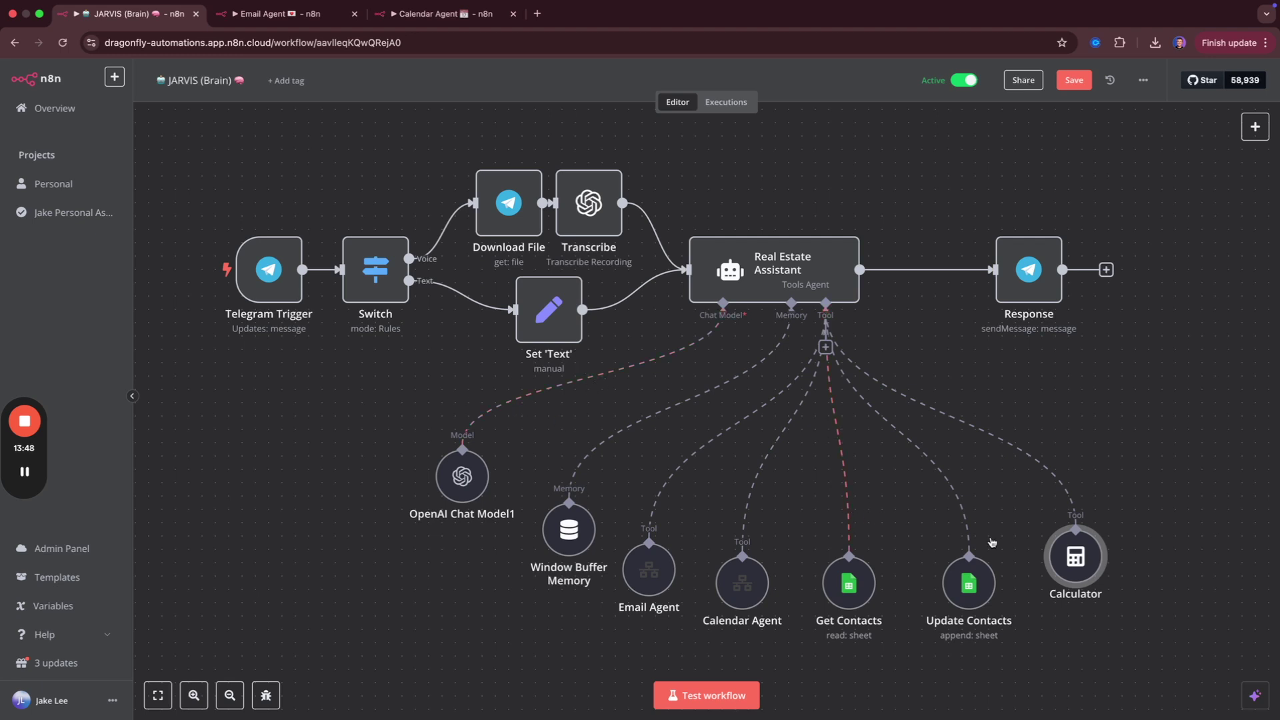
pyautogui.moveTo(1080, 560); pyautogui.dragTo(1159, 465)
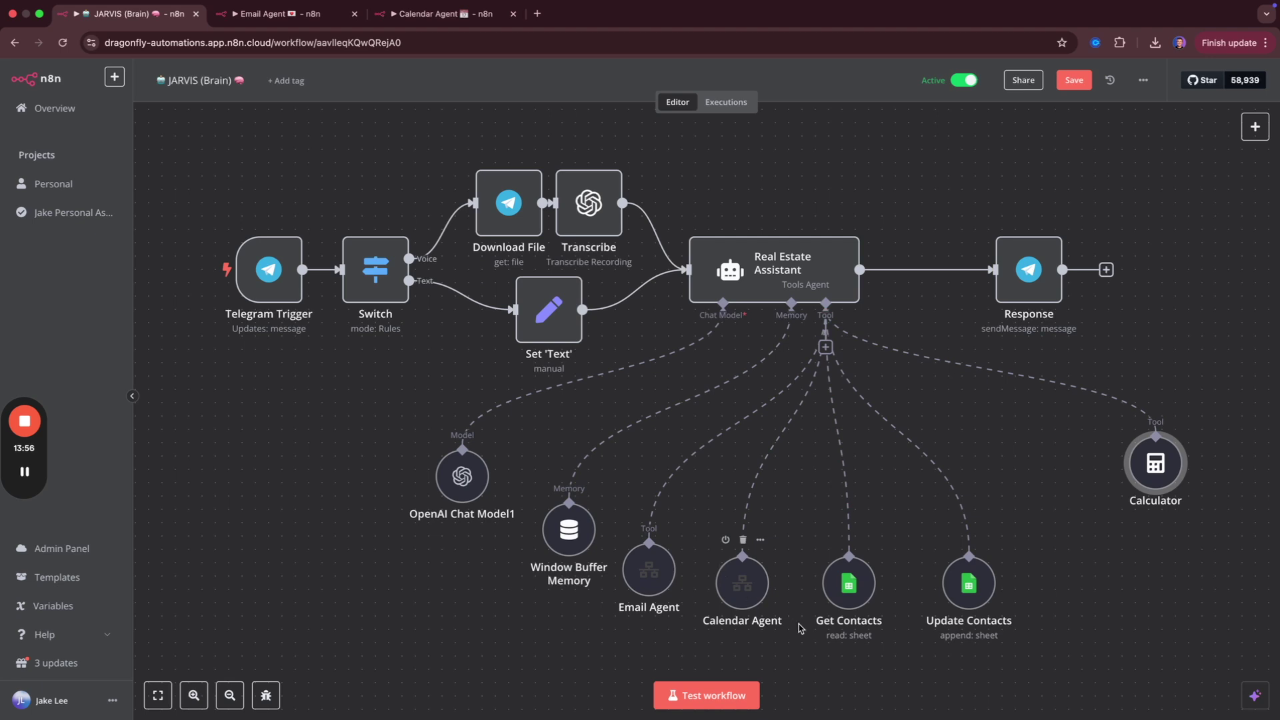
pyautogui.moveTo(964, 593); pyautogui.dragTo(934, 596)
pyautogui.hotkey('ctrl', 'Left')
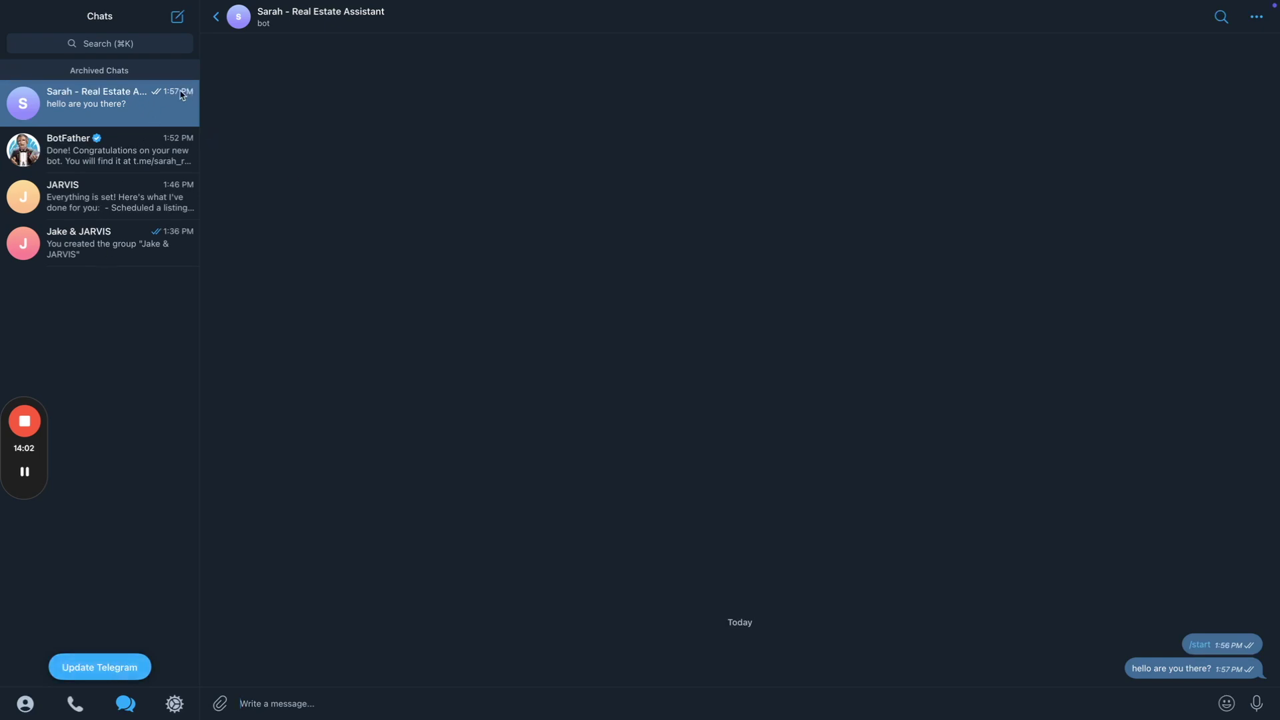
# Delete the Sarah - Real Estate Assistant chat in Telegram.
pyautogui.hscroll(2, 177, 107)
pyautogui.hscroll(4, 172, 109)
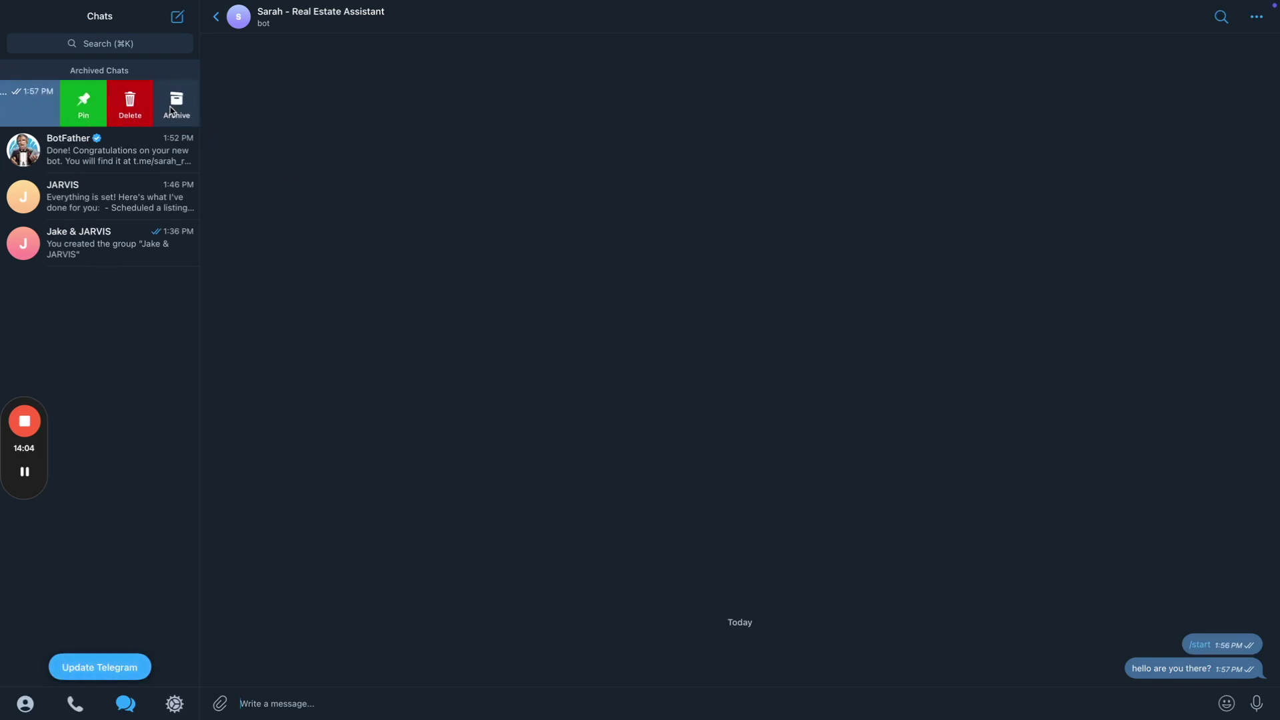
pyautogui.click(152, 112)
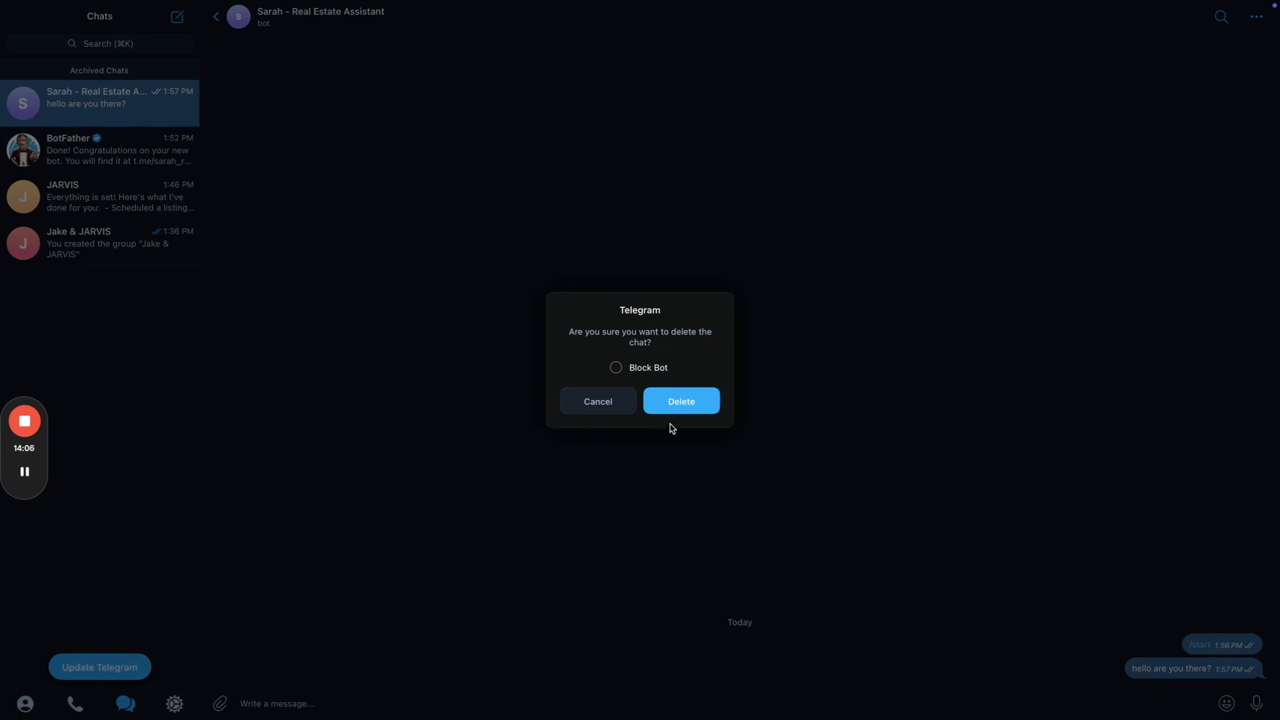
pyautogui.click(677, 408)
# Ask JARVIS to add a new contact, giving their email and phone number.
pyautogui.click(94, 148)
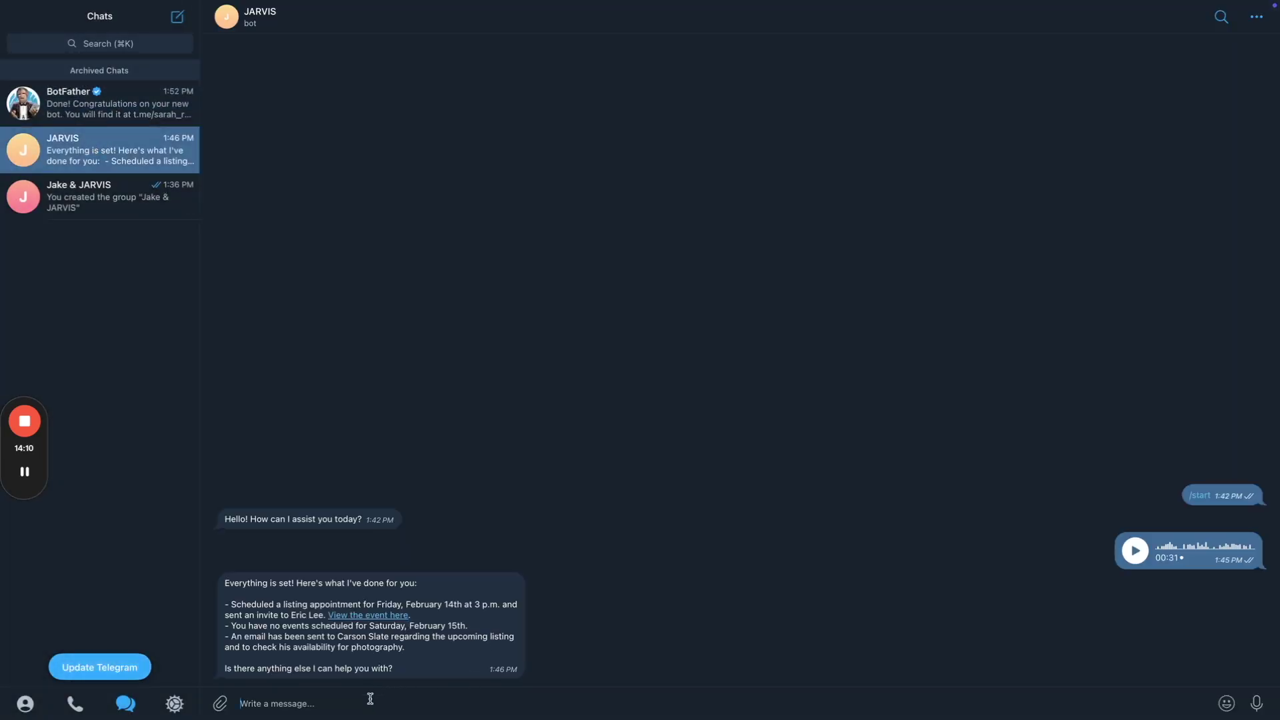
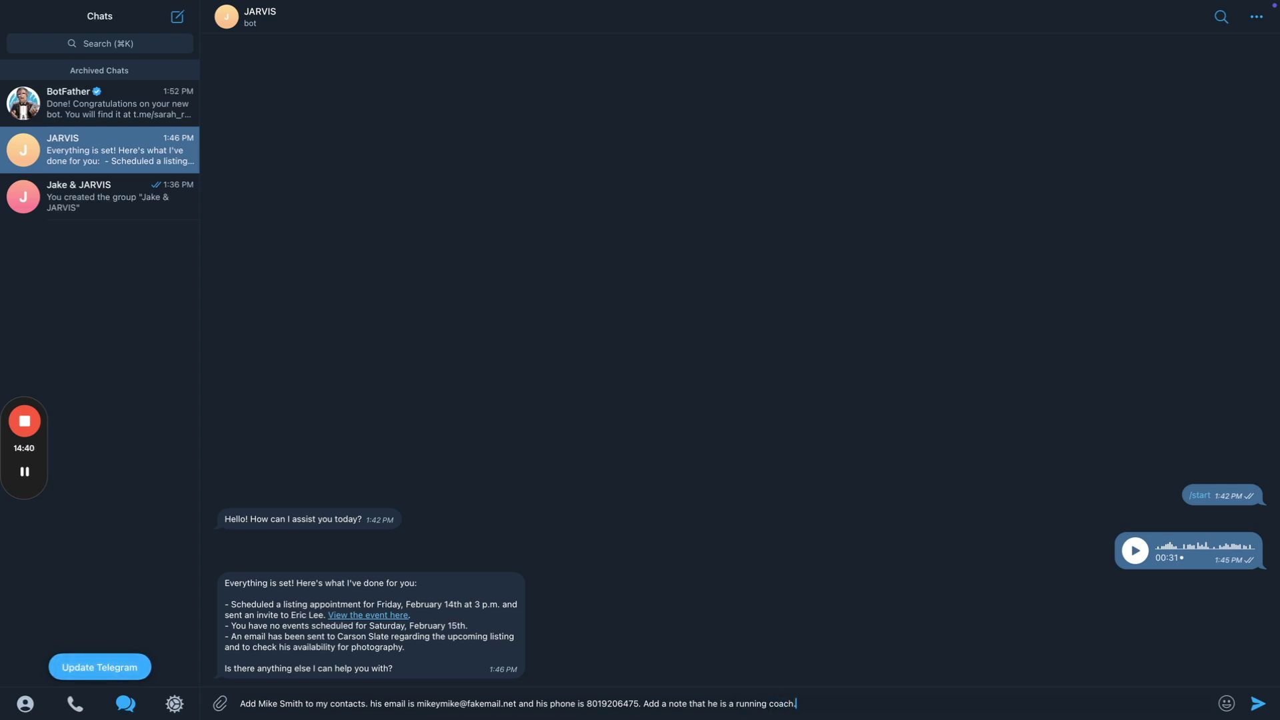
pyautogui.press('Return')
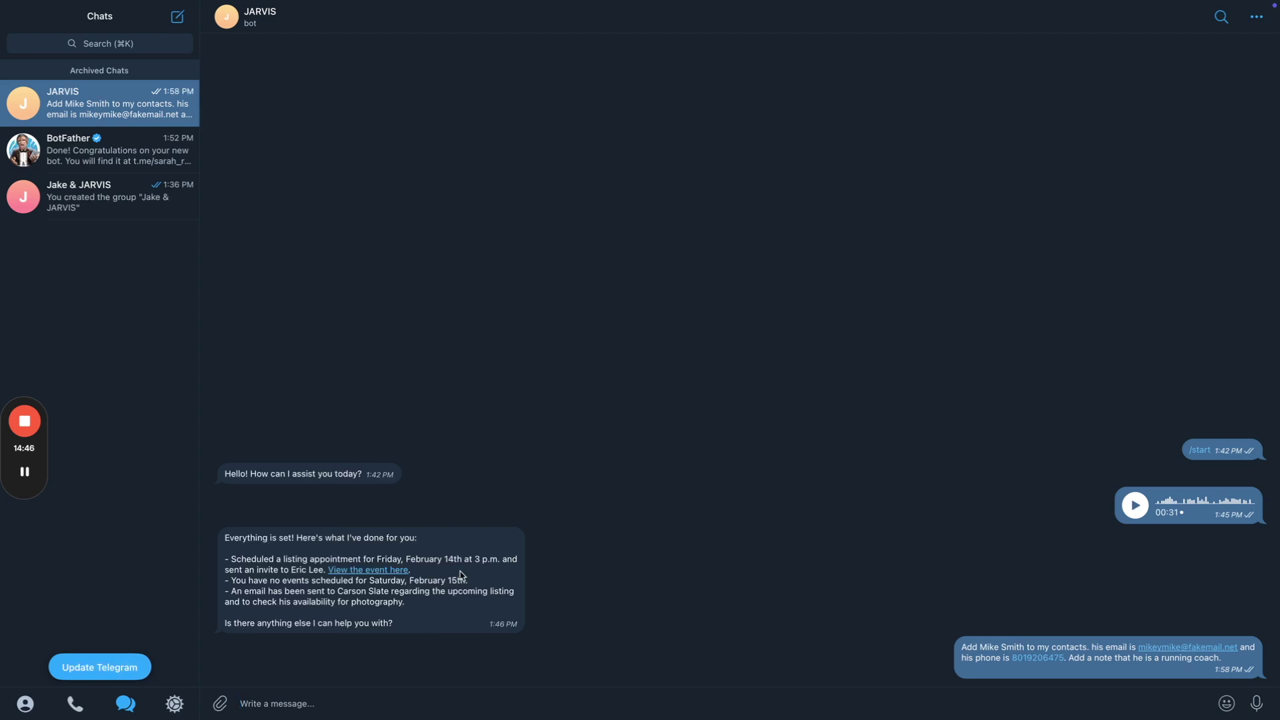
pyautogui.press('super+Tab')
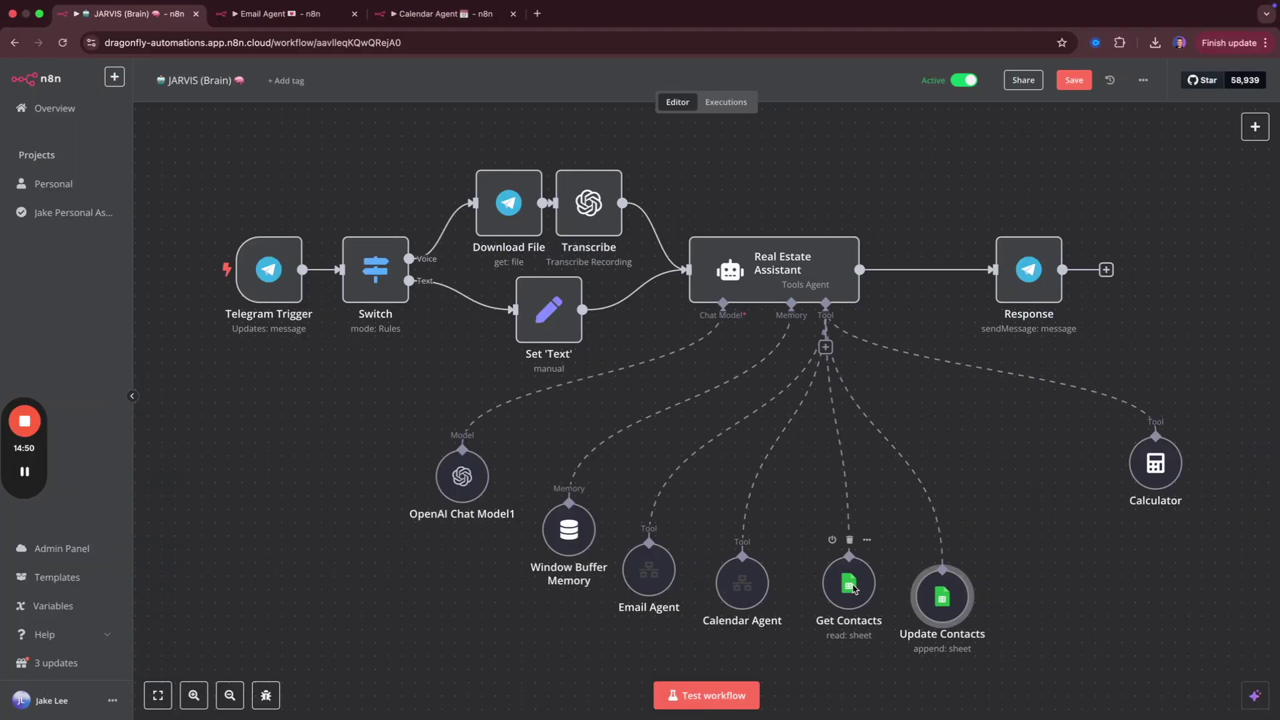
pyautogui.press('super+Tab')
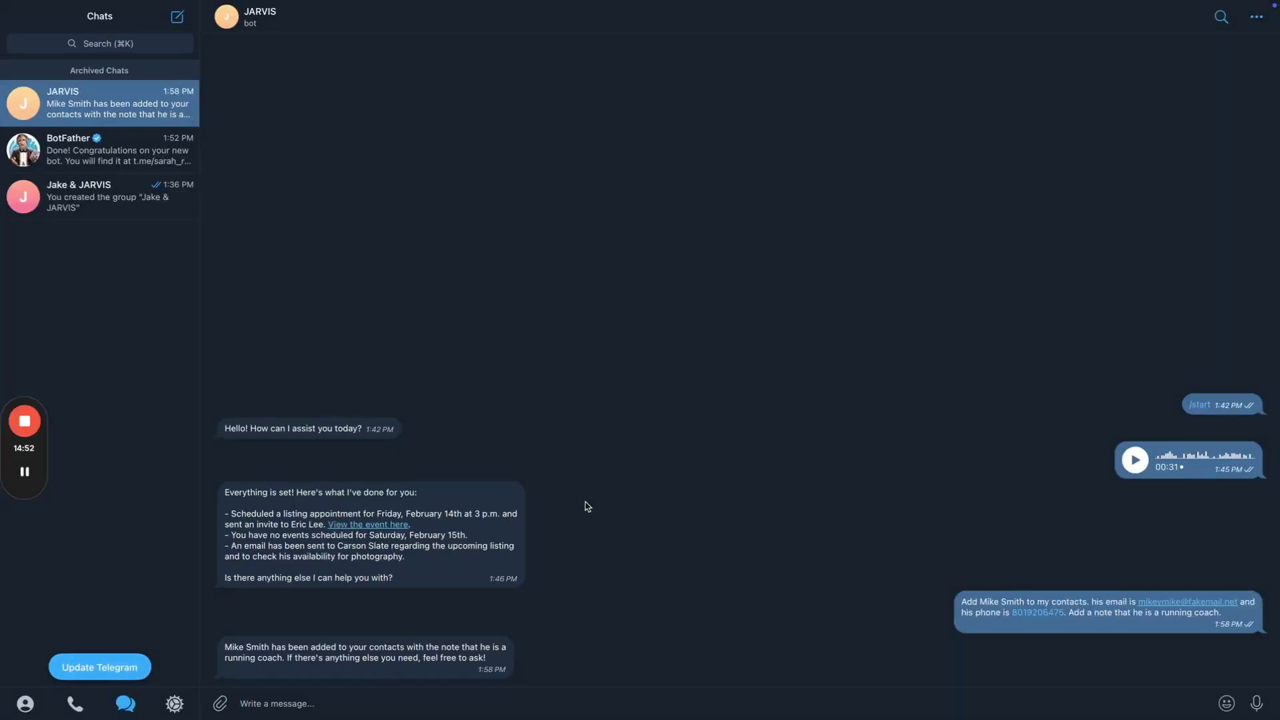
pyautogui.press('super+Tab')
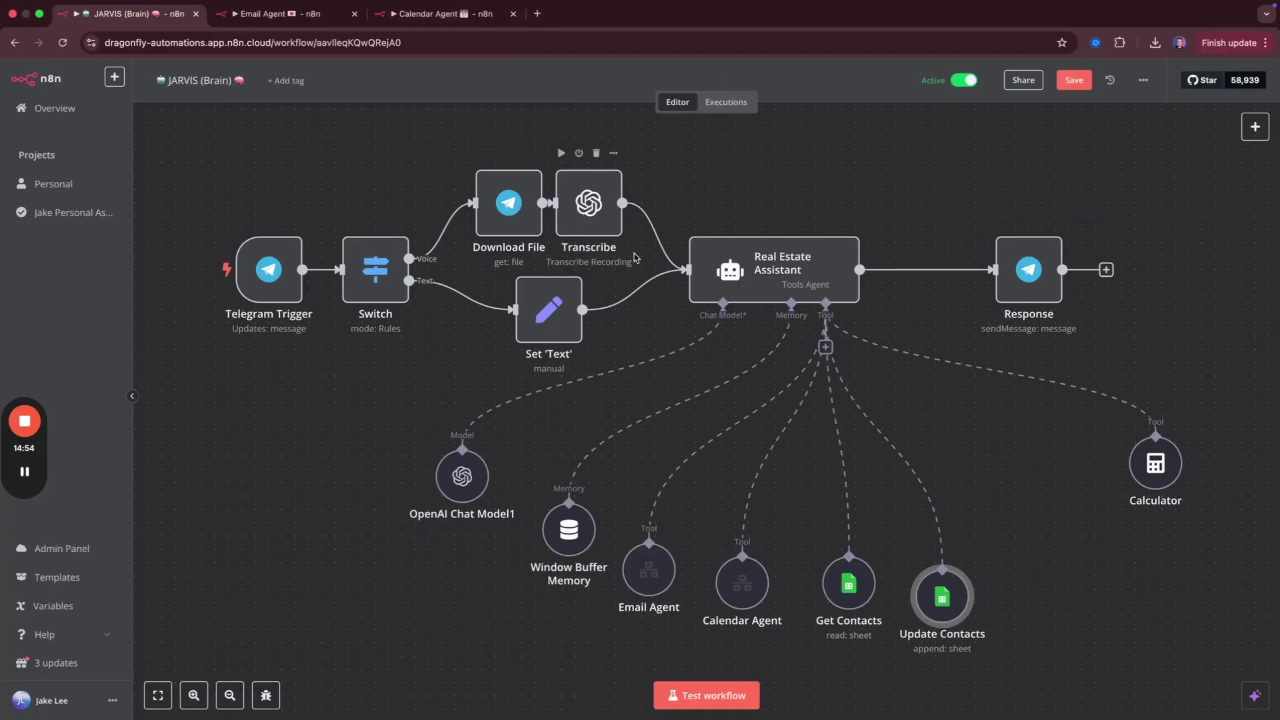
# Inspect the Contact DB sheet's new row 7, which holds $fromAI placeholder text.
pyautogui.press('super+grave')
pyautogui.click(443, 22)
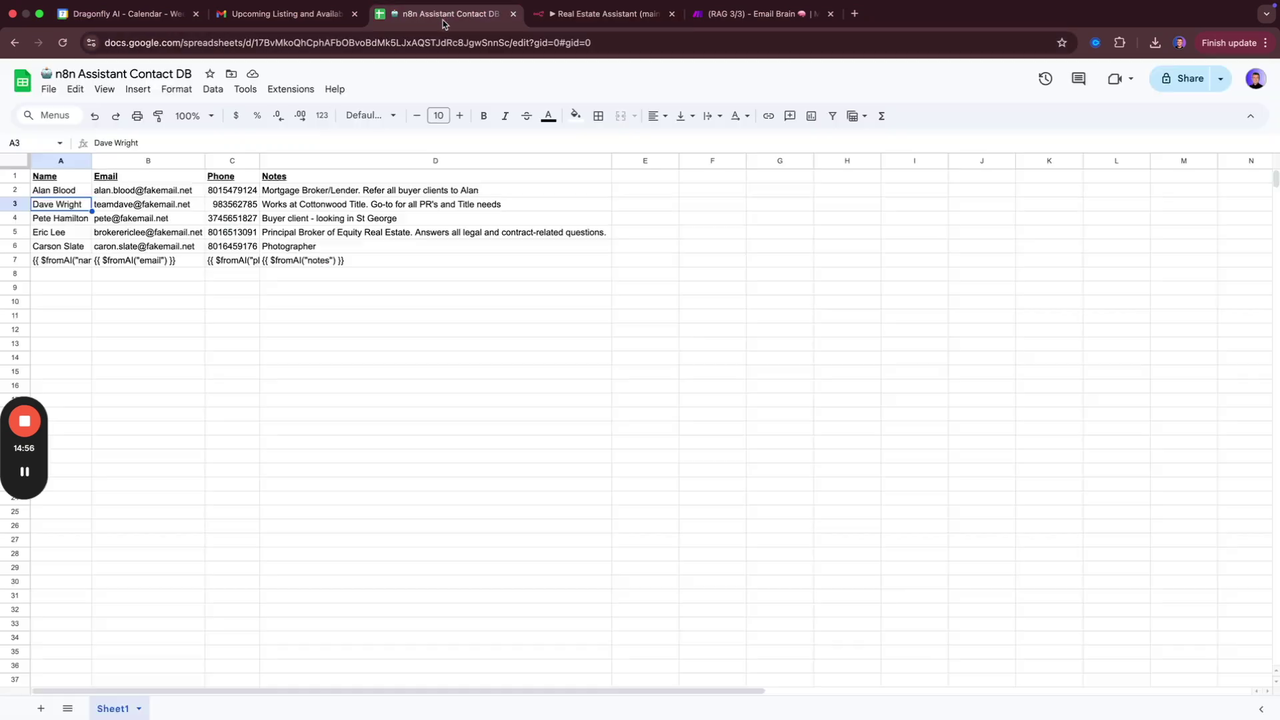
pyautogui.click(177, 303)
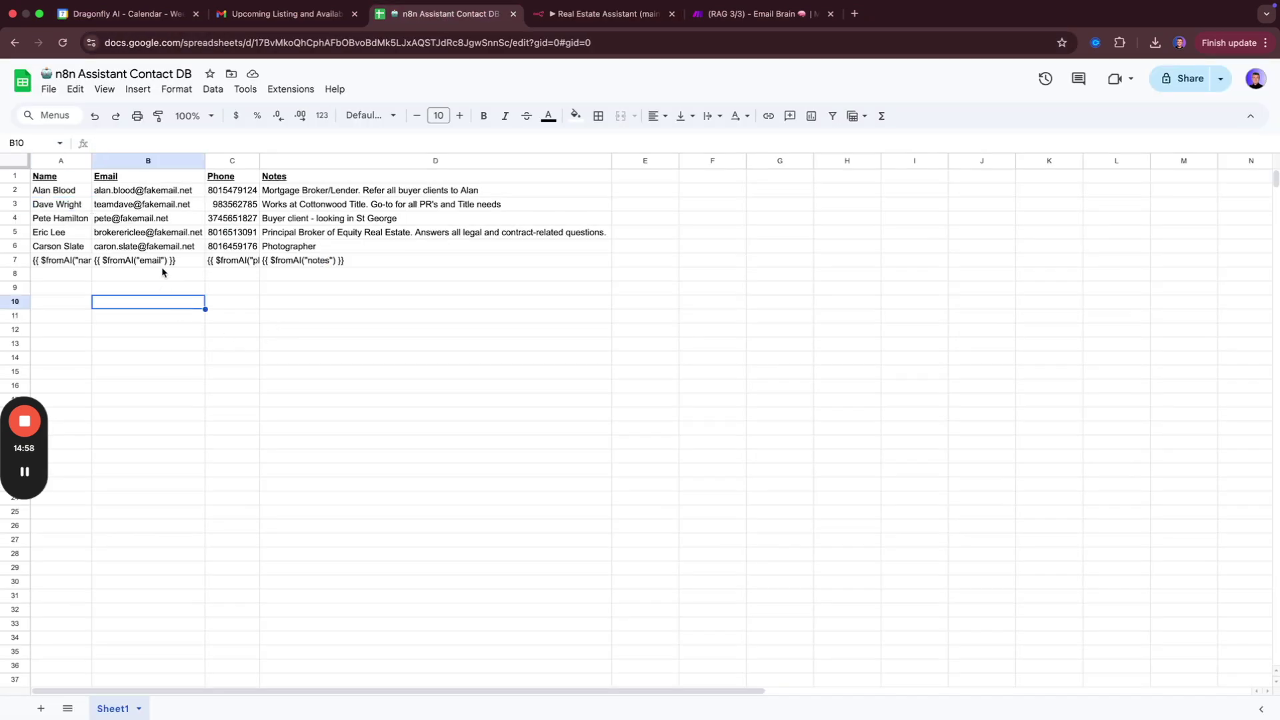
pyautogui.click(85, 265)
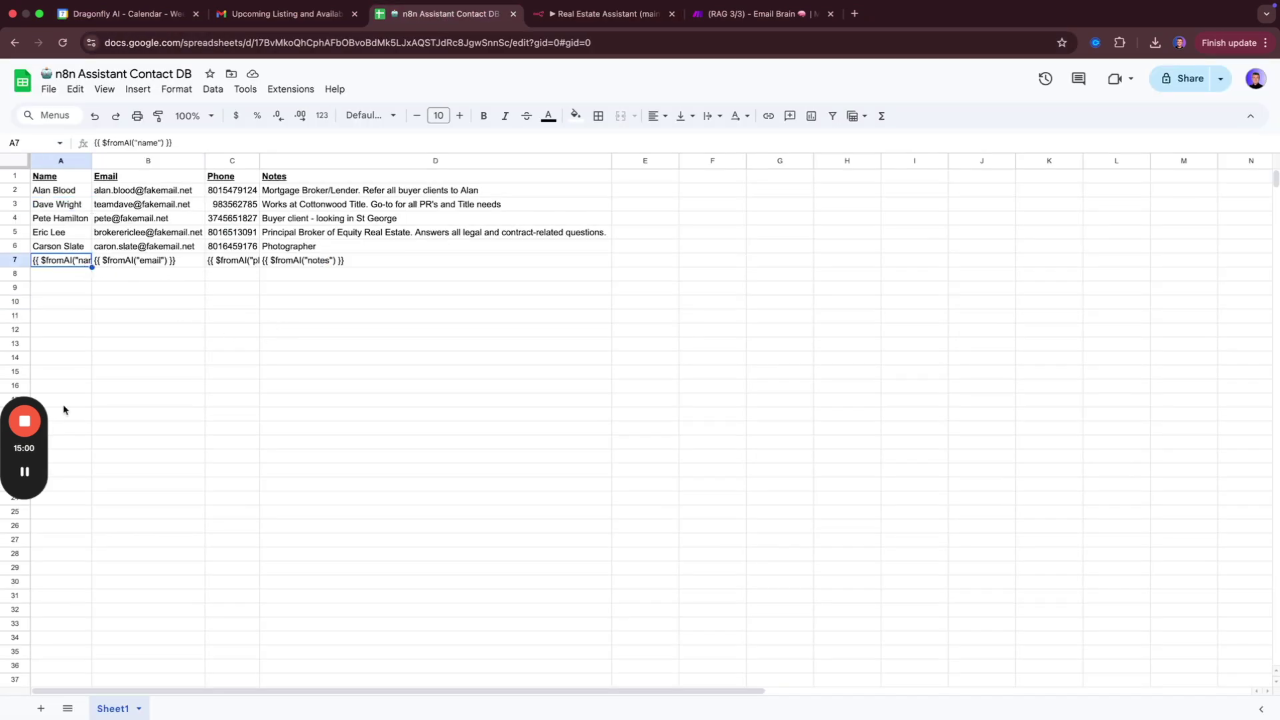
pyautogui.press('super+grave')
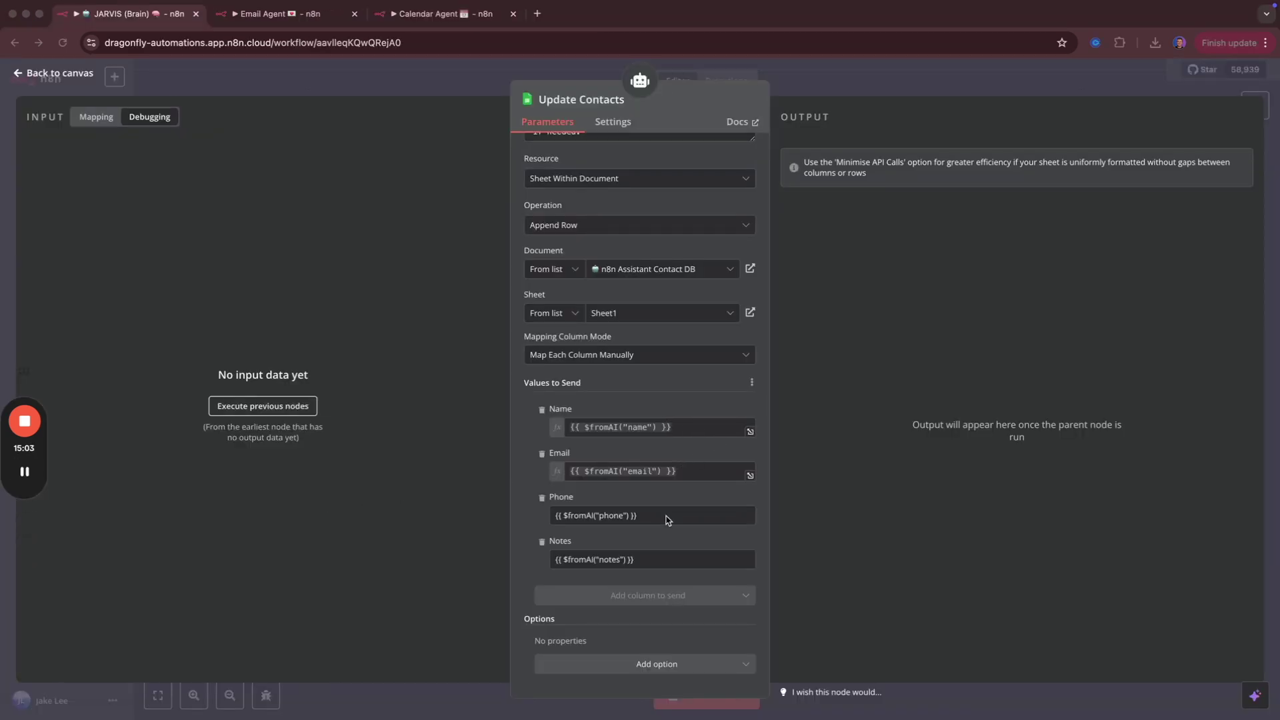
# Close the Update Contacts settings, shift the node slightly up, and reopen it.
pyautogui.click(352, 93)
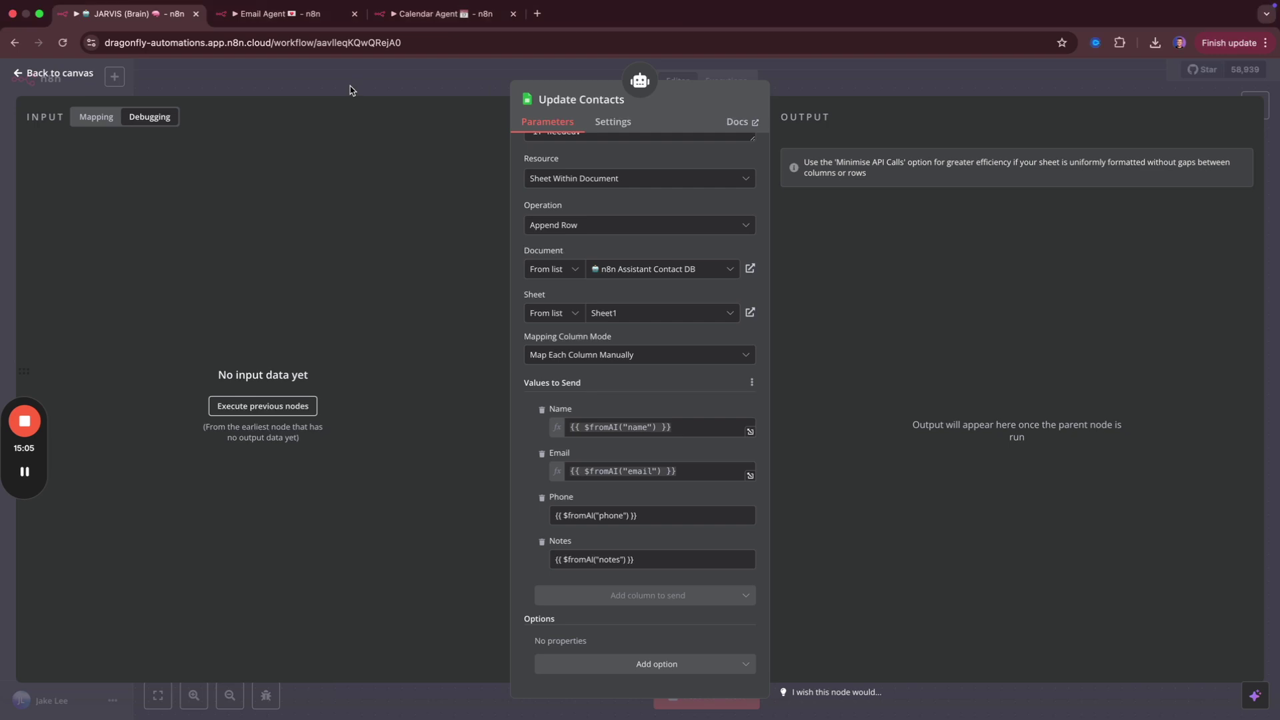
pyautogui.click(341, 78)
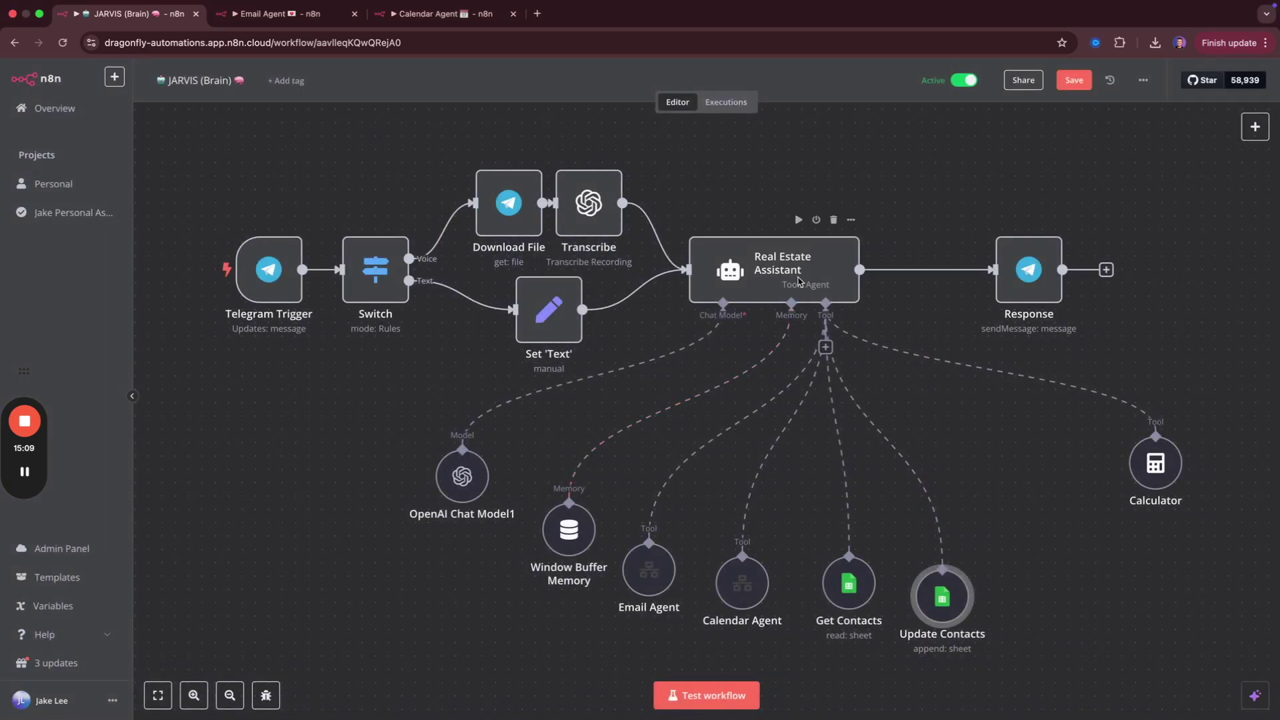
pyautogui.moveTo(935, 599); pyautogui.dragTo(962, 572)
pyautogui.doubleClick(975, 578)
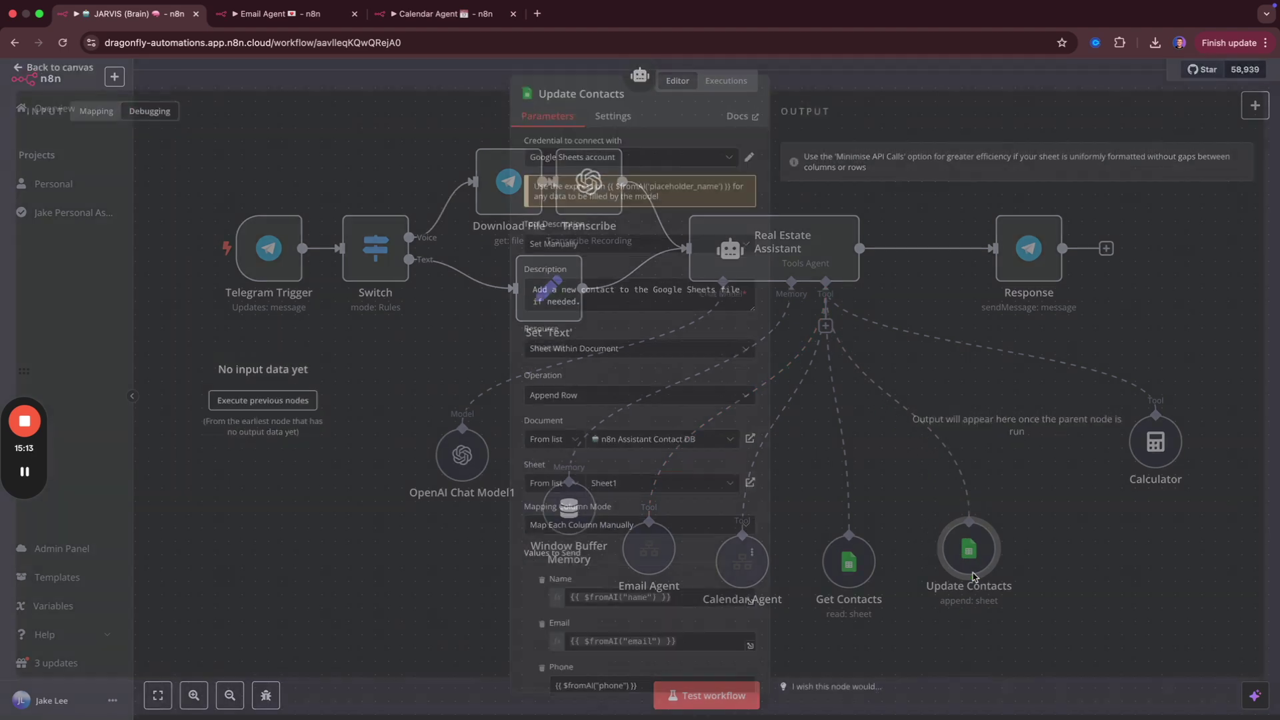
pyautogui.scroll(-5, 654, 455)
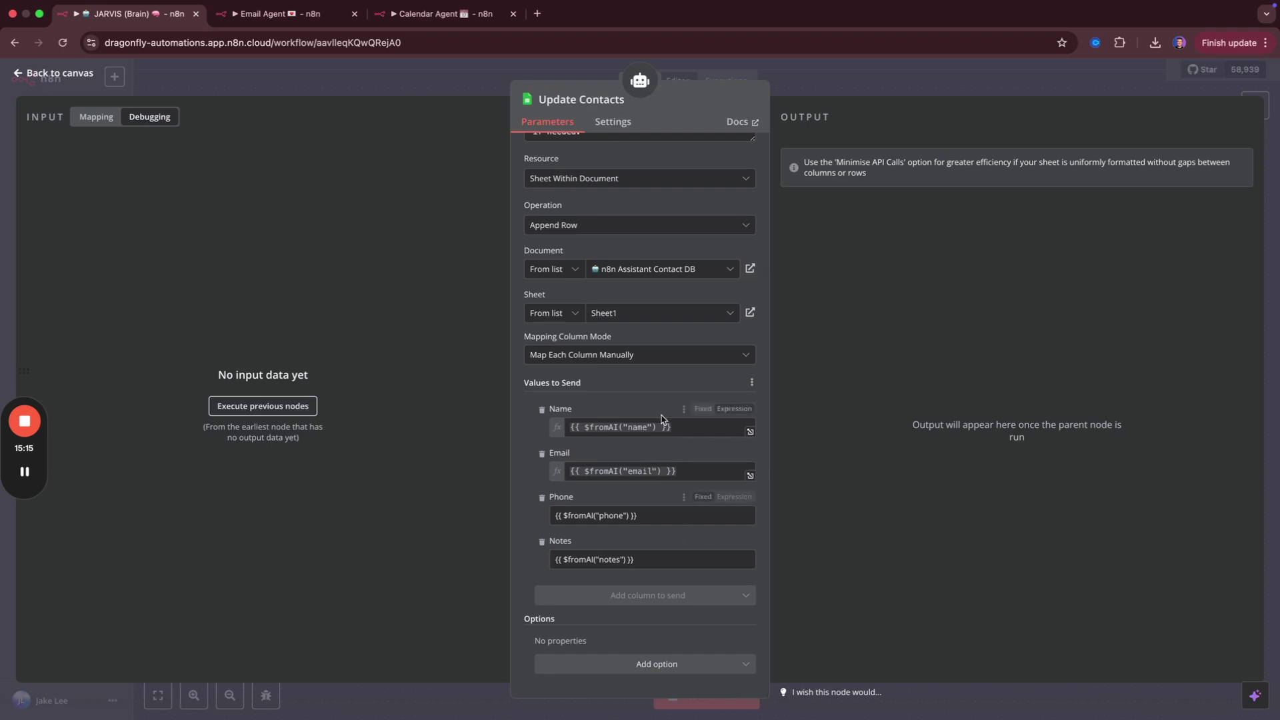
# Check the Name and Email expressions and switch Phone and Notes to Expression mode.
pyautogui.click(692, 430)
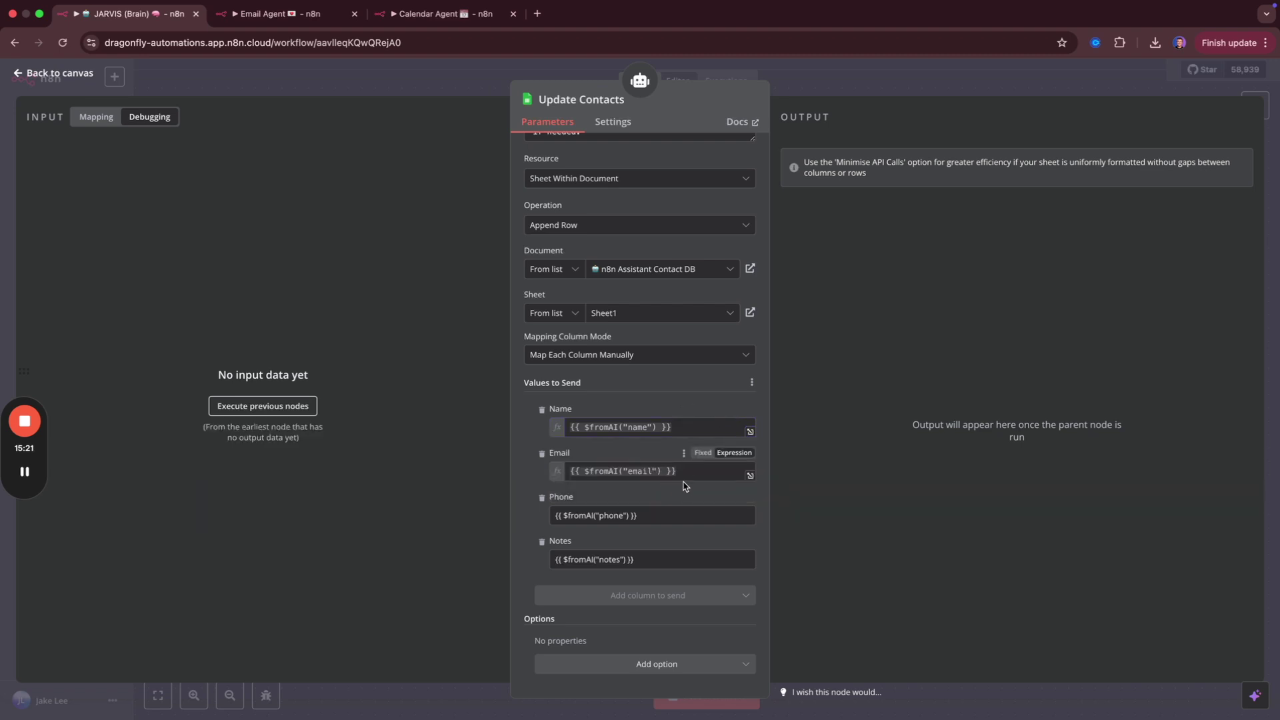
pyautogui.click(705, 469)
pyautogui.click(735, 458)
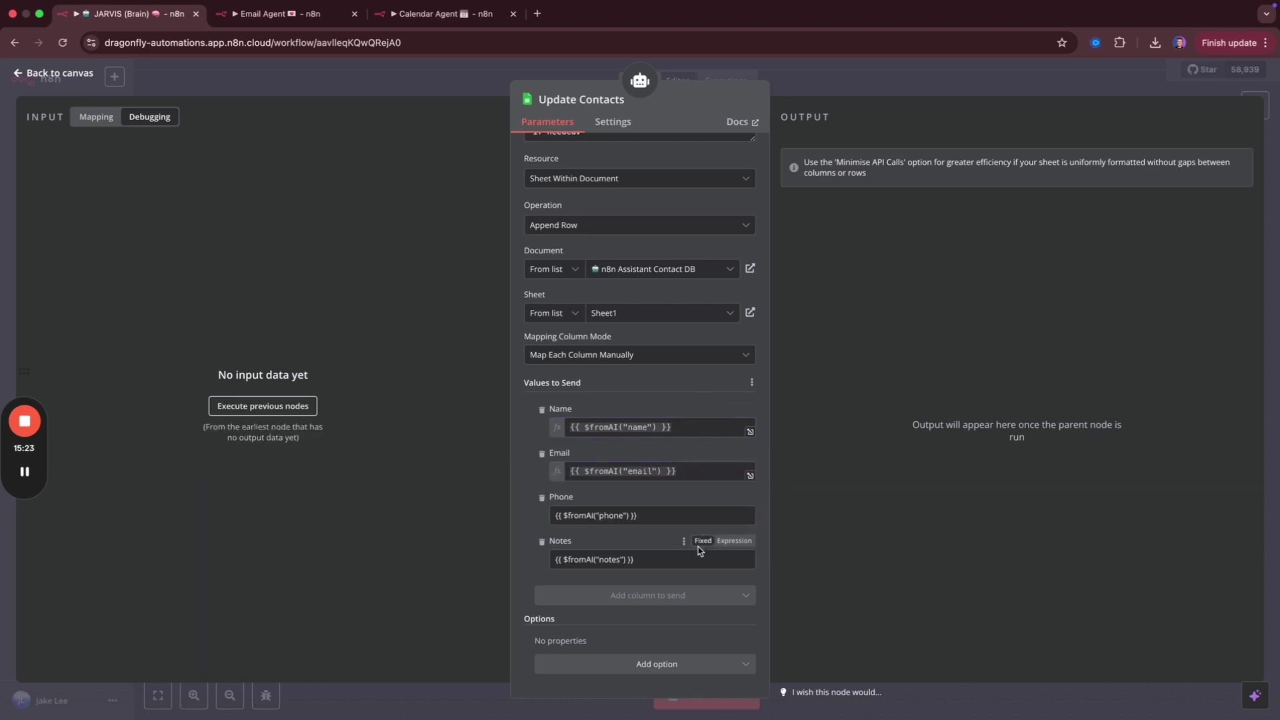
pyautogui.click(734, 497)
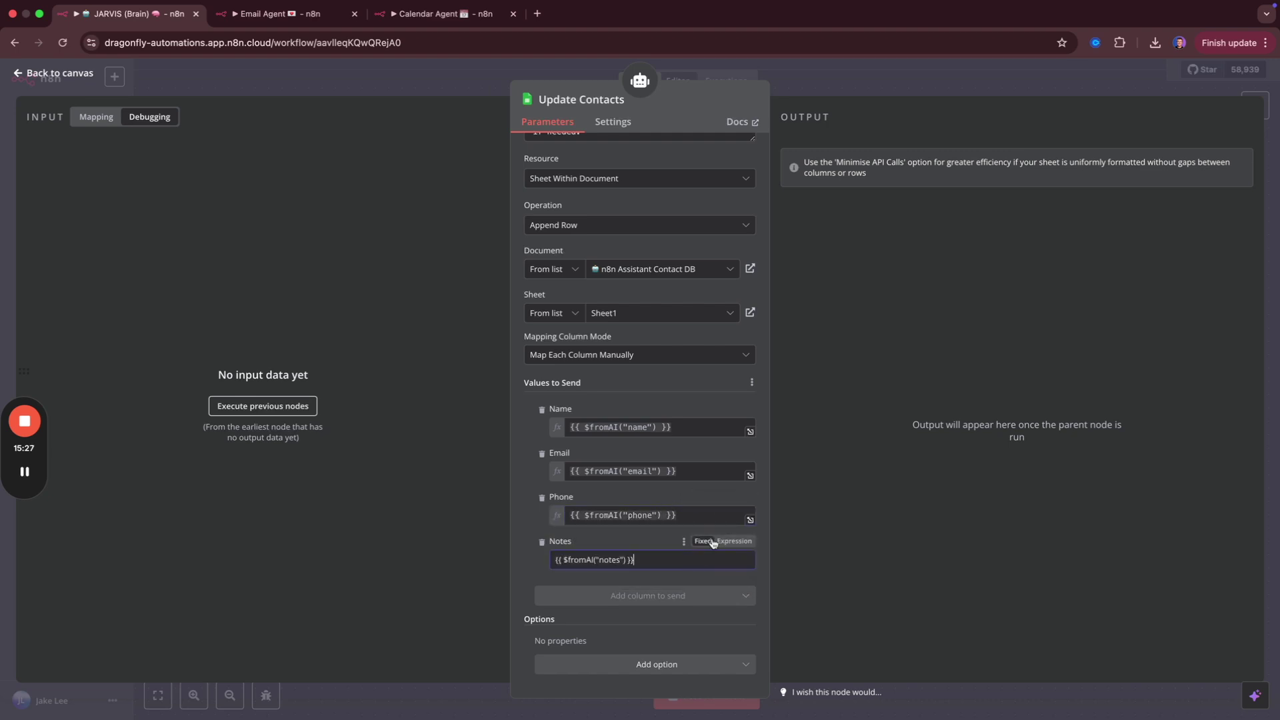
pyautogui.click(724, 541)
pyautogui.click(662, 542)
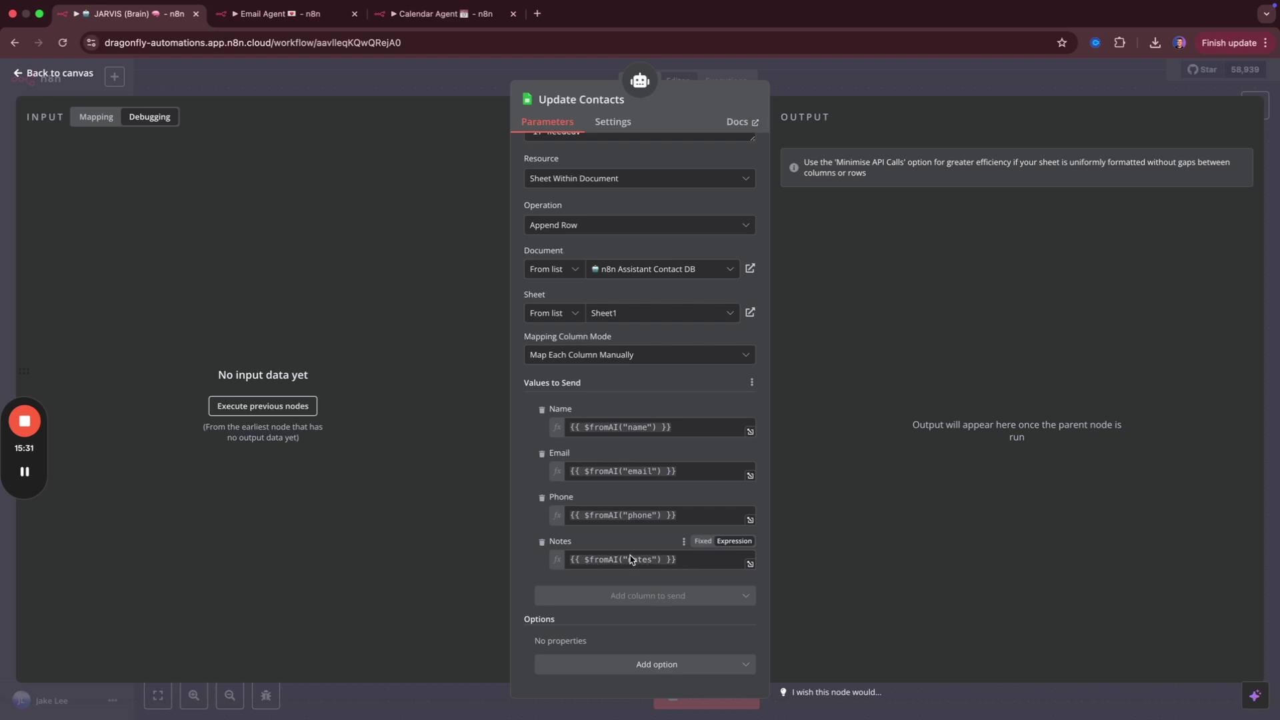
pyautogui.click(416, 84)
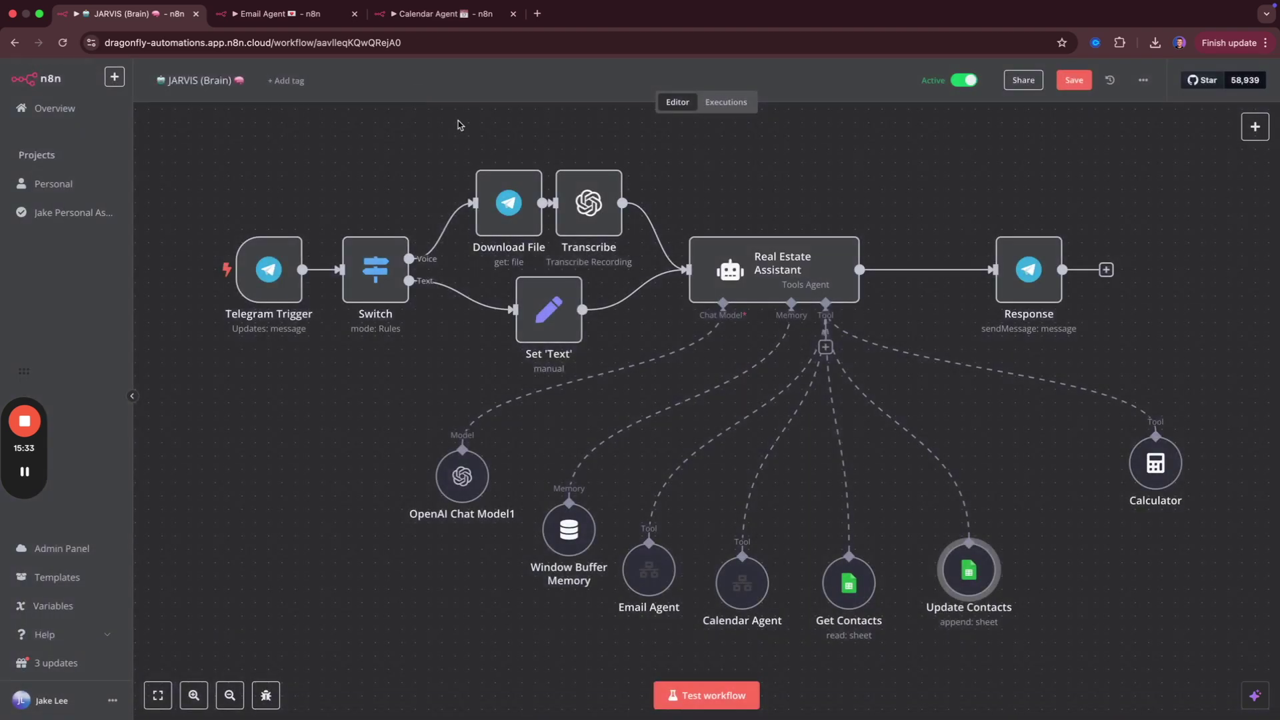
# Save the JARVIS (Brain) workflow past the conflict warning and bring up the Contact DB sheet.
pyautogui.click(1072, 80)
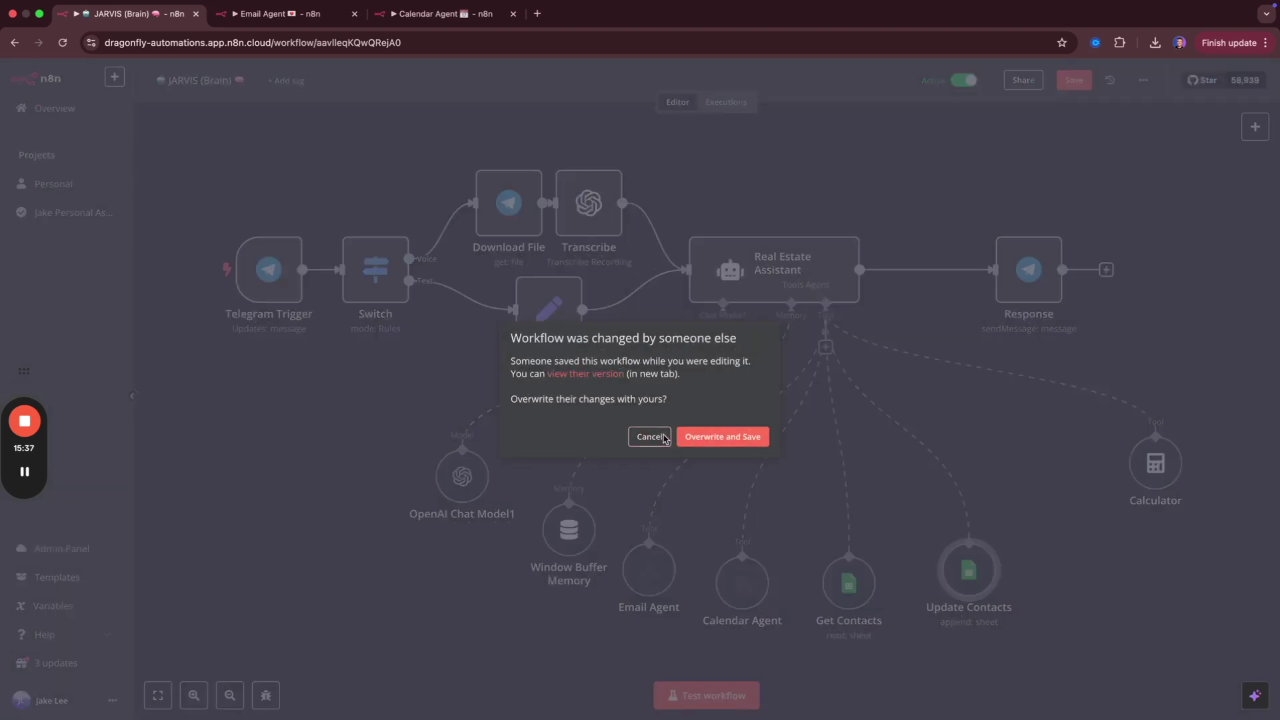
pyautogui.click(717, 439)
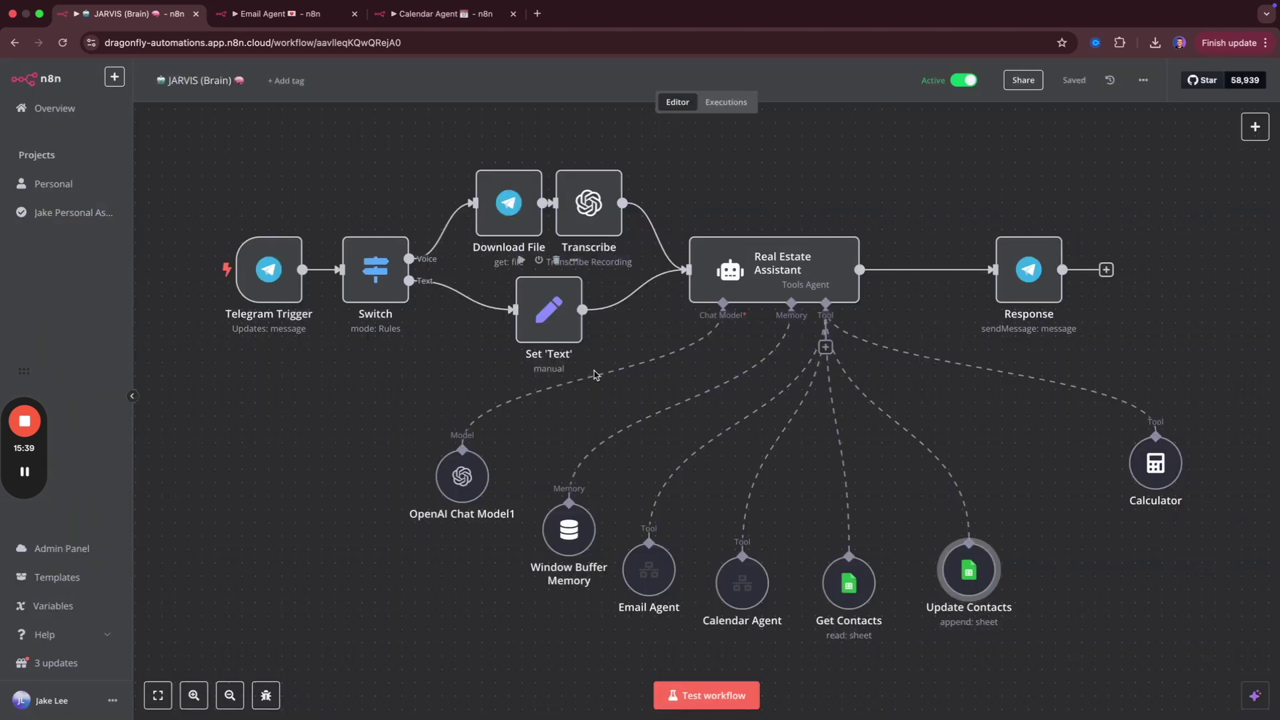
pyautogui.press('super+grave')
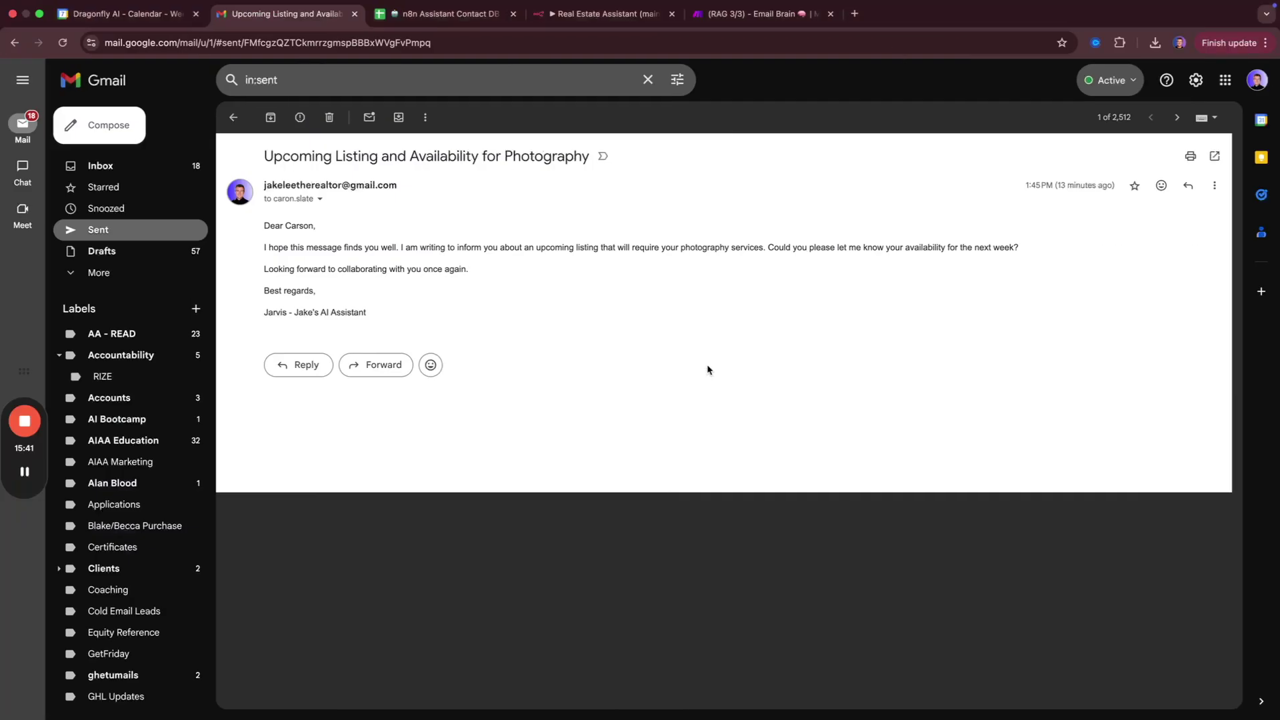
pyautogui.hotkey('ctrl', 'Left')
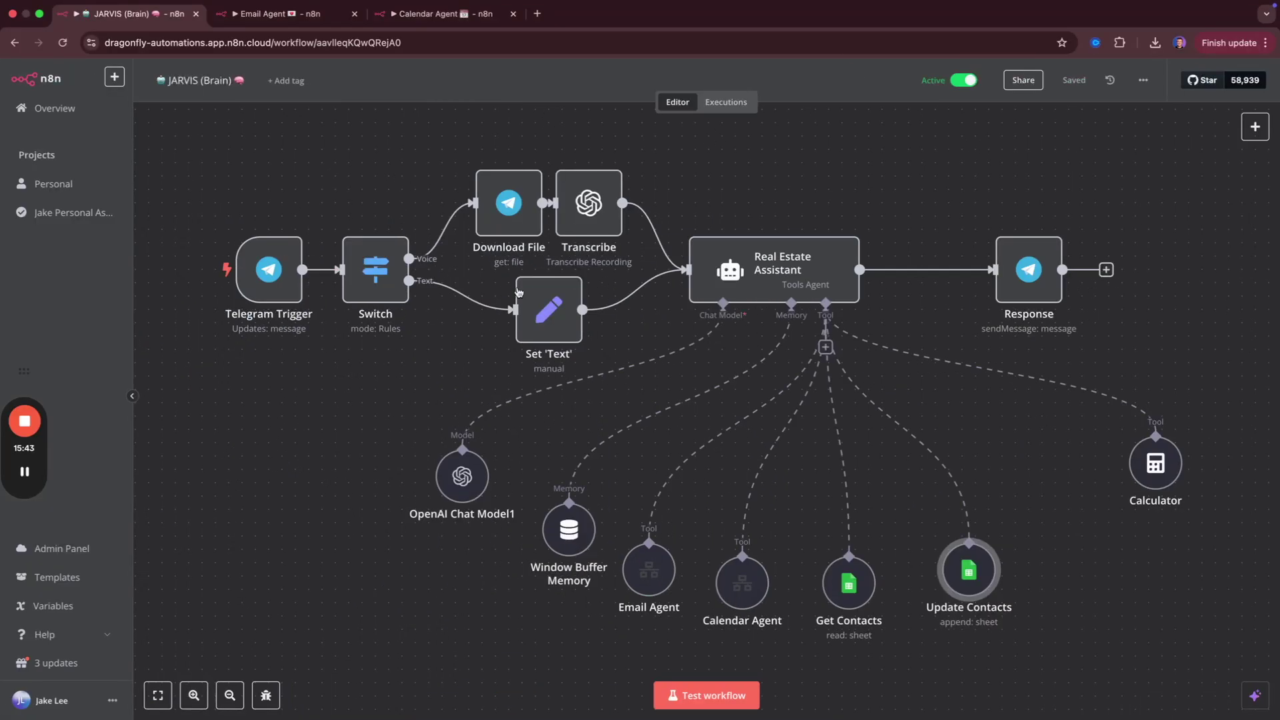
pyautogui.hotkey('ctrl', 'Right')
pyautogui.hotkey('ctrl', 'Tab')
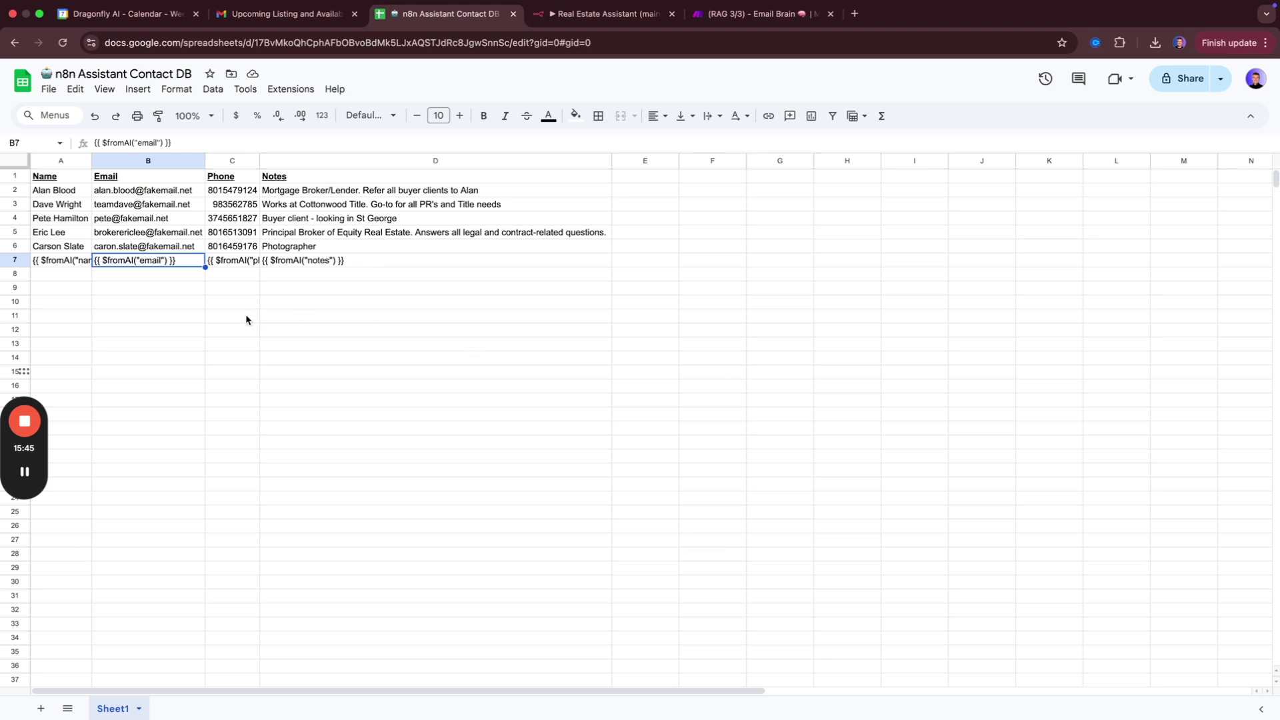
# Delete placeholder row 7 from the Contact DB sheet, leaving the five original contacts.
pyautogui.click(247, 317)
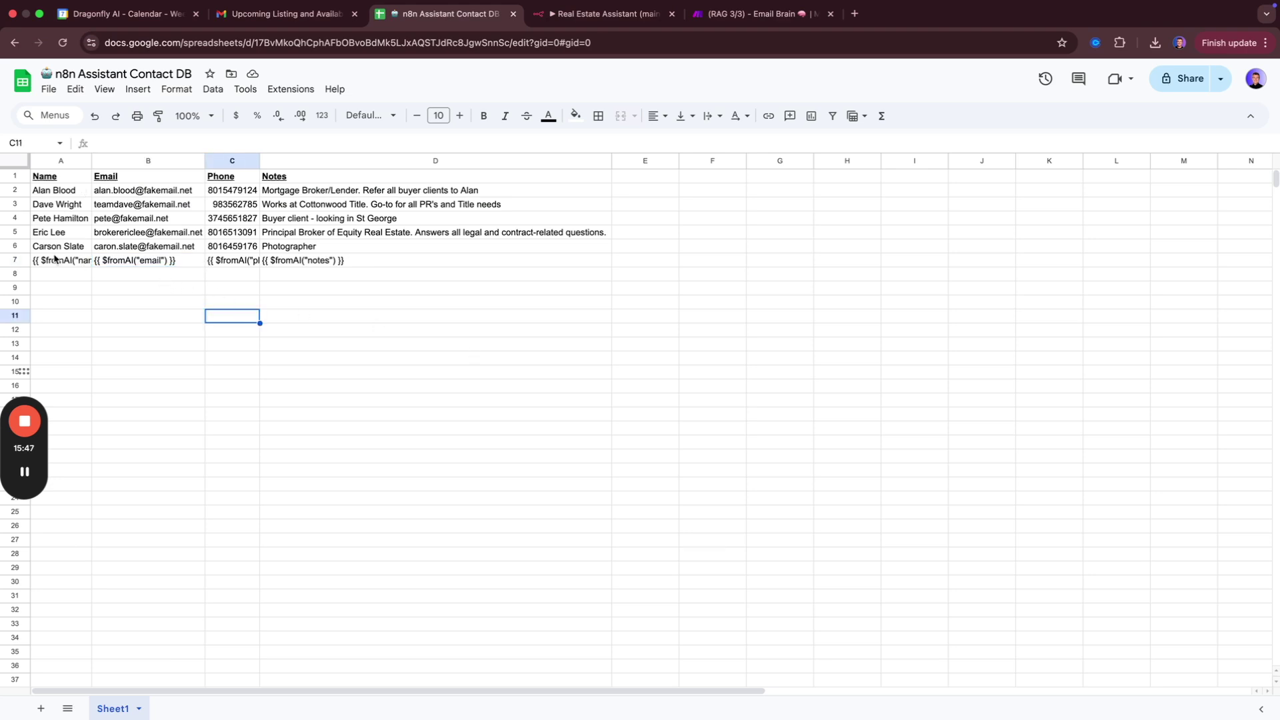
pyautogui.click(20, 261)
pyautogui.rightClick(47, 263)
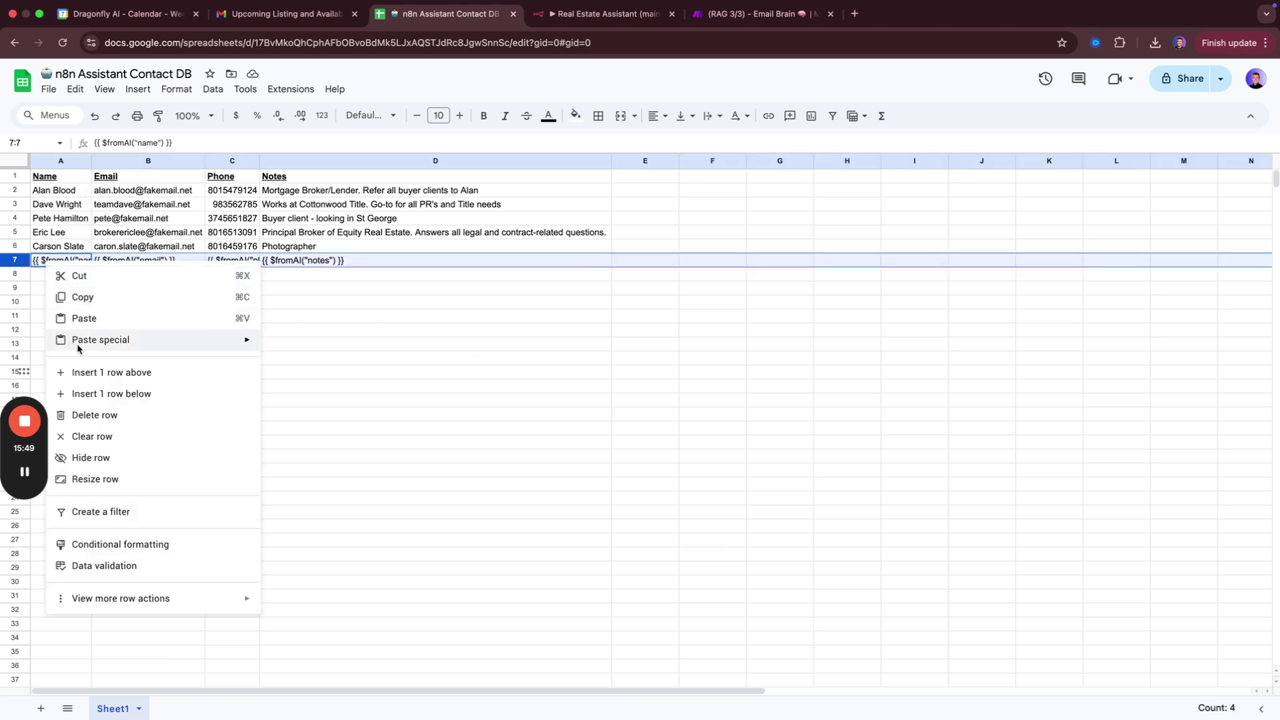
pyautogui.click(123, 414)
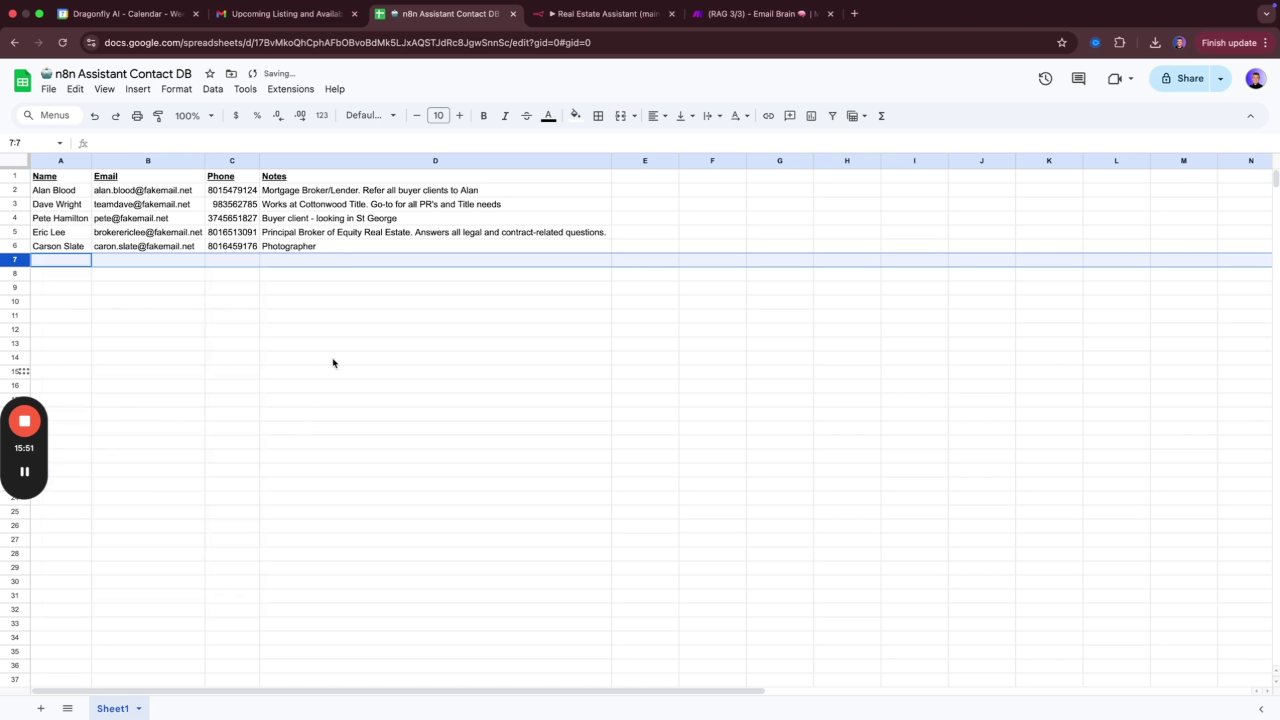
pyautogui.hotkey('ctrl', 'Left')
pyautogui.hotkey('ctrl', 'Left')
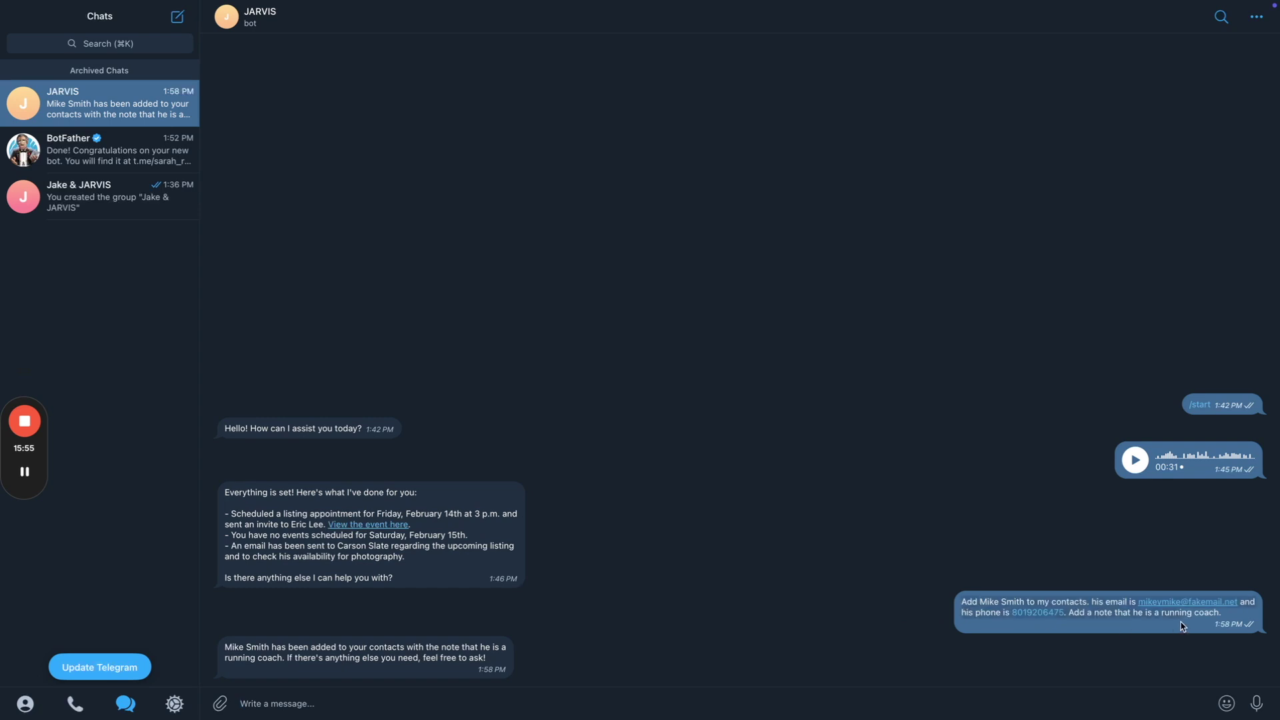
# Resend the previous add-contact request to JARVIS in Telegram.
pyautogui.click(476, 703)
pyautogui.press('super+v')
pyautogui.press('Return')
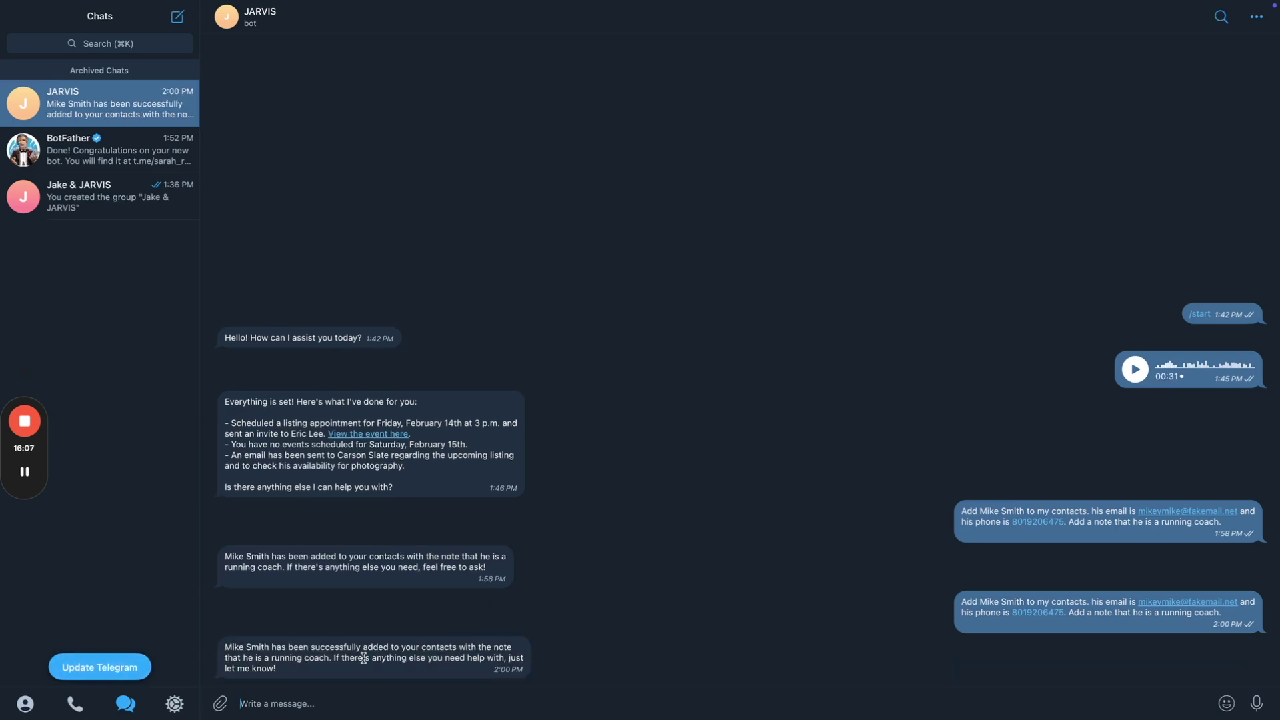
pyautogui.press('super+Tab')
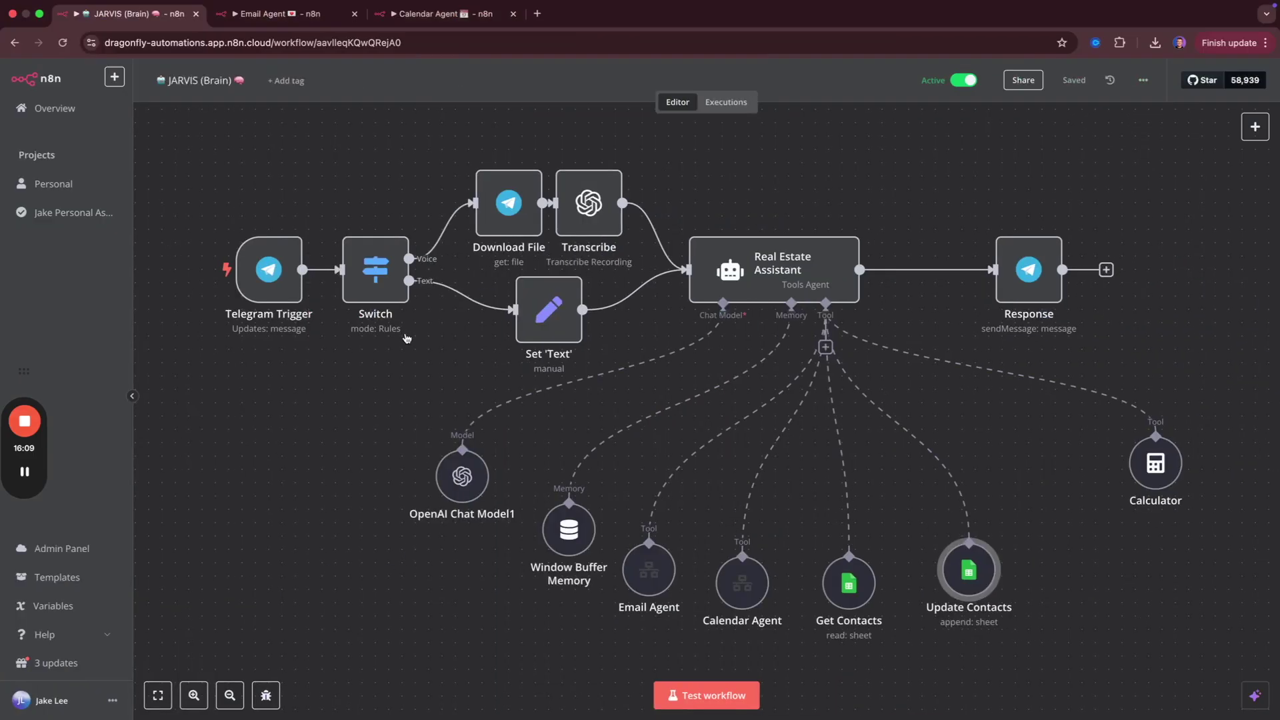
# Verify the new contact's name, email, phone and running coach note in cells A7–D7.
pyautogui.press('super+grave')
pyautogui.click(89, 288)
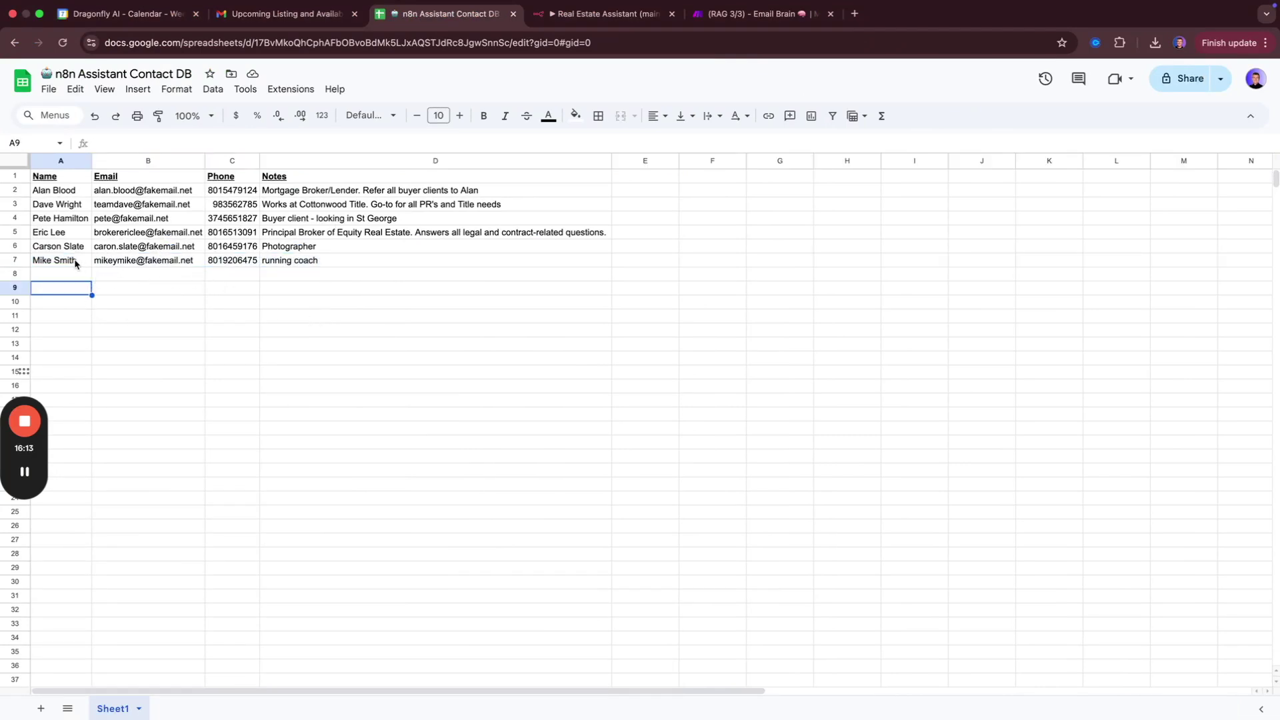
pyautogui.click(75, 263)
pyautogui.click(151, 264)
pyautogui.click(223, 261)
pyautogui.click(269, 260)
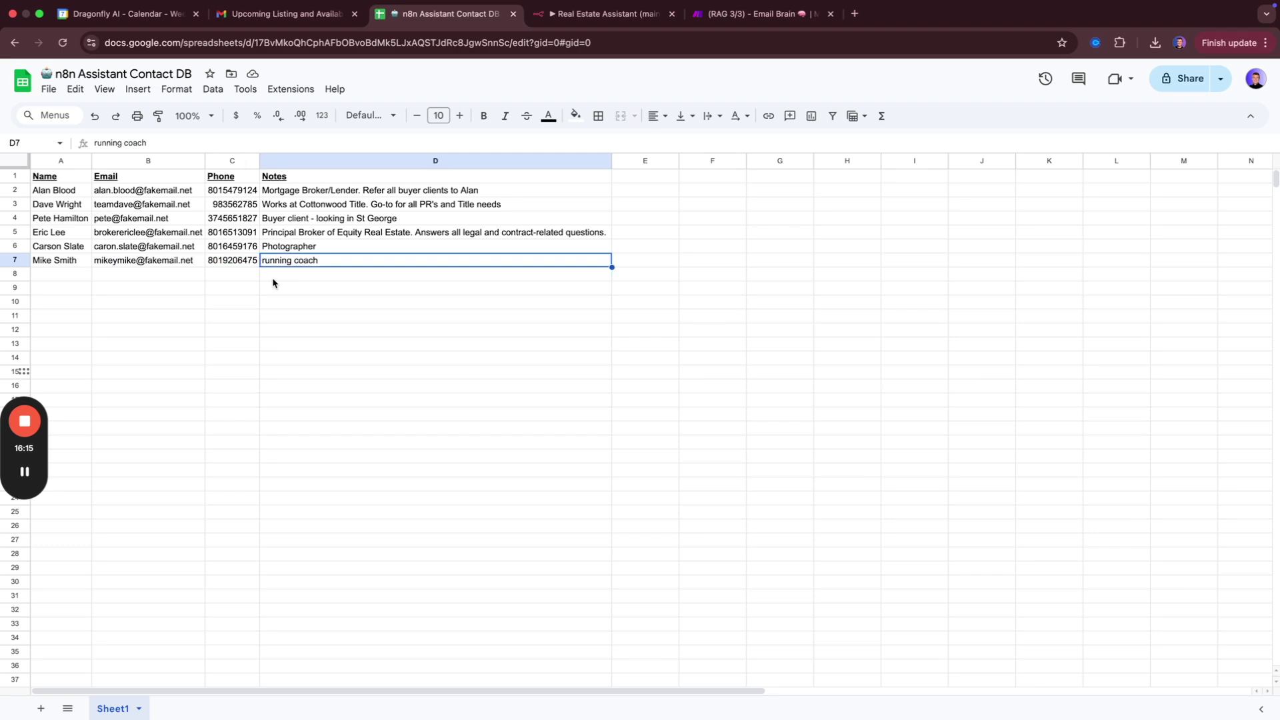
pyautogui.press('super+grave')
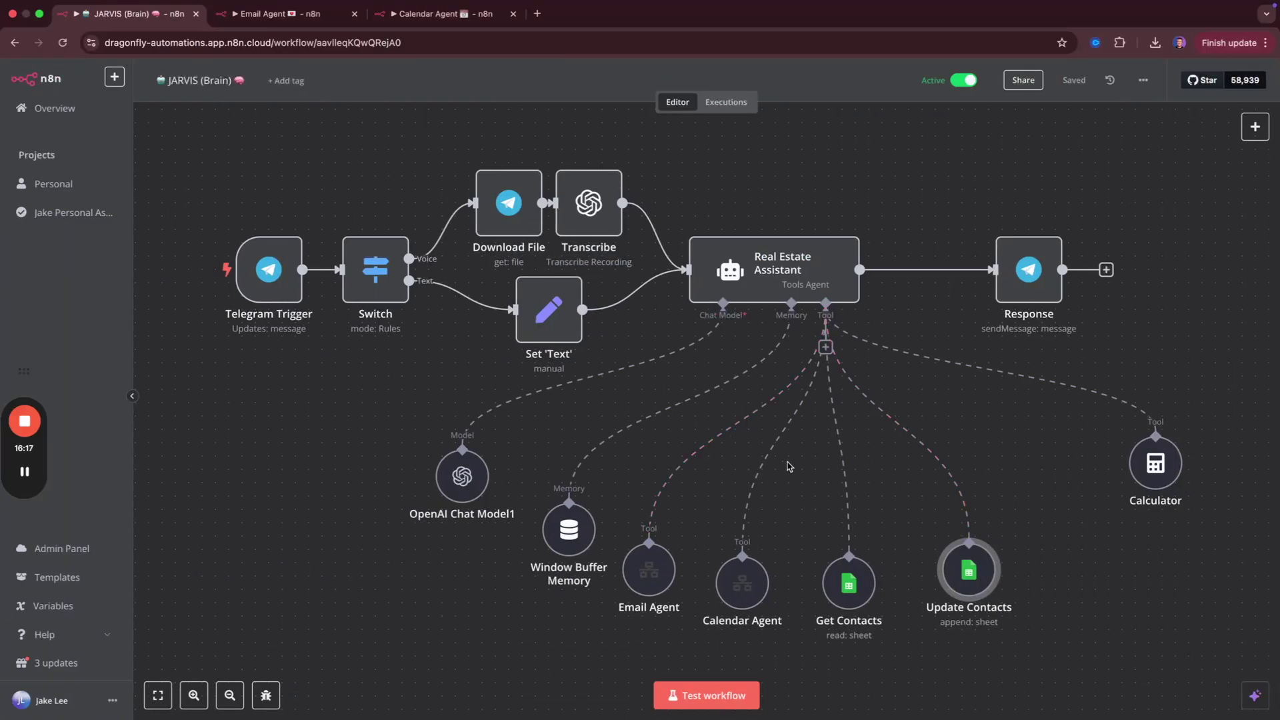
# Move Calculator aside and attach an HTTP Request Tool to the Real Estate Assistant agent.
pyautogui.moveTo(1147, 460); pyautogui.dragTo(1185, 430)
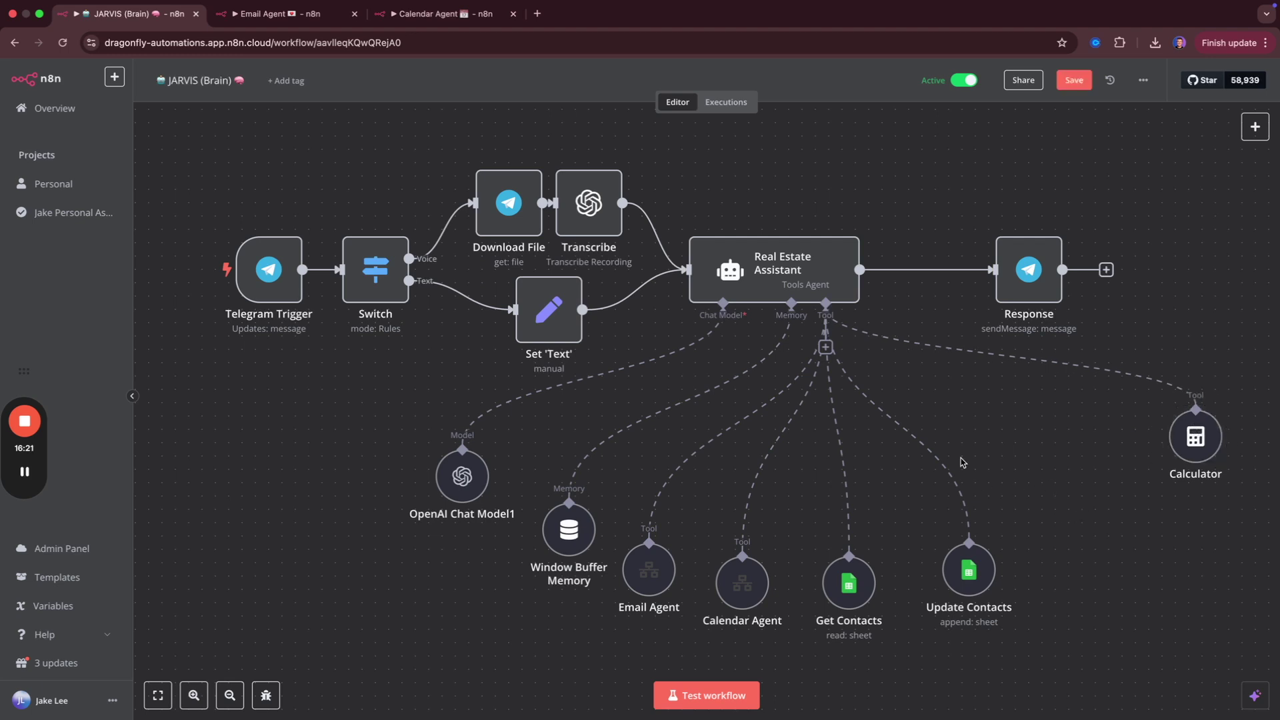
pyautogui.click(826, 347)
pyautogui.moveTo(883, 401)
pyautogui.write('htt')
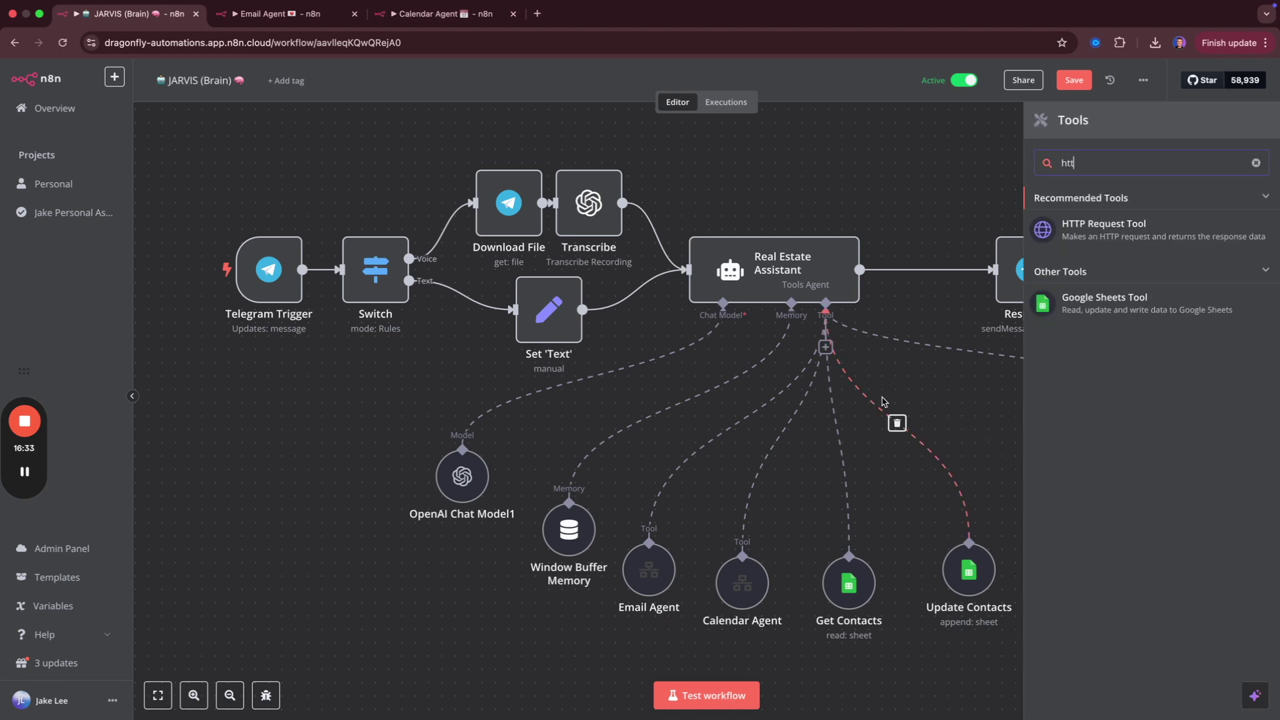
pyautogui.click(1105, 229)
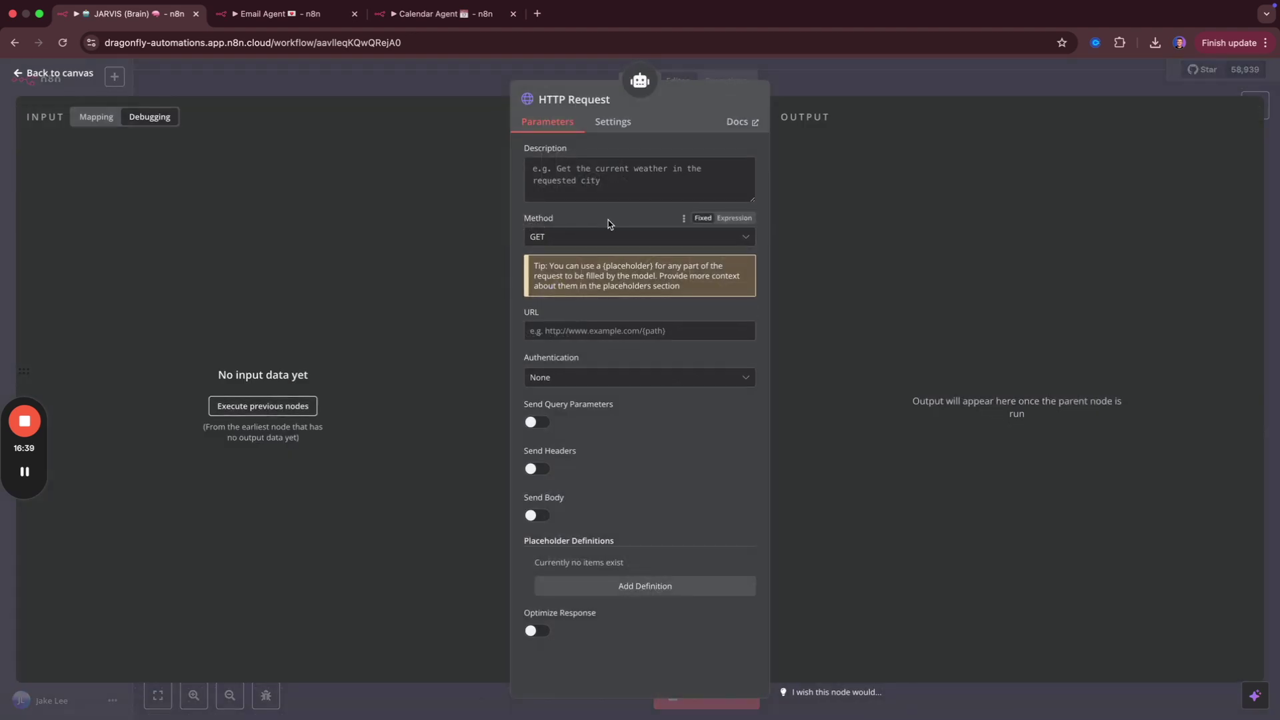
pyautogui.press('super+t')
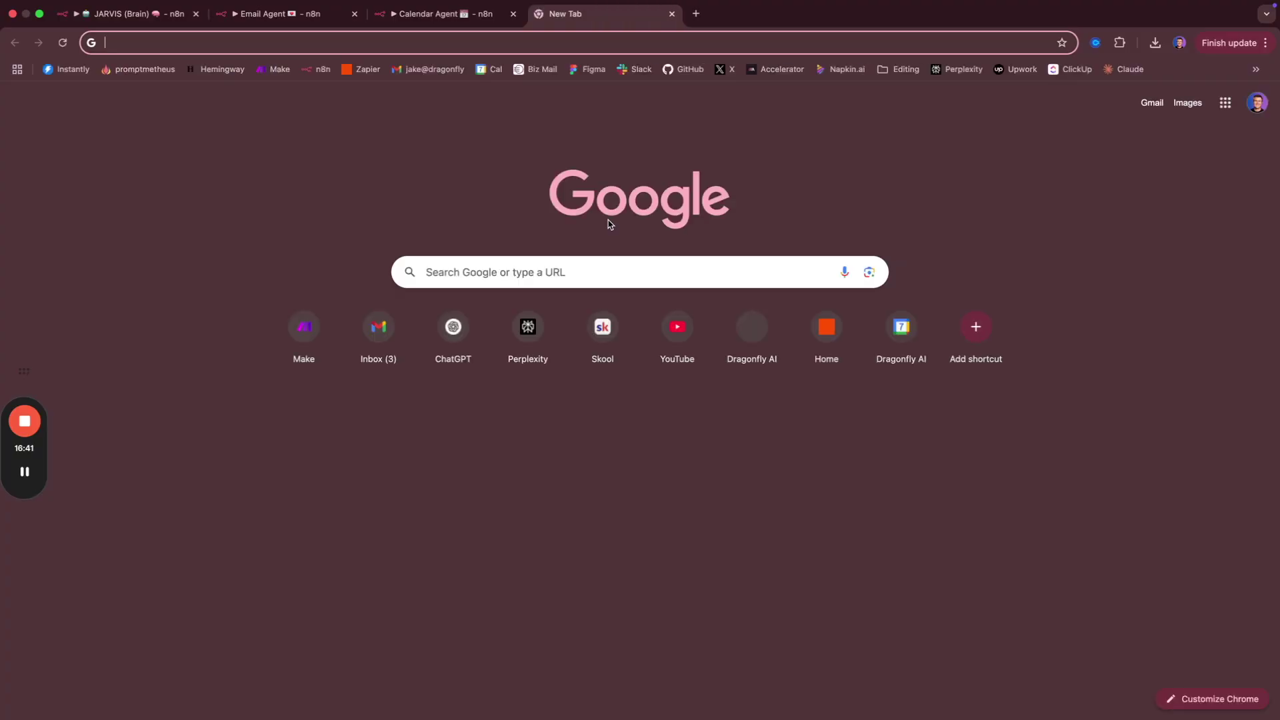
# Search the web for the Perplexity API and open the 'What is the API?' FAQ.
pyautogui.write('perple')
pyautogui.press('Return')
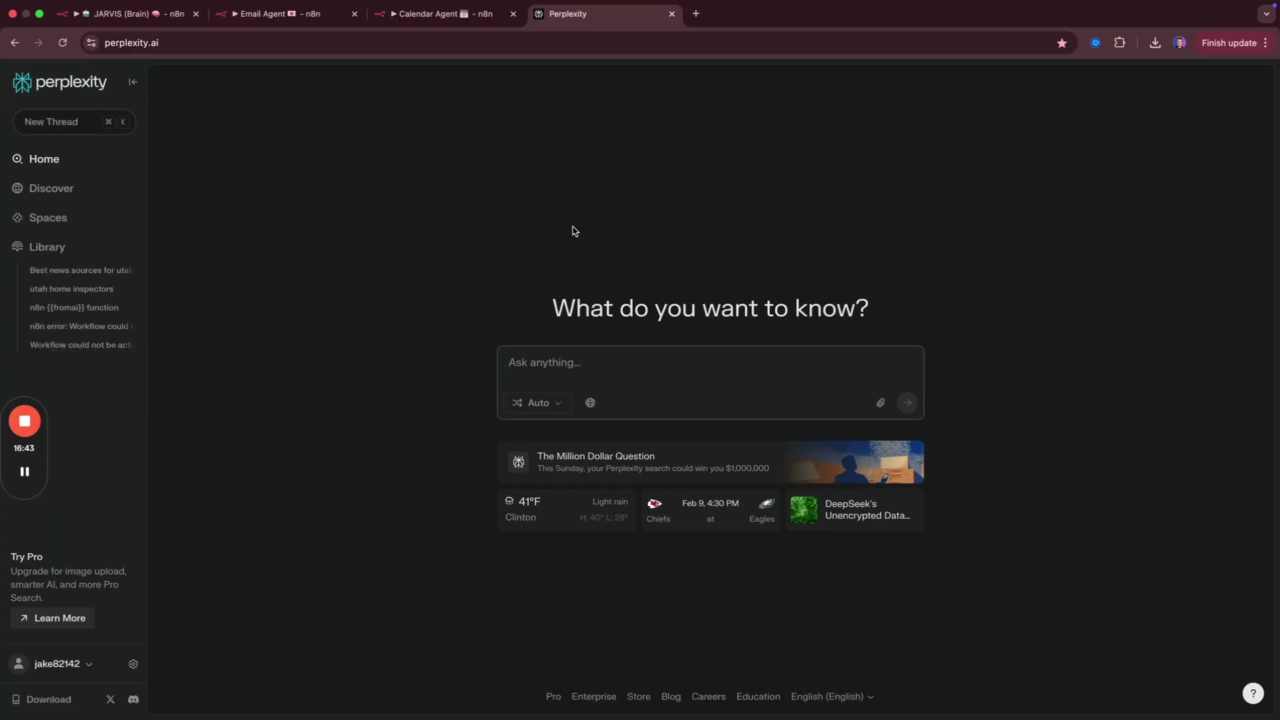
pyautogui.click(177, 44)
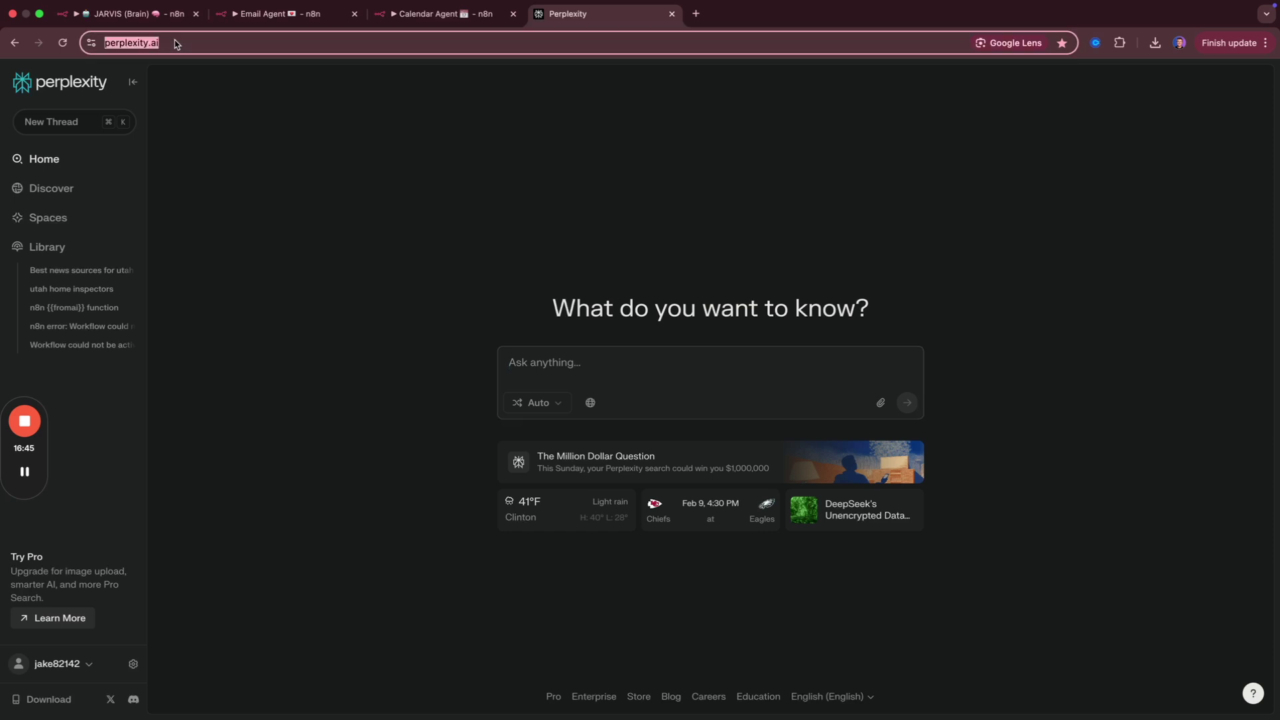
pyautogui.write('api')
pyautogui.press('Return')
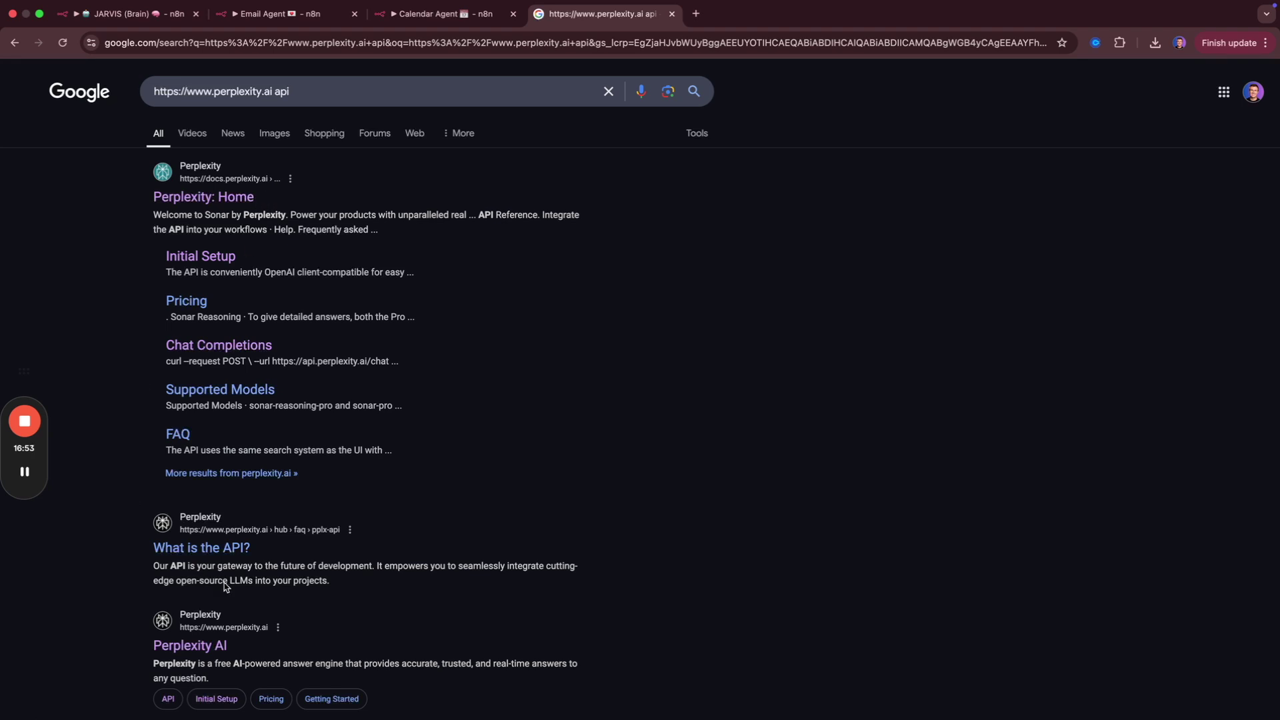
pyautogui.click(202, 548)
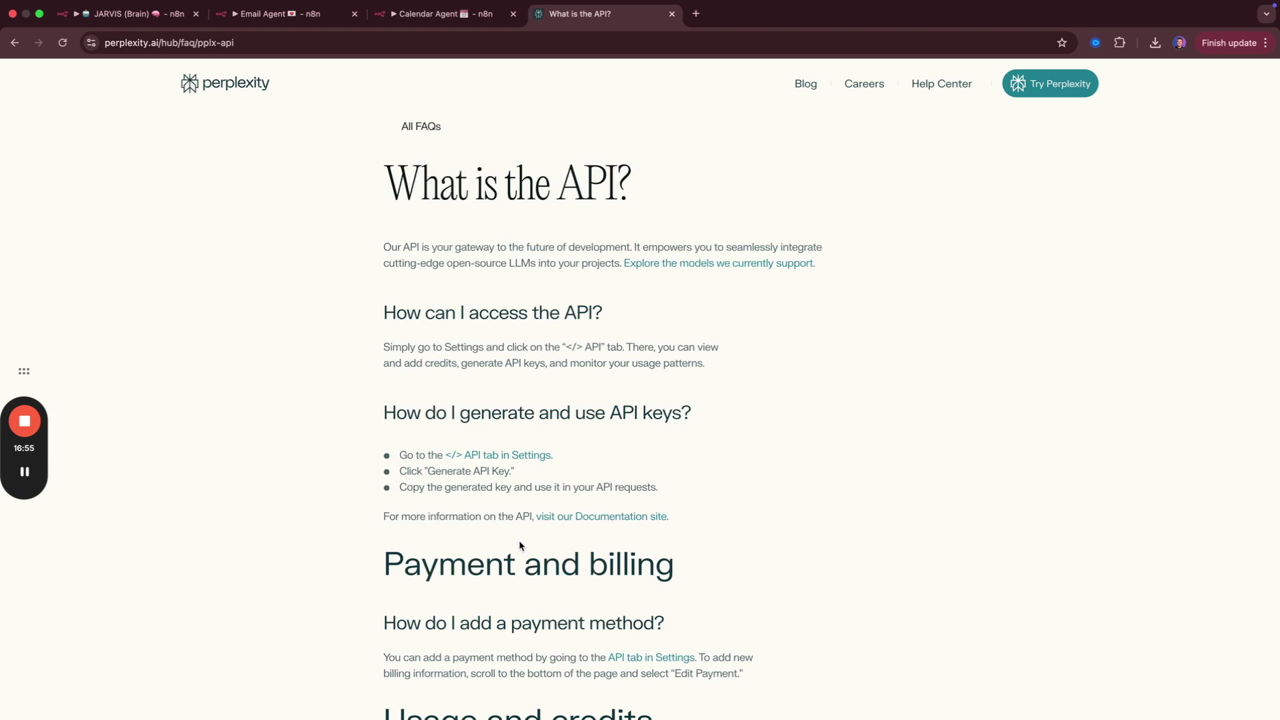
# Follow the FAQ to the Sonar documentation and open the Chat Completions API reference.
pyautogui.scroll(-4, 228, 494)
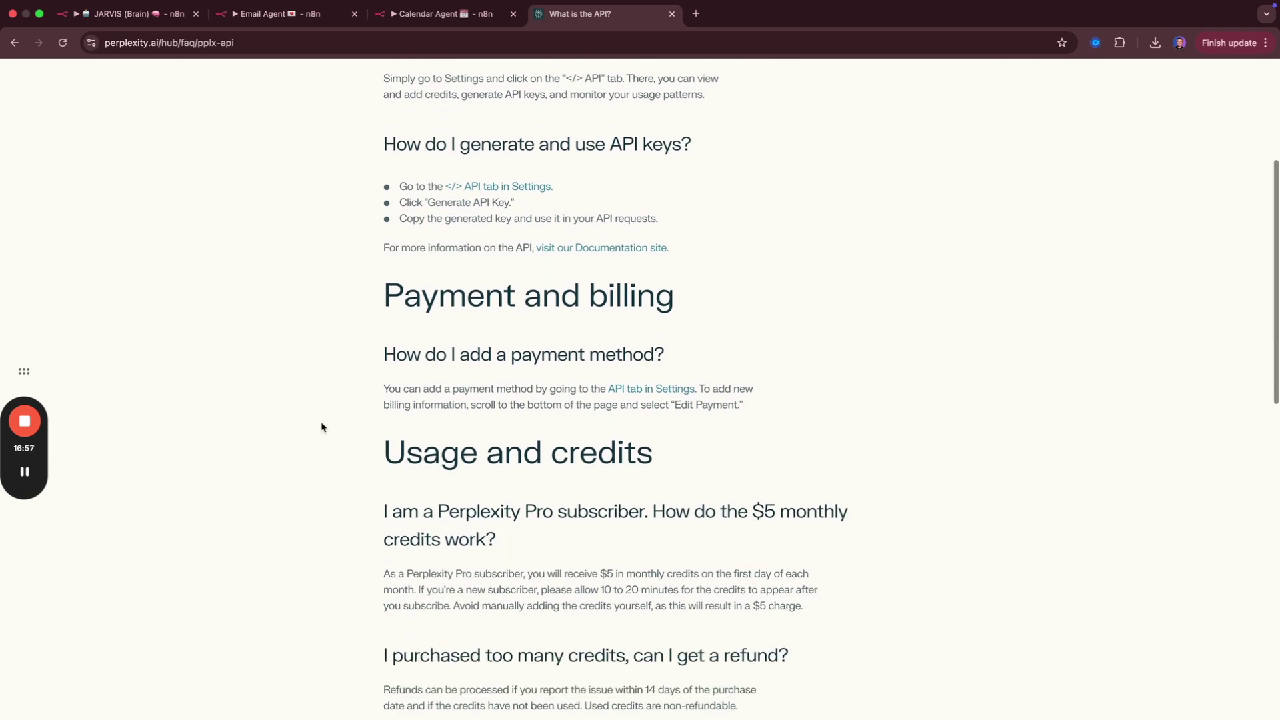
pyautogui.scroll(4, 452, 352)
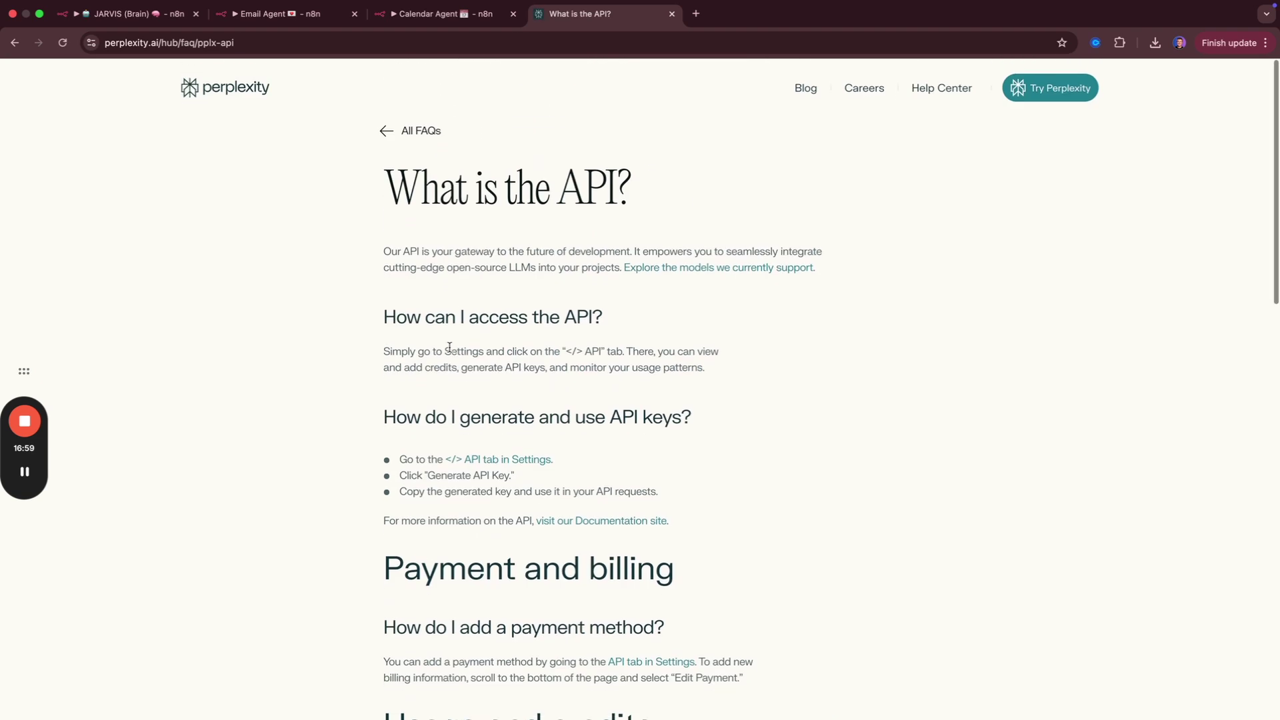
pyautogui.click(595, 518)
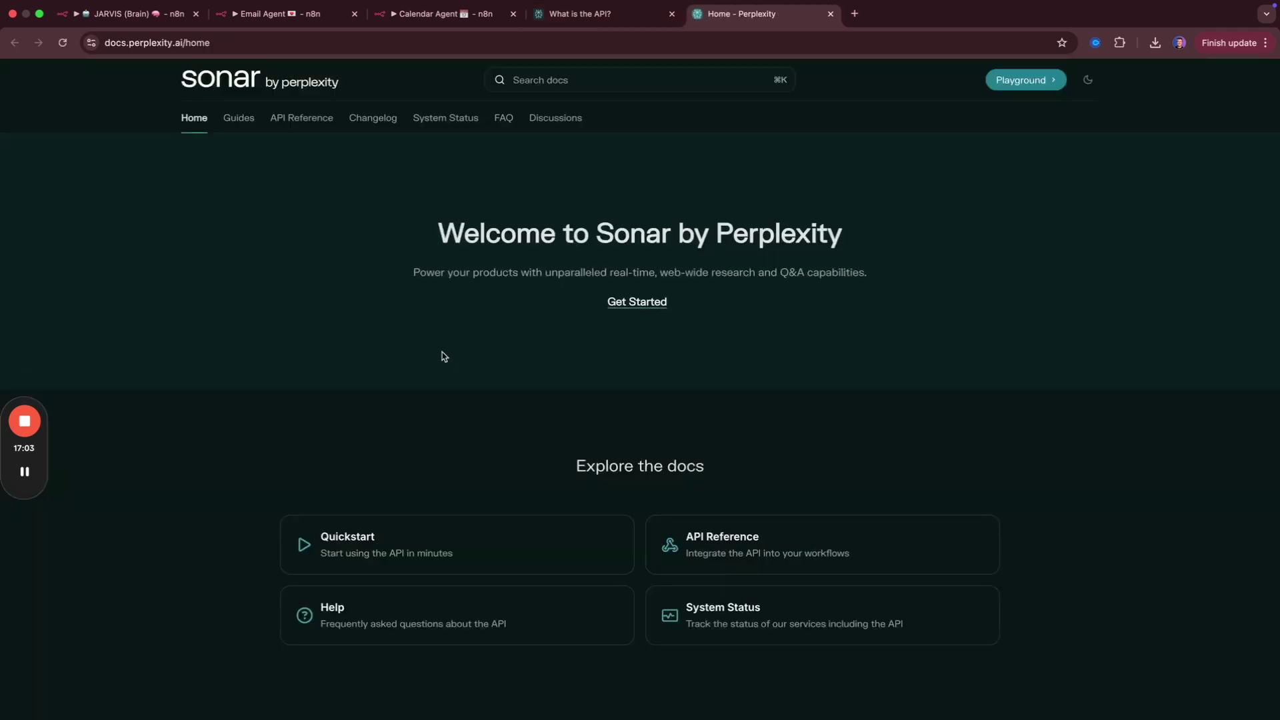
pyautogui.scroll(-1, 497, 385)
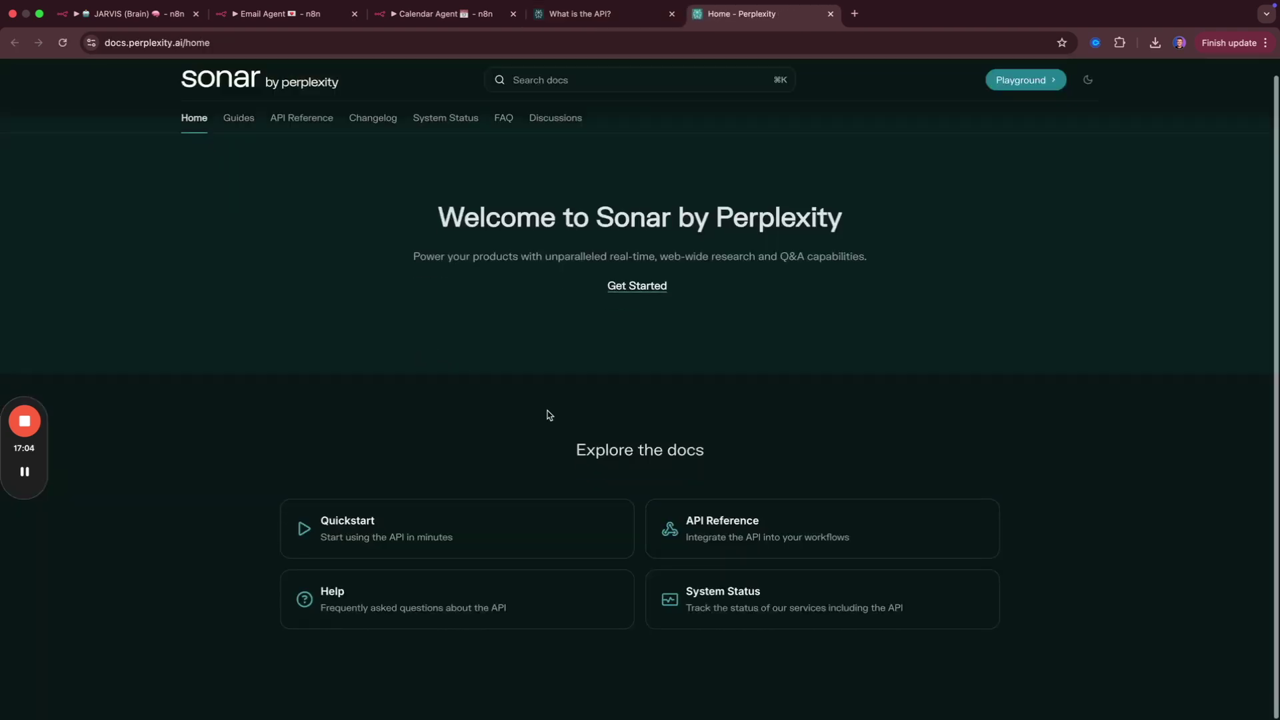
pyautogui.click(742, 526)
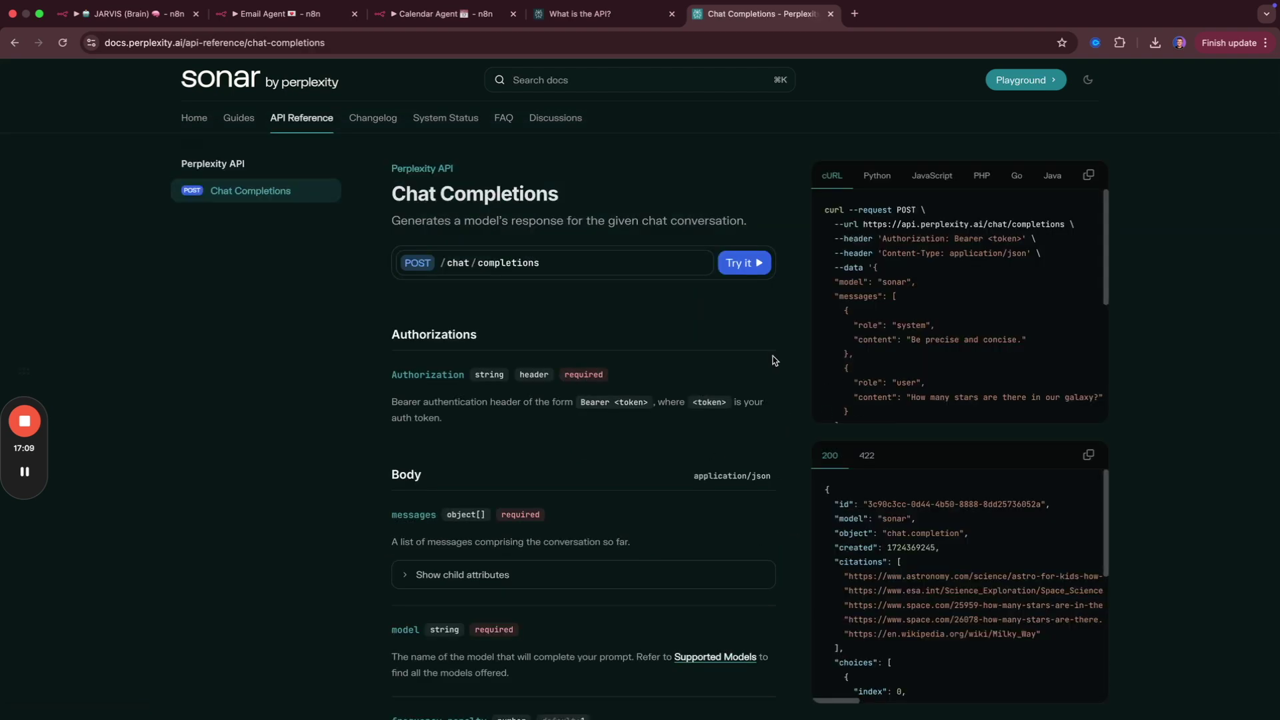
pyautogui.press('super+t')
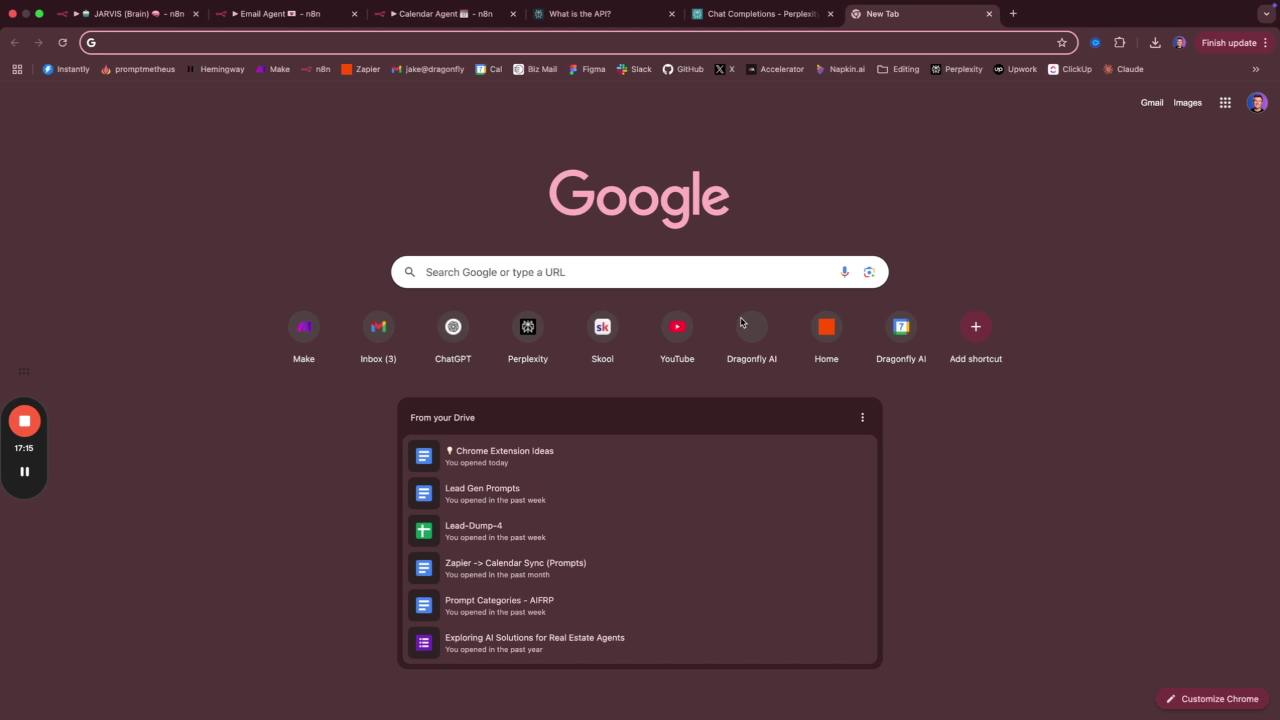
# Search the web for the Tavily AI search tool and open the Tavily website.
pyautogui.write('tavis')
pyautogui.press('Return')
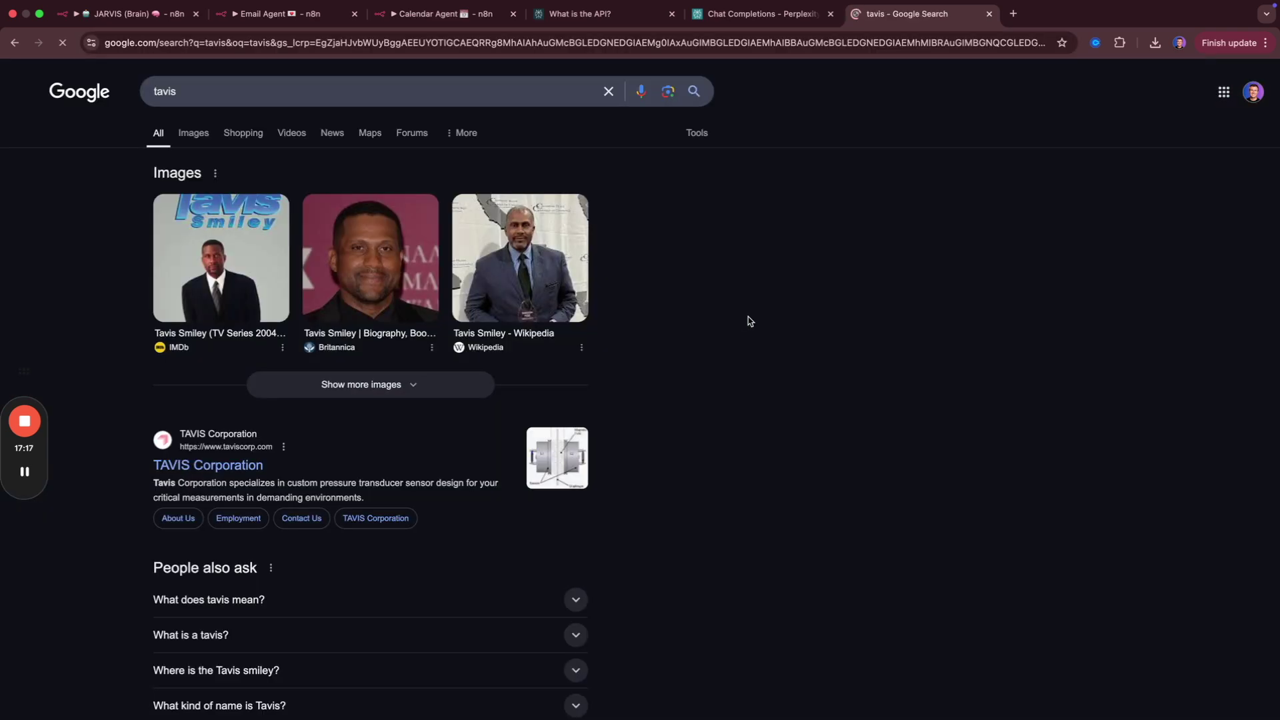
pyautogui.click(201, 91)
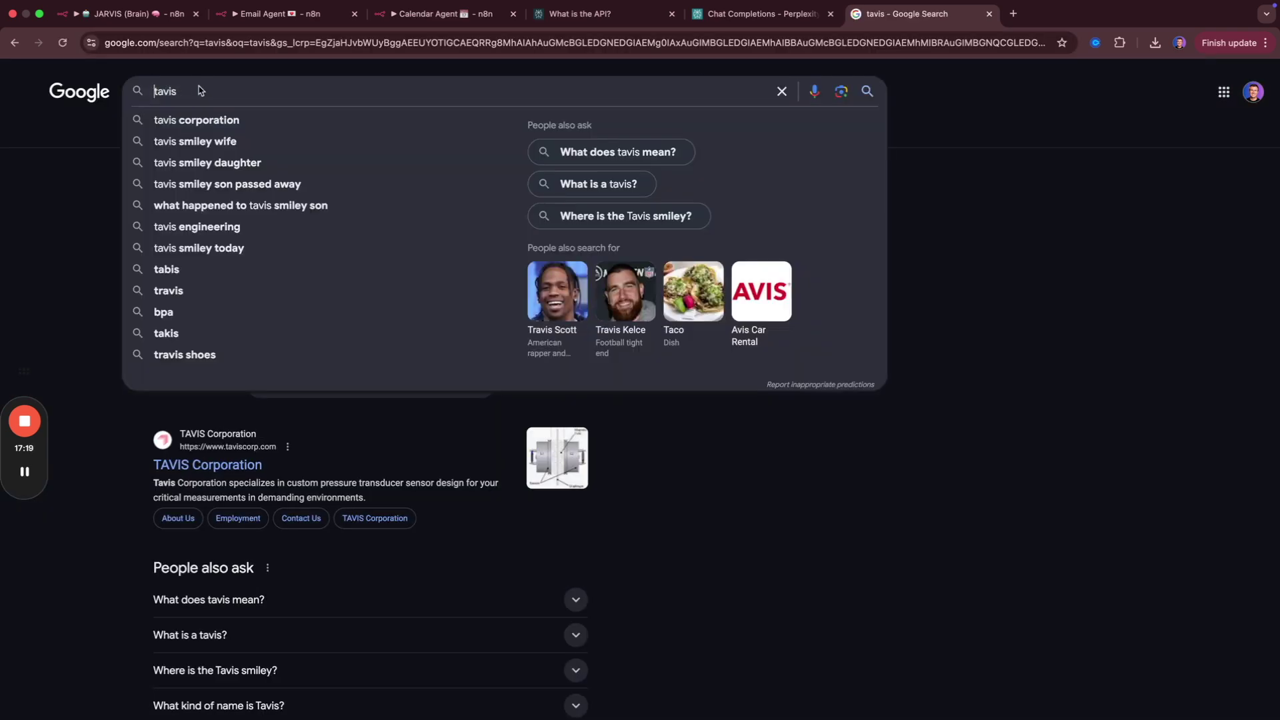
pyautogui.write('ai search')
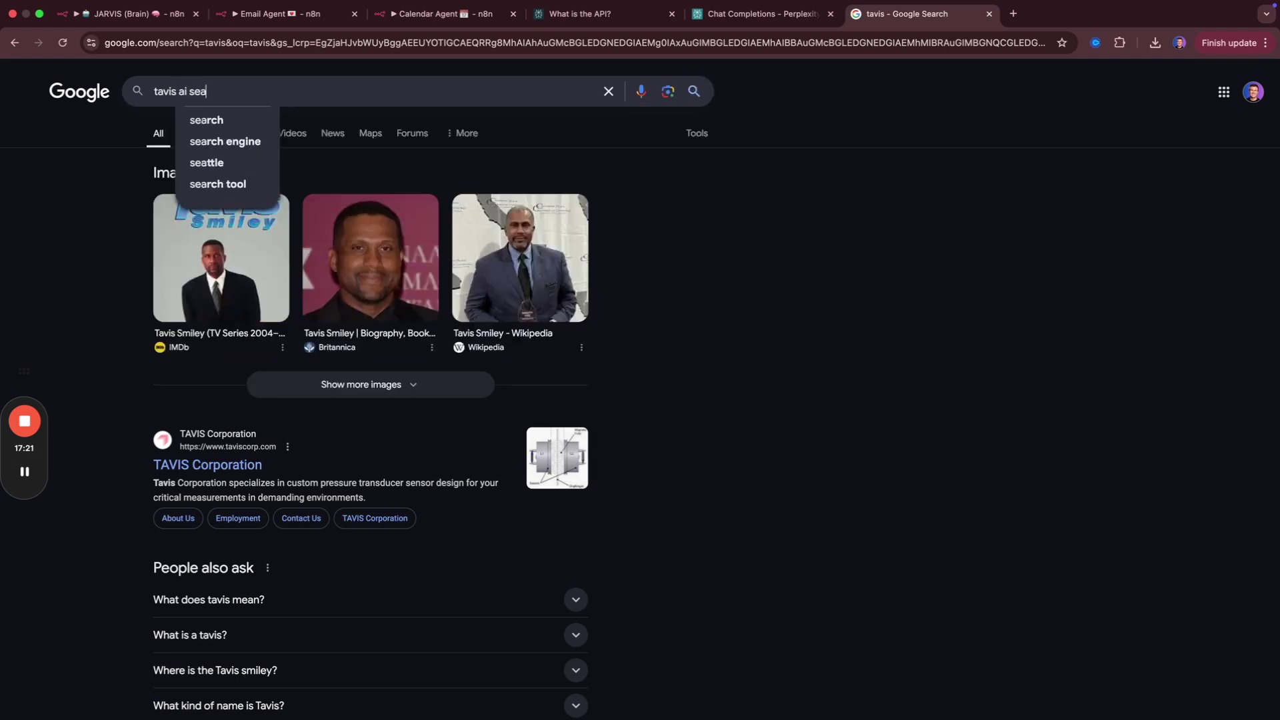
pyautogui.press('Return')
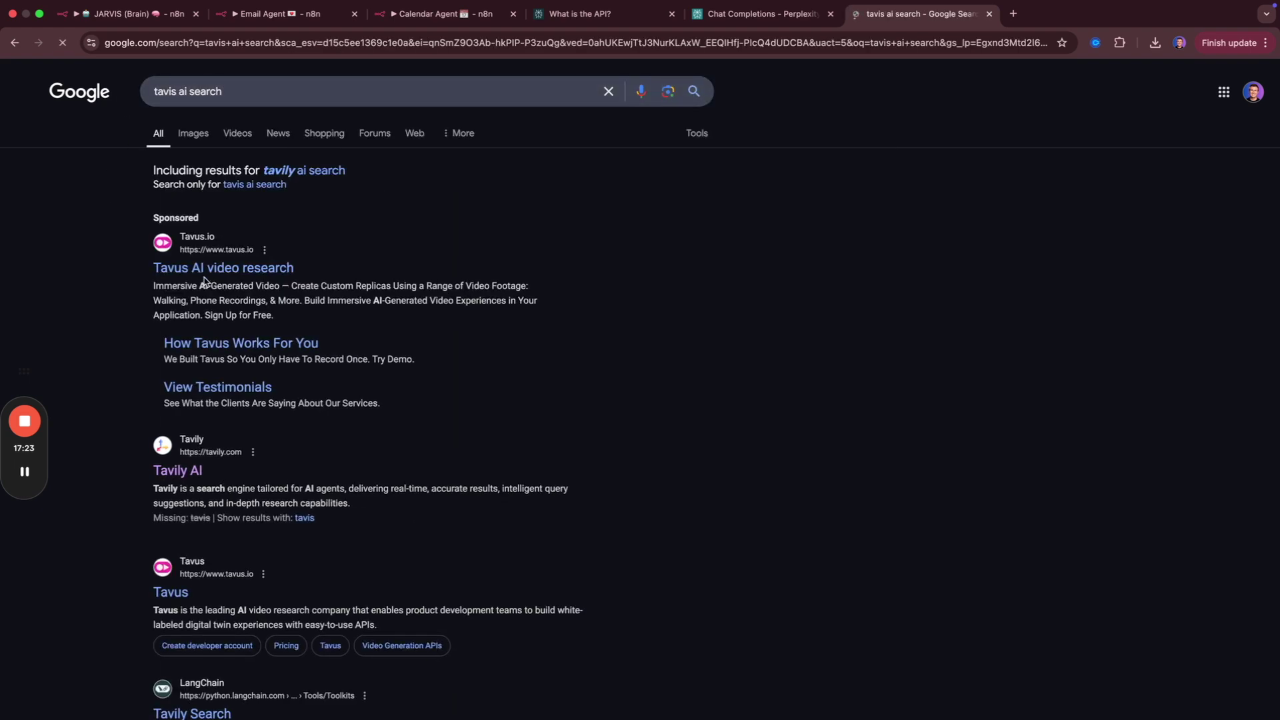
pyautogui.click(185, 472)
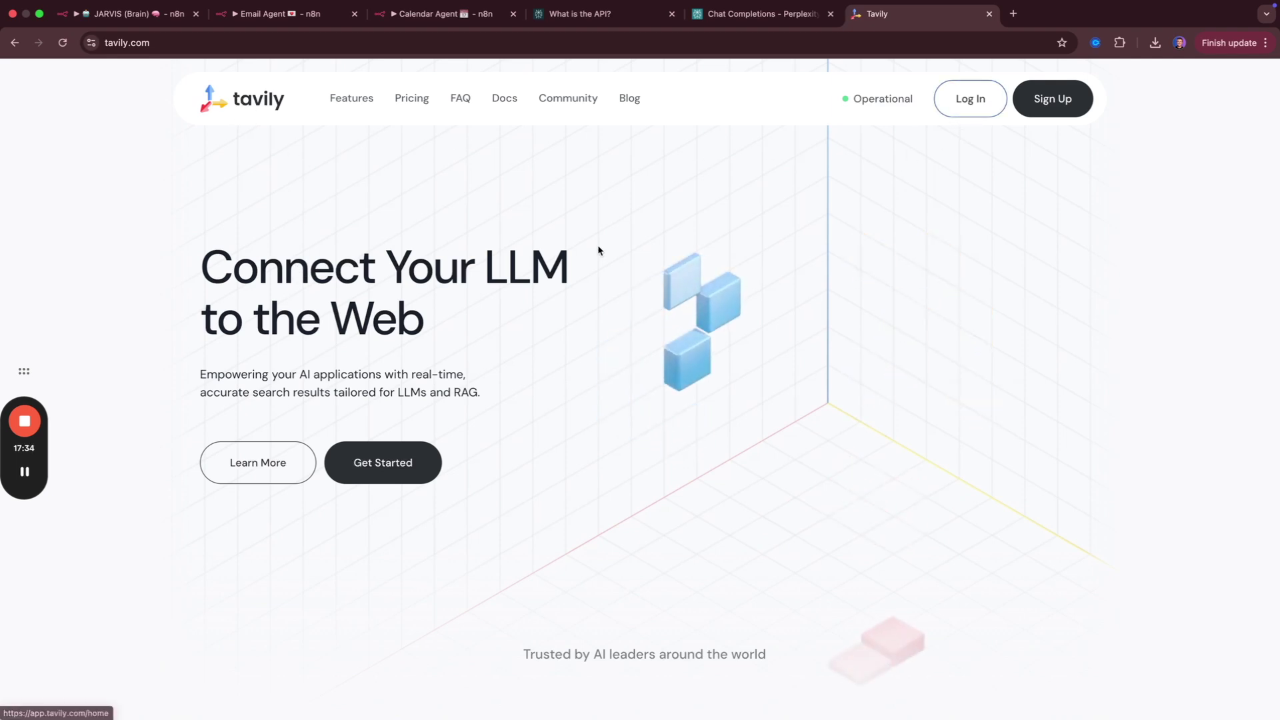
# Review Tavily pricing, highlighting the Free plan's 1,000 API credits, then close the Tavily and Chat Completions tabs.
pyautogui.click(410, 101)
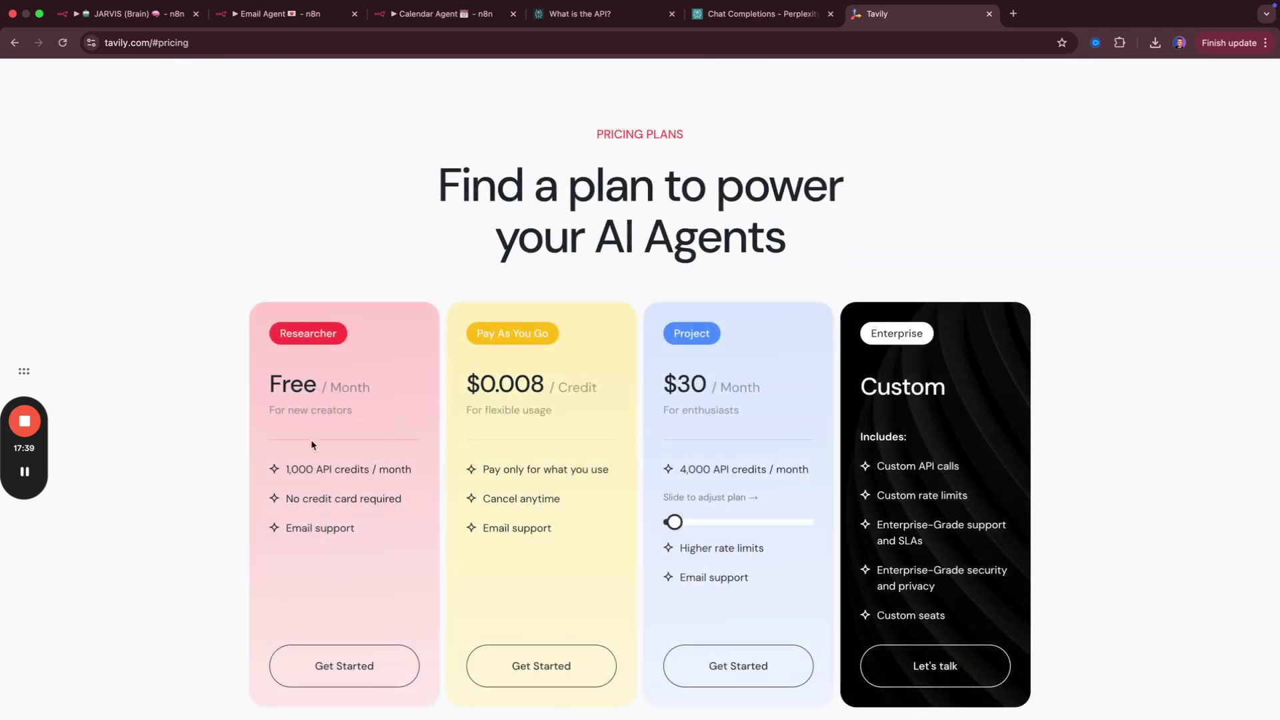
pyautogui.moveTo(285, 469); pyautogui.dragTo(368, 469)
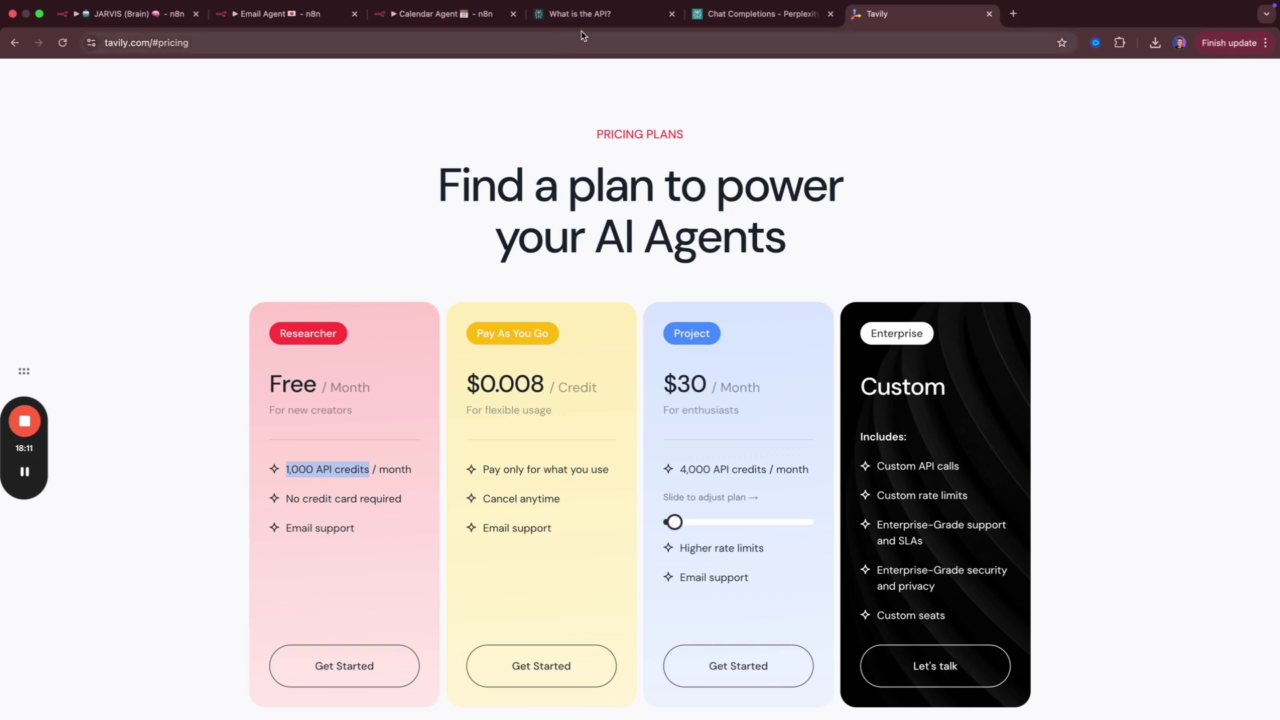
pyautogui.hotkey('ctrl', 'shift', 'Tab')
pyautogui.press('super+w')
pyautogui.press('super+w')
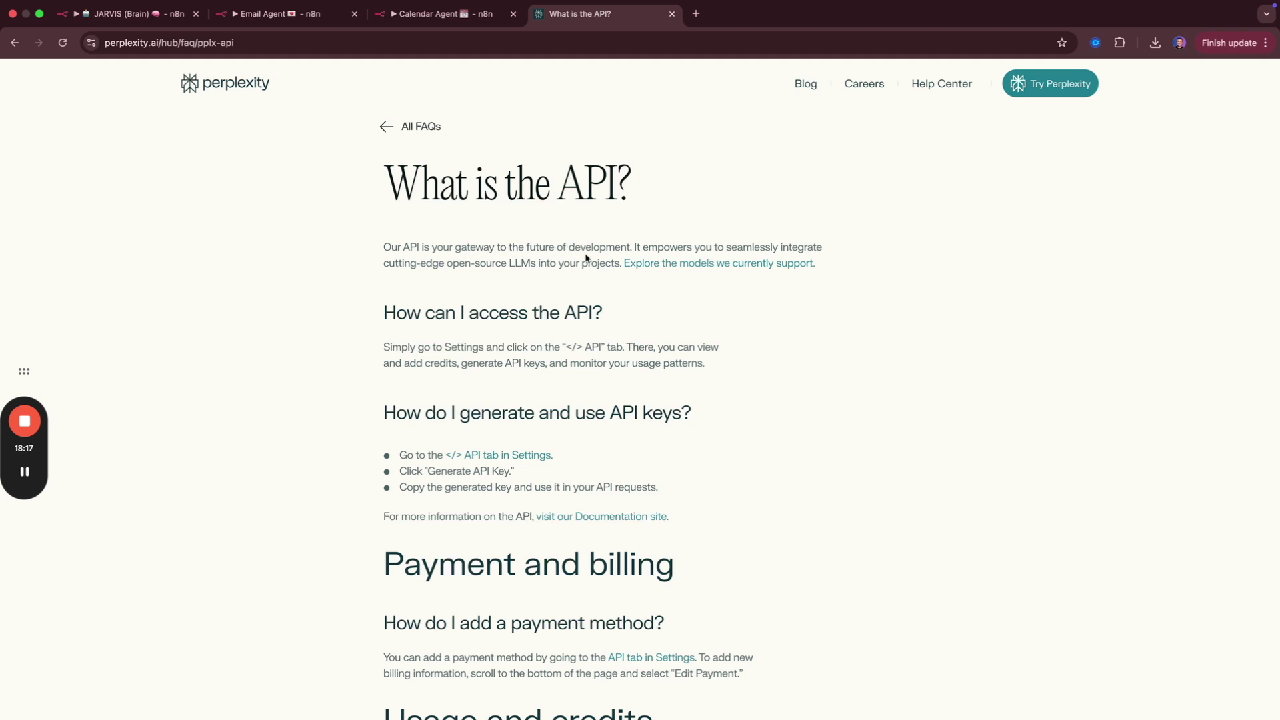
# Close the Perplexity FAQ page and return to the JARVIS (Brain) workflow canvas.
pyautogui.press('super+w')
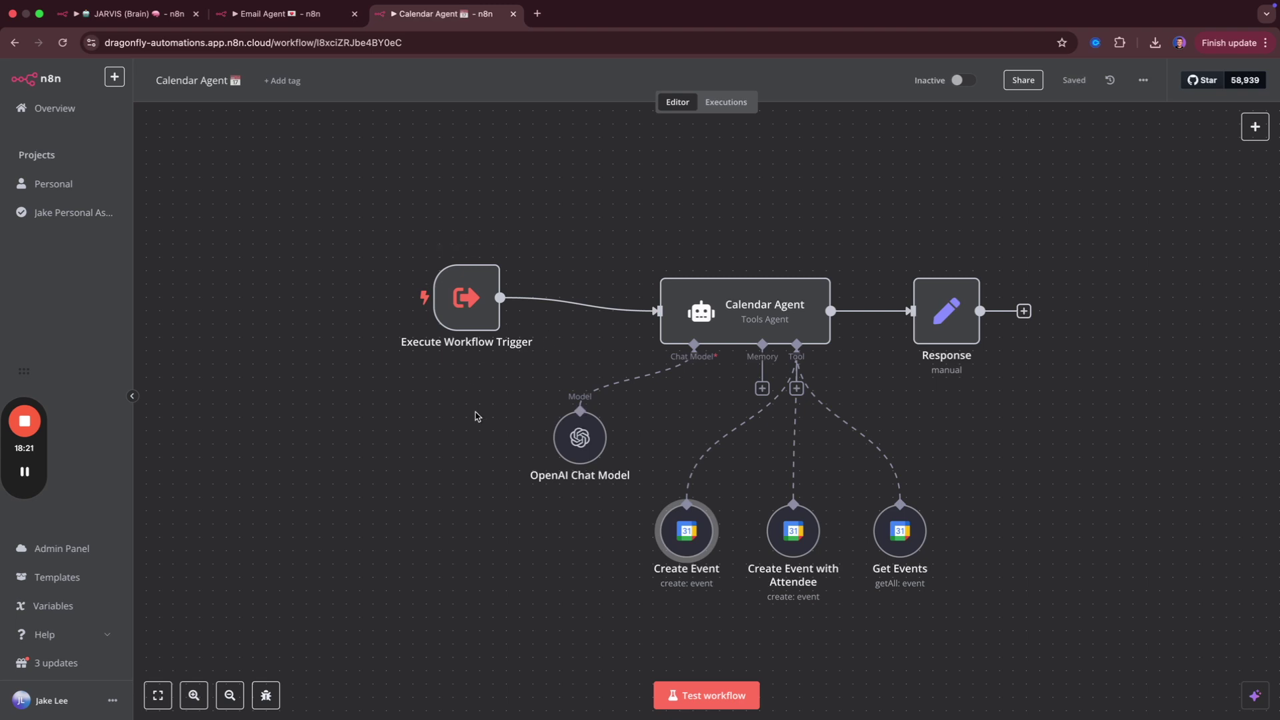
pyautogui.press('super+1')
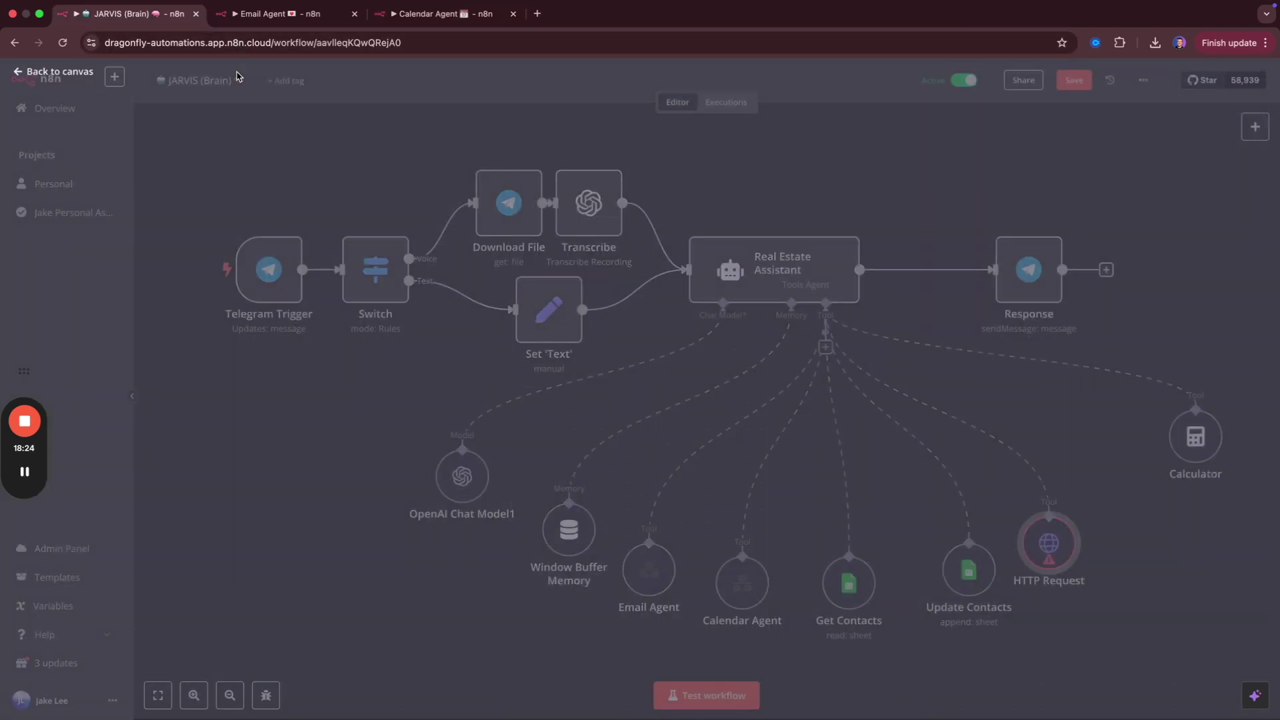
pyautogui.click(240, 76)
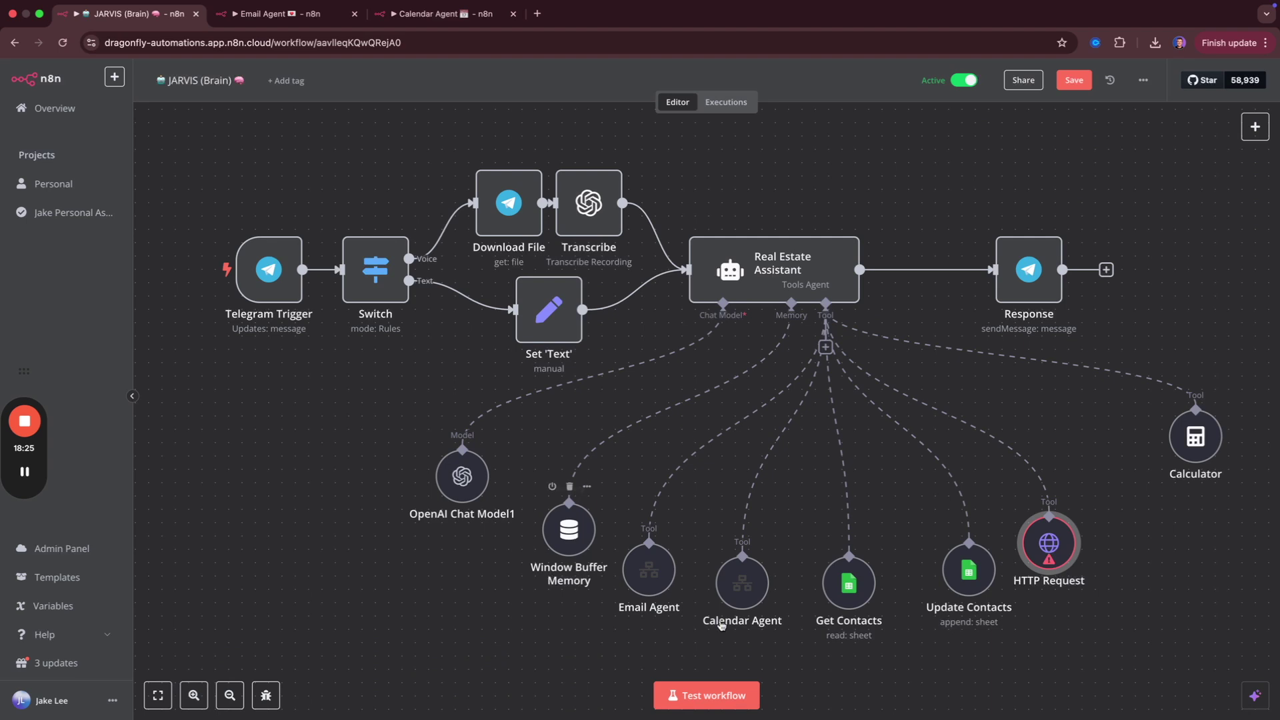
# Delete the HTTP Request tool node from the Real Estate Assistant agent.
pyautogui.rightClick(1049, 551)
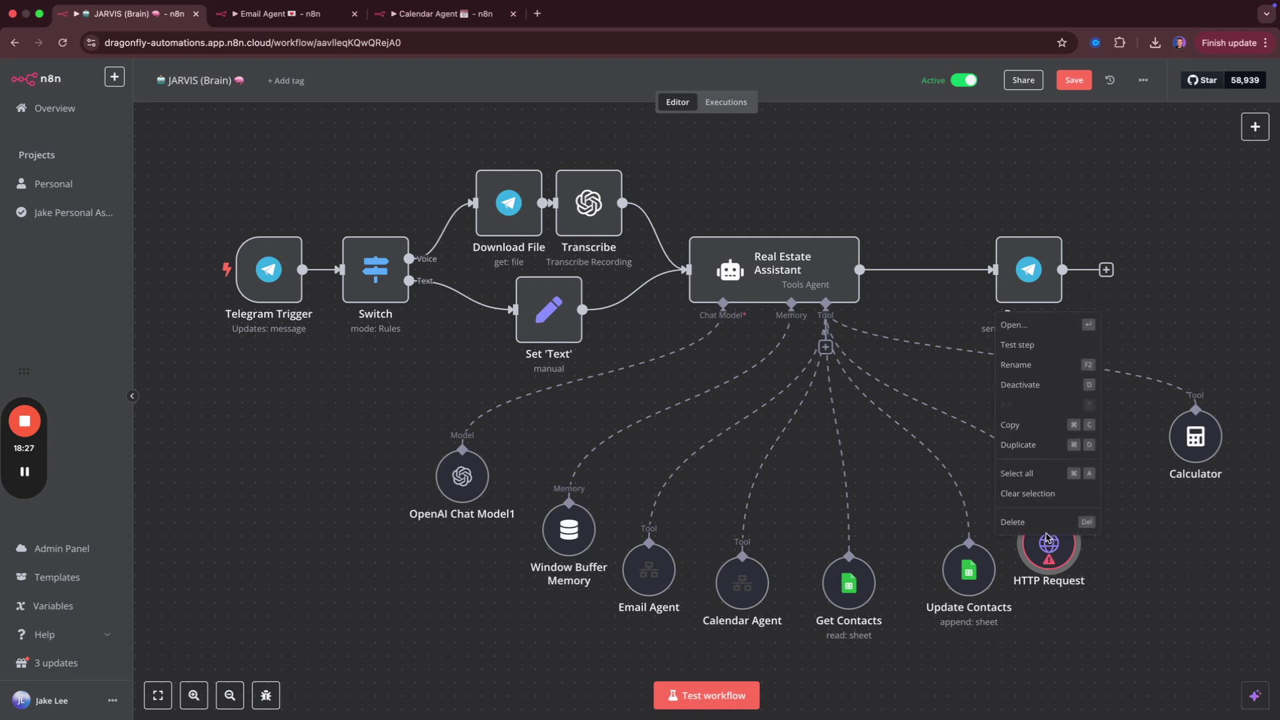
pyautogui.click(1084, 556)
pyautogui.moveTo(1066, 530)
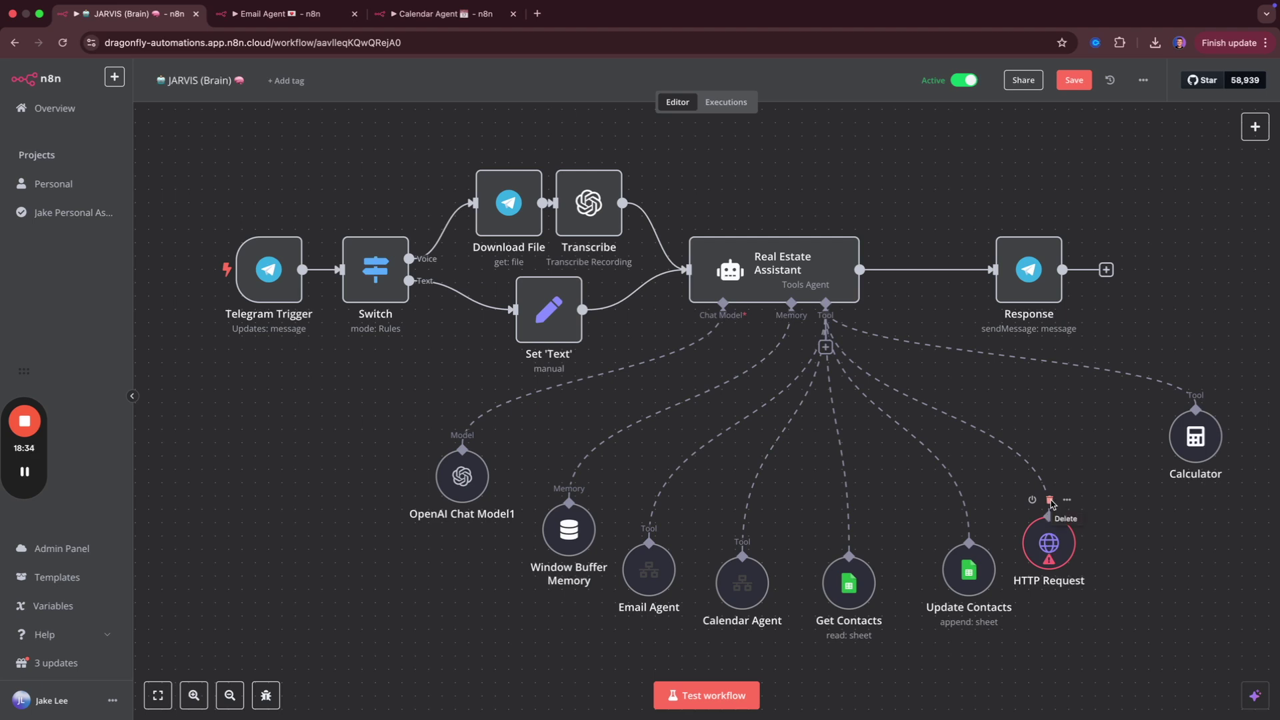
pyautogui.click(1050, 501)
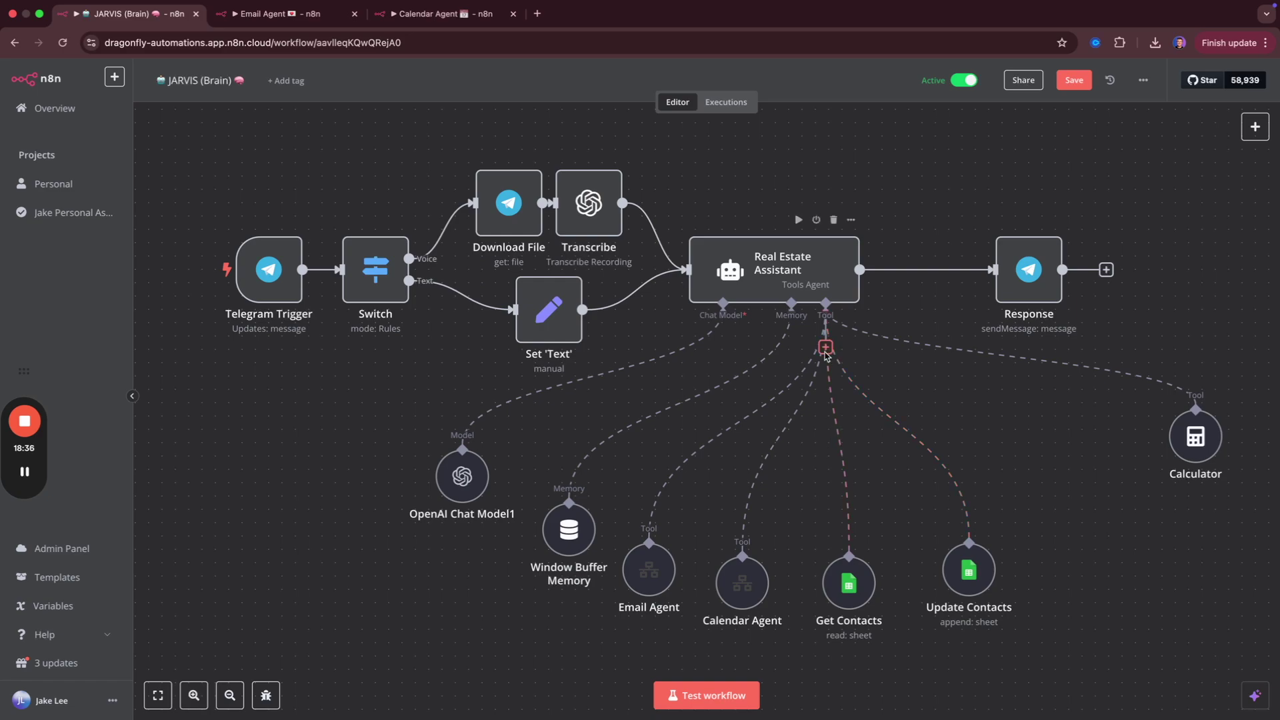
pyautogui.press('super+t')
# Go to make.com in a new tab and log in to Make.
pyautogui.write('mka')
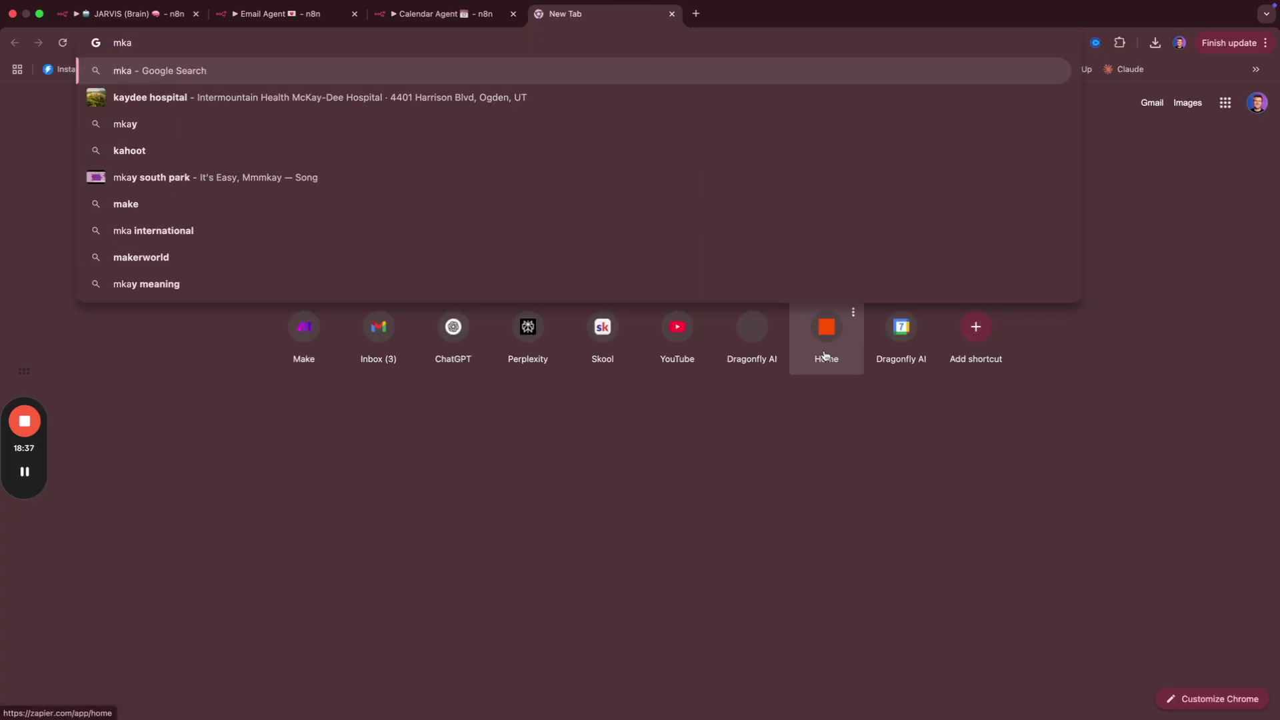
pyautogui.press('BackSpace')
pyautogui.press('BackSpace')
pyautogui.write('ake')
pyautogui.press('Return')
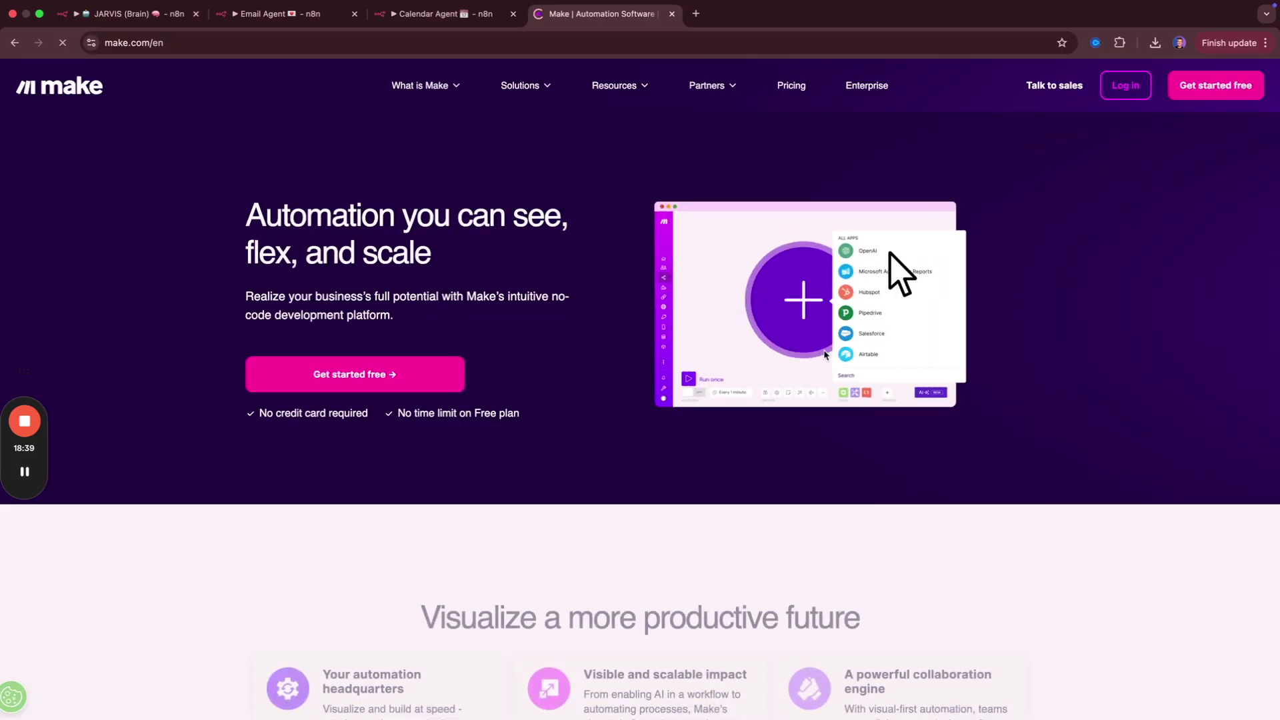
pyautogui.click(1125, 87)
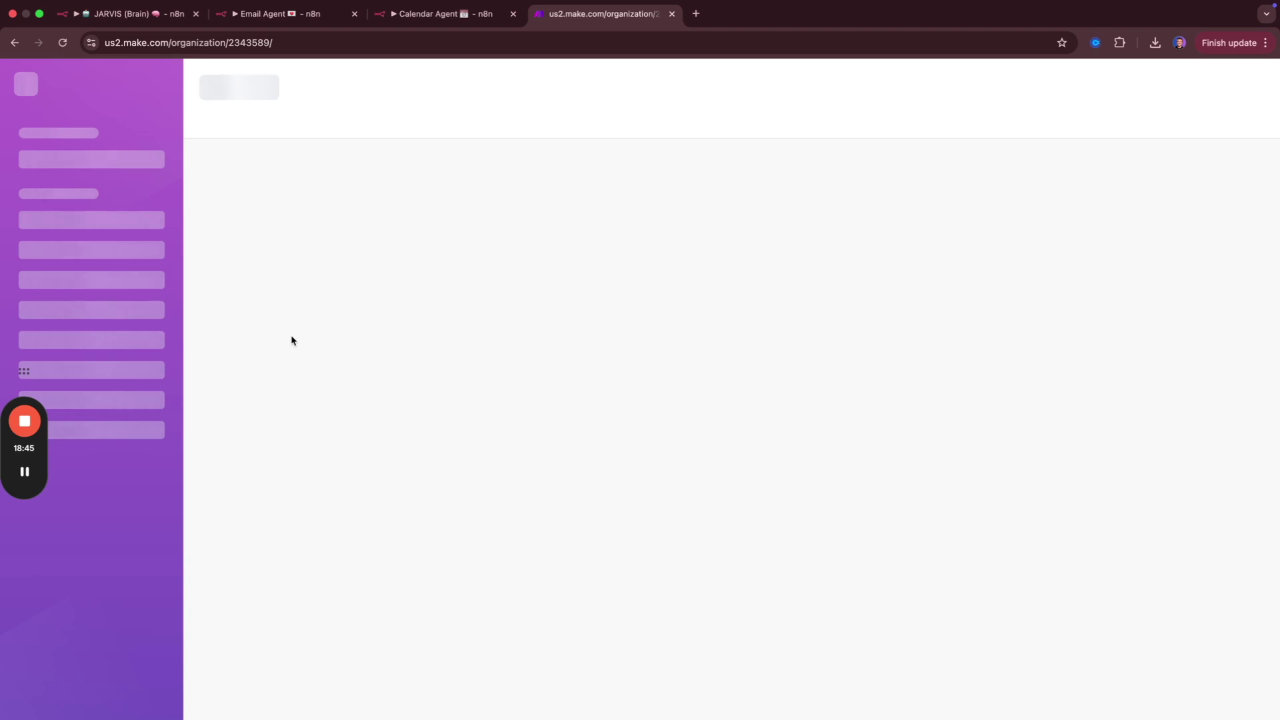
# Back in the JARVIS workflow, open the Real Estate Assistant's tool list.
pyautogui.press('super+1')
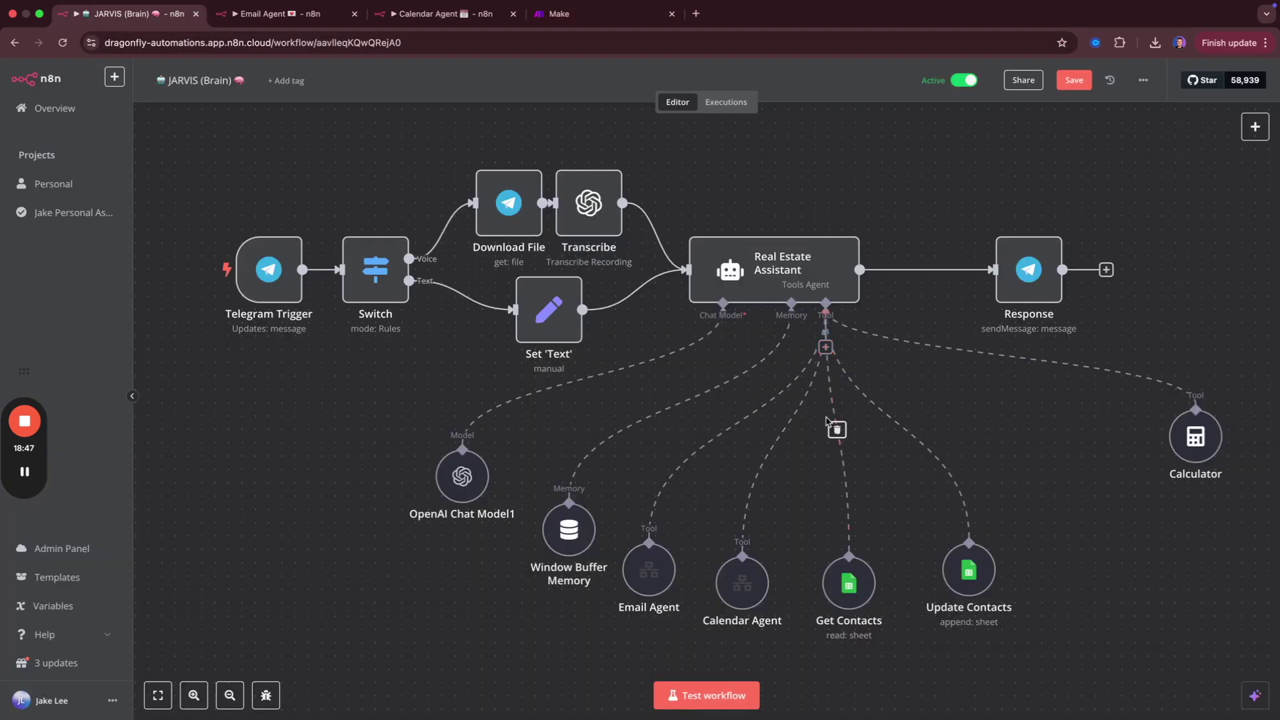
pyautogui.click(826, 346)
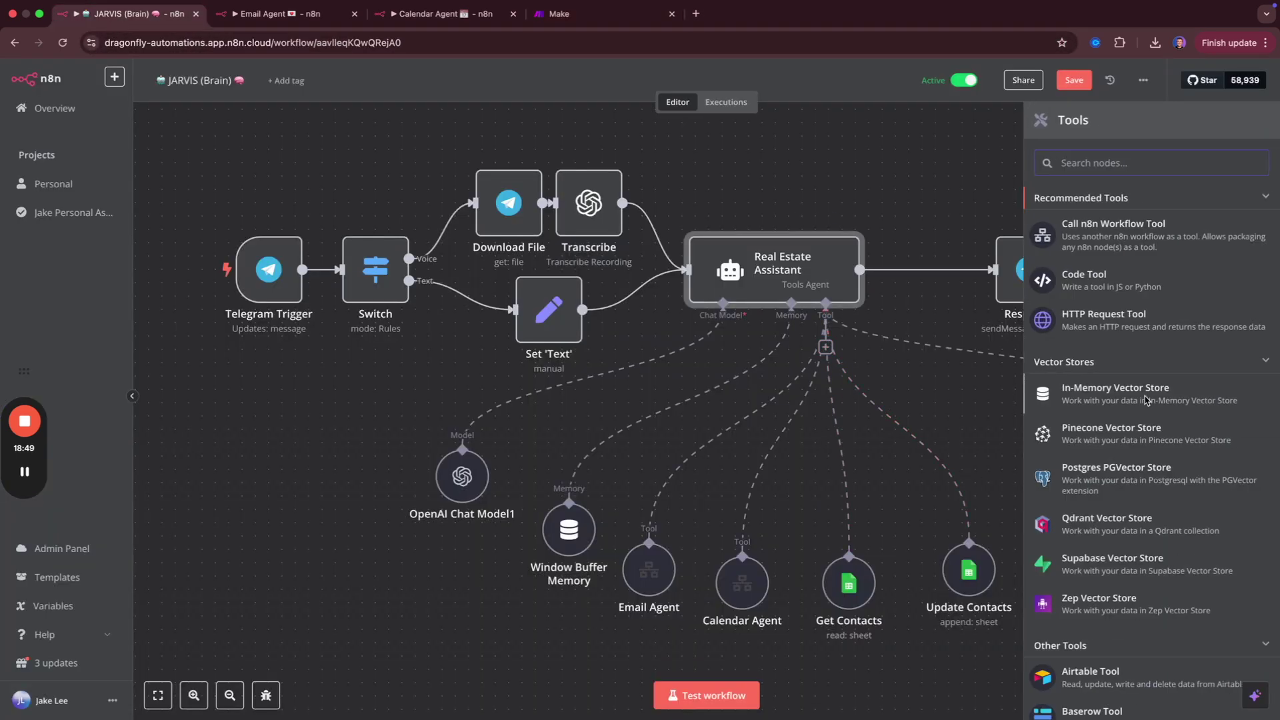
pyautogui.write('web')
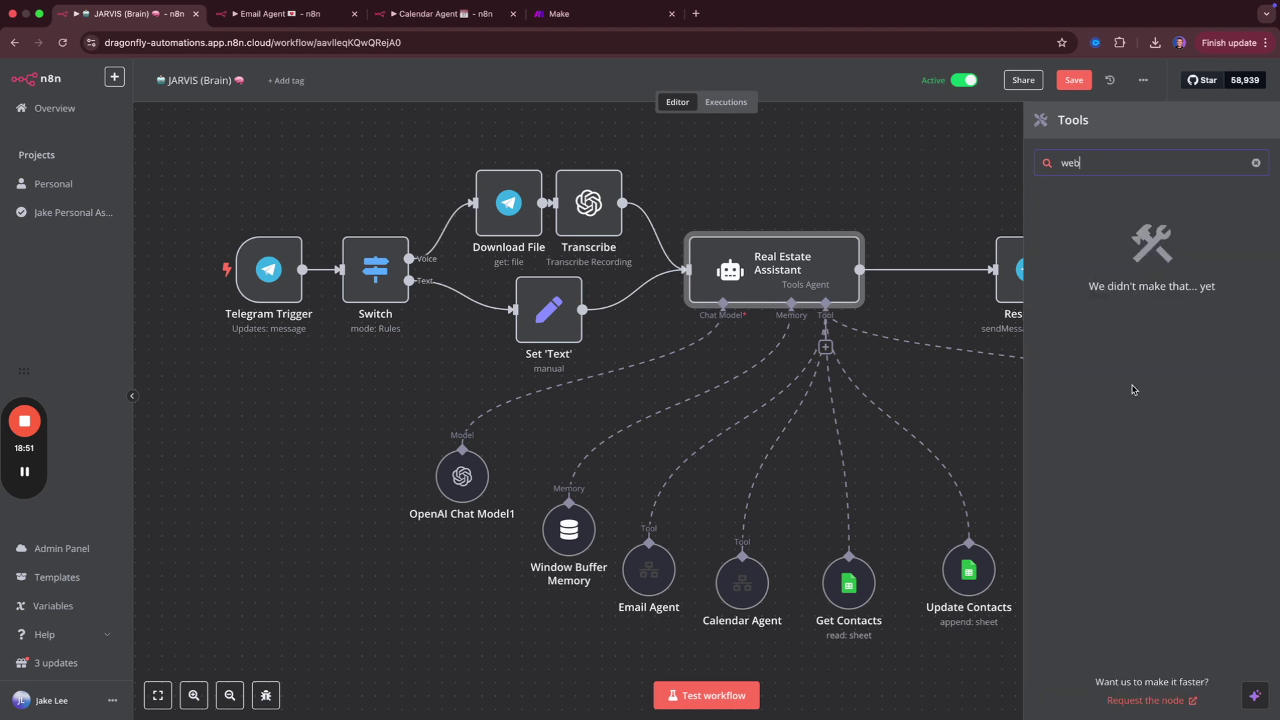
pyautogui.press('BackSpace')
pyautogui.press('BackSpace')
pyautogui.press('BackSpace')
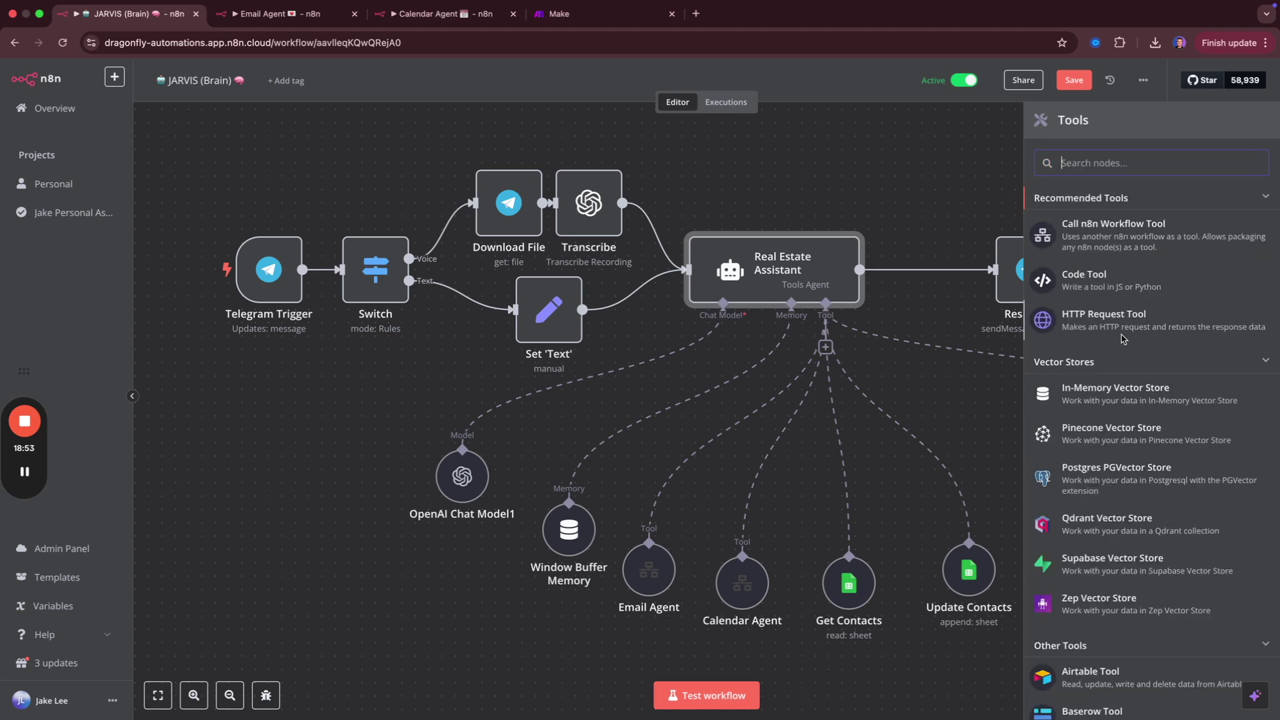
# Attach an HTTP Request Tool to the Real Estate Assistant with method POST.
pyautogui.click(1127, 323)
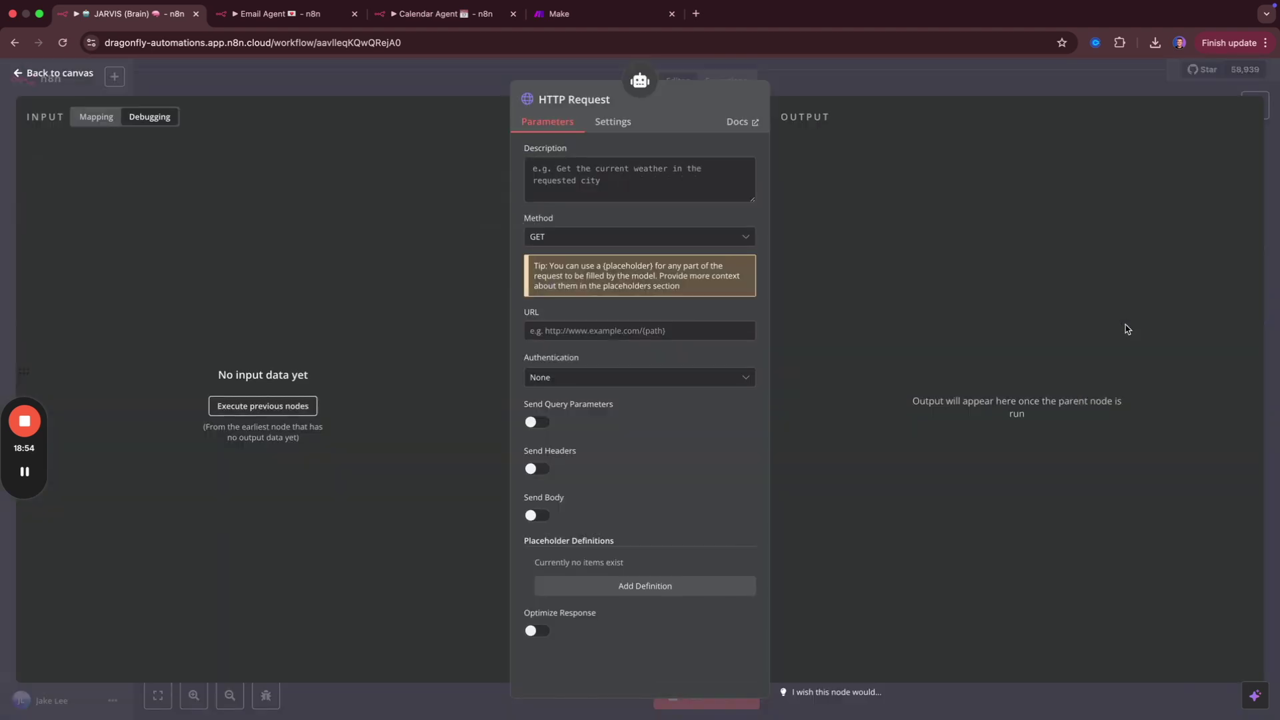
pyautogui.click(640, 239)
pyautogui.click(565, 341)
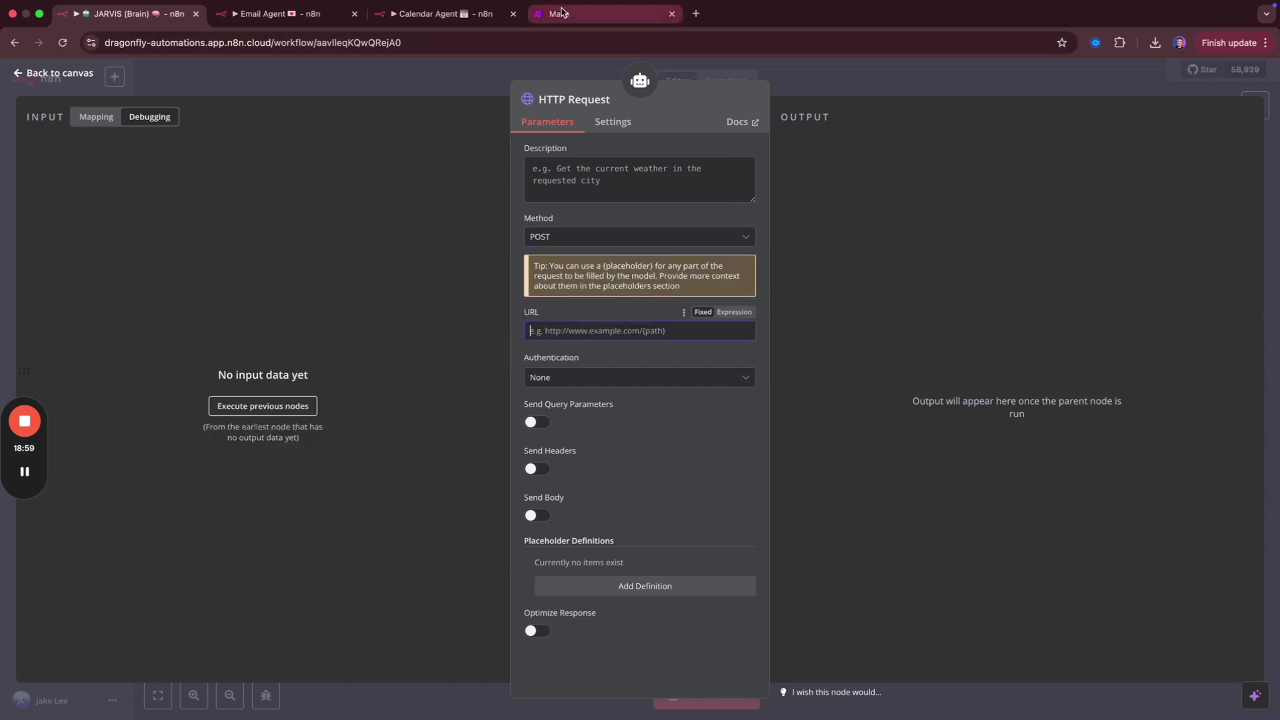
pyautogui.click(587, 13)
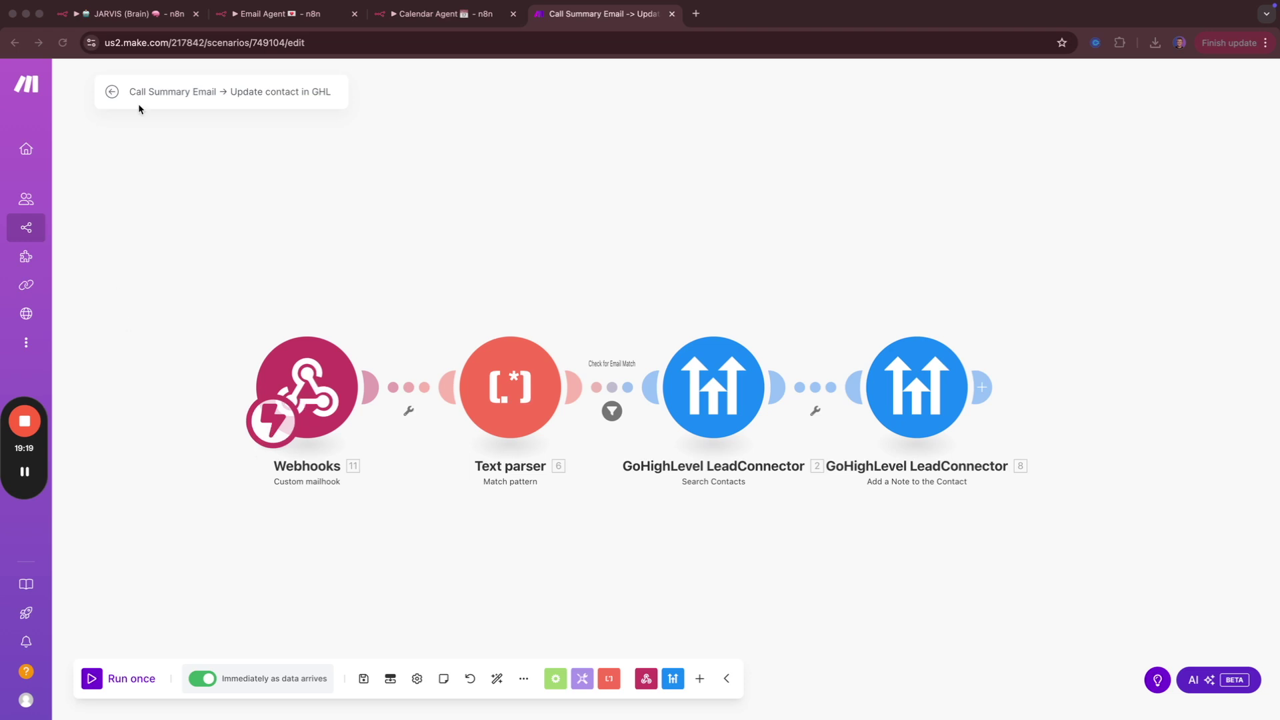
pyautogui.click(124, 14)
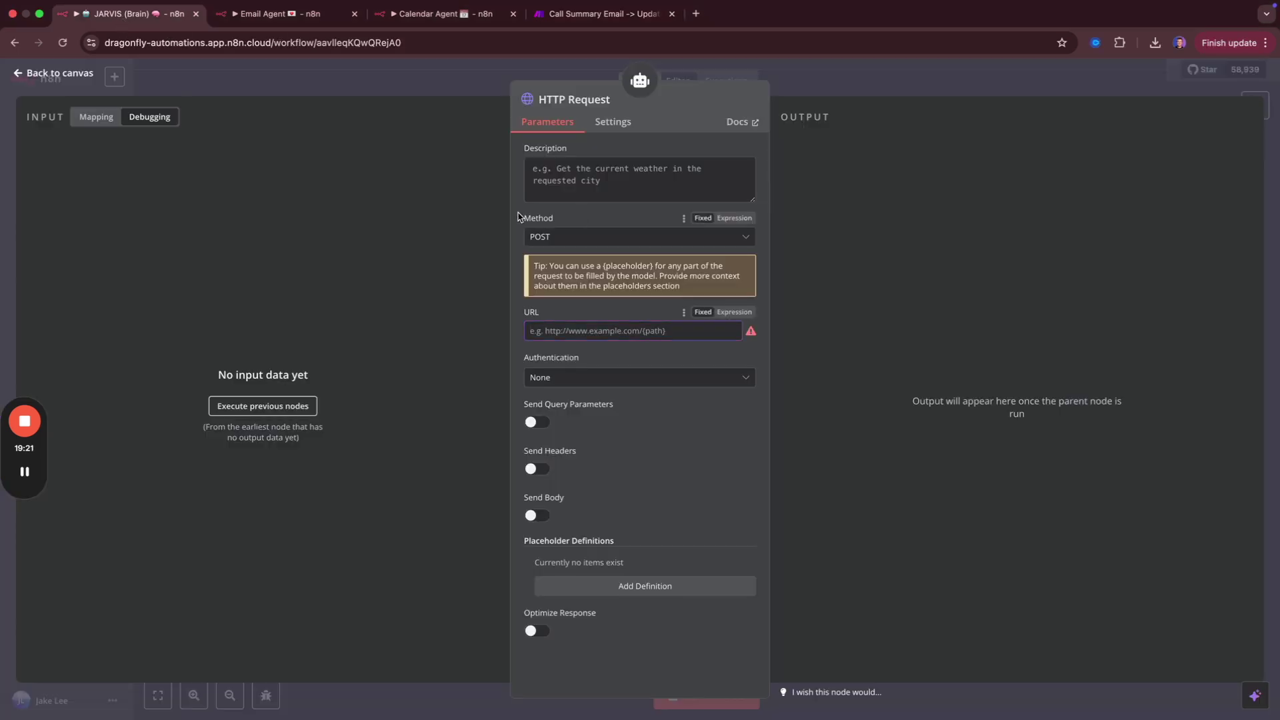
pyautogui.click(446, 85)
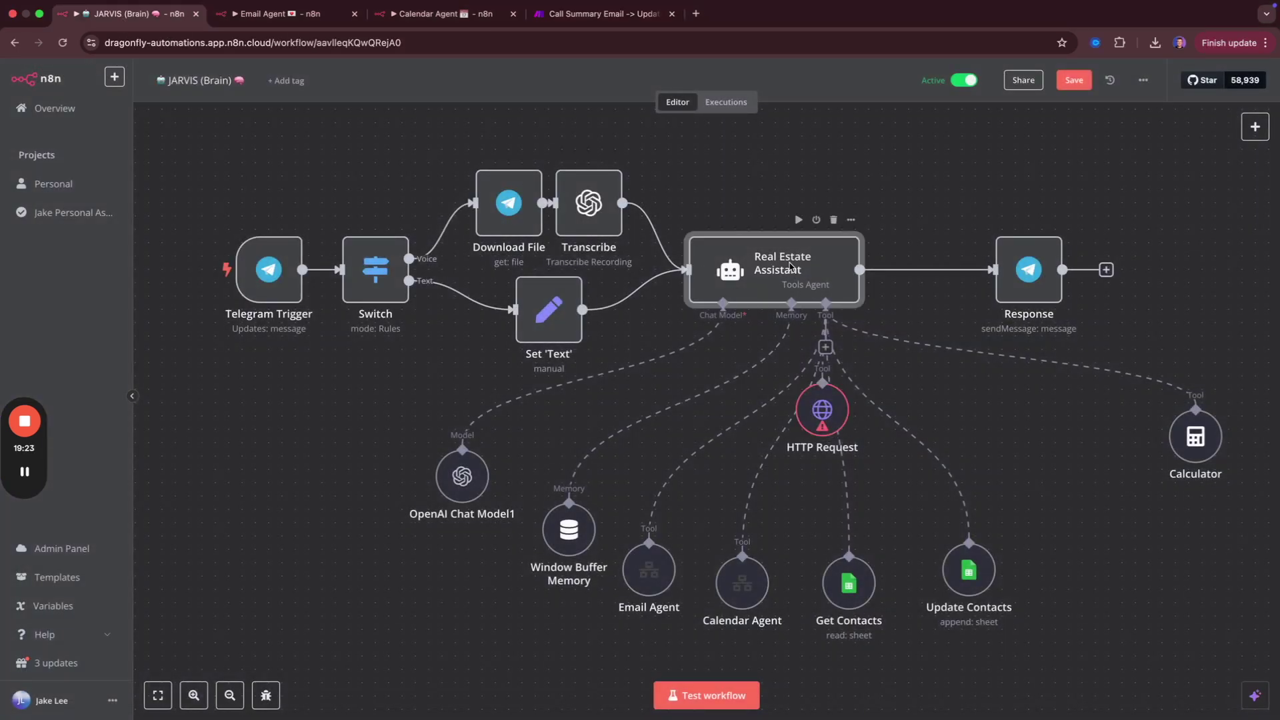
# Add '- Update GHL' below Update Contacts in the agent's system message Tools list.
pyautogui.doubleClick(791, 266)
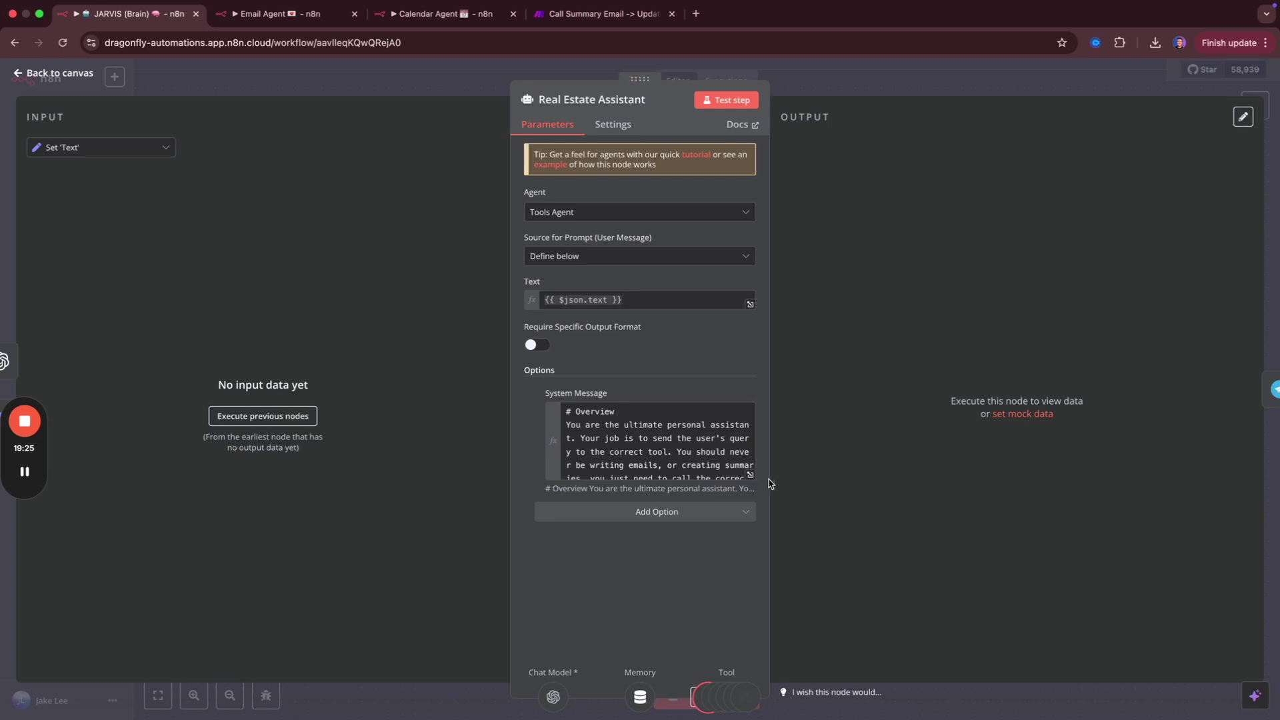
pyautogui.click(750, 474)
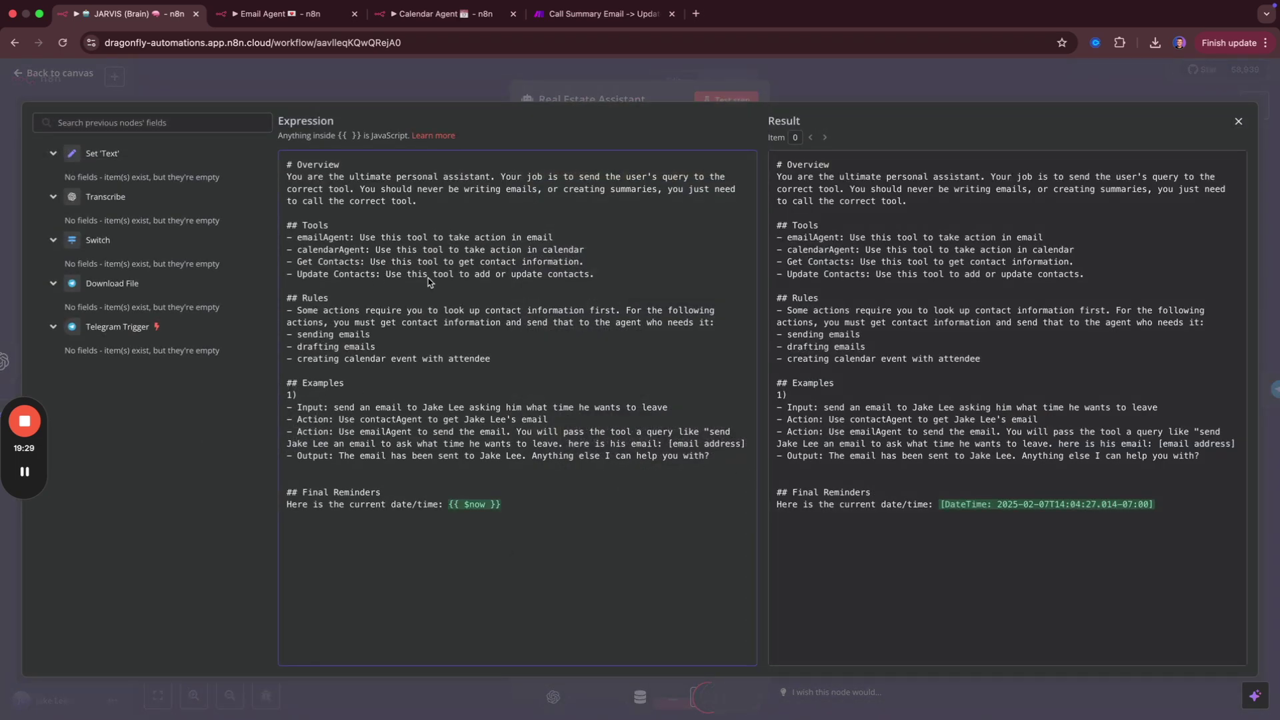
pyautogui.moveTo(584, 262); pyautogui.dragTo(298, 226)
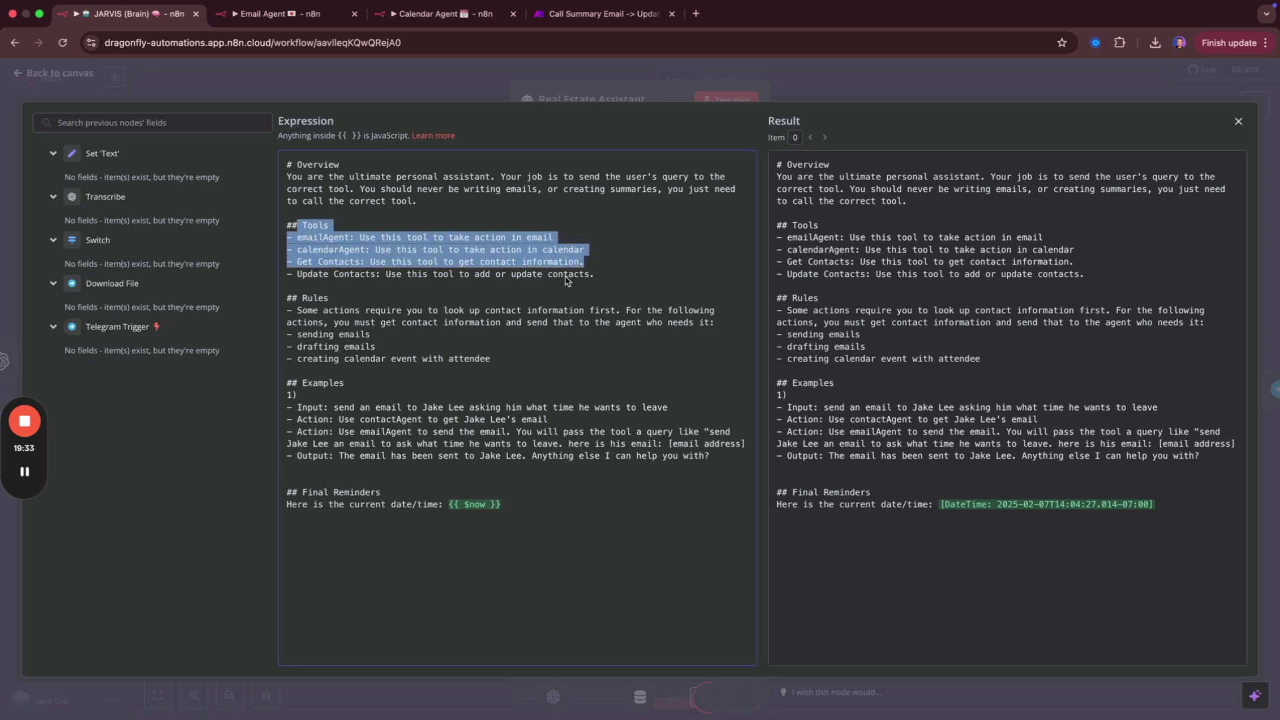
pyautogui.click(646, 275)
pyautogui.press('Return')
pyautogui.write('- Update GHL')
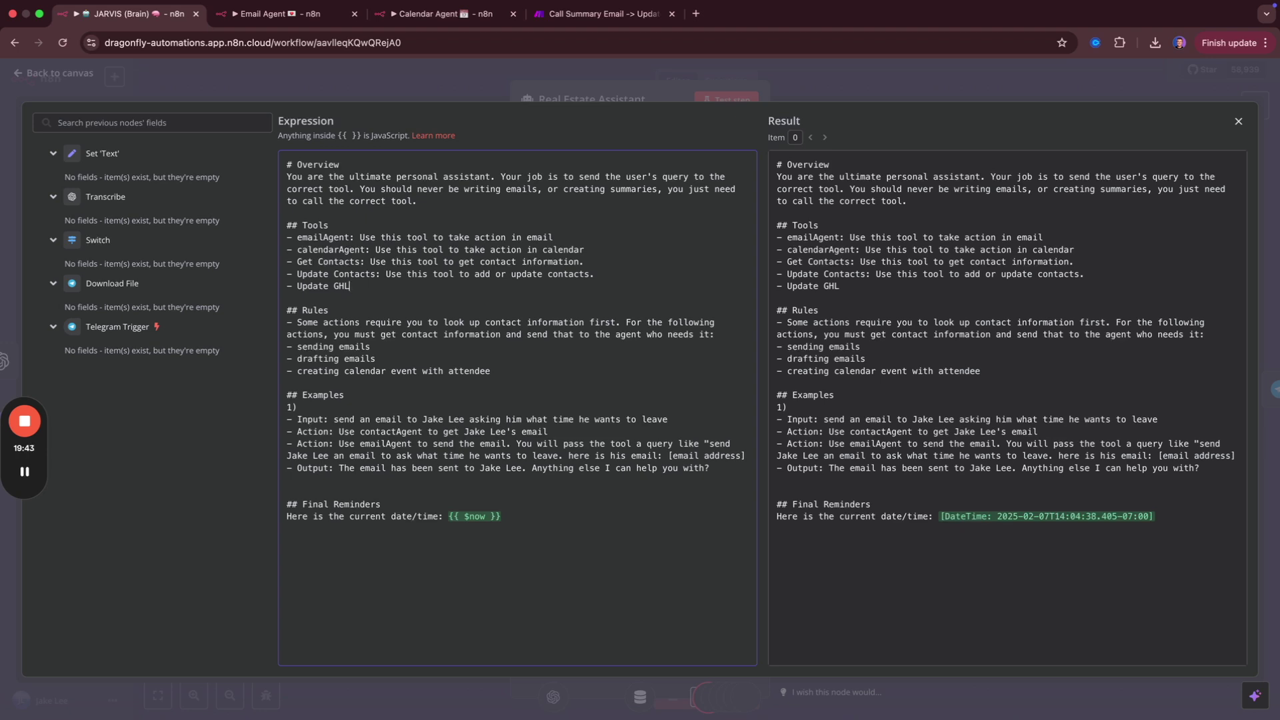
pyautogui.click(609, 18)
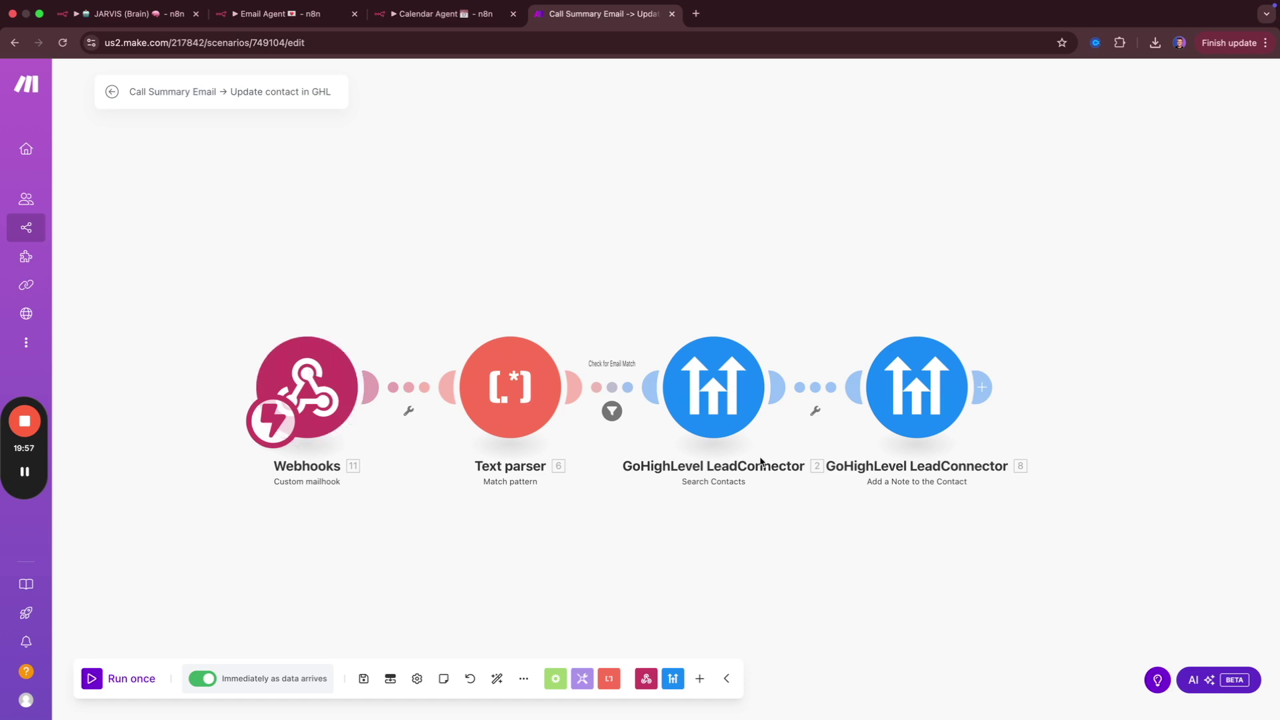
# Browse the GoHighLevel LeadConnector modules for a step after the last GoHighLevel module.
pyautogui.click(990, 394)
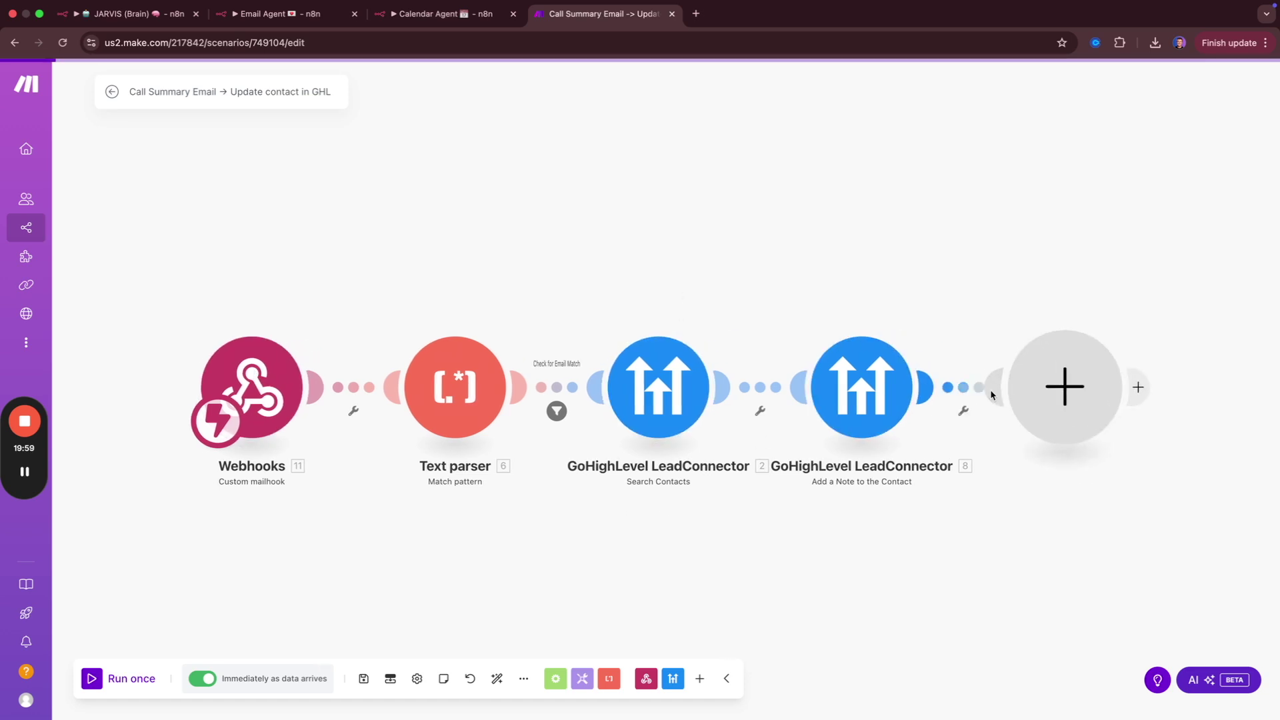
pyautogui.click(844, 310)
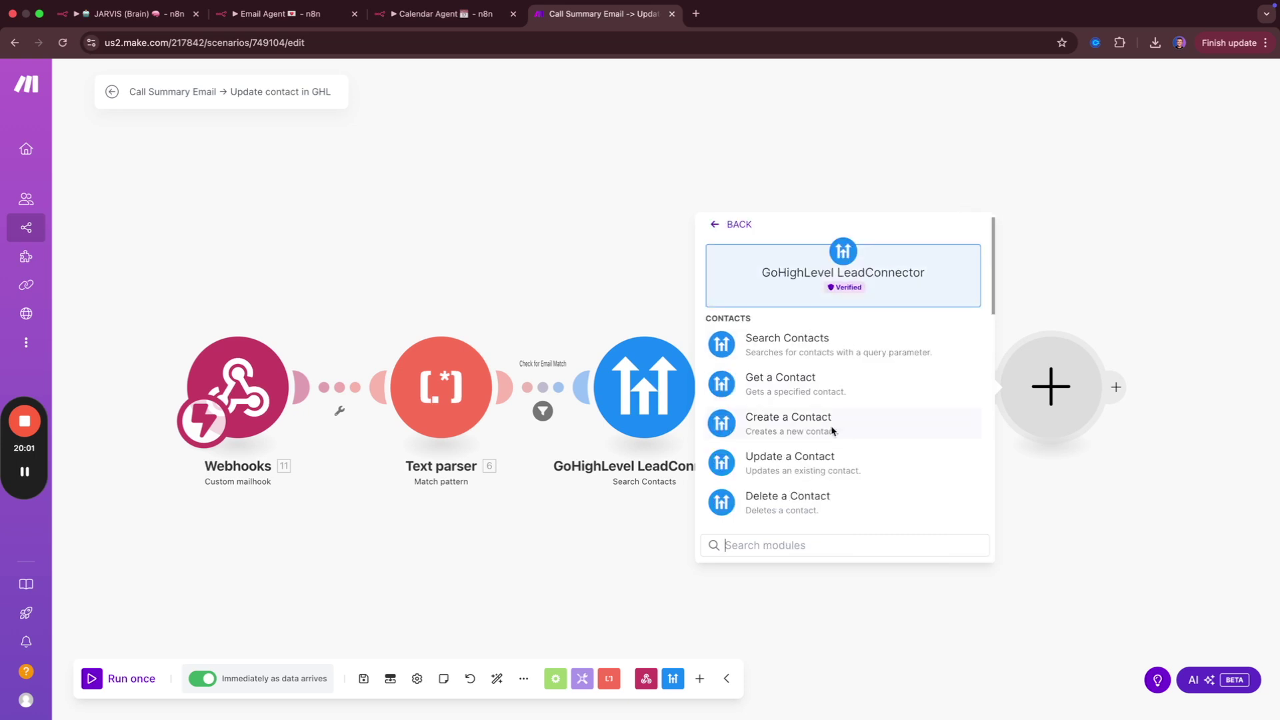
pyautogui.scroll(-2, 823, 354)
pyautogui.scroll(-5, 820, 373)
pyautogui.scroll(-3, 819, 391)
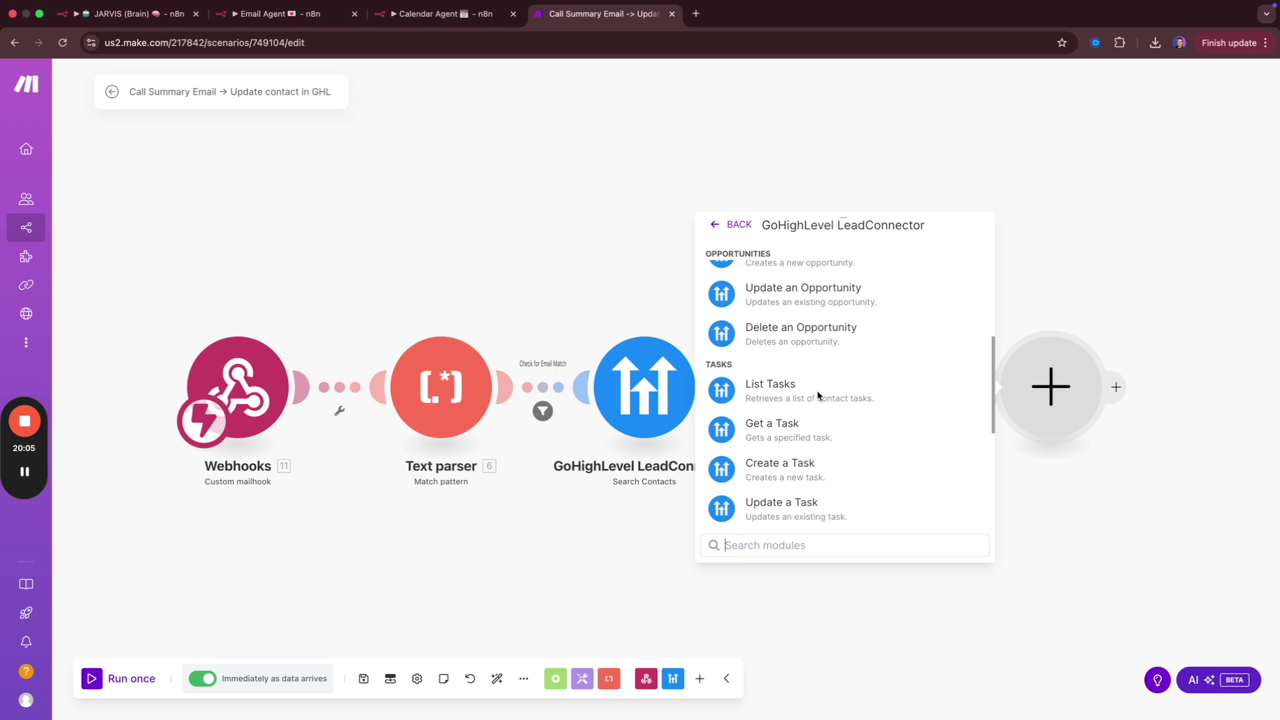
pyautogui.scroll(-3, 850, 393)
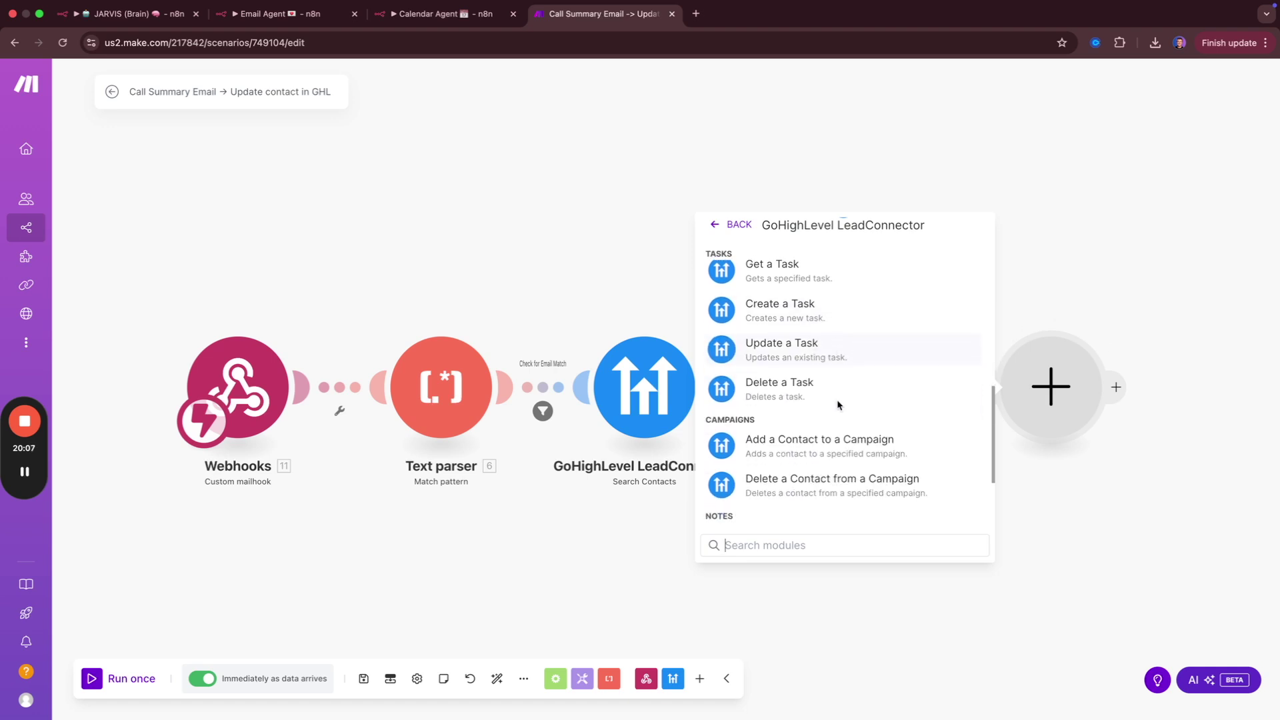
pyautogui.scroll(-3, 840, 440)
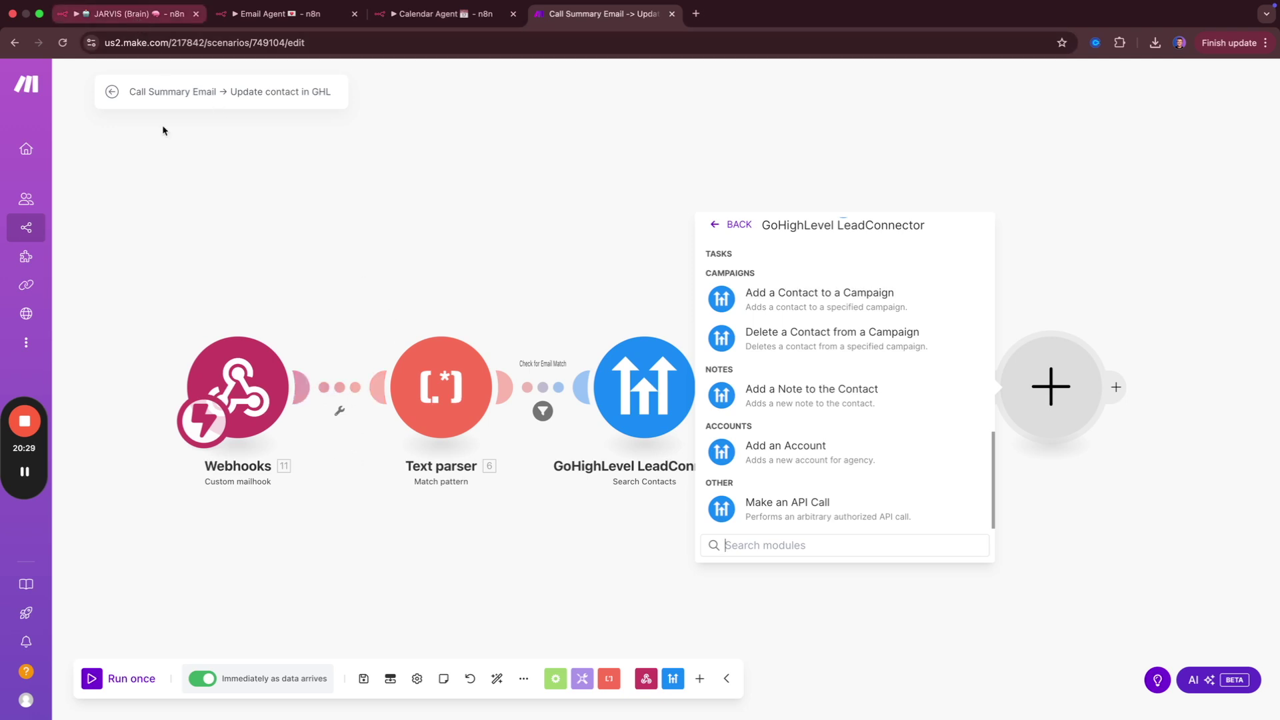
# Exit the Call Summary Email scenario, discarding changes, and return to All scenarios.
pyautogui.click(110, 92)
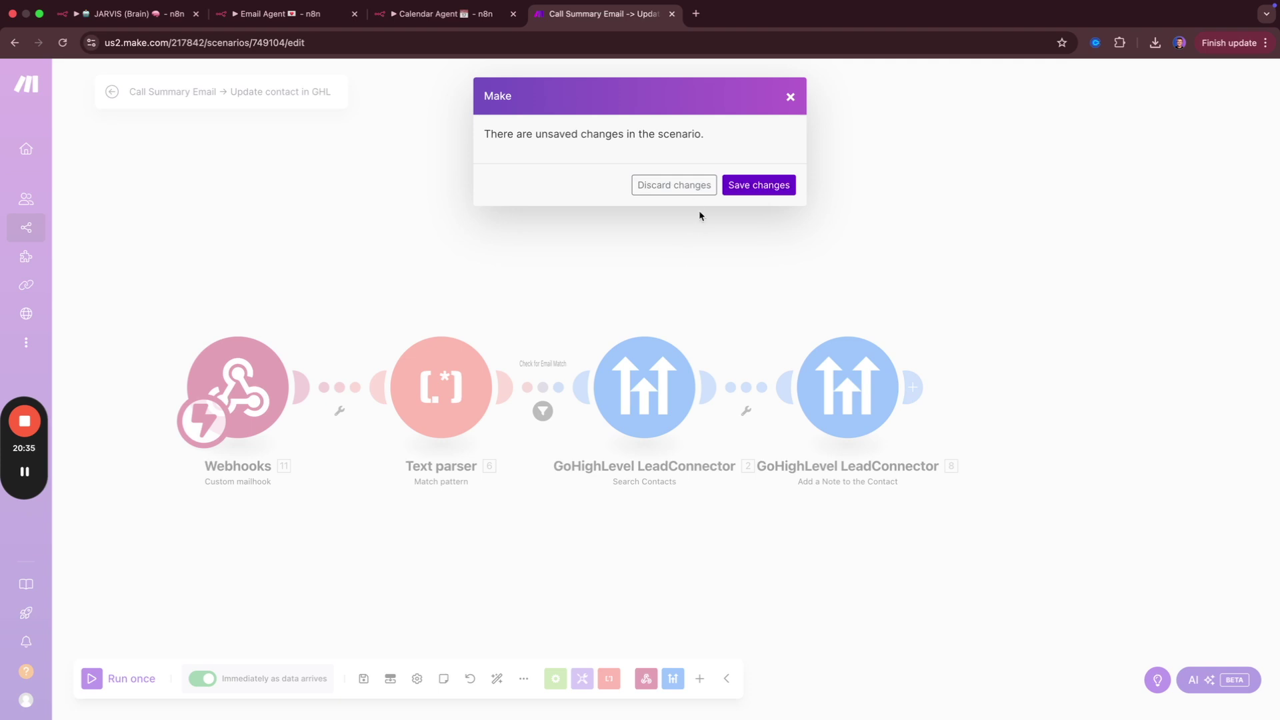
pyautogui.click(673, 186)
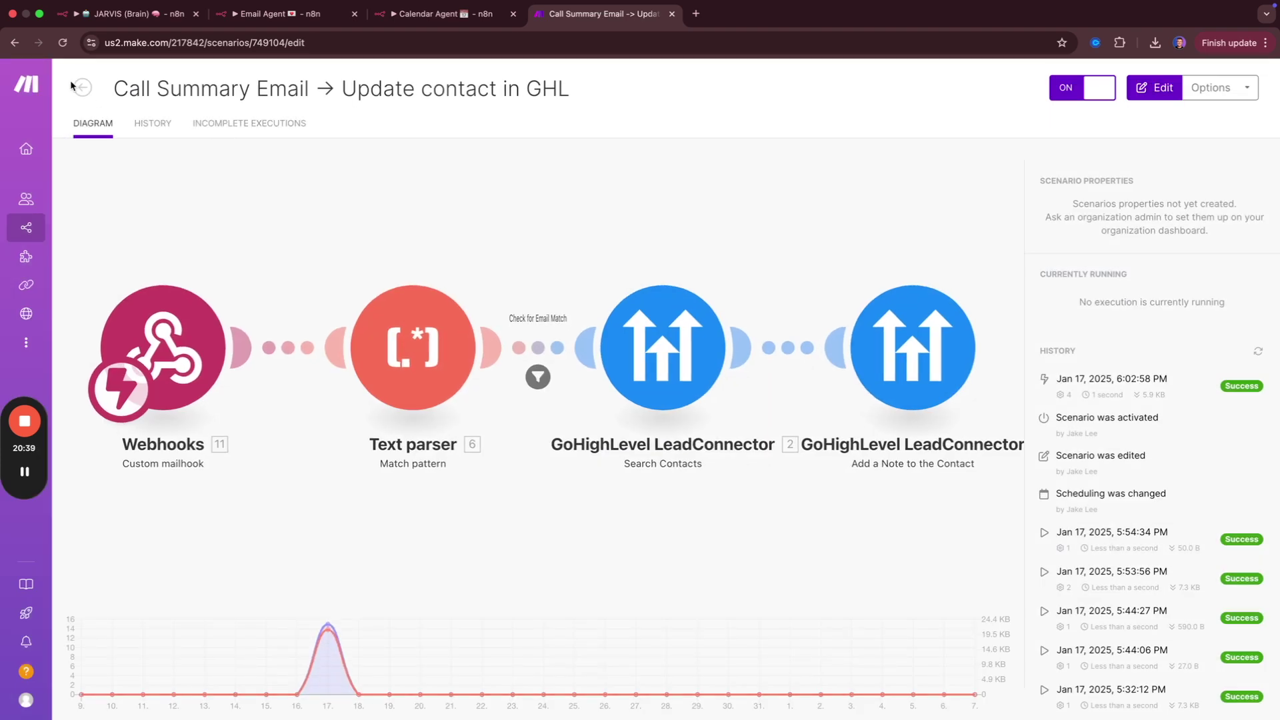
pyautogui.click(79, 87)
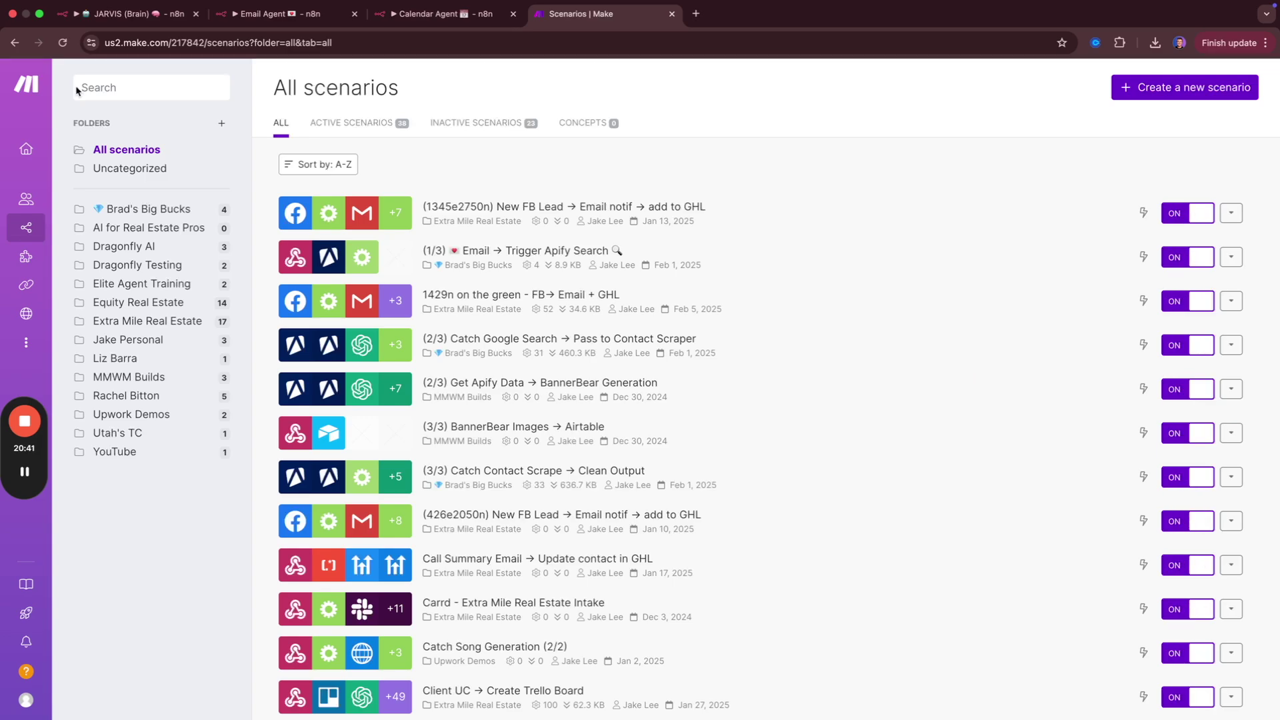
pyautogui.press('super+t')
# Go to vapi.ai and sign in to the dashboard with a Google account.
pyautogui.write('vapi')
pyautogui.press('Return')
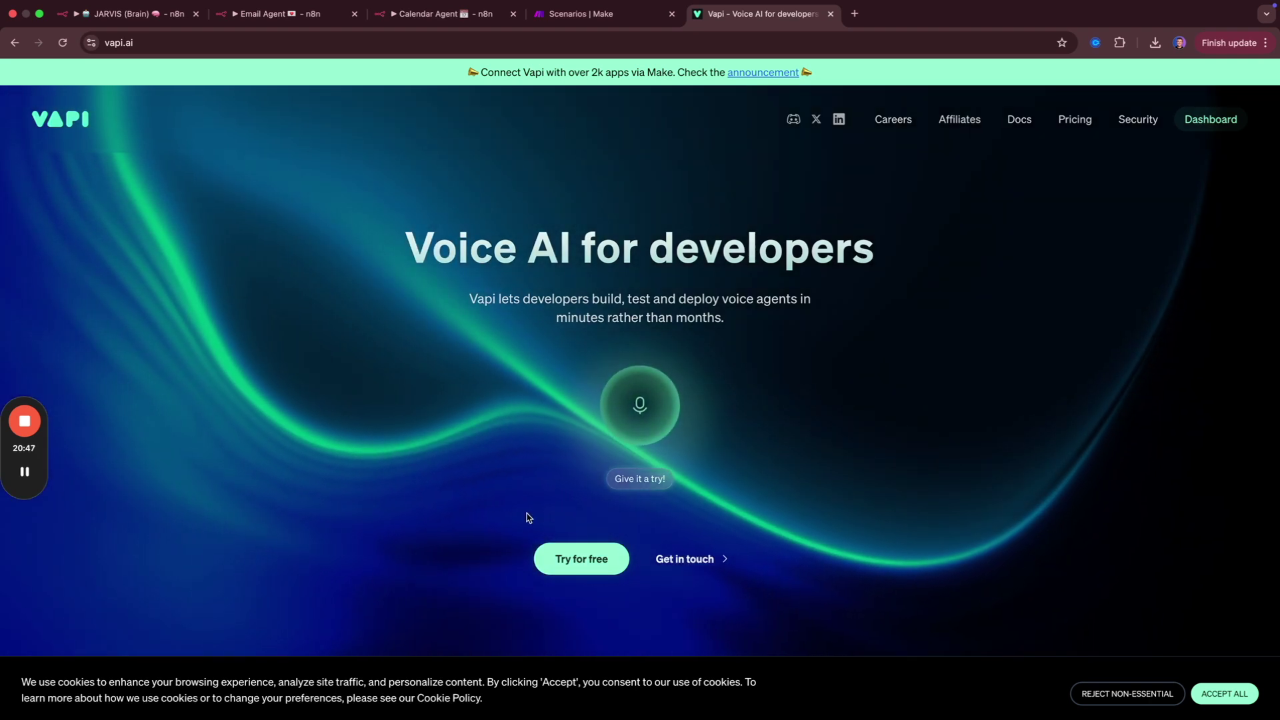
pyautogui.click(581, 560)
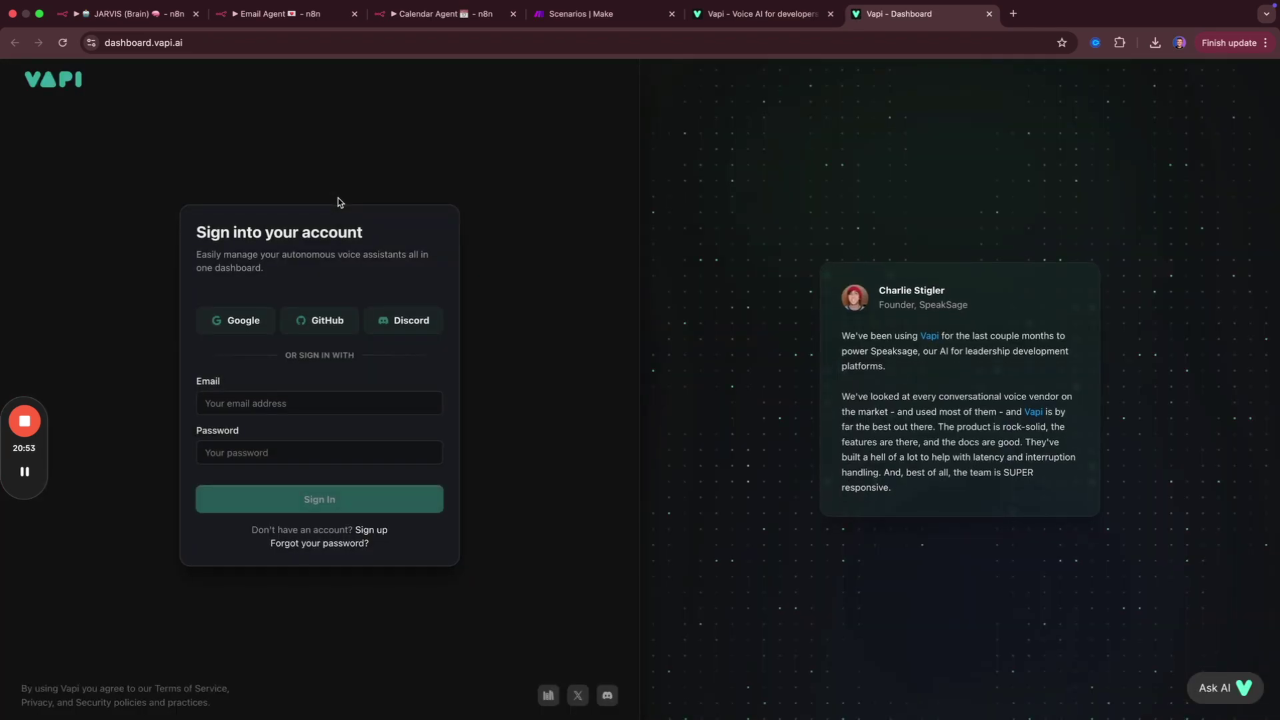
pyautogui.click(242, 320)
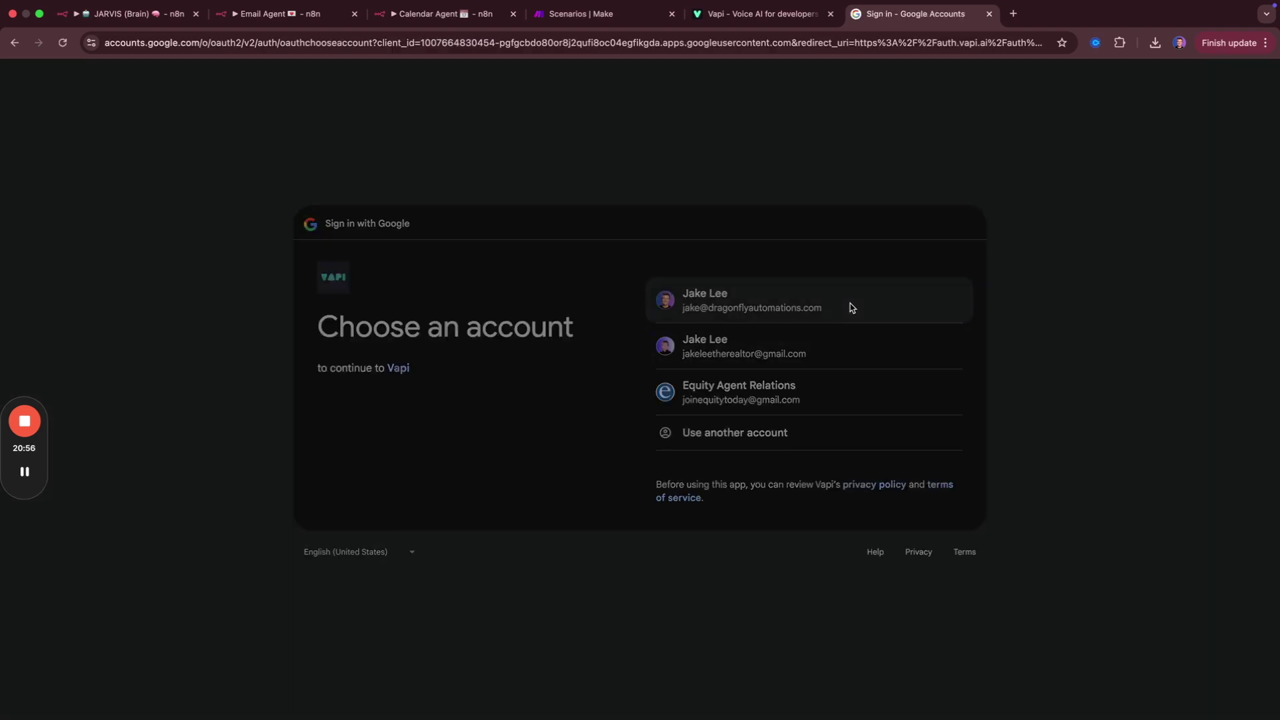
pyautogui.click(850, 307)
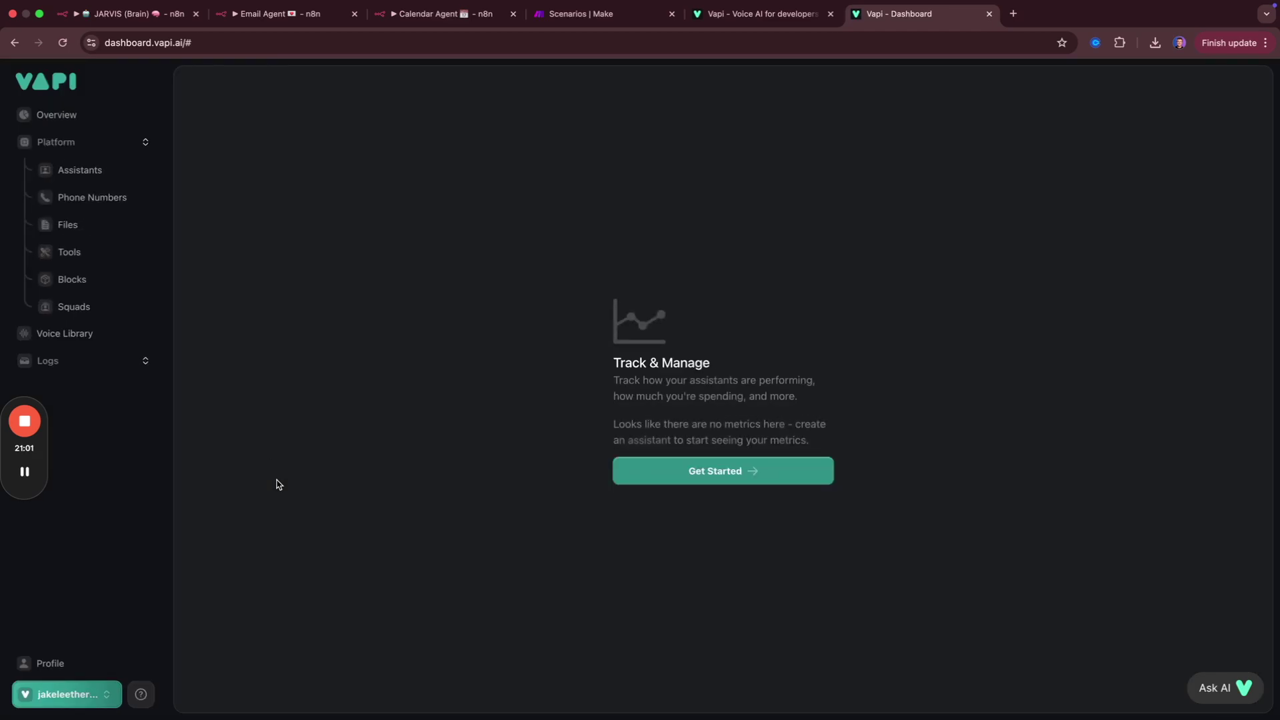
# Review the XMRE Lead Followp assistant's transcriber settings (deepgram, Nova 2).
pyautogui.click(40, 169)
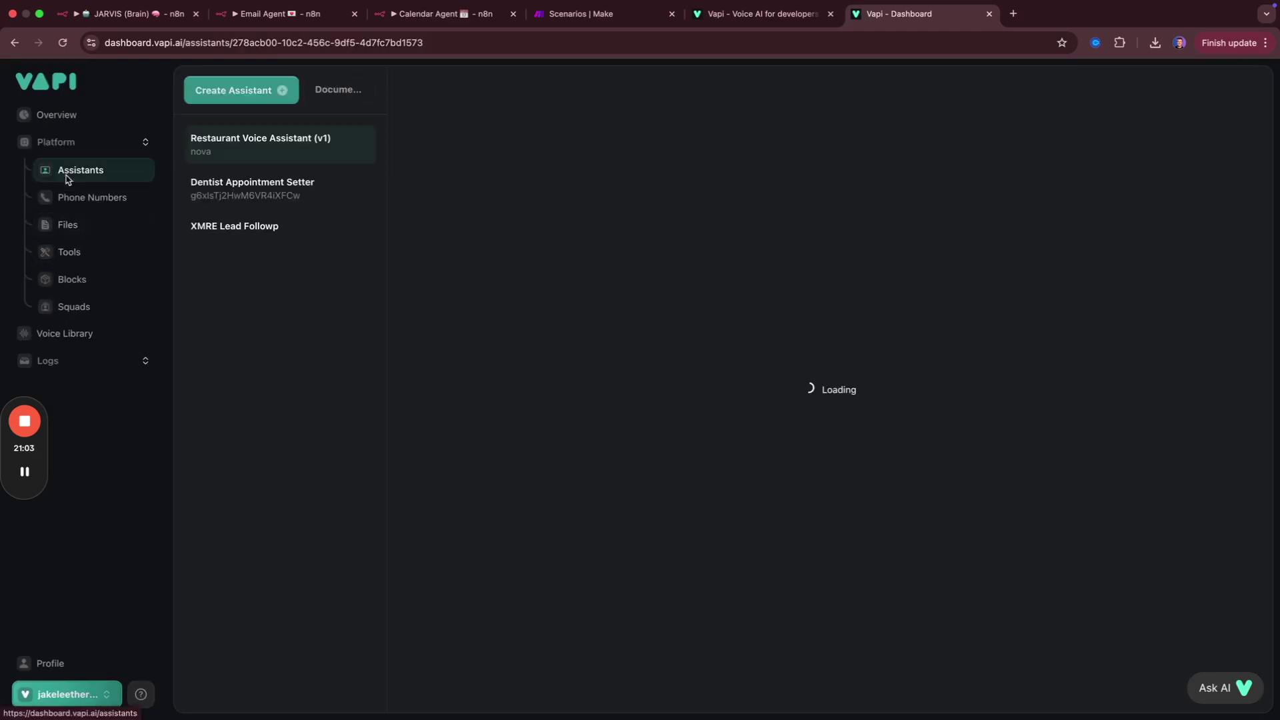
pyautogui.click(252, 226)
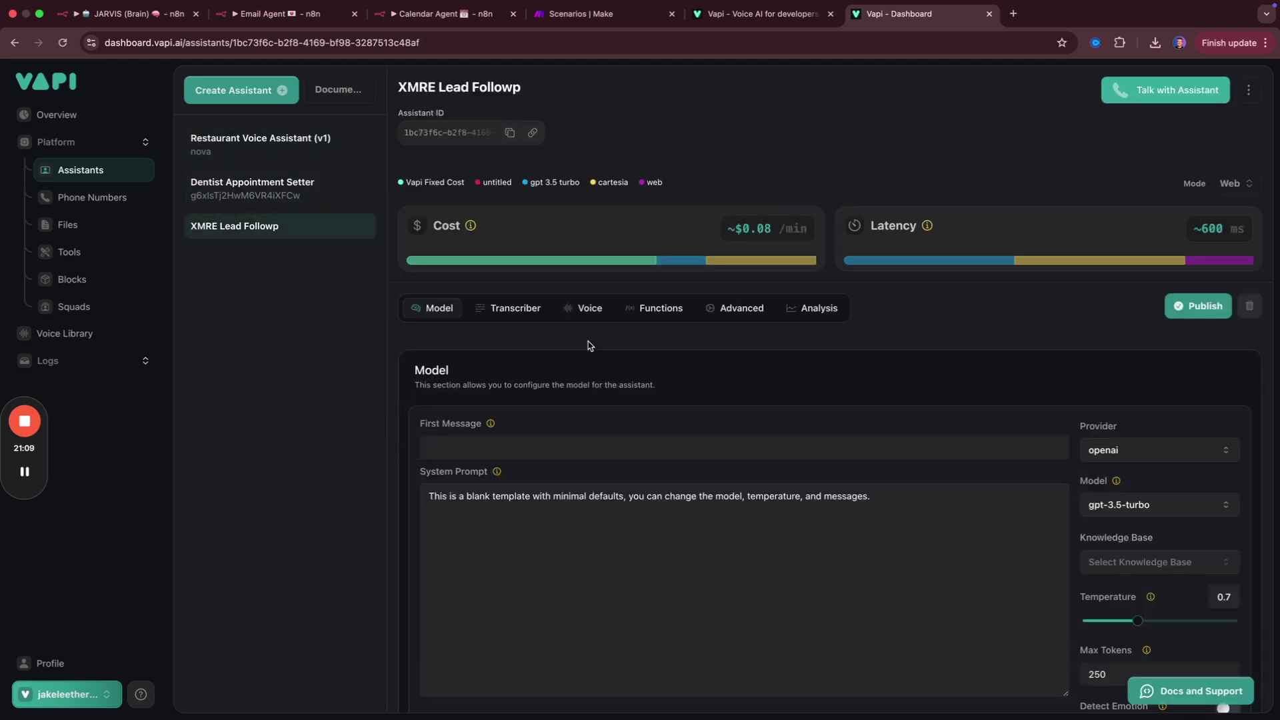
pyautogui.click(517, 309)
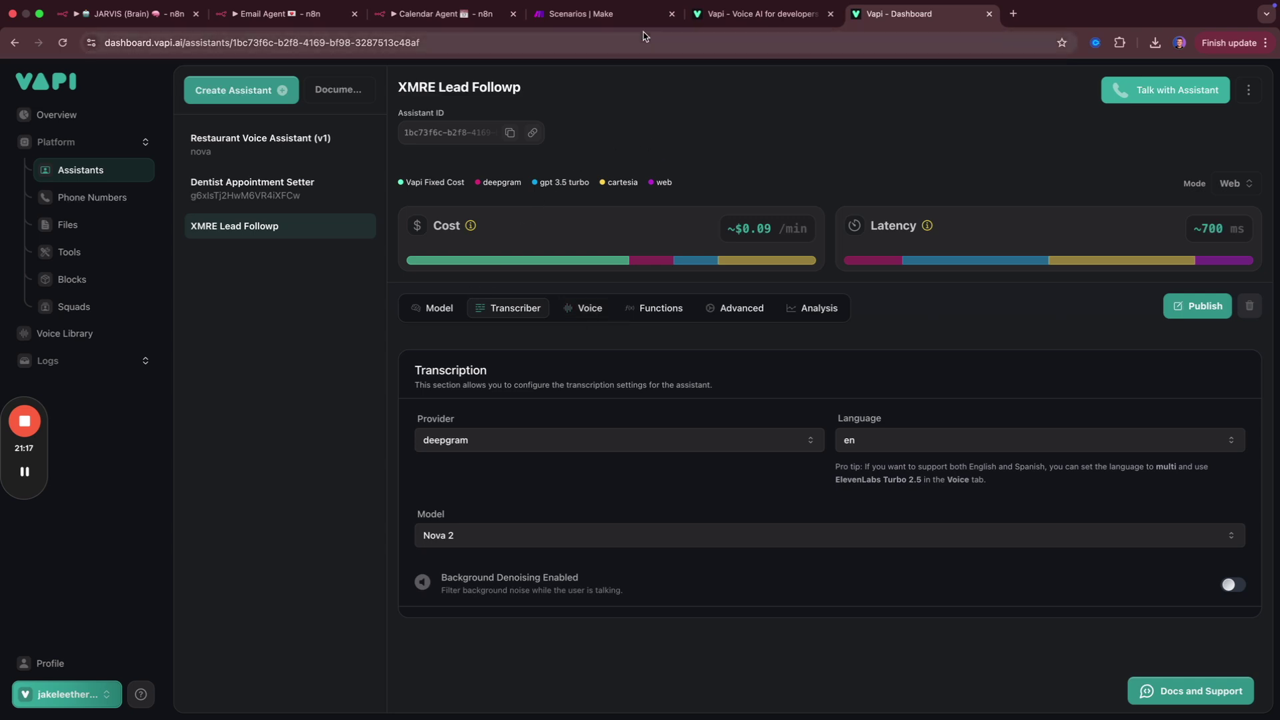
pyautogui.click(634, 14)
pyautogui.click(1181, 88)
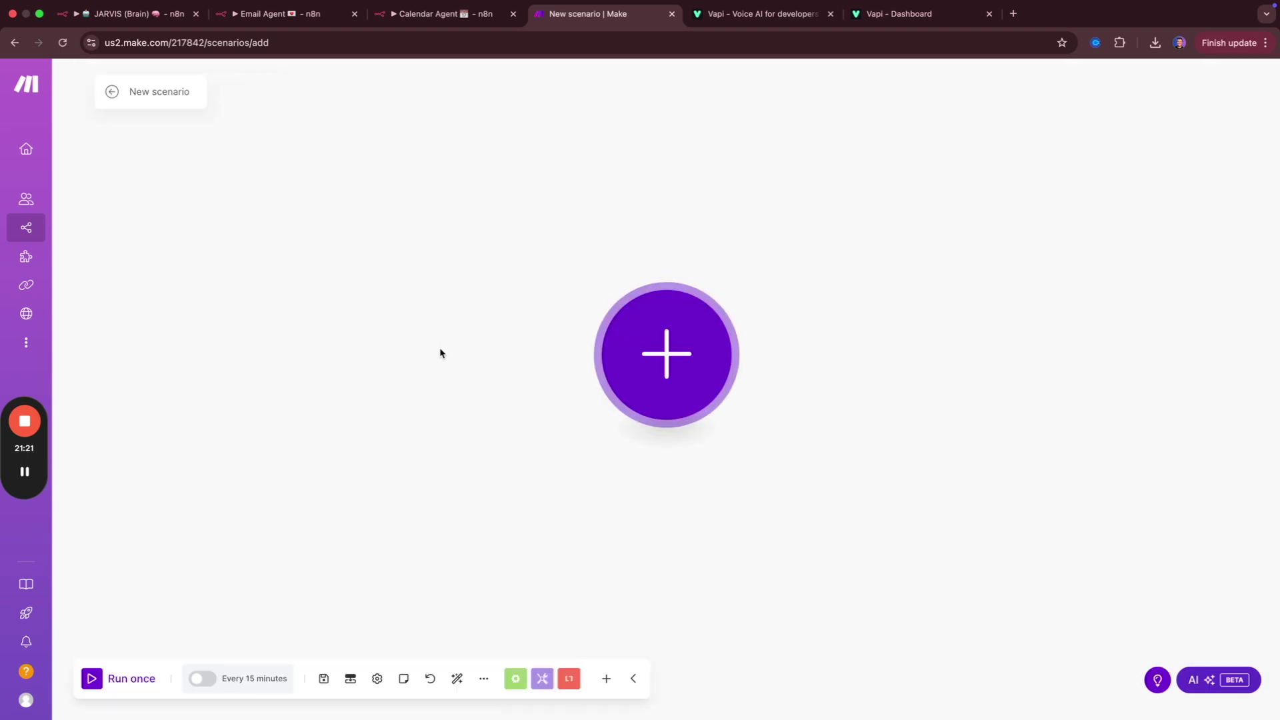
# Start the scenario with a Custom webhook trigger using a new webhook 'AI assistant (Jarvis)'.
pyautogui.click(687, 366)
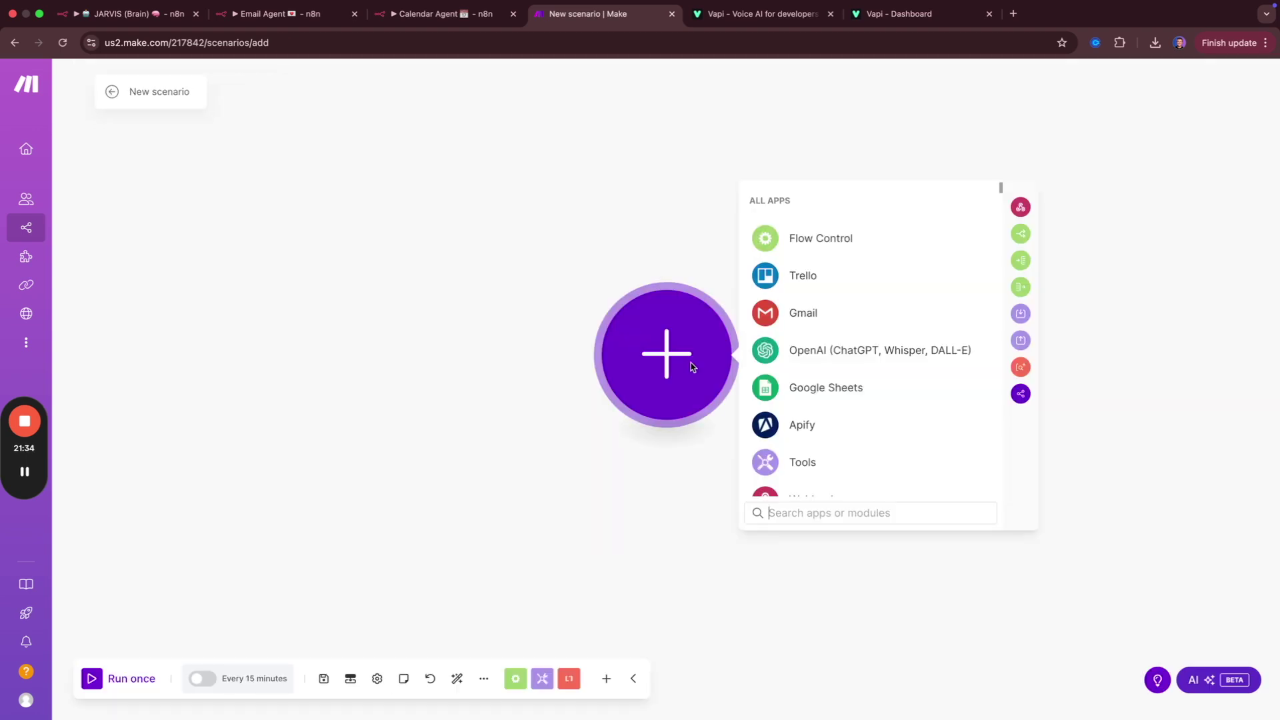
pyautogui.write('web')
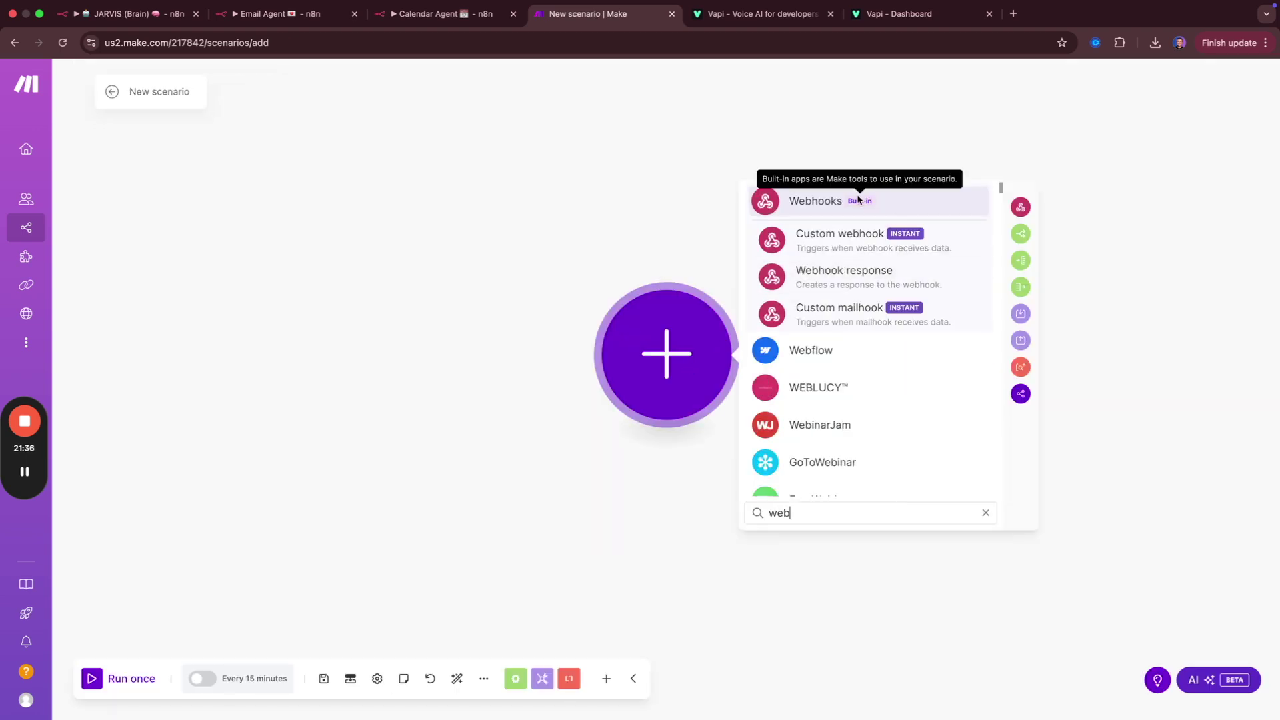
pyautogui.click(850, 246)
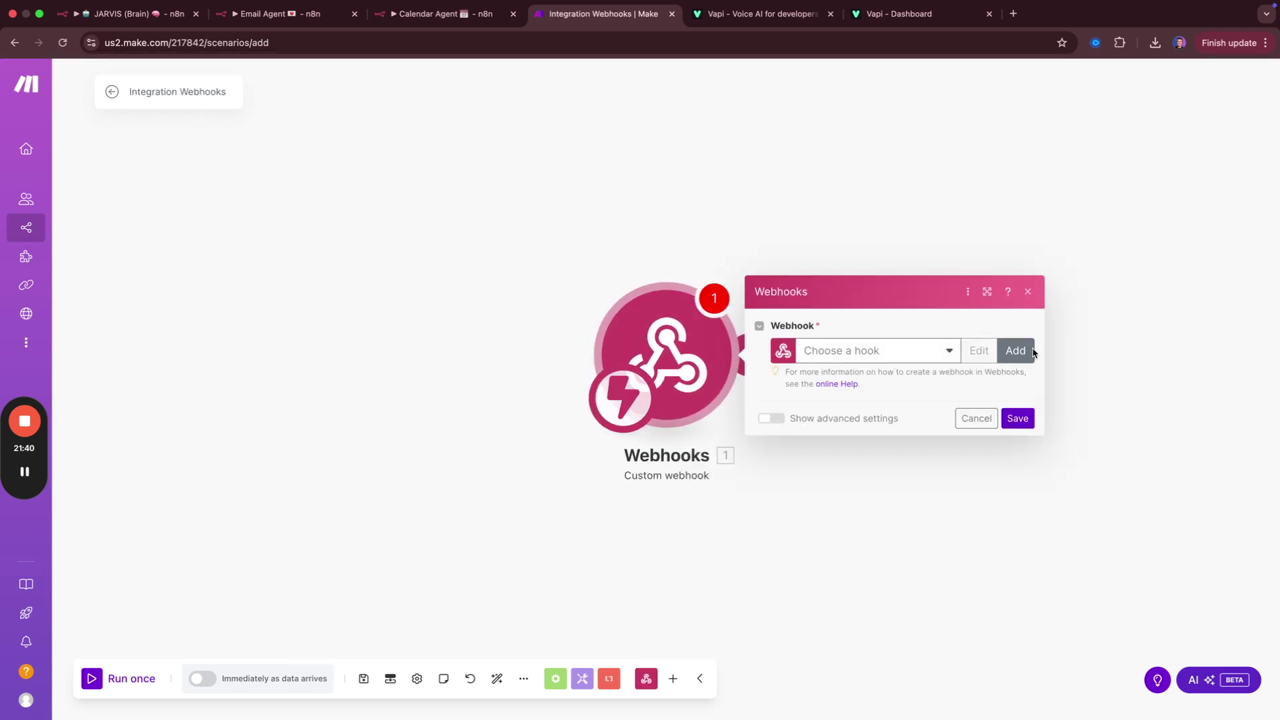
pyautogui.click(1016, 351)
pyautogui.tripleClick(758, 301)
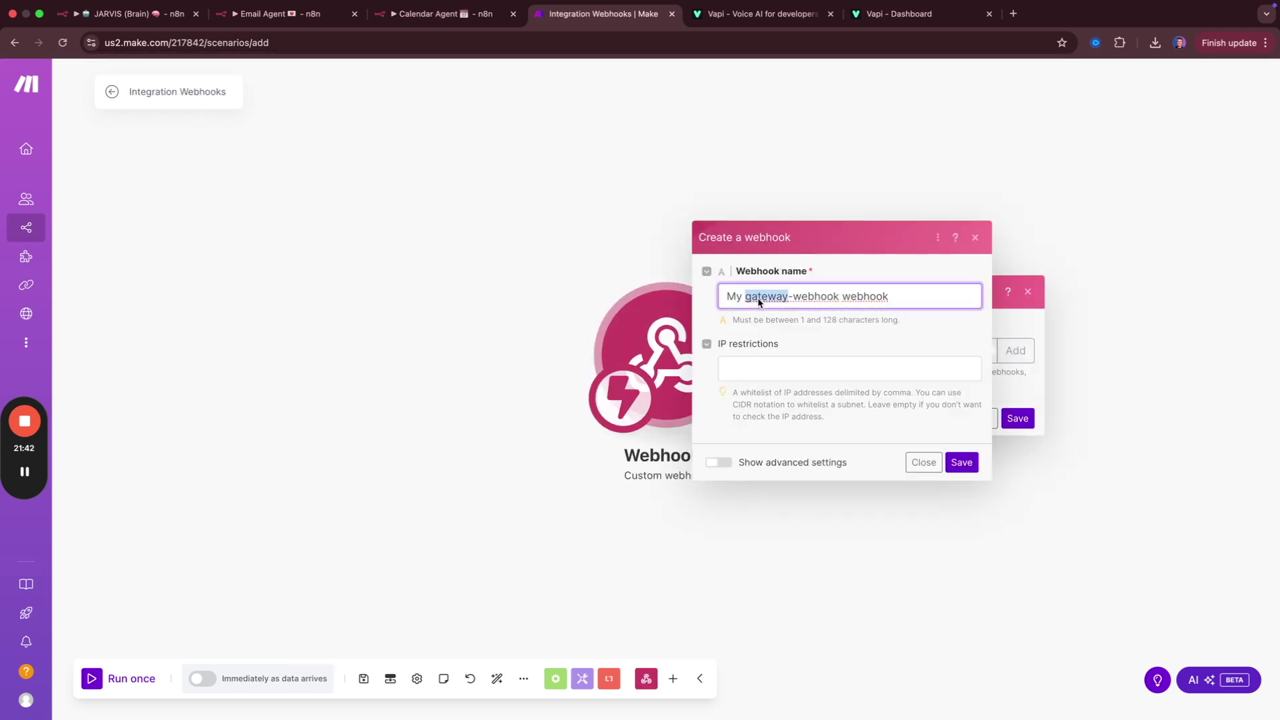
pyautogui.write('AI ass')
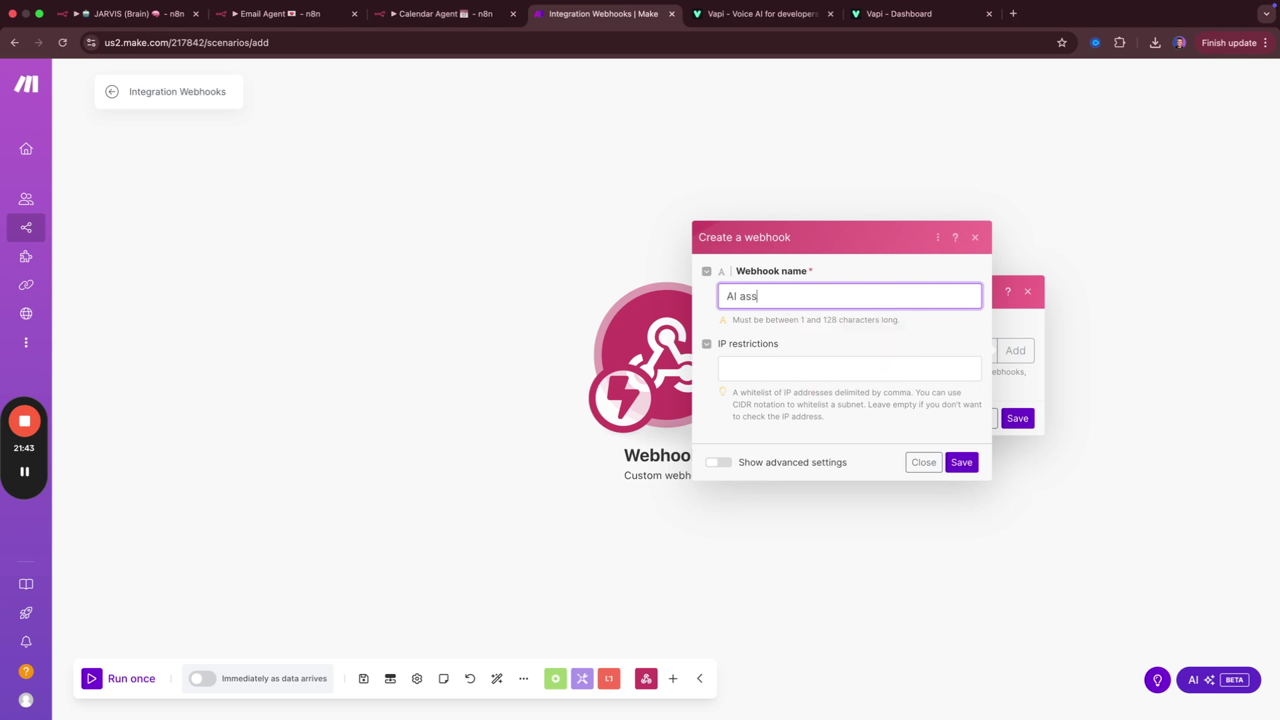
pyautogui.write('istant (Jarvis_')
pyautogui.click(961, 461)
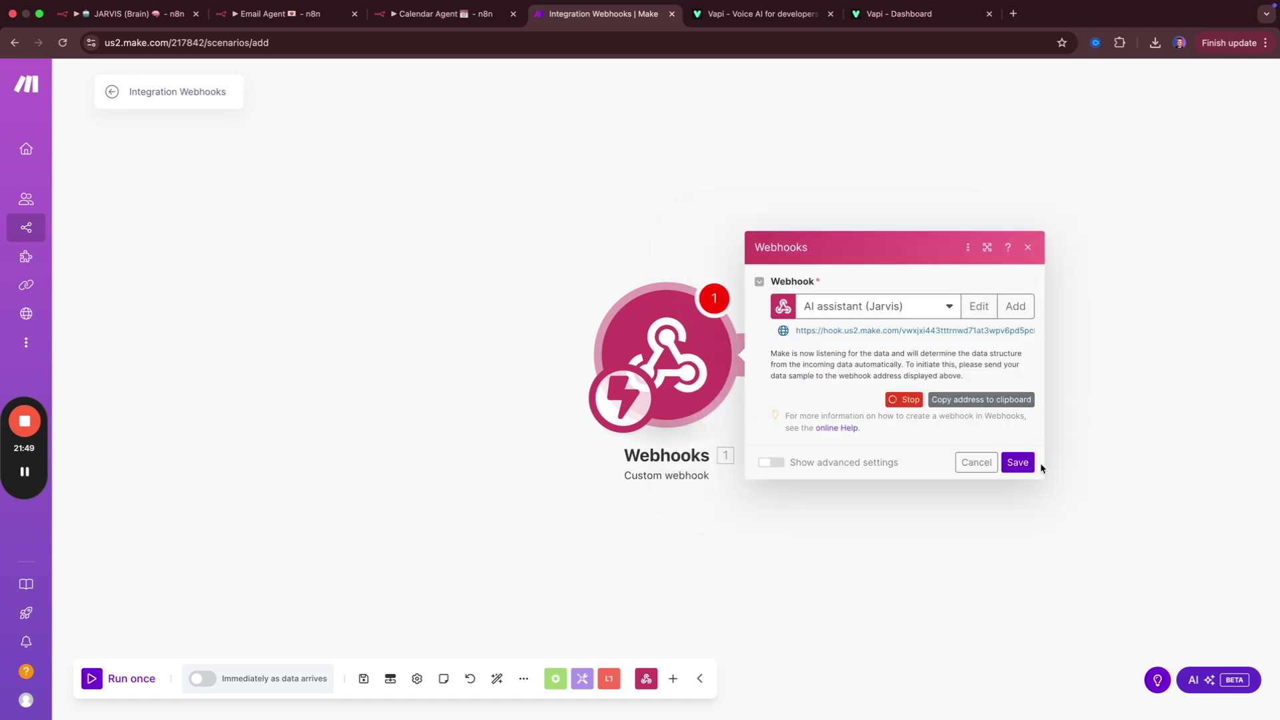
pyautogui.click(1026, 469)
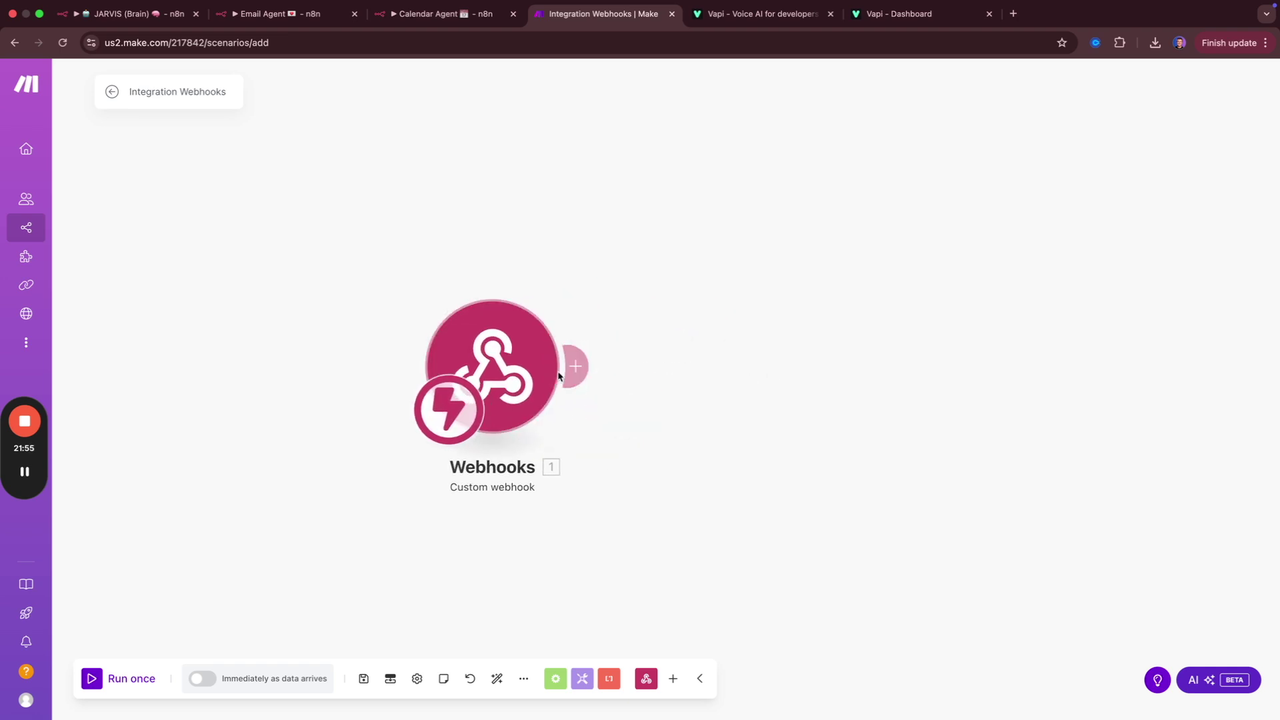
# Add an HTTP 'Make a request' module after the webhook with method POST.
pyautogui.click(584, 369)
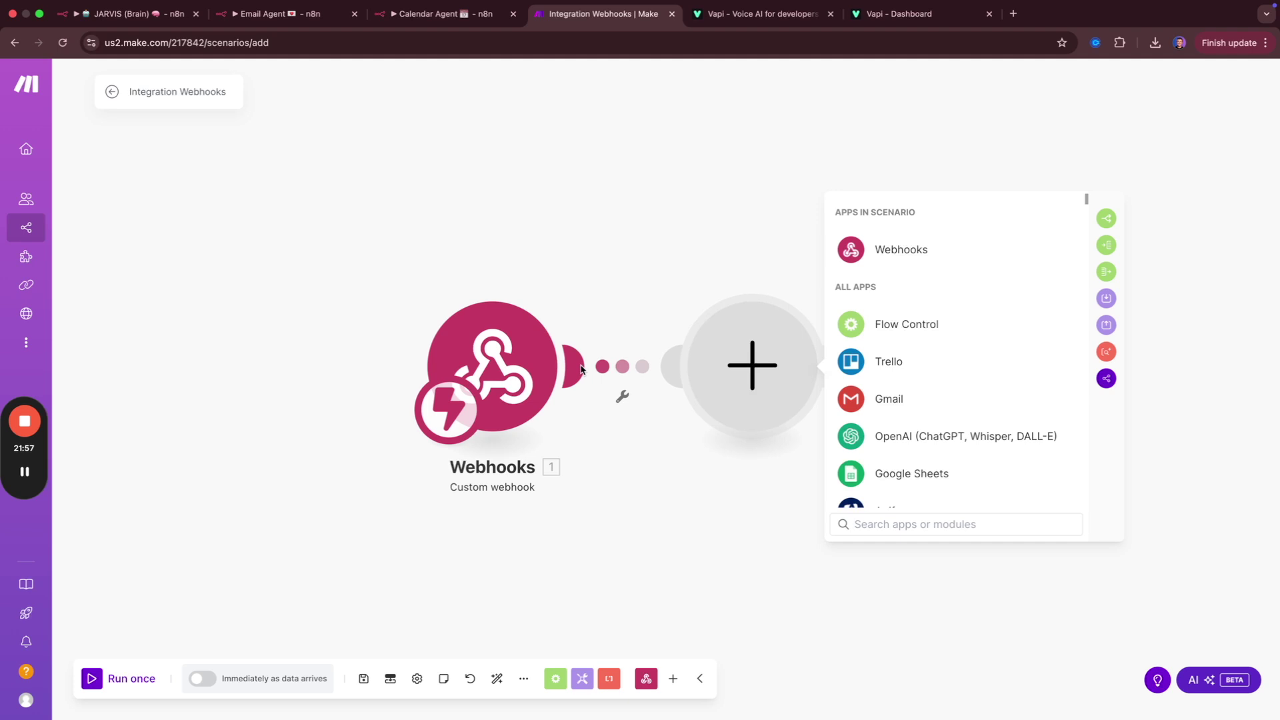
pyautogui.write('http')
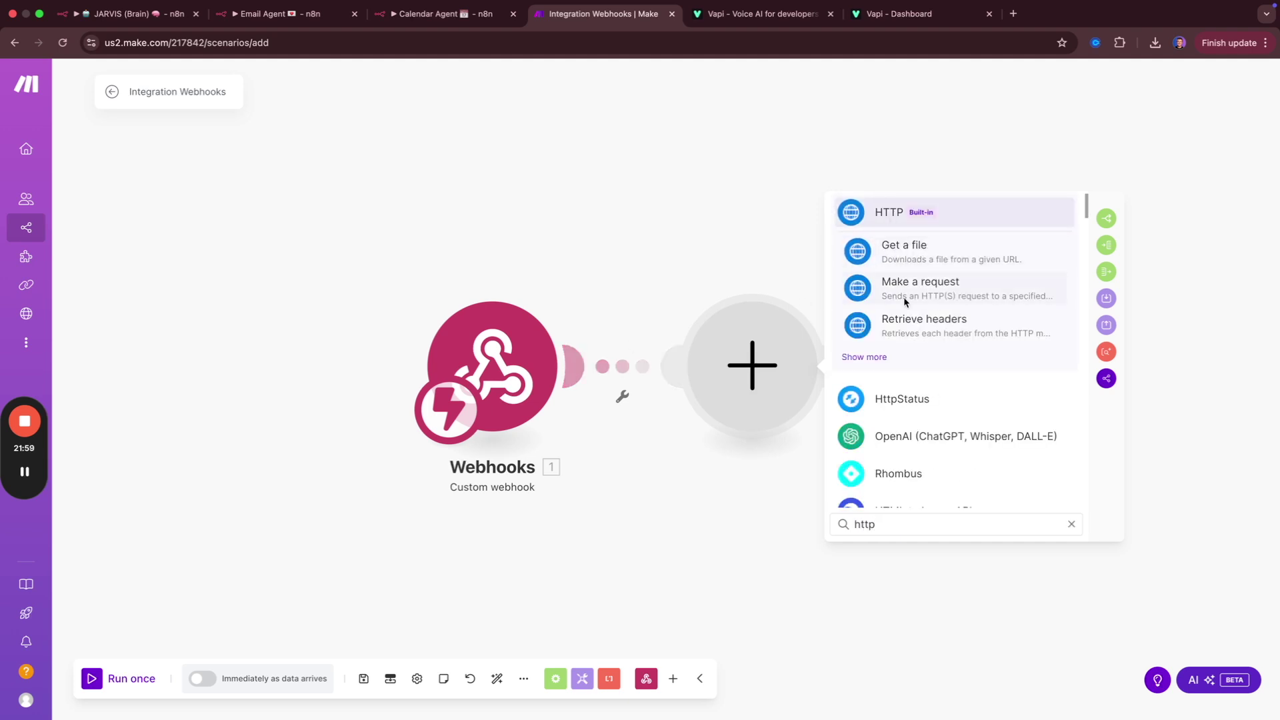
pyautogui.click(901, 294)
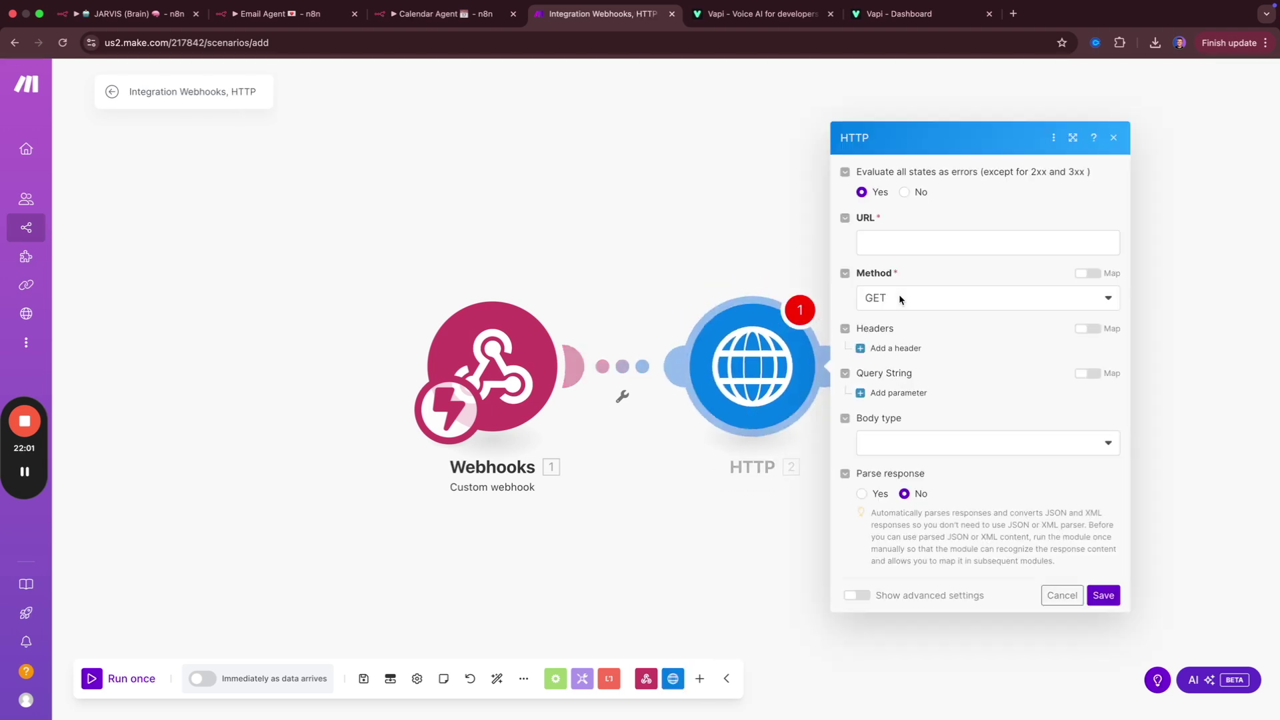
pyautogui.click(930, 301)
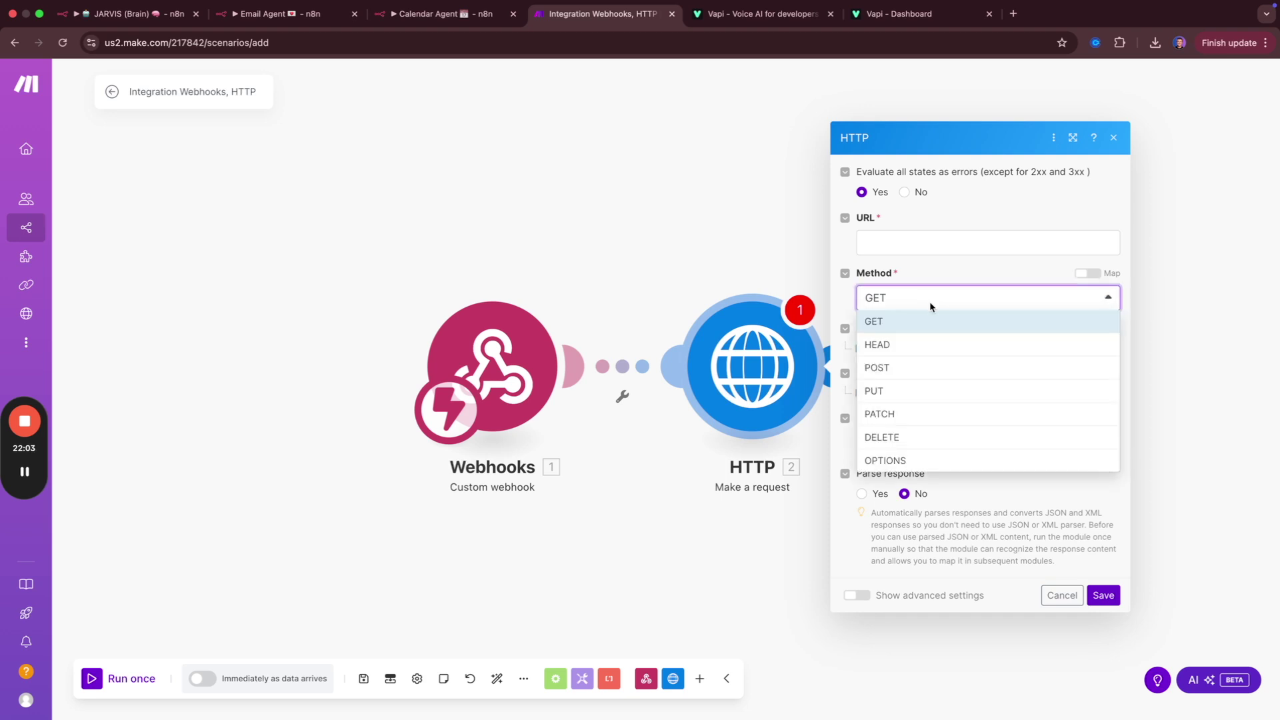
pyautogui.click(909, 372)
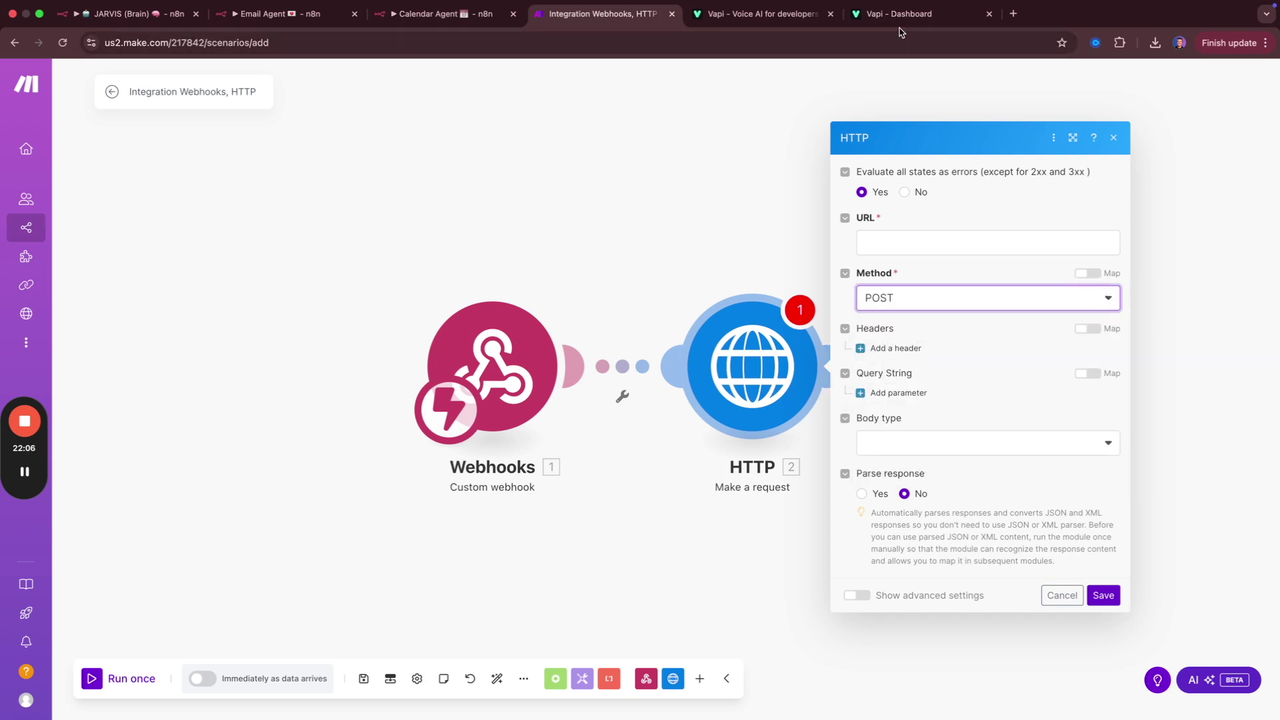
pyautogui.click(899, 16)
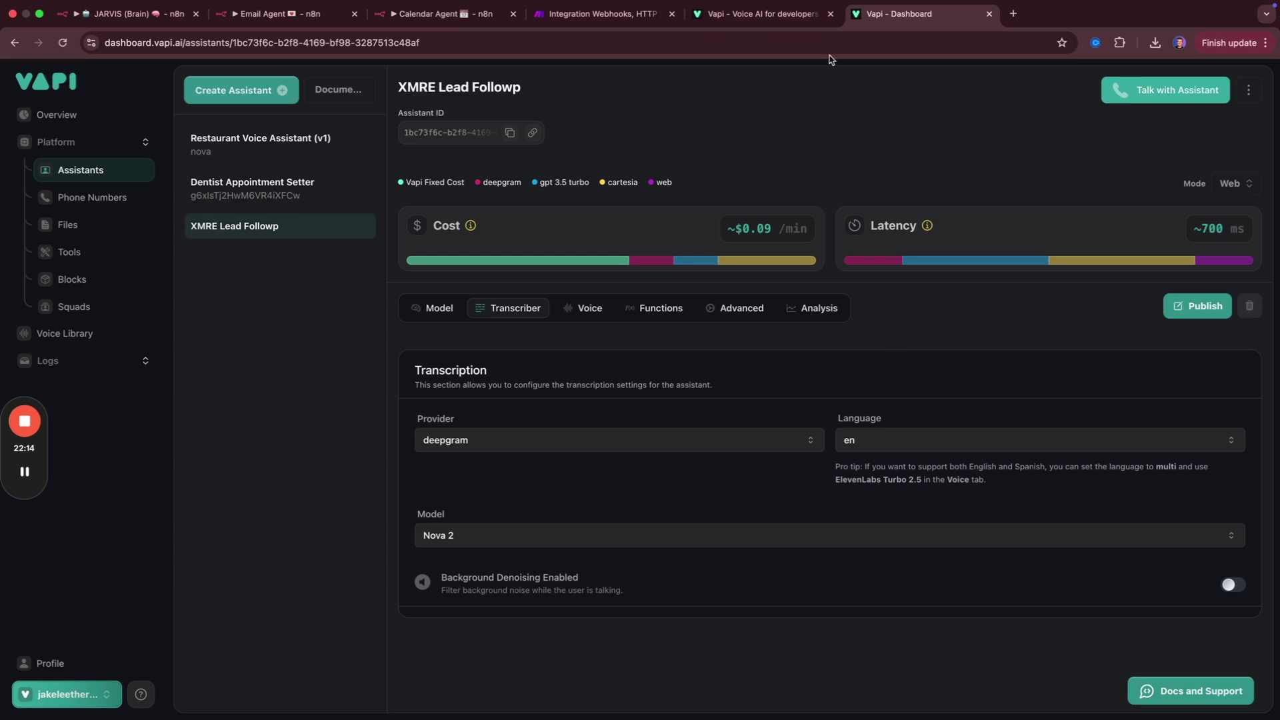
pyautogui.click(591, 12)
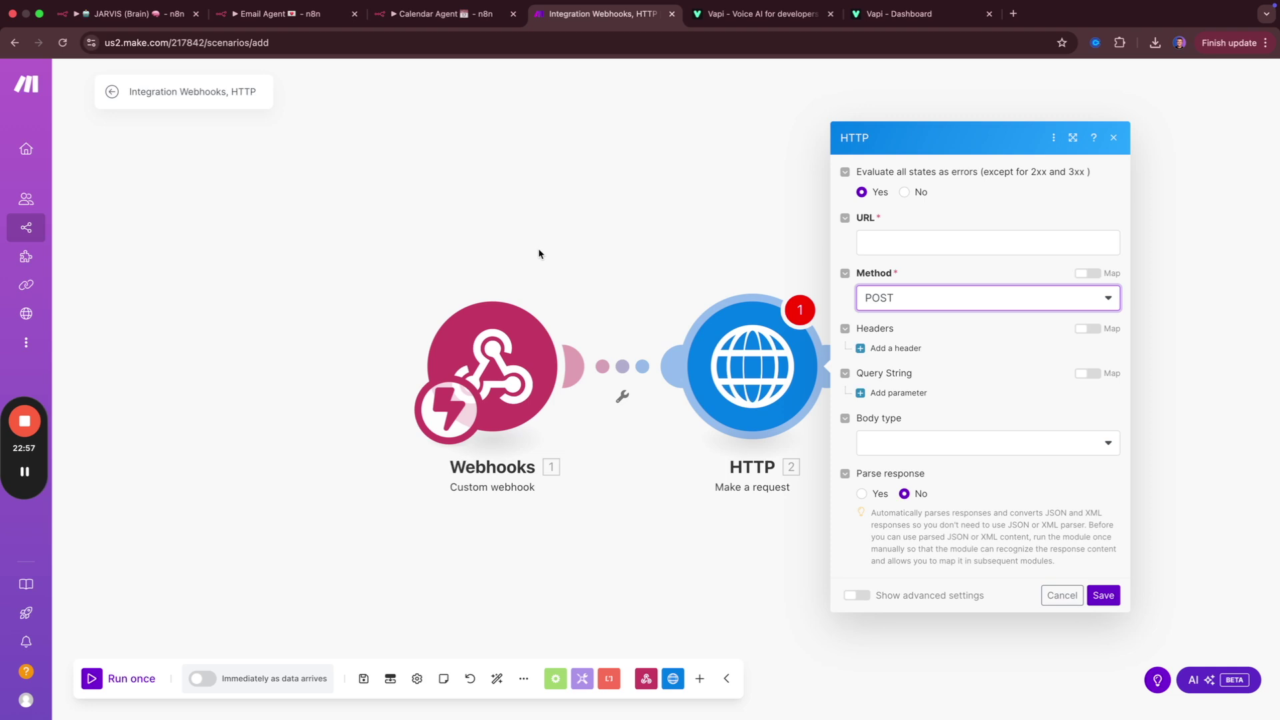
# Save the HTTP module's request settings with the POST method.
pyautogui.click(662, 504)
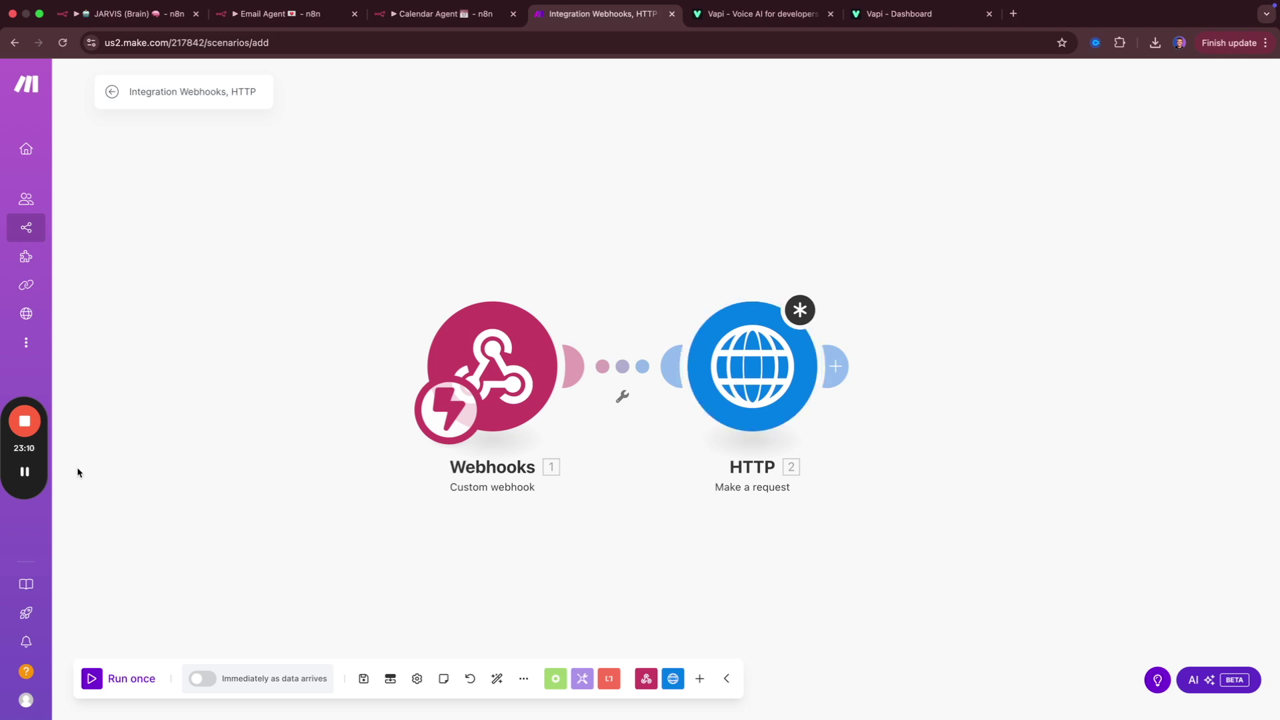
pyautogui.click(24, 471)
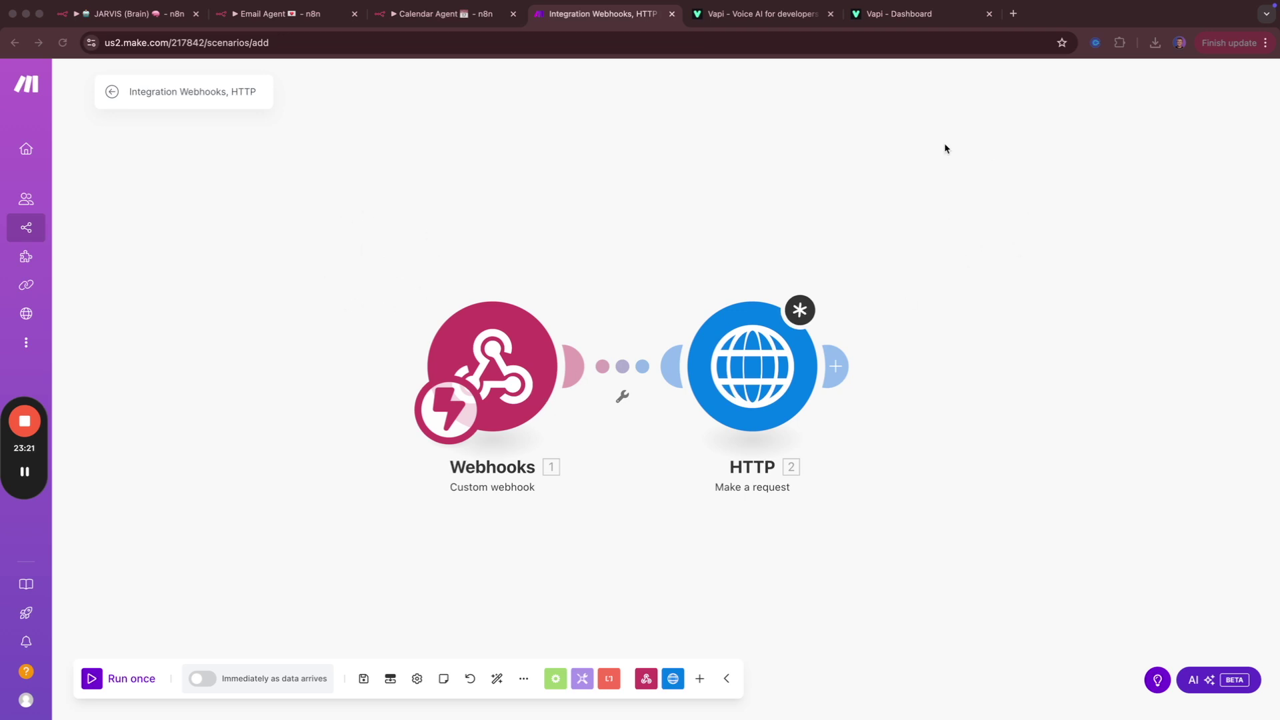
# Move the HTTP module away, then set it back right beside the Webhooks module.
pyautogui.click(785, 400)
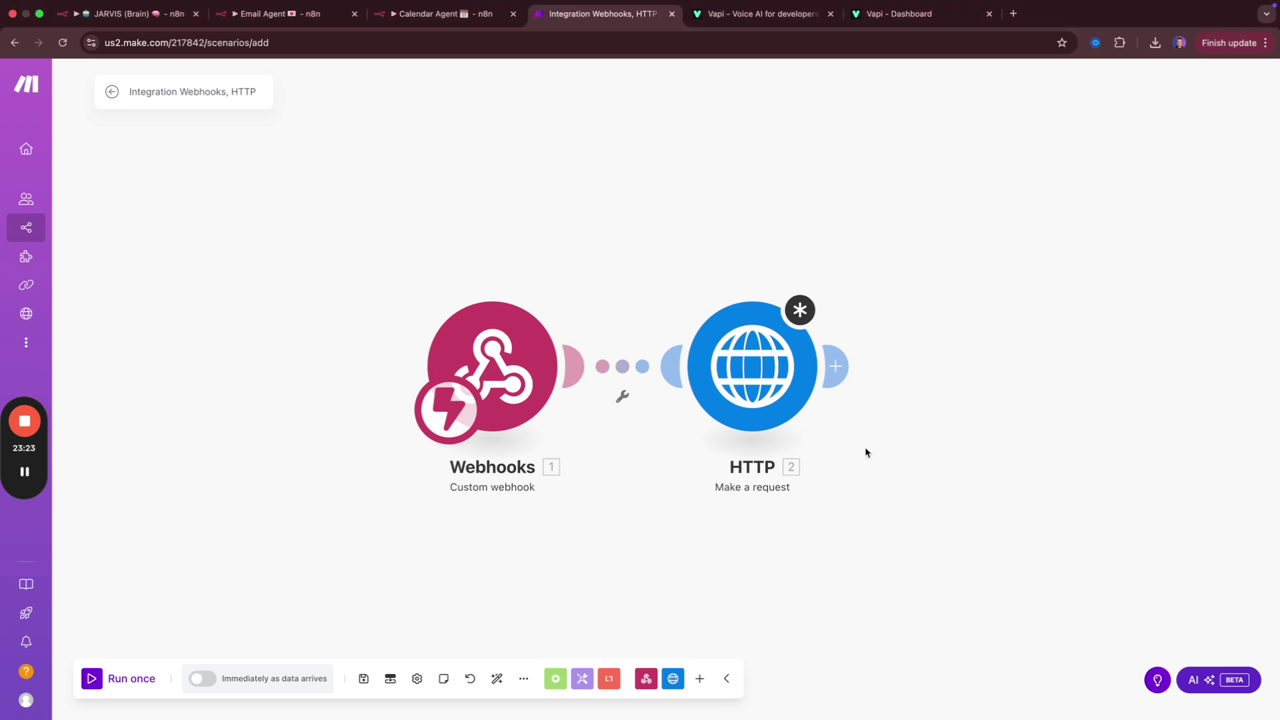
pyautogui.moveTo(782, 390); pyautogui.dragTo(844, 504)
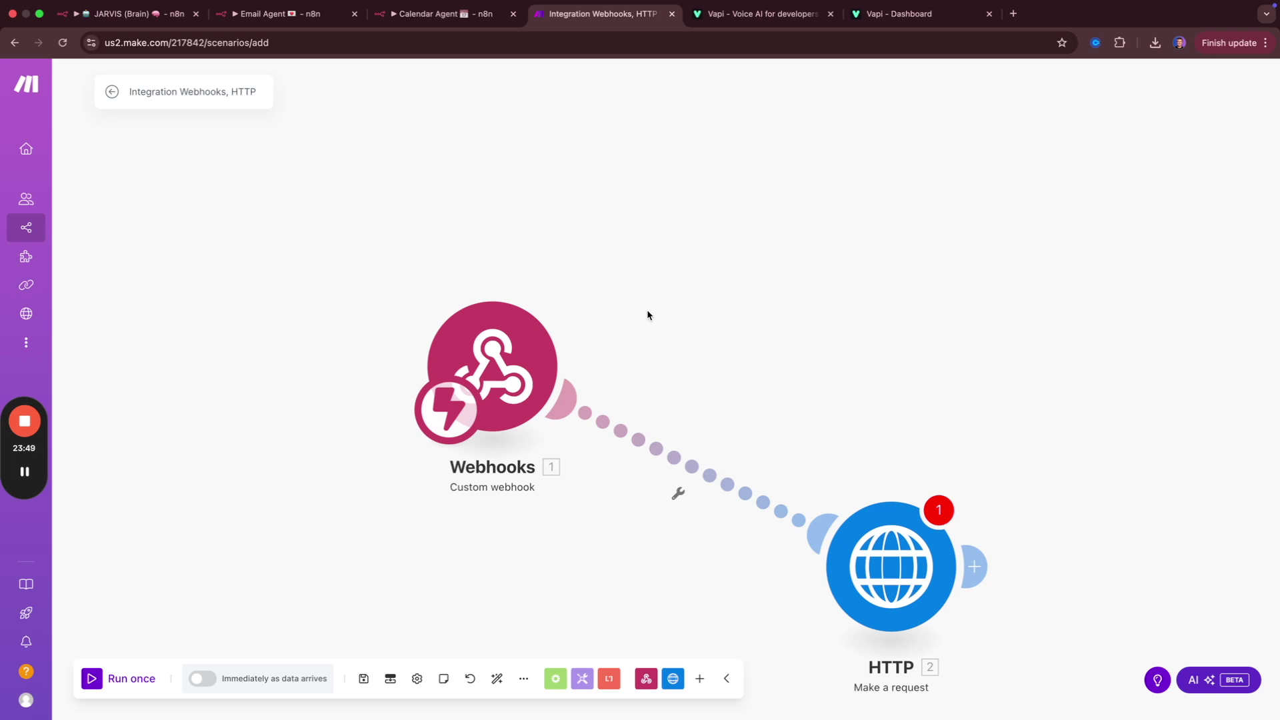
pyautogui.moveTo(875, 569); pyautogui.dragTo(841, 398)
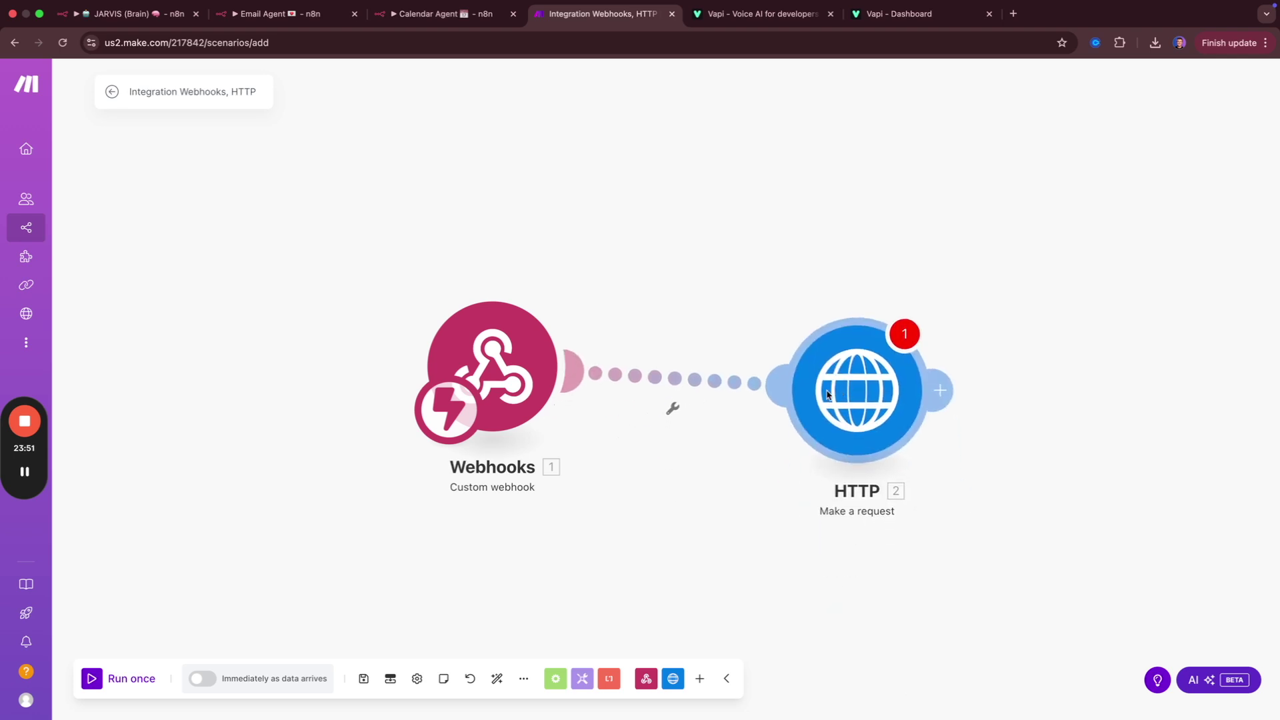
pyautogui.click(786, 24)
# Close the Vapi Voice AI and Vapi Dashboard tabs with Cmd+W.
pyautogui.press('super+w')
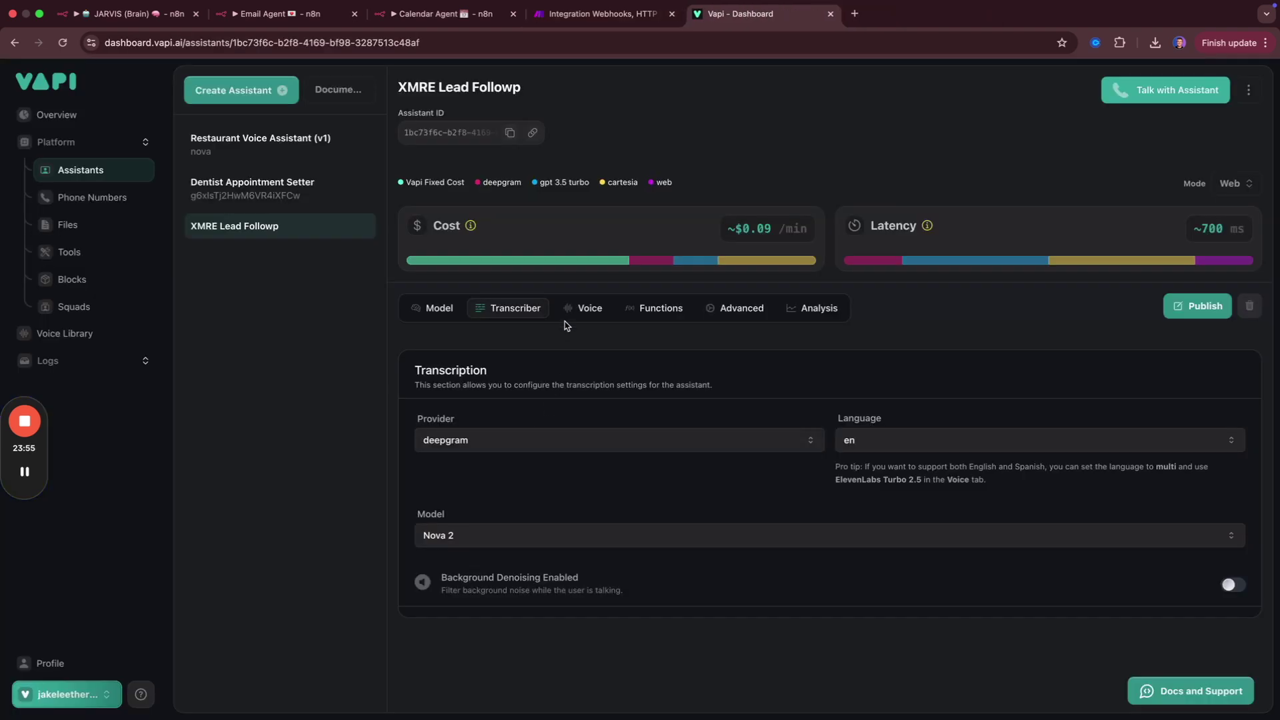
pyautogui.press('super+w')
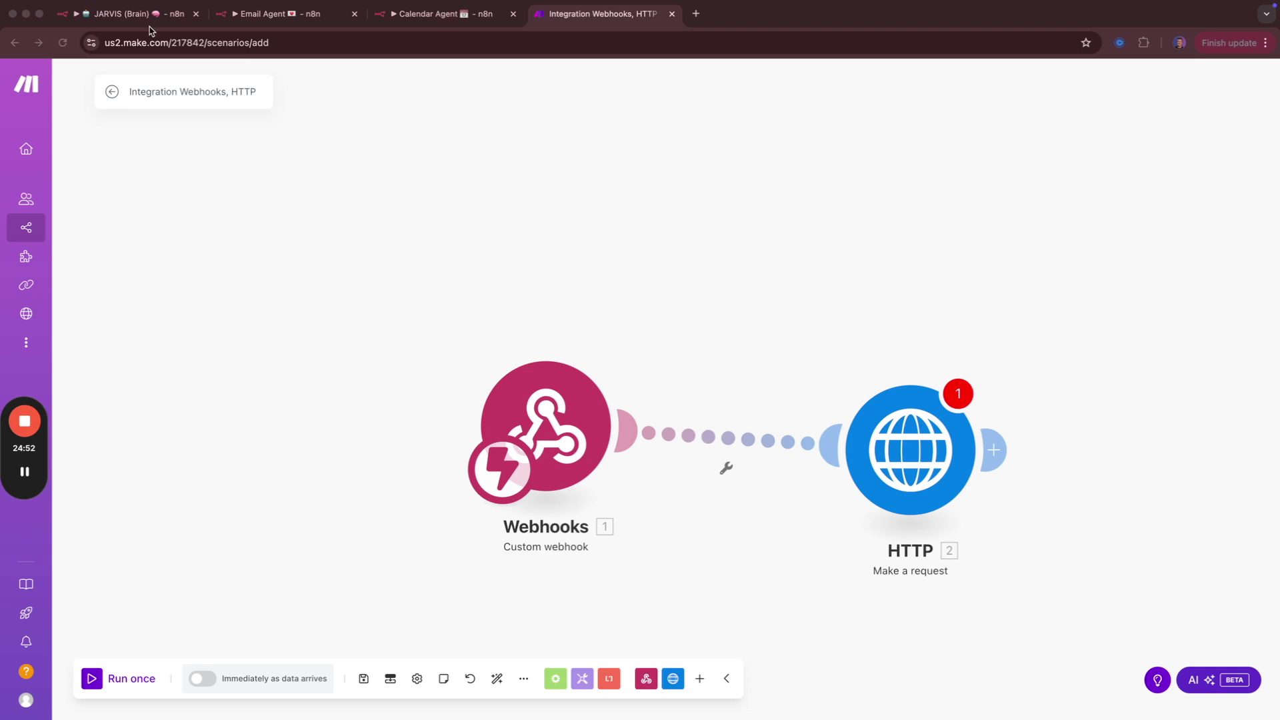
pyautogui.click(112, 11)
# Close the expression editor and agent settings, then move HTTP Request to the tool row's right end.
pyautogui.click(460, 86)
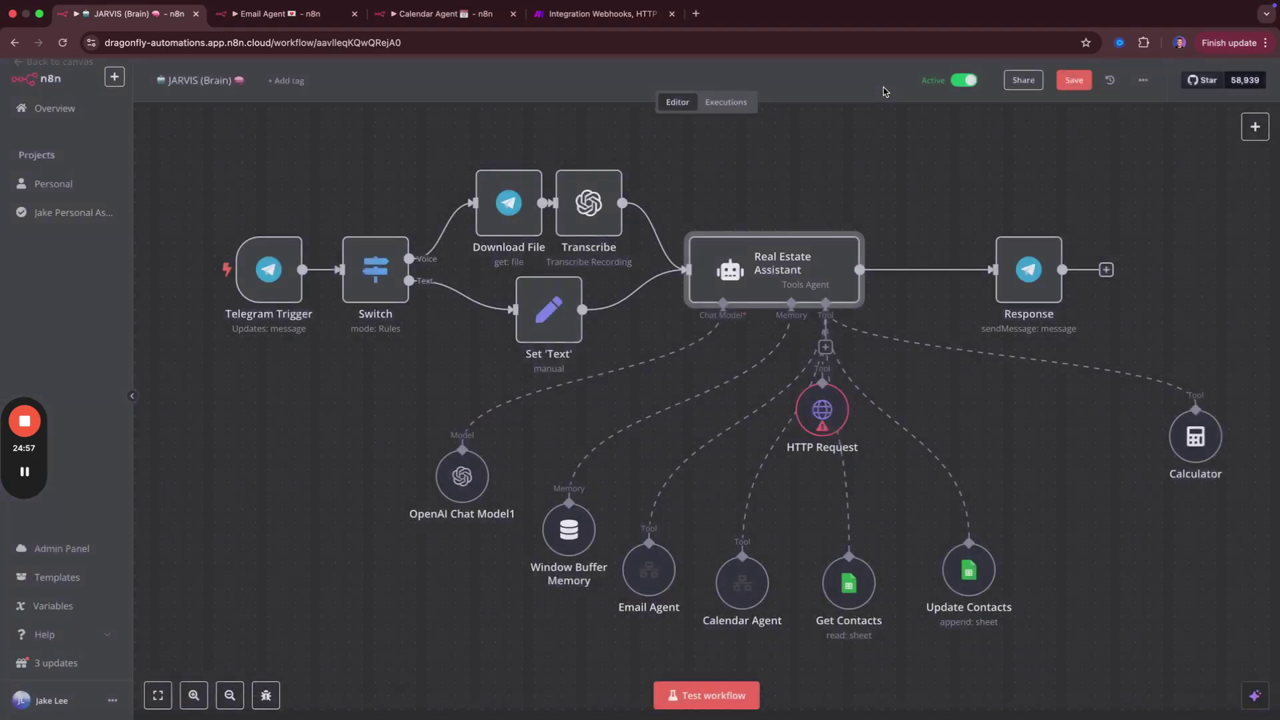
pyautogui.click(881, 90)
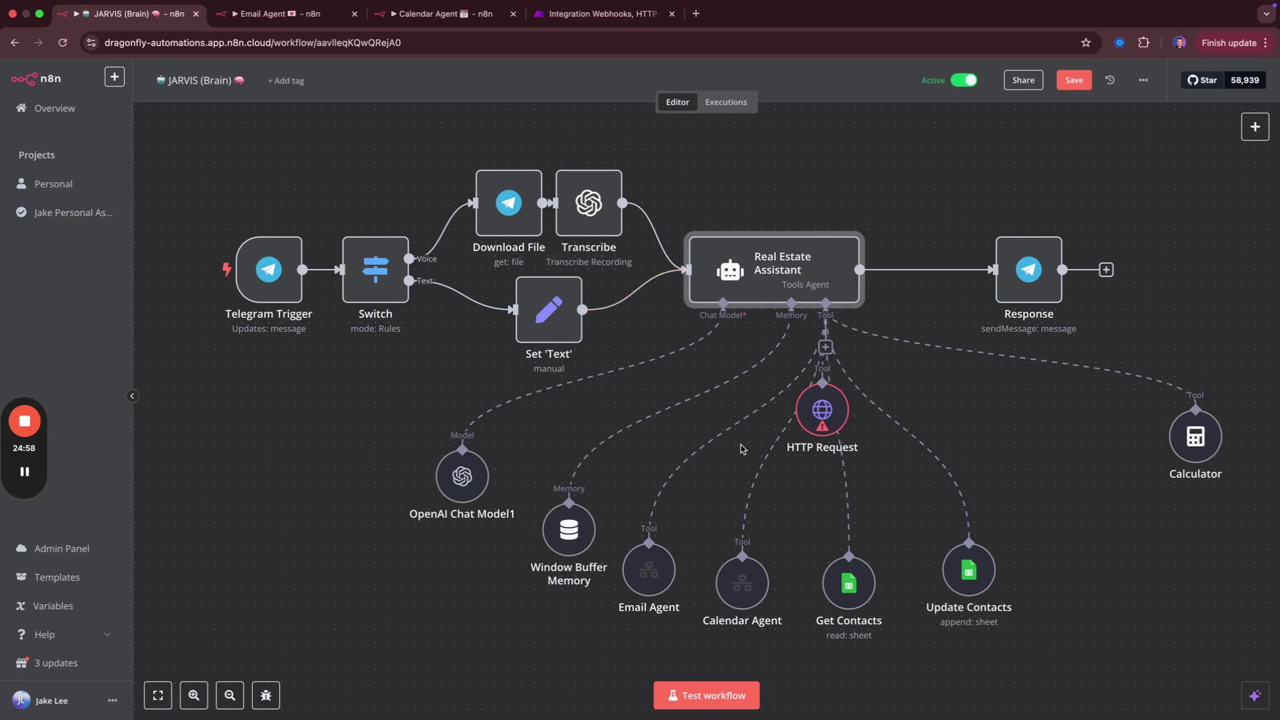
pyautogui.moveTo(829, 419); pyautogui.dragTo(1070, 537)
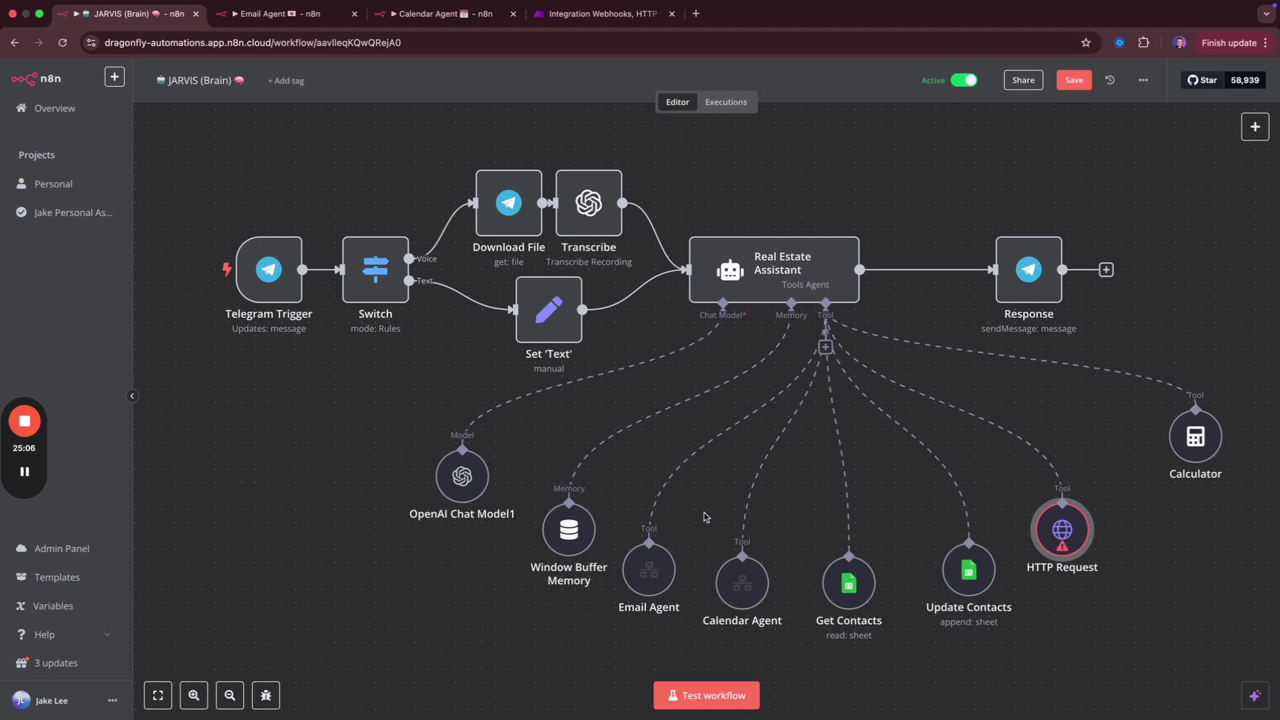
# Inspect the Email Agent tool's settings, then close them.
pyautogui.moveTo(672, 562)
pyautogui.doubleClick(659, 573)
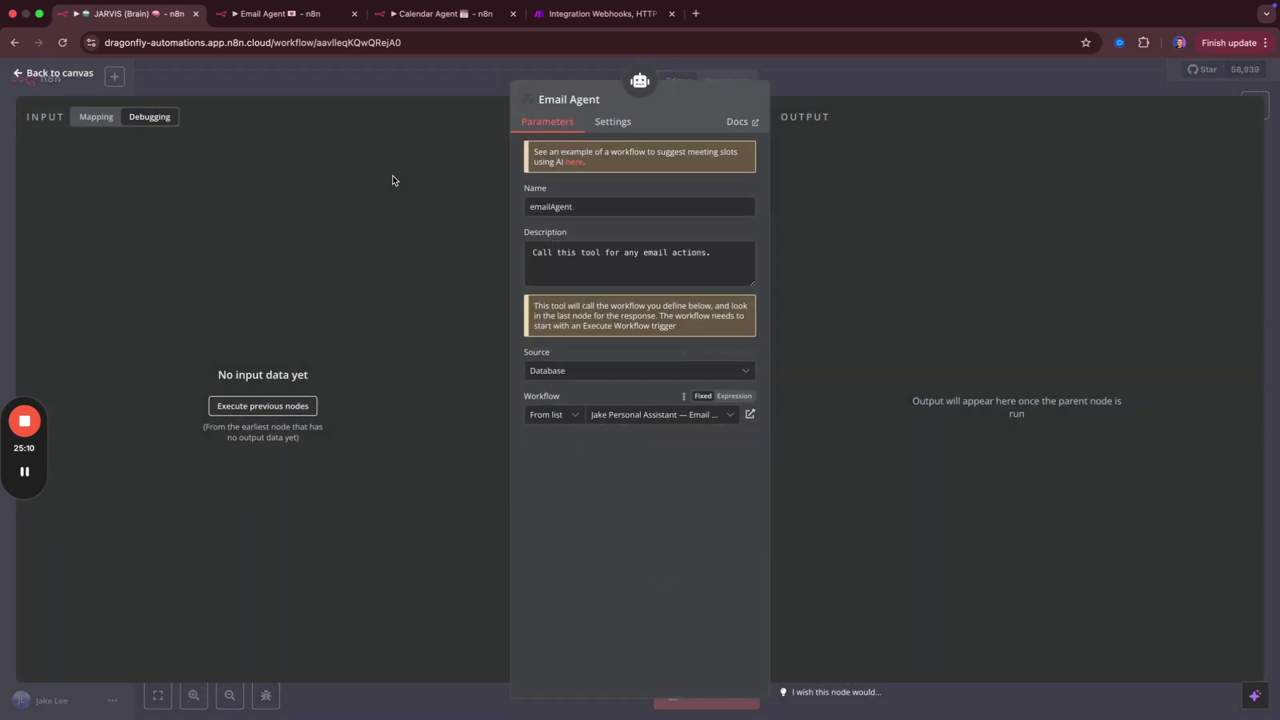
pyautogui.click(324, 80)
# Leave the Make webhook scenario, discarding its unsaved changes.
pyautogui.click(577, 13)
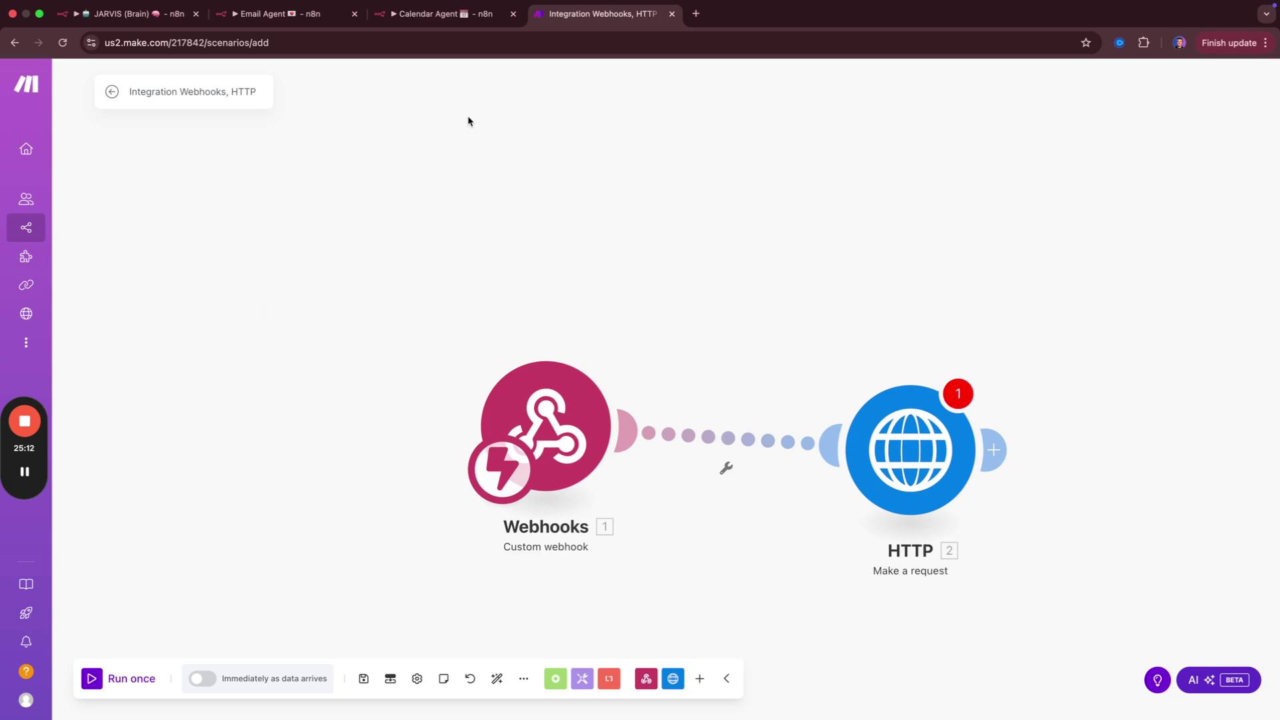
pyautogui.click(114, 94)
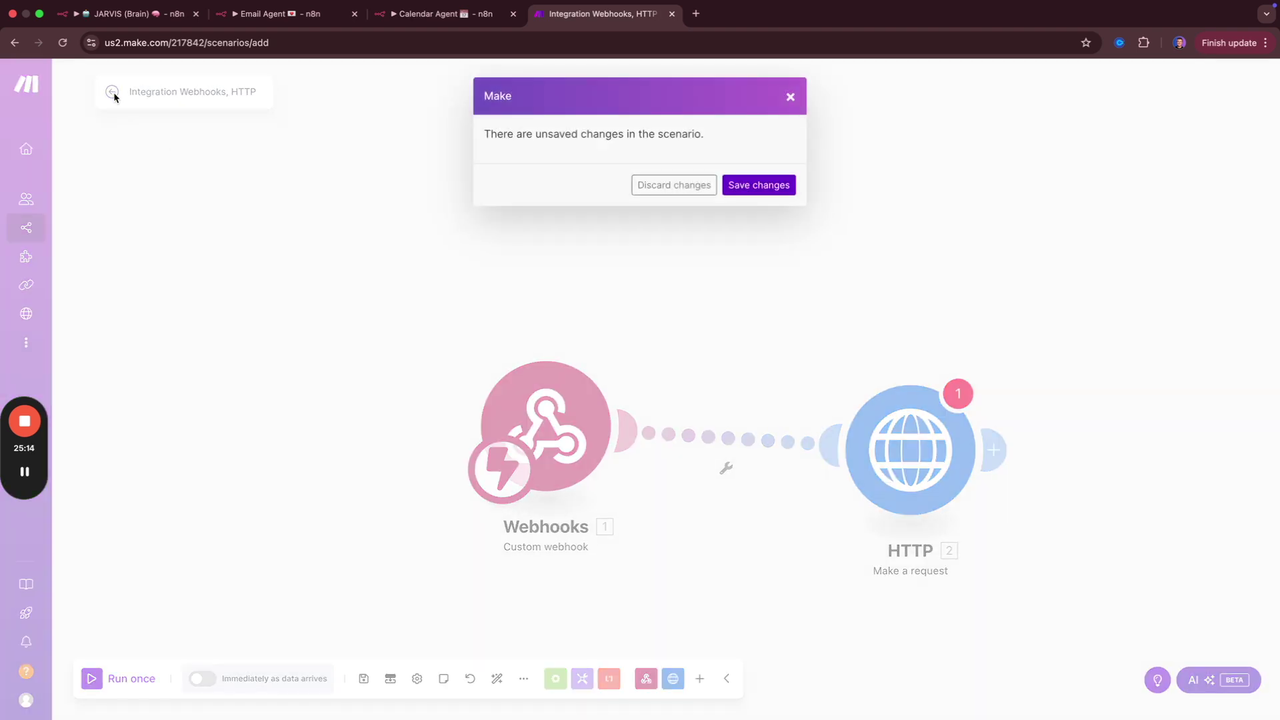
pyautogui.click(664, 186)
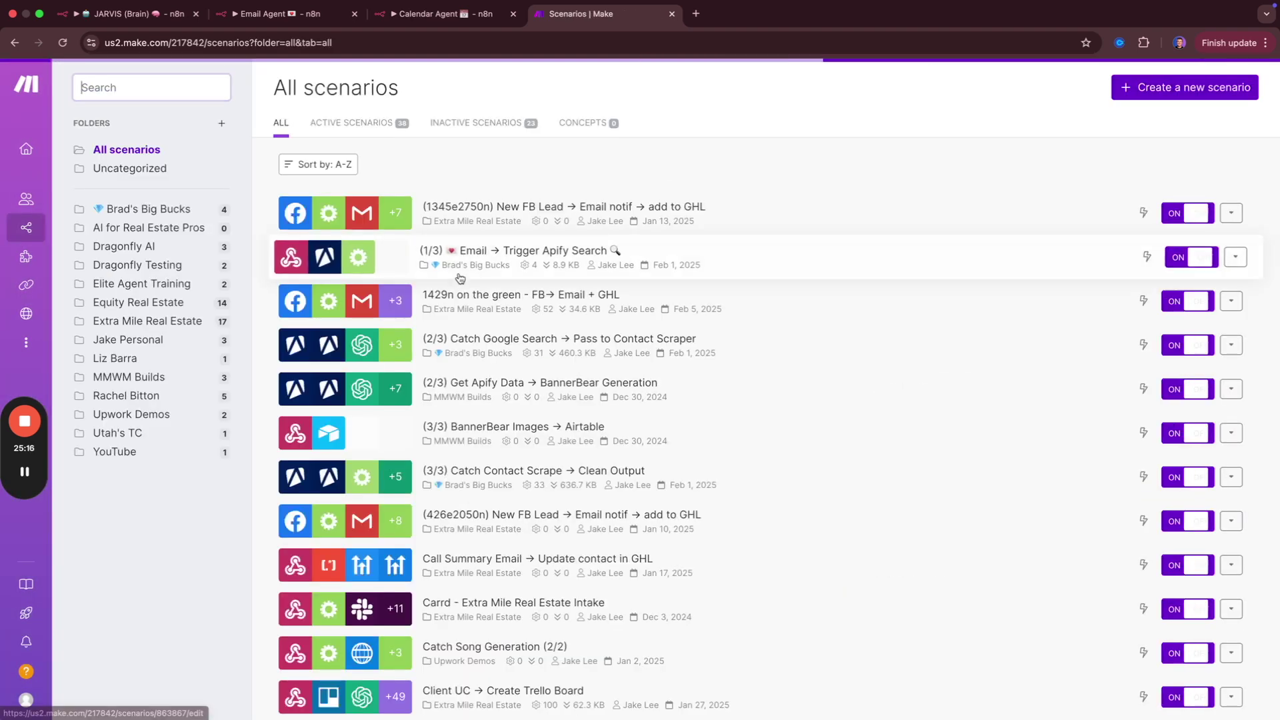
# Open '(RAG 3/3) - Email Brain' from Extra Mile > Equity Real Estate and refresh its run history.
pyautogui.click(126, 318)
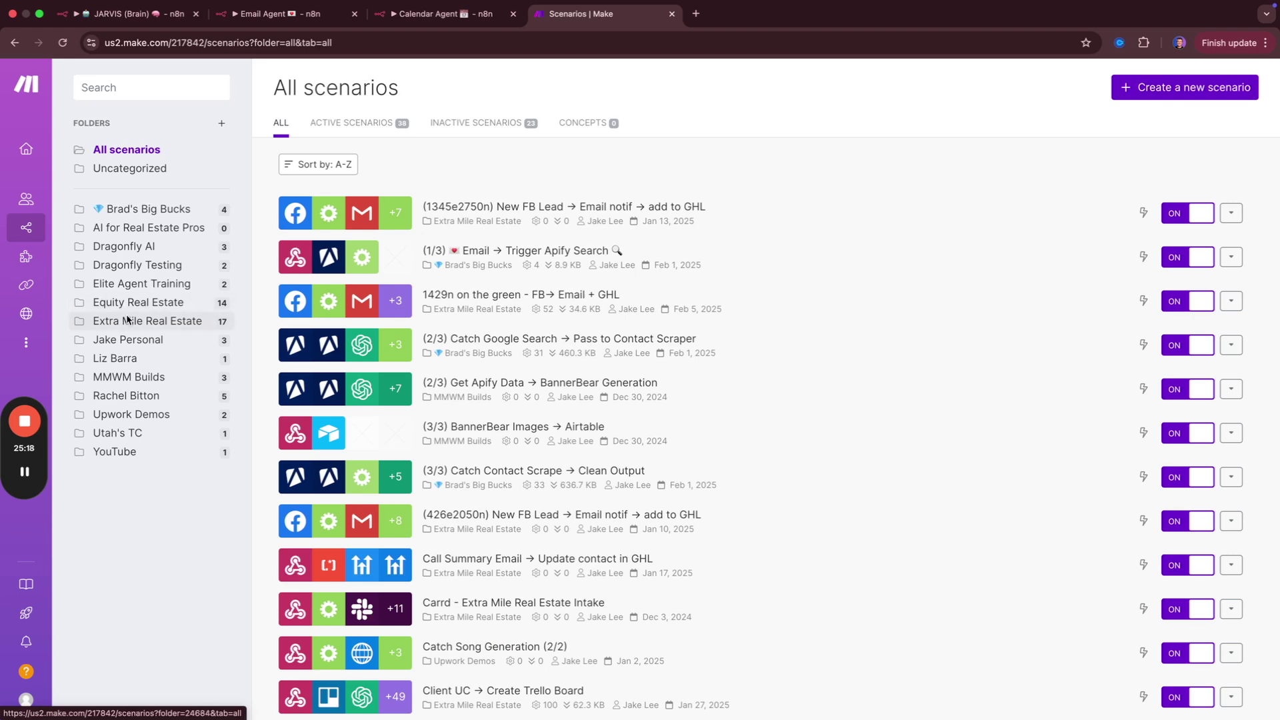
pyautogui.scroll(-5, 362, 331)
pyautogui.scroll(5, 362, 331)
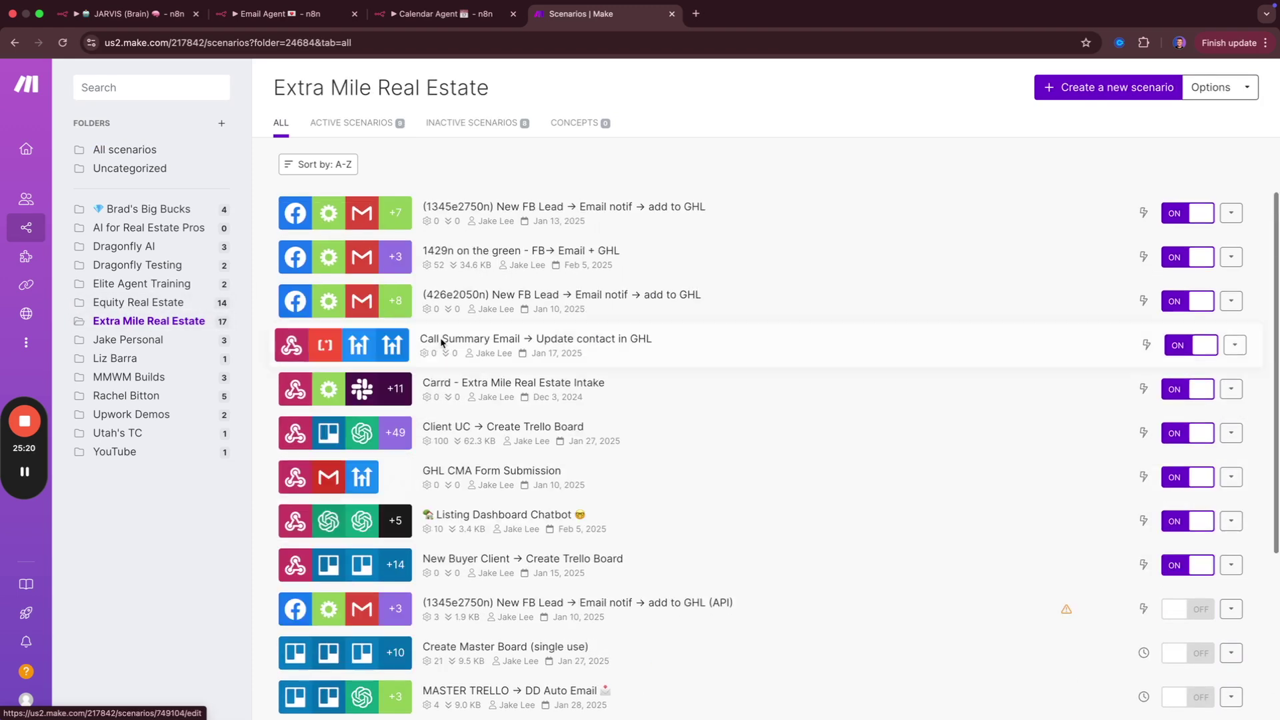
pyautogui.click(179, 304)
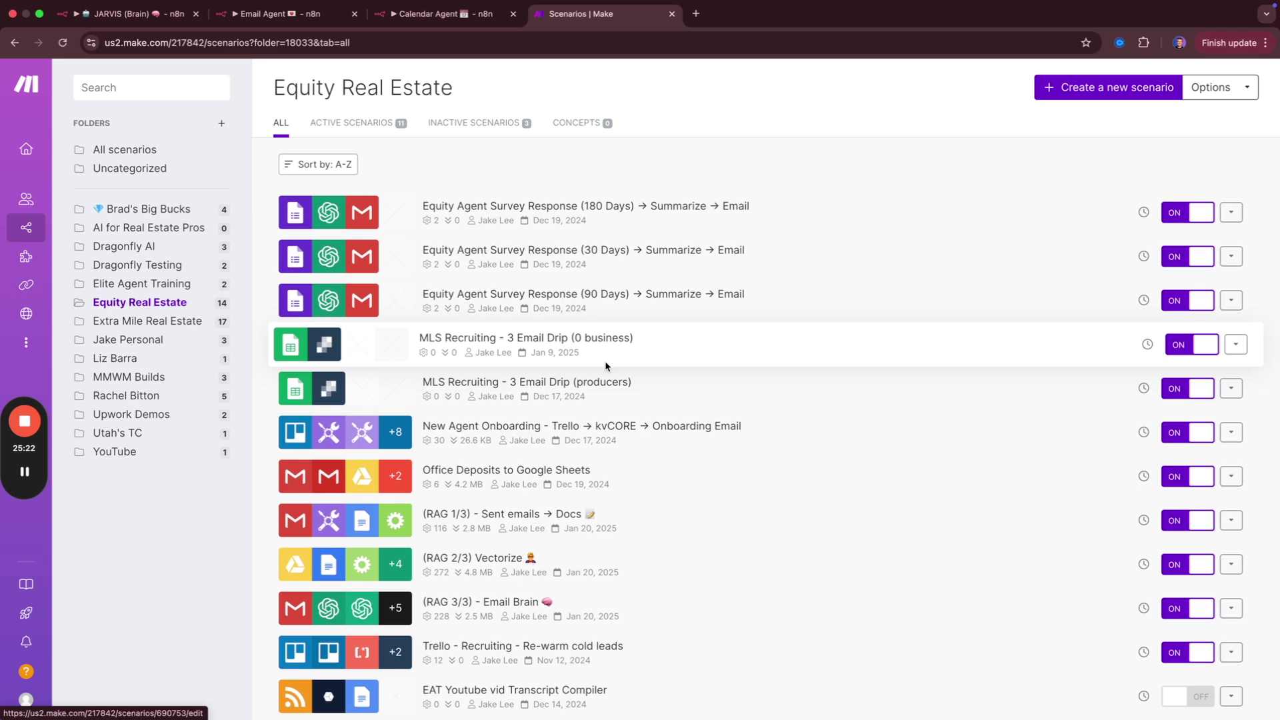
pyautogui.scroll(-3, 607, 365)
pyautogui.click(638, 488)
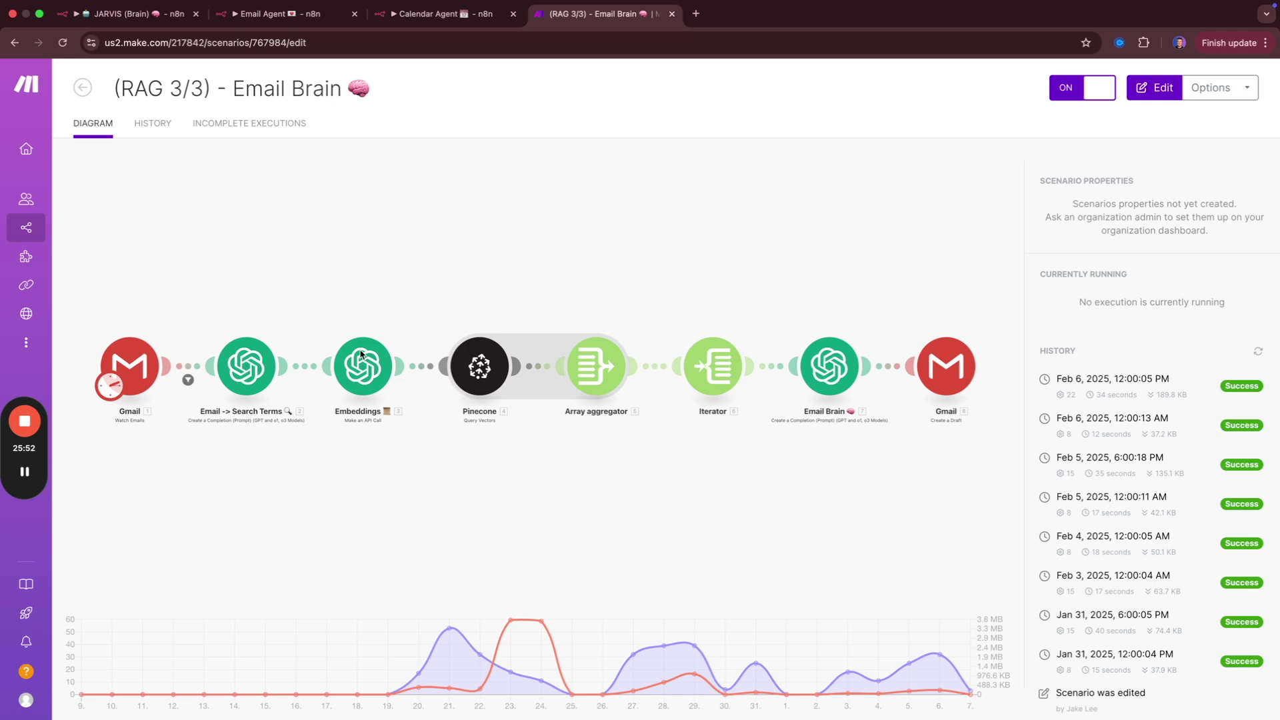
pyautogui.click(1254, 350)
pyautogui.click(105, 24)
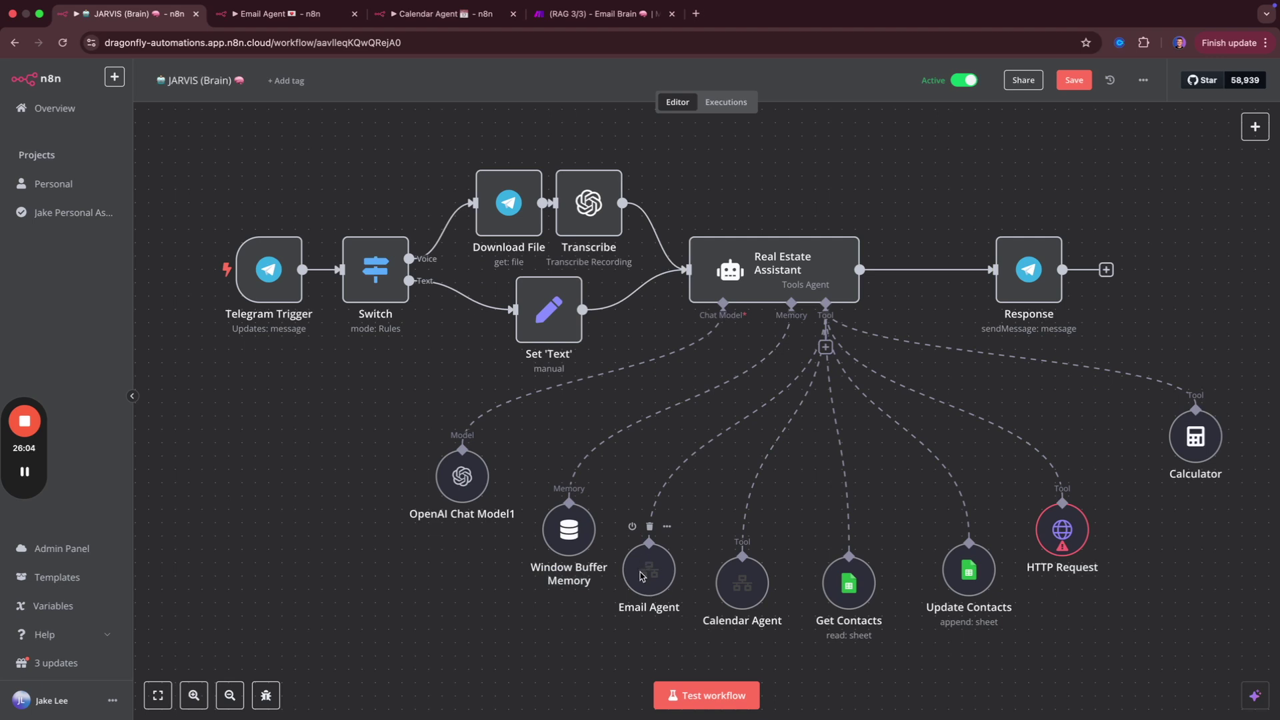
# Go back to the Email Brain scenario, then to the n8n Assistant Contact DB spreadsheet.
pyautogui.click(587, 14)
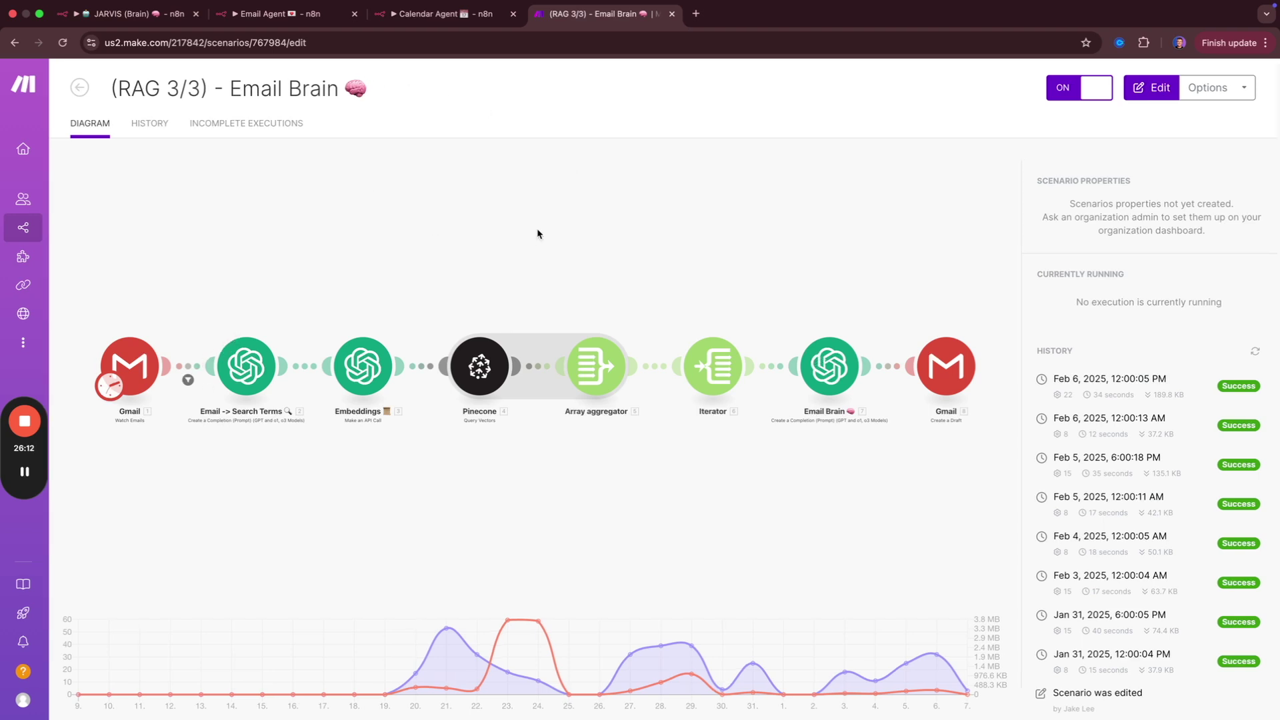
pyautogui.hotkey('ctrl', 'Right')
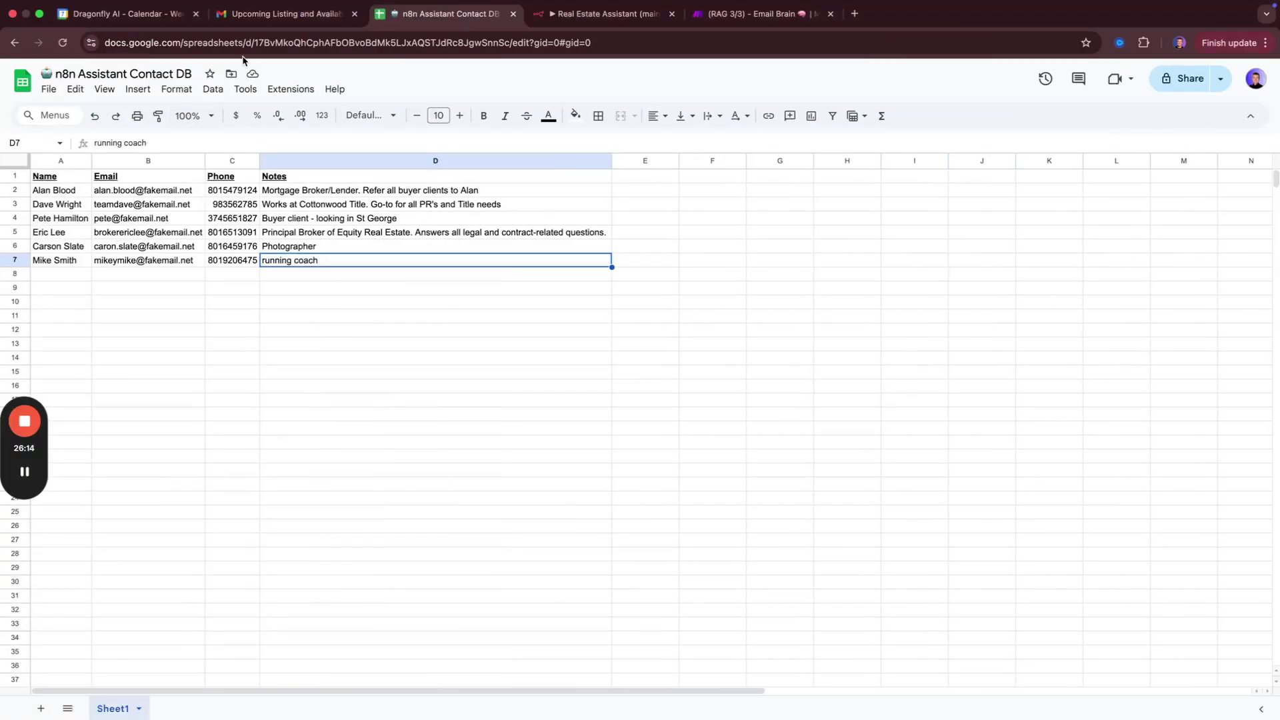
# Read the sent email about the upcoming listing and photography availability.
pyautogui.click(263, 16)
pyautogui.moveTo(263, 225); pyautogui.dragTo(389, 308)
pyautogui.click(389, 309)
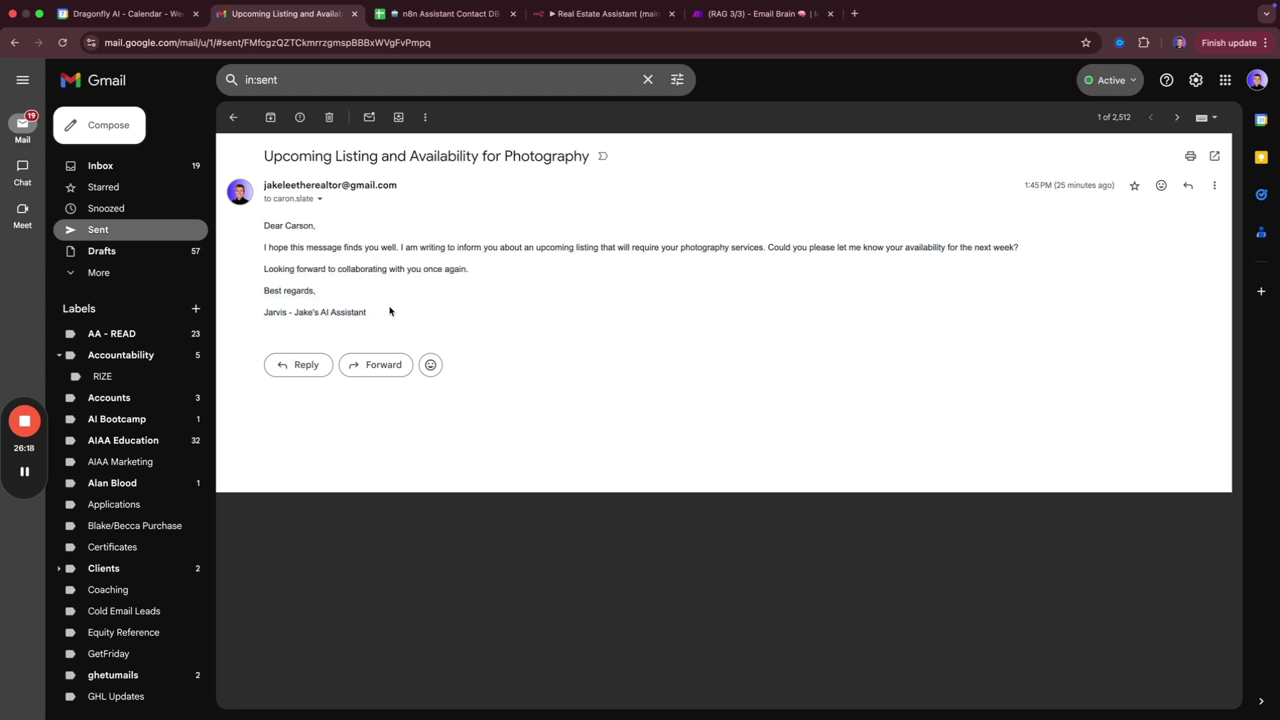
pyautogui.hotkey('ctrl', 'Left')
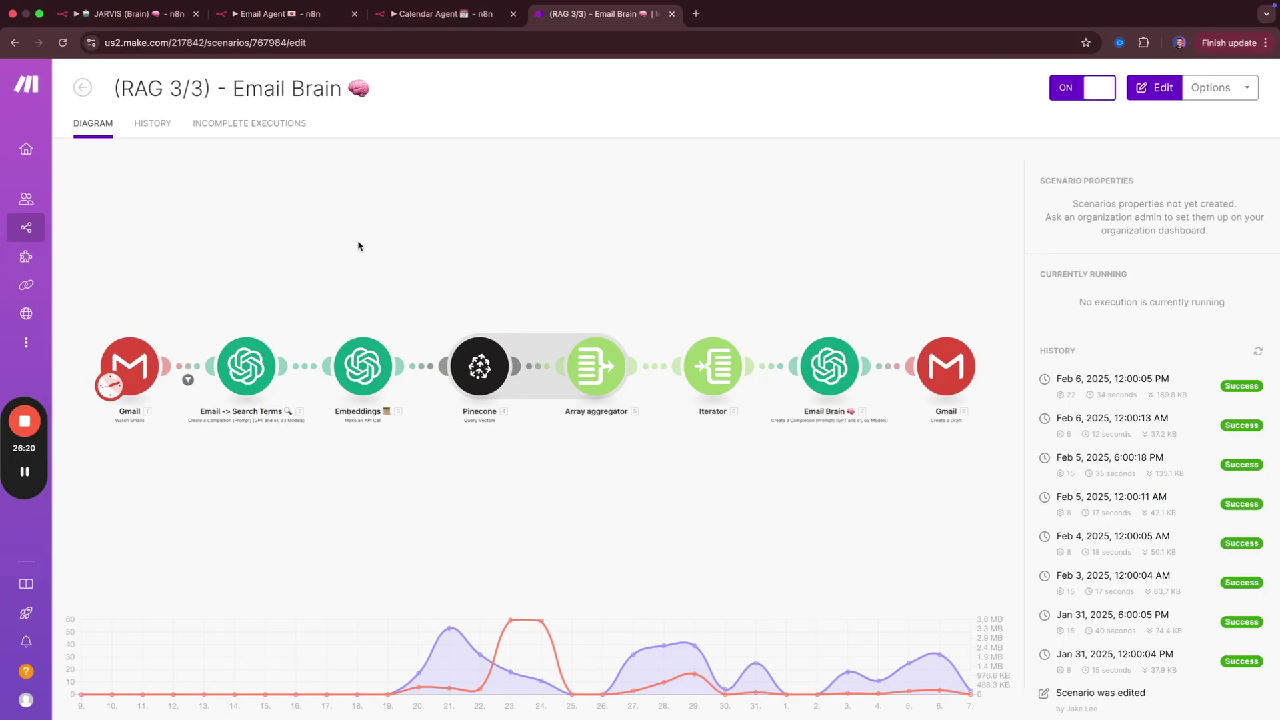
pyautogui.hotkey('ctrl', 'shift', 'Tab')
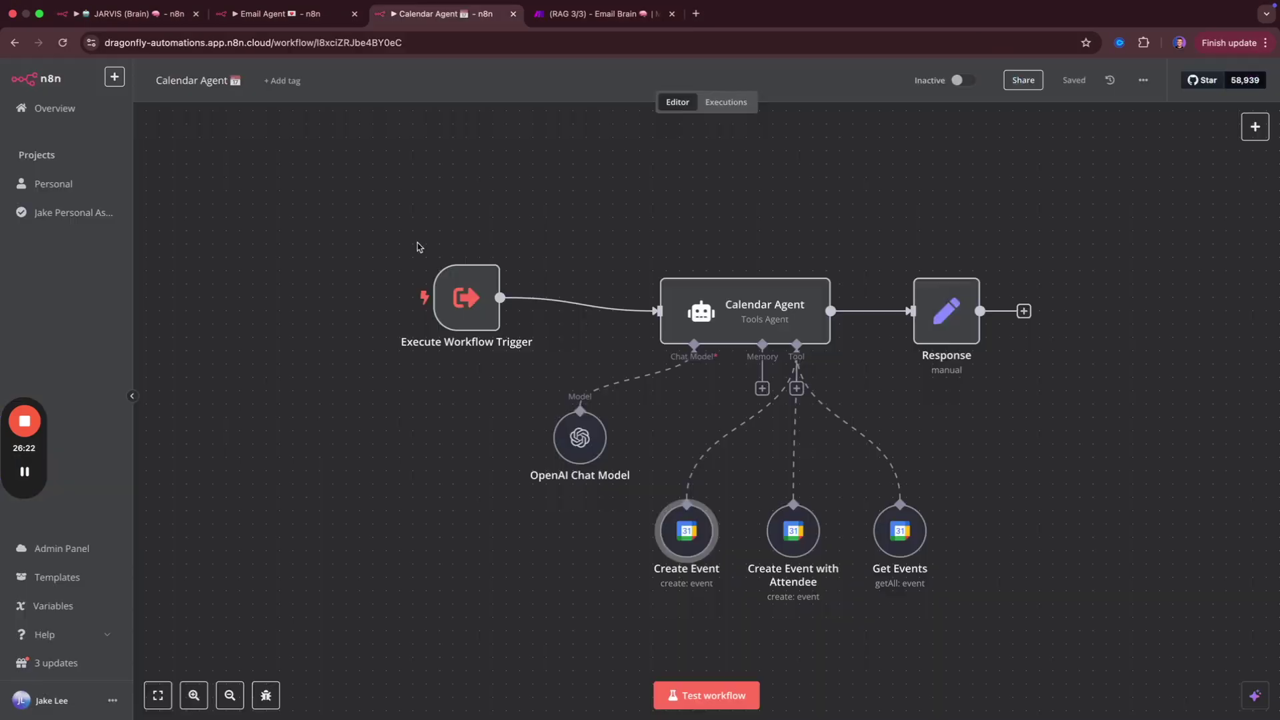
# From the JARVIS (Brain) workflow, choose Import from File in the options menu.
pyautogui.hotkey('ctrl', 'shift', 'Tab')
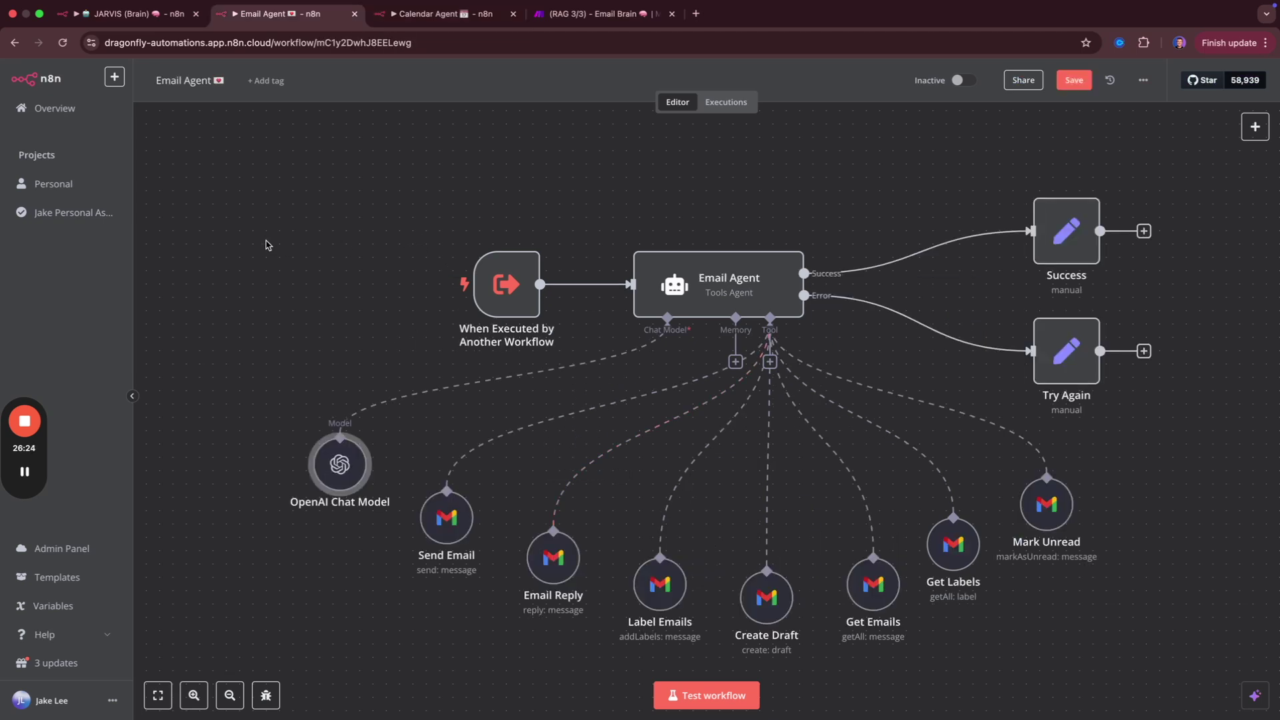
pyautogui.hotkey('ctrl', 'shift', 'Tab')
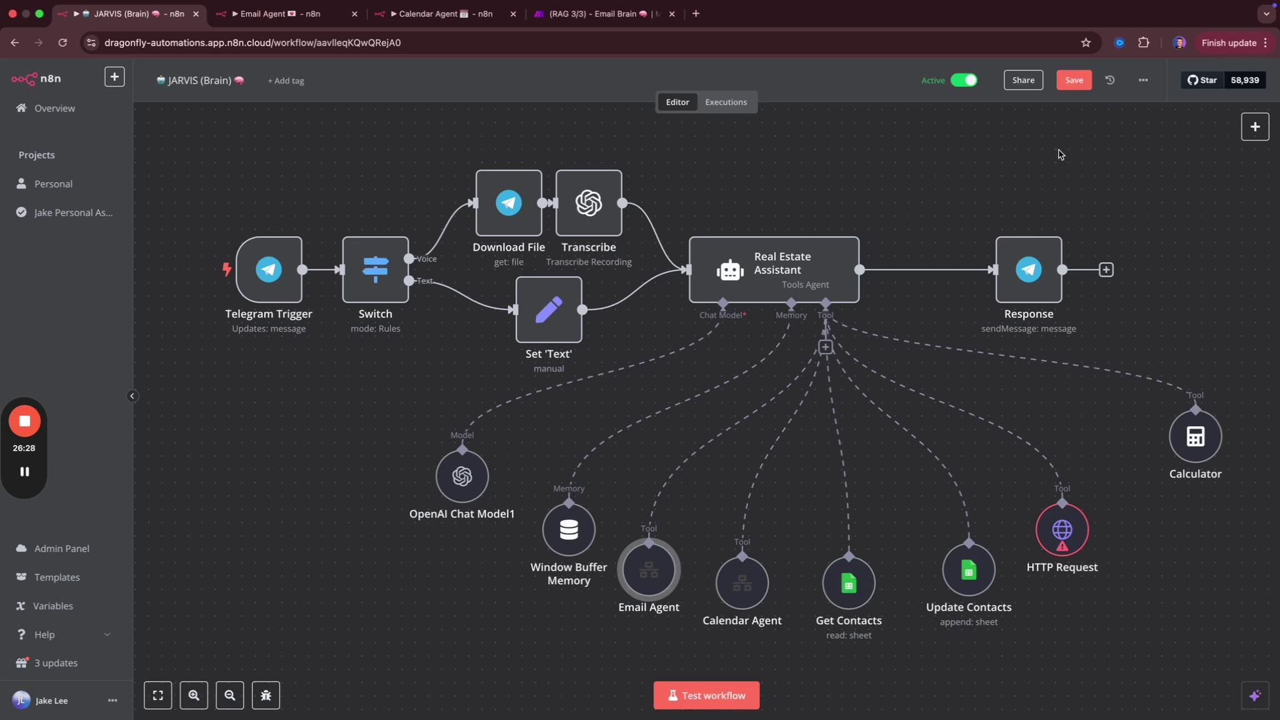
pyautogui.click(1143, 84)
pyautogui.click(1118, 172)
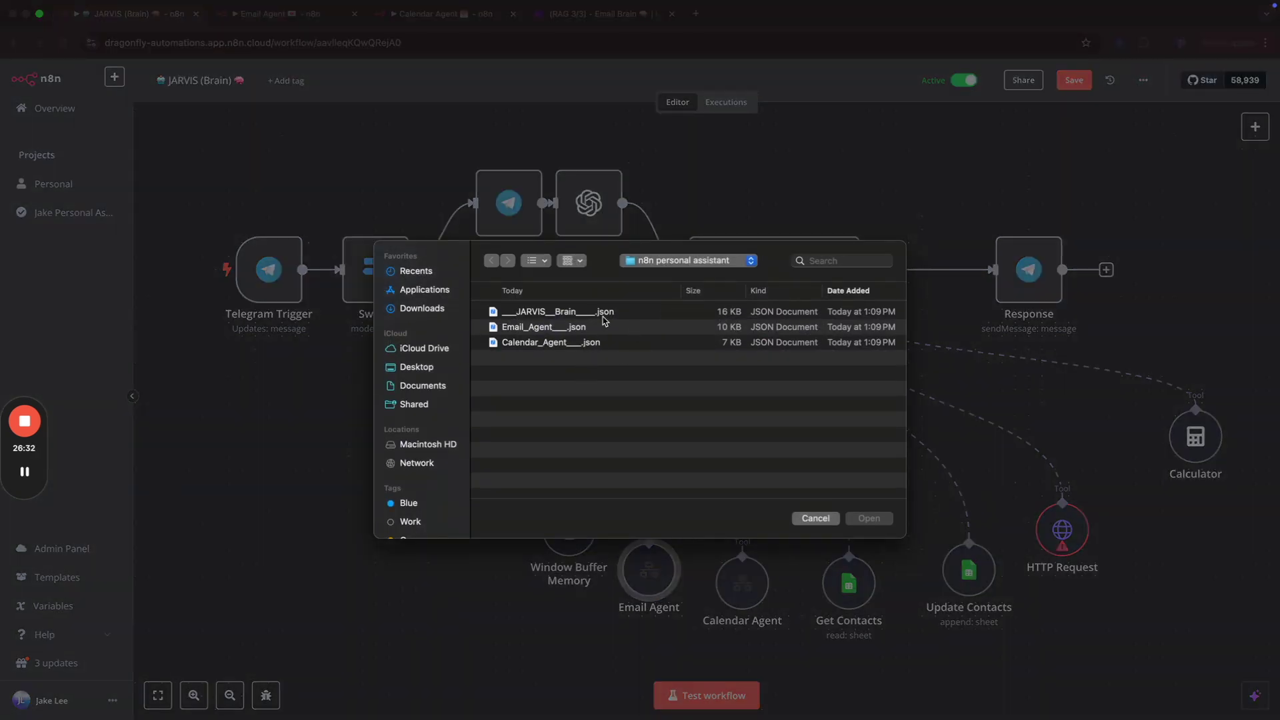